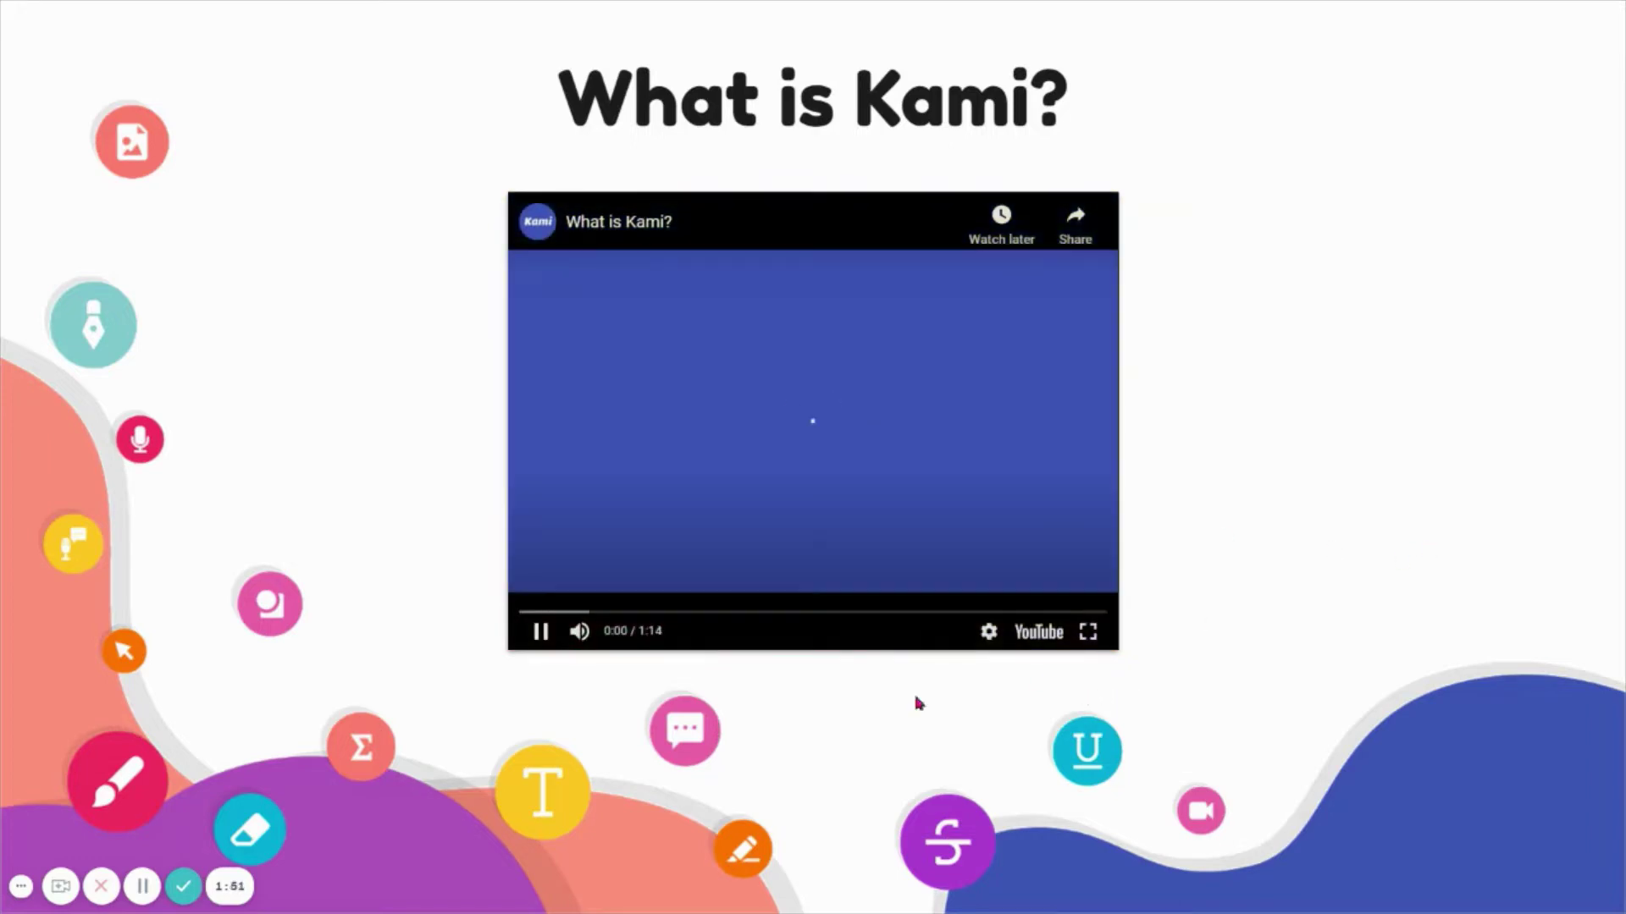
# - Pause the What is Kami? video playing on the slide
pyautogui.click(540, 632)
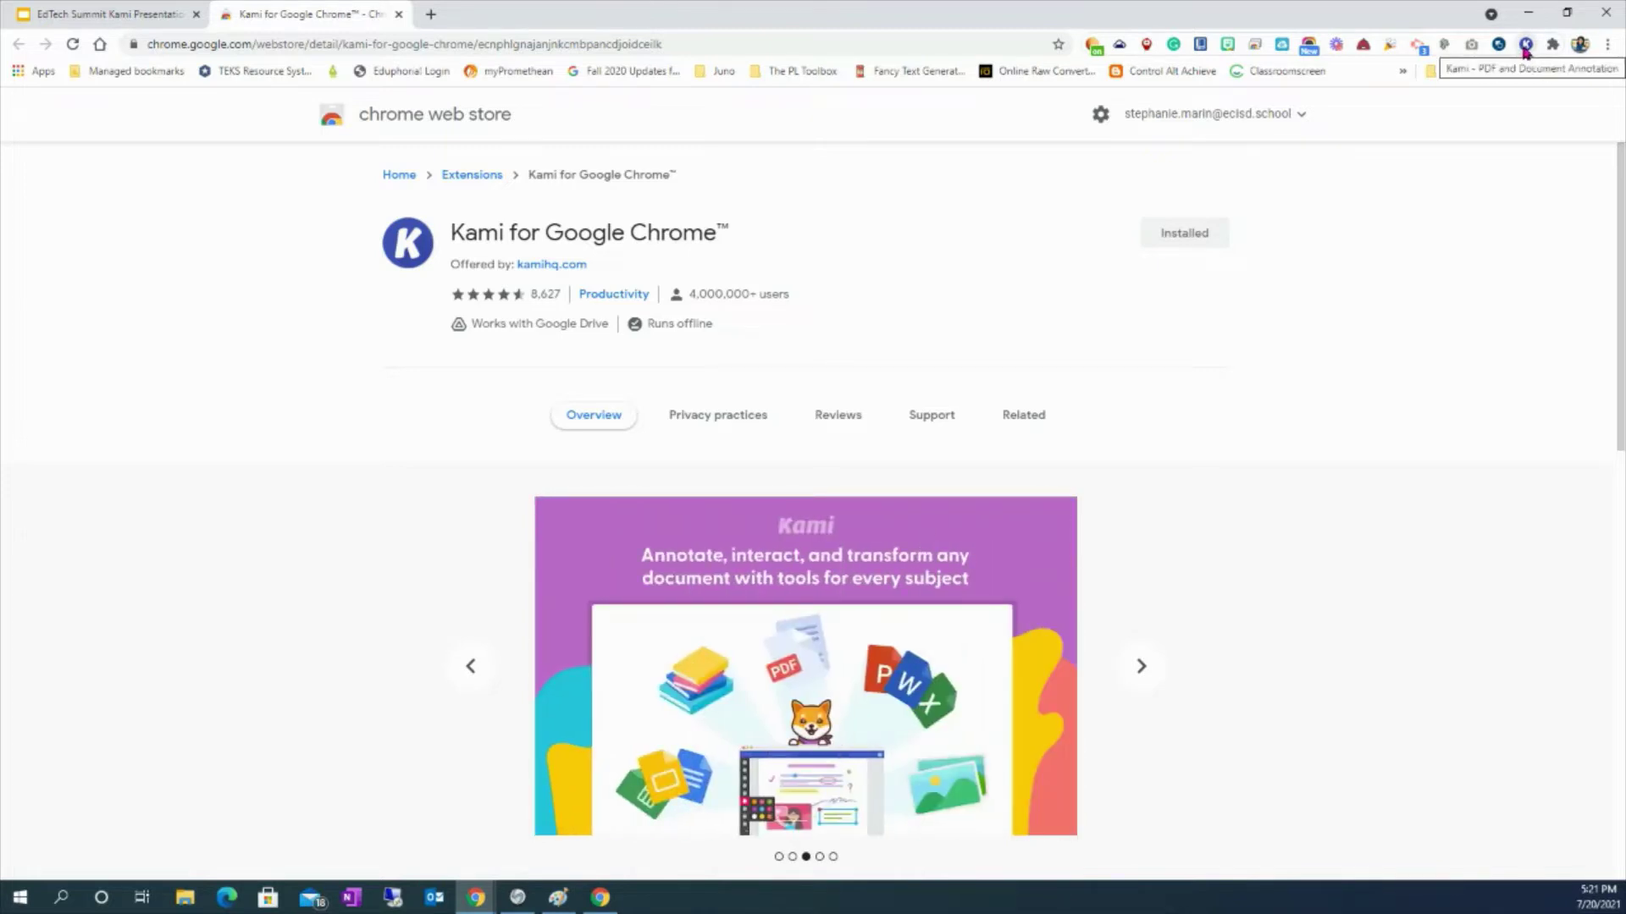
# - Launch Kami from the toolbar and unpin then re-pin it in the Extensions menu
pyautogui.click(1525, 47)
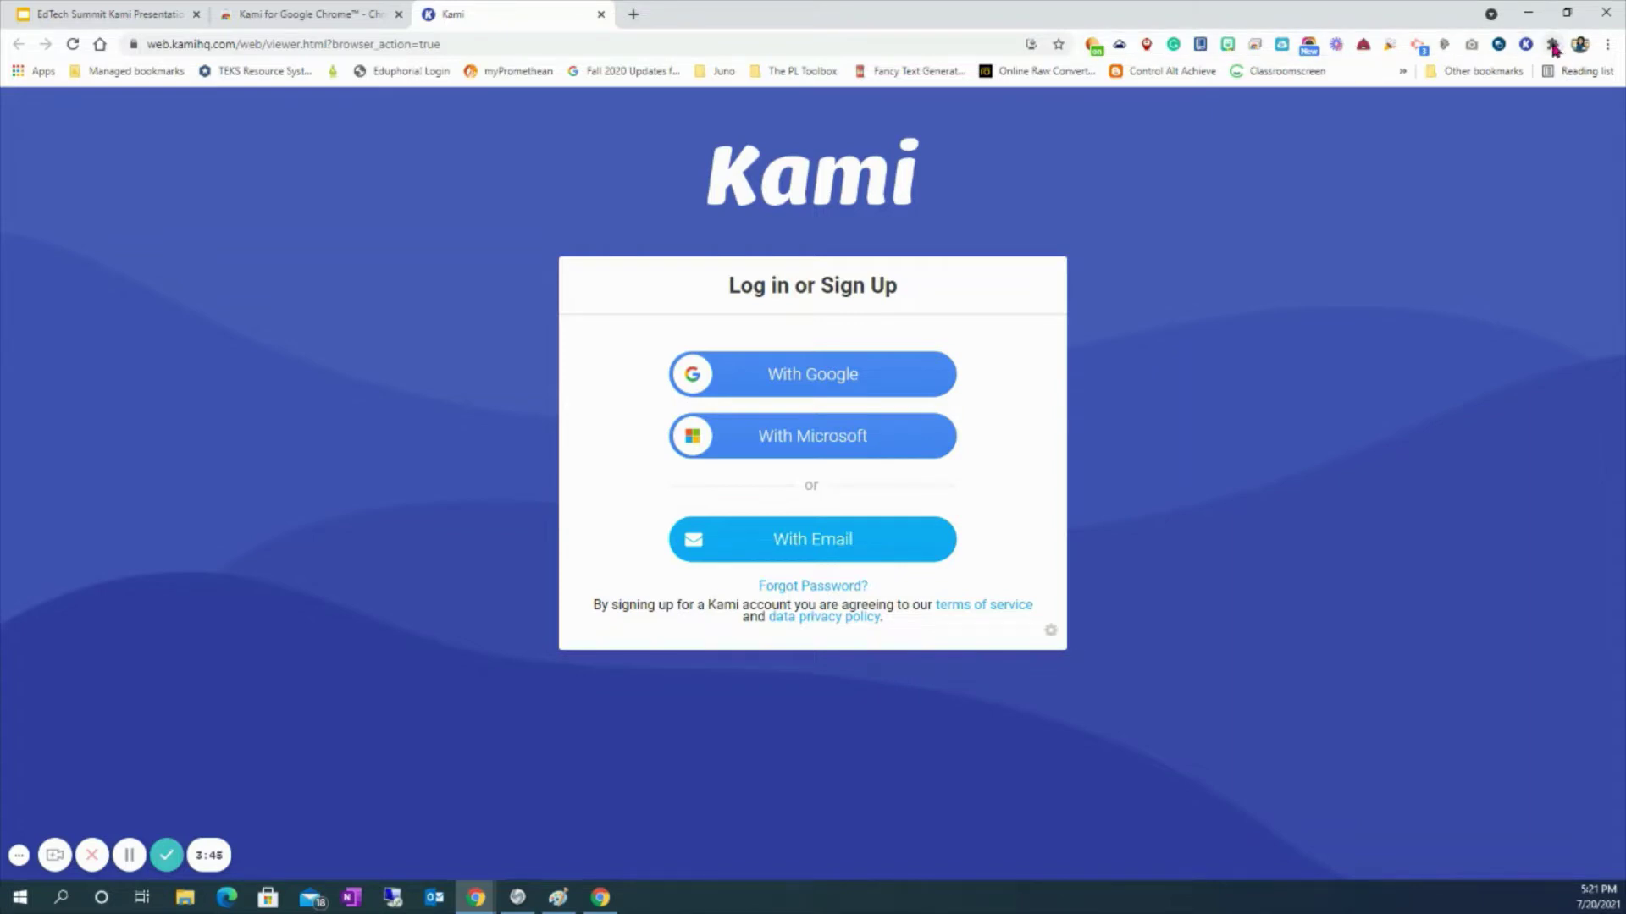
pyautogui.click(1555, 47)
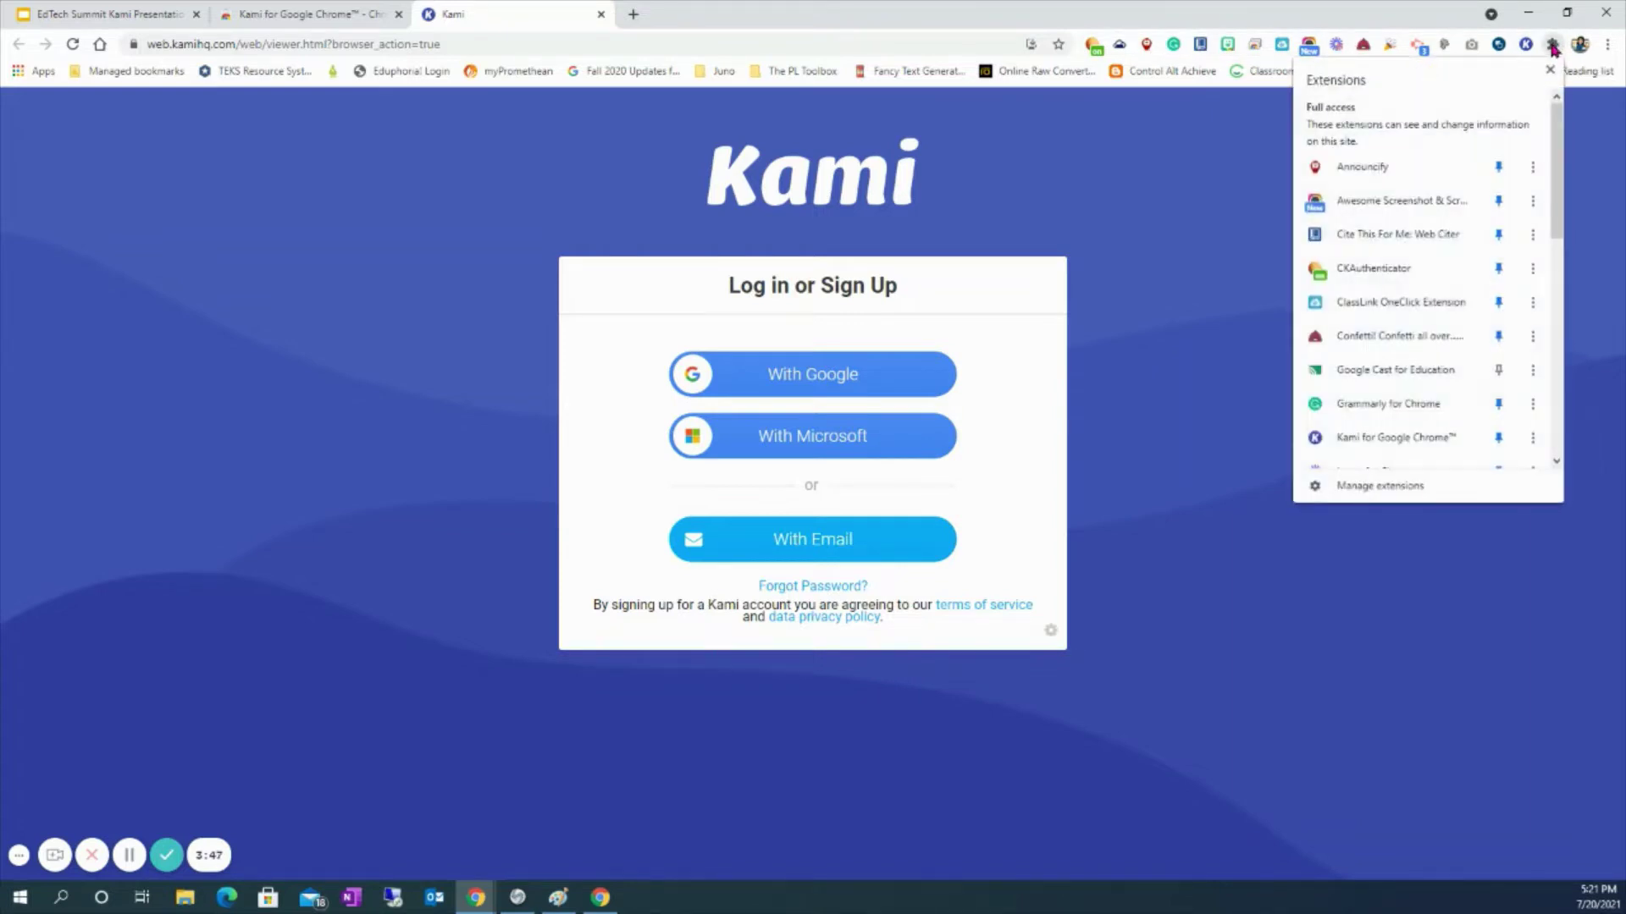
pyautogui.scroll(-2, 1528, 254)
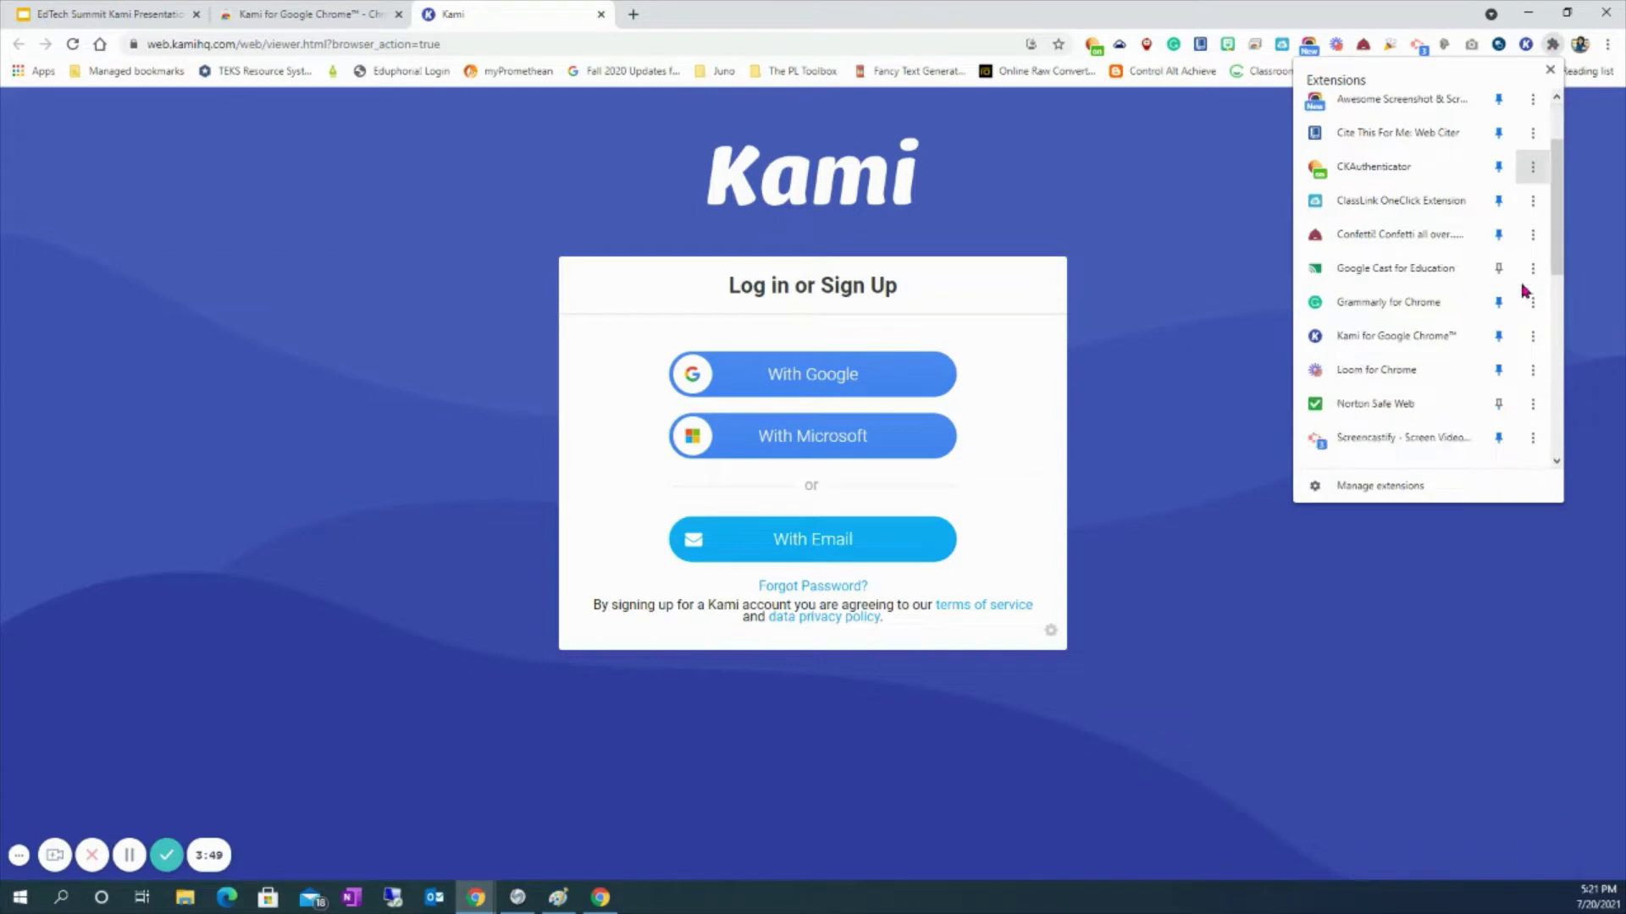
pyautogui.click(1498, 337)
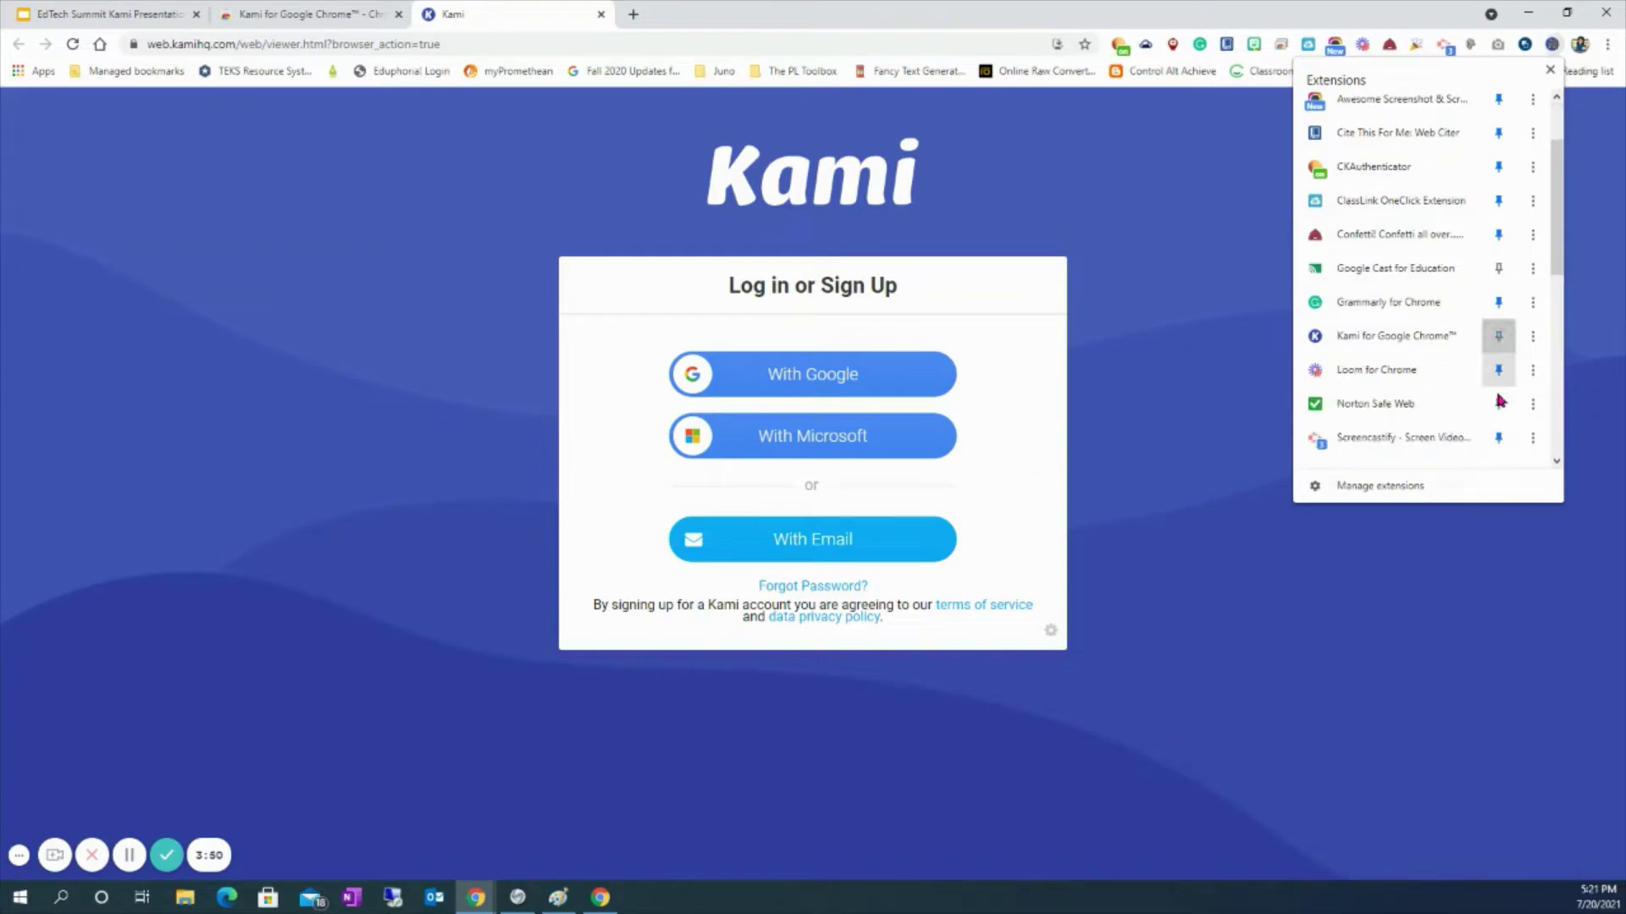
pyautogui.click(1498, 337)
pyautogui.click(1609, 246)
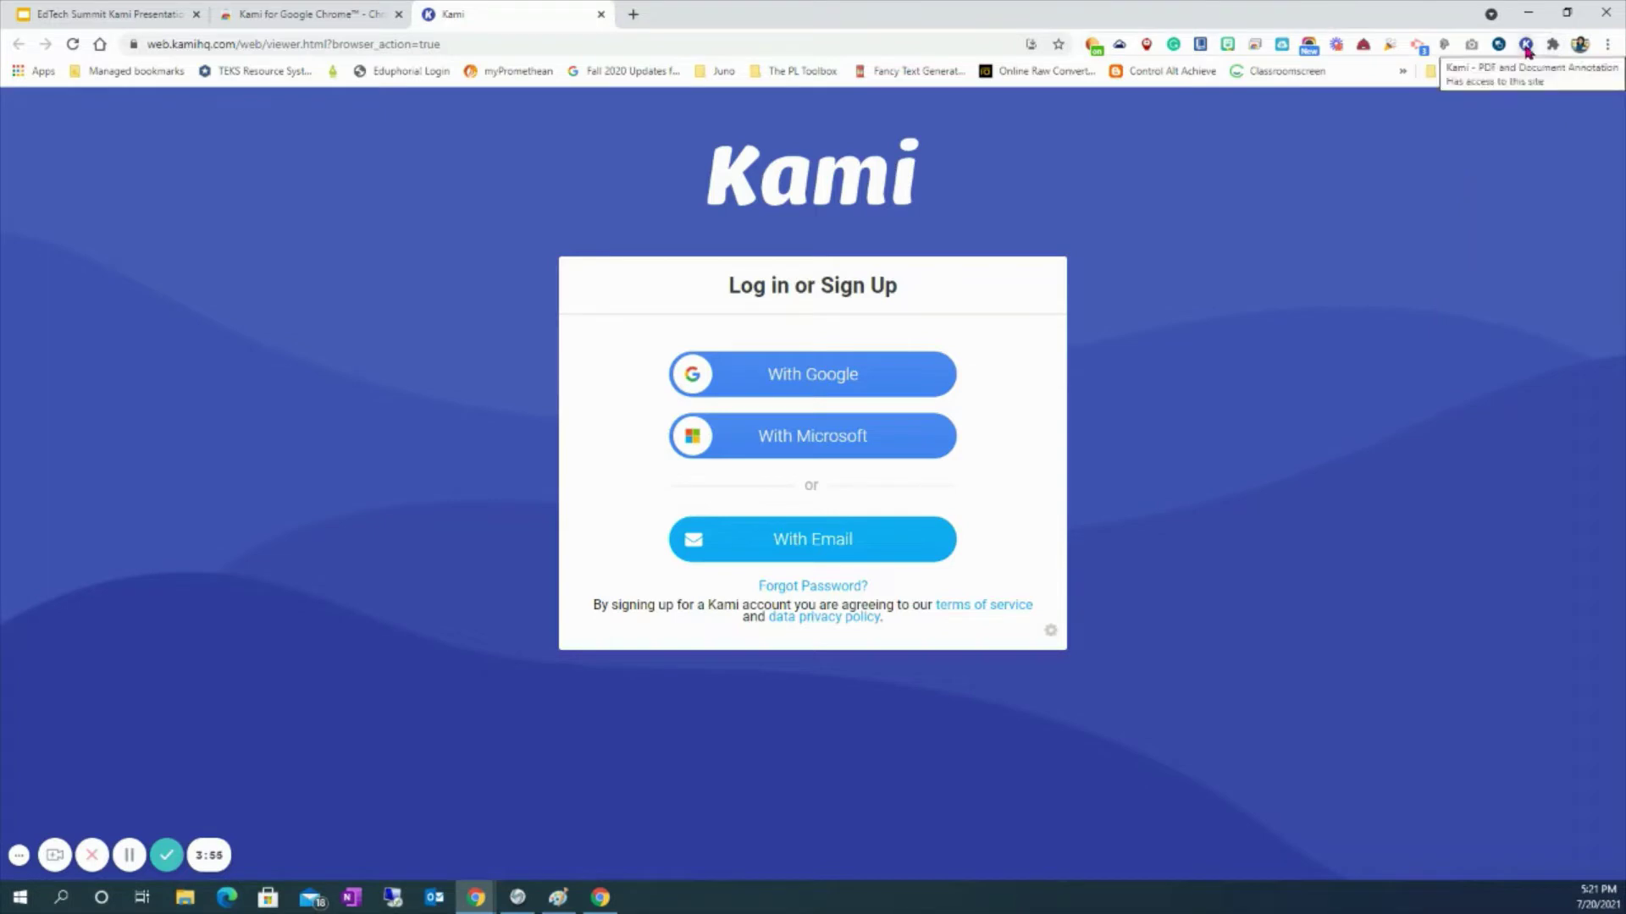
# - Log in to Kami with the 'With Google' option
pyautogui.click(882, 376)
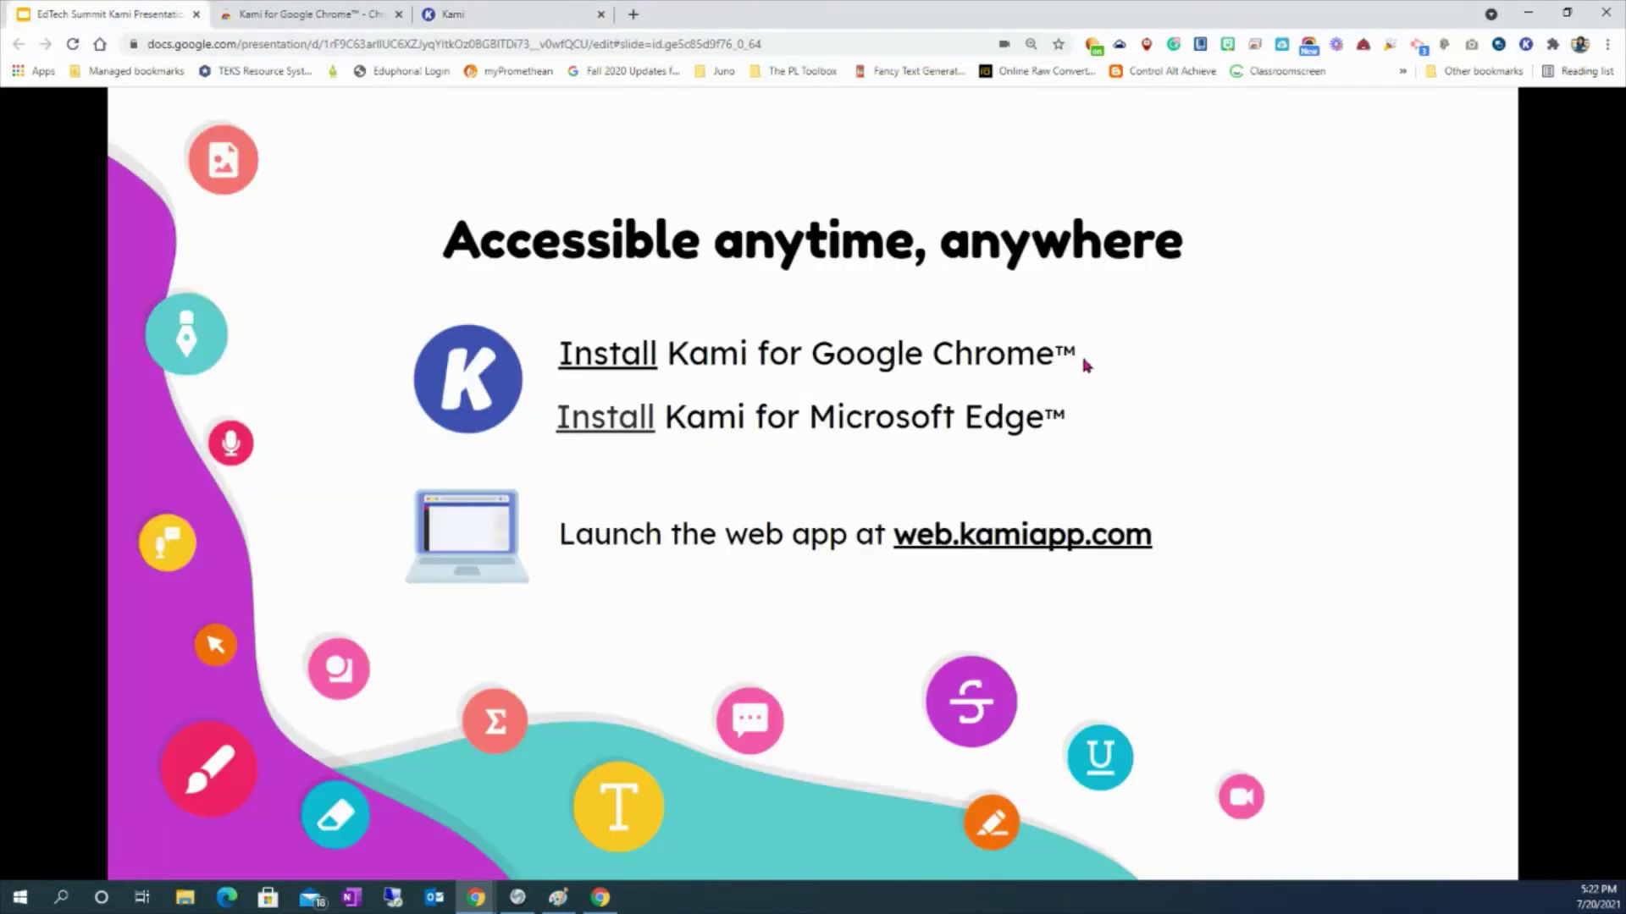
# - Open the Kami for Microsoft Edge add-on page, copy its URL, and switch to Edge
pyautogui.click(634, 418)
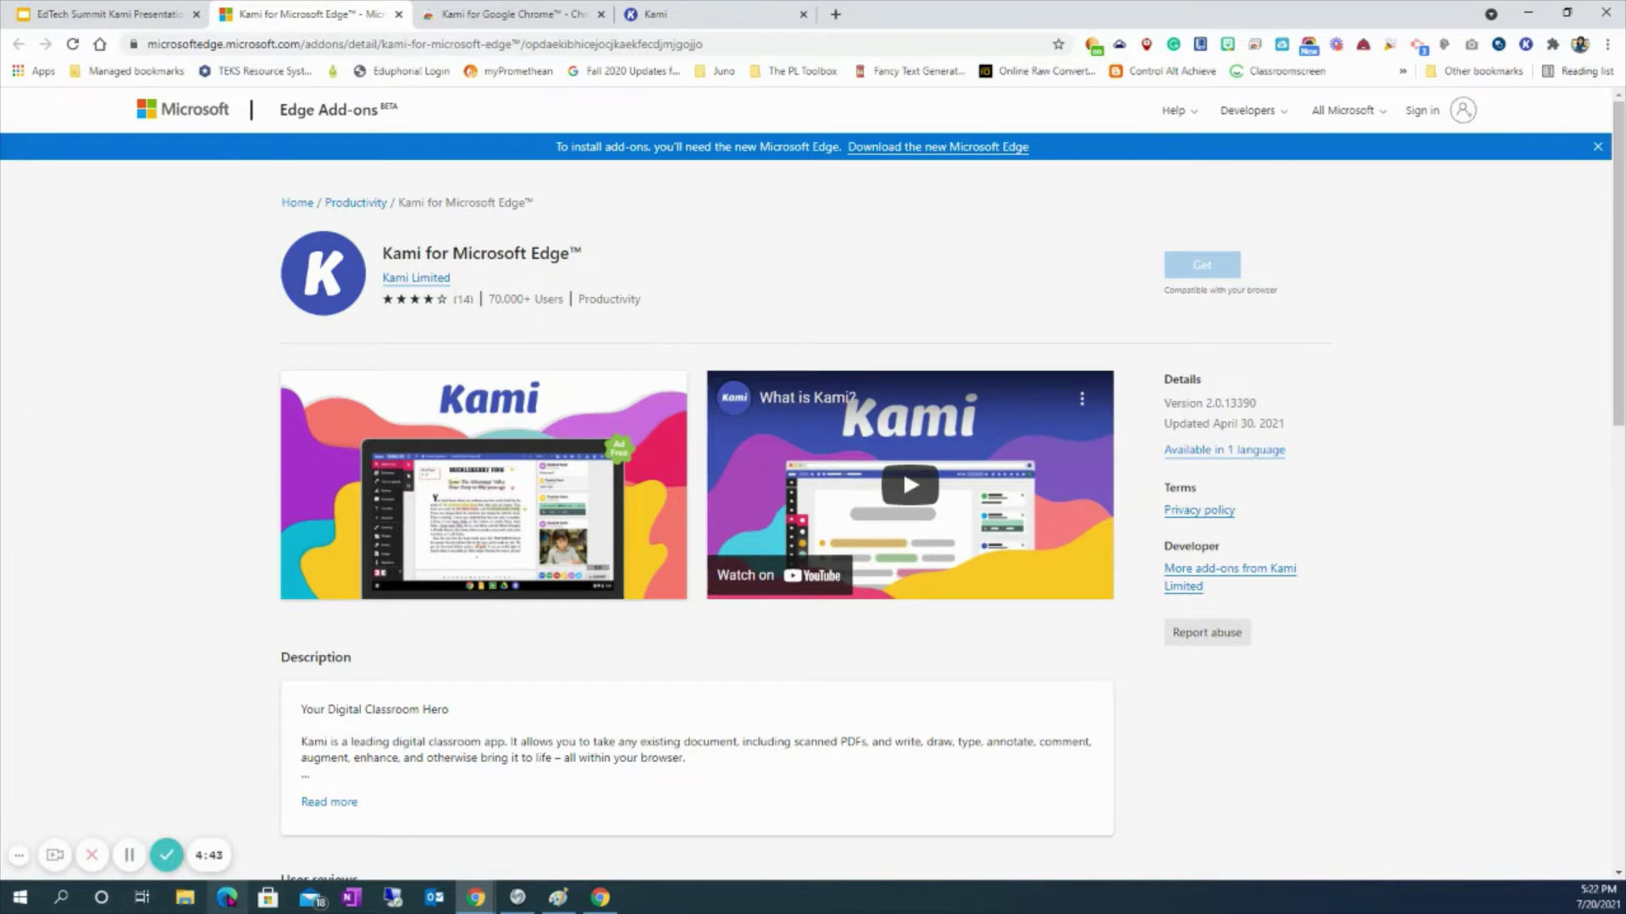
pyautogui.click(534, 48)
pyautogui.rightClick(534, 50)
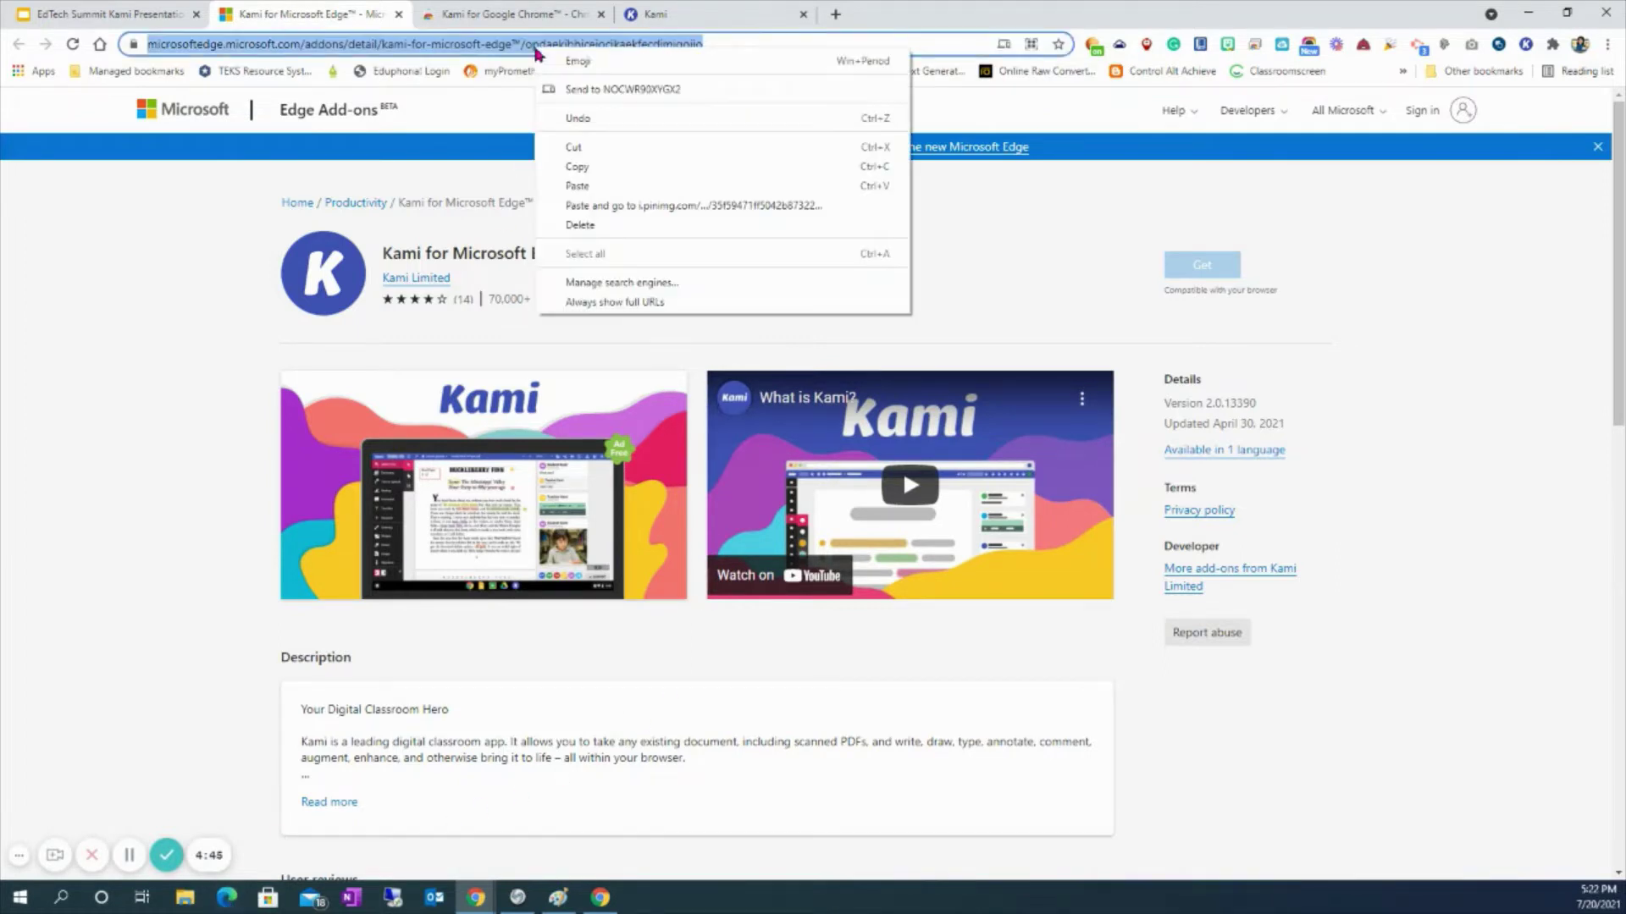
pyautogui.click(614, 164)
pyautogui.click(236, 904)
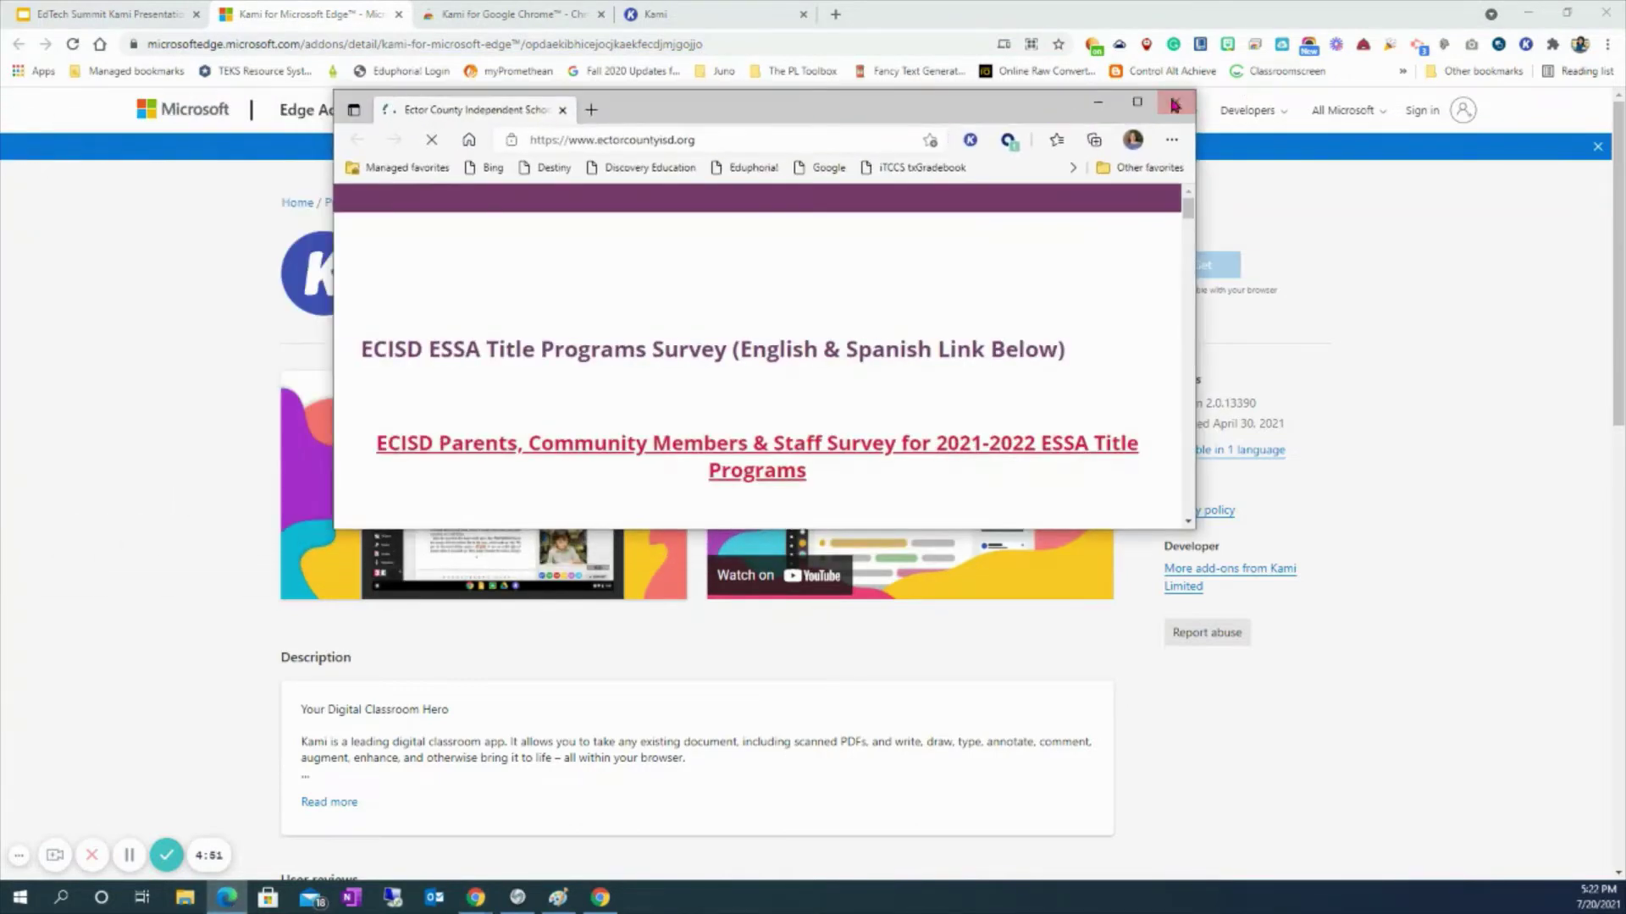
# - Maximize Edge and paste the copied Kami add-on address to load its page
pyautogui.click(1142, 105)
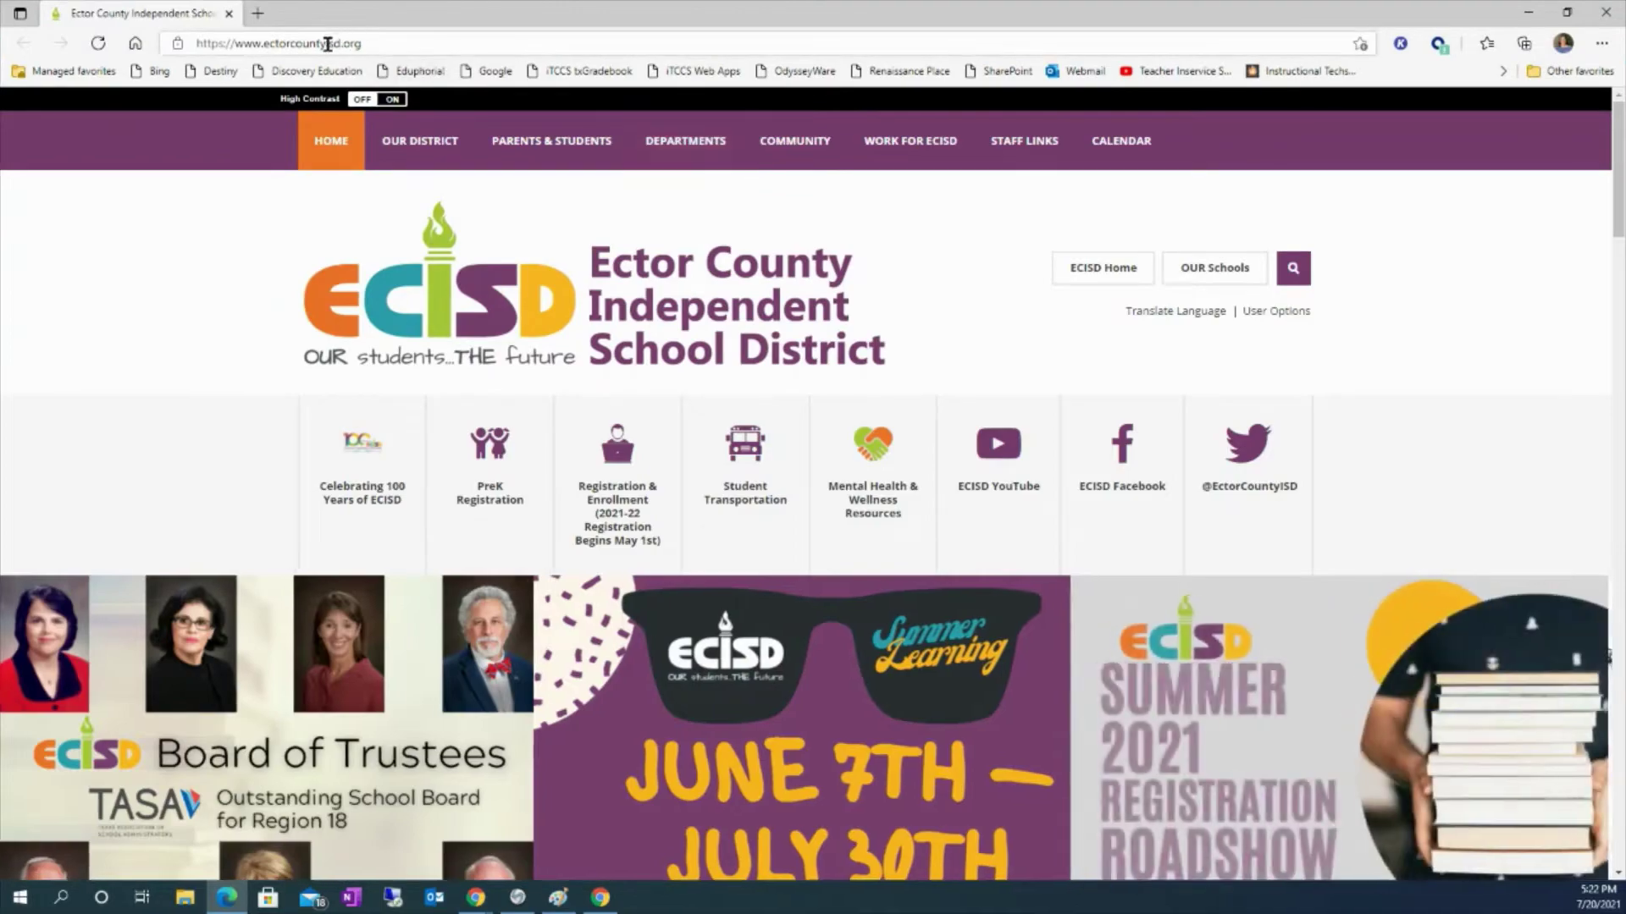
pyautogui.click(475, 898)
pyautogui.click(227, 898)
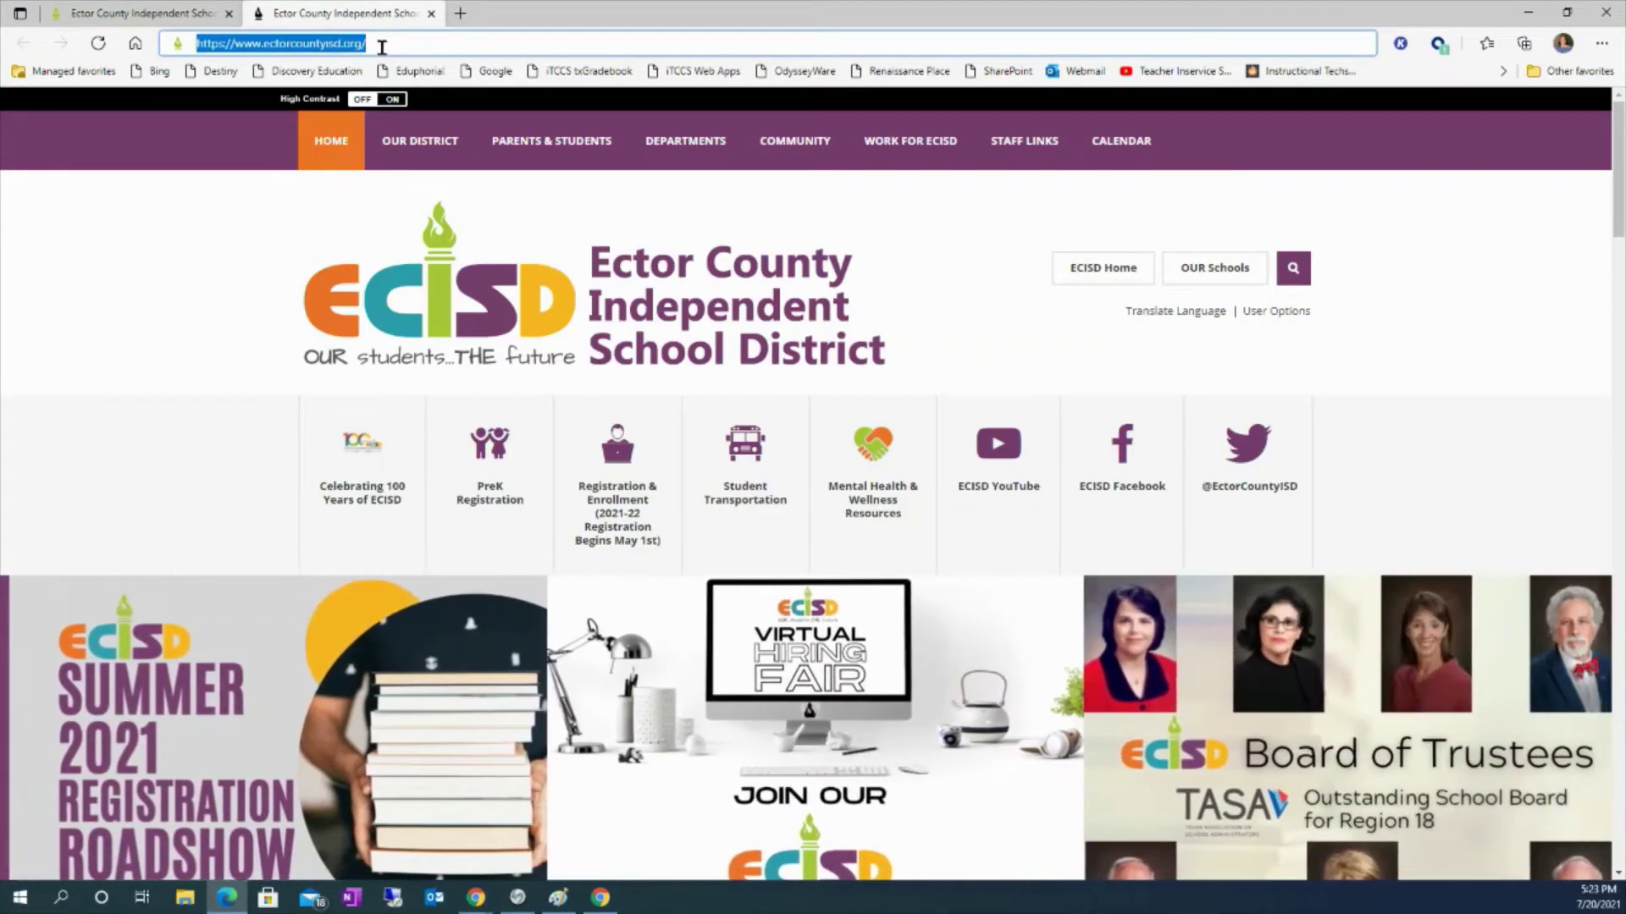
pyautogui.rightClick(379, 49)
pyautogui.click(438, 216)
pyautogui.press('Return')
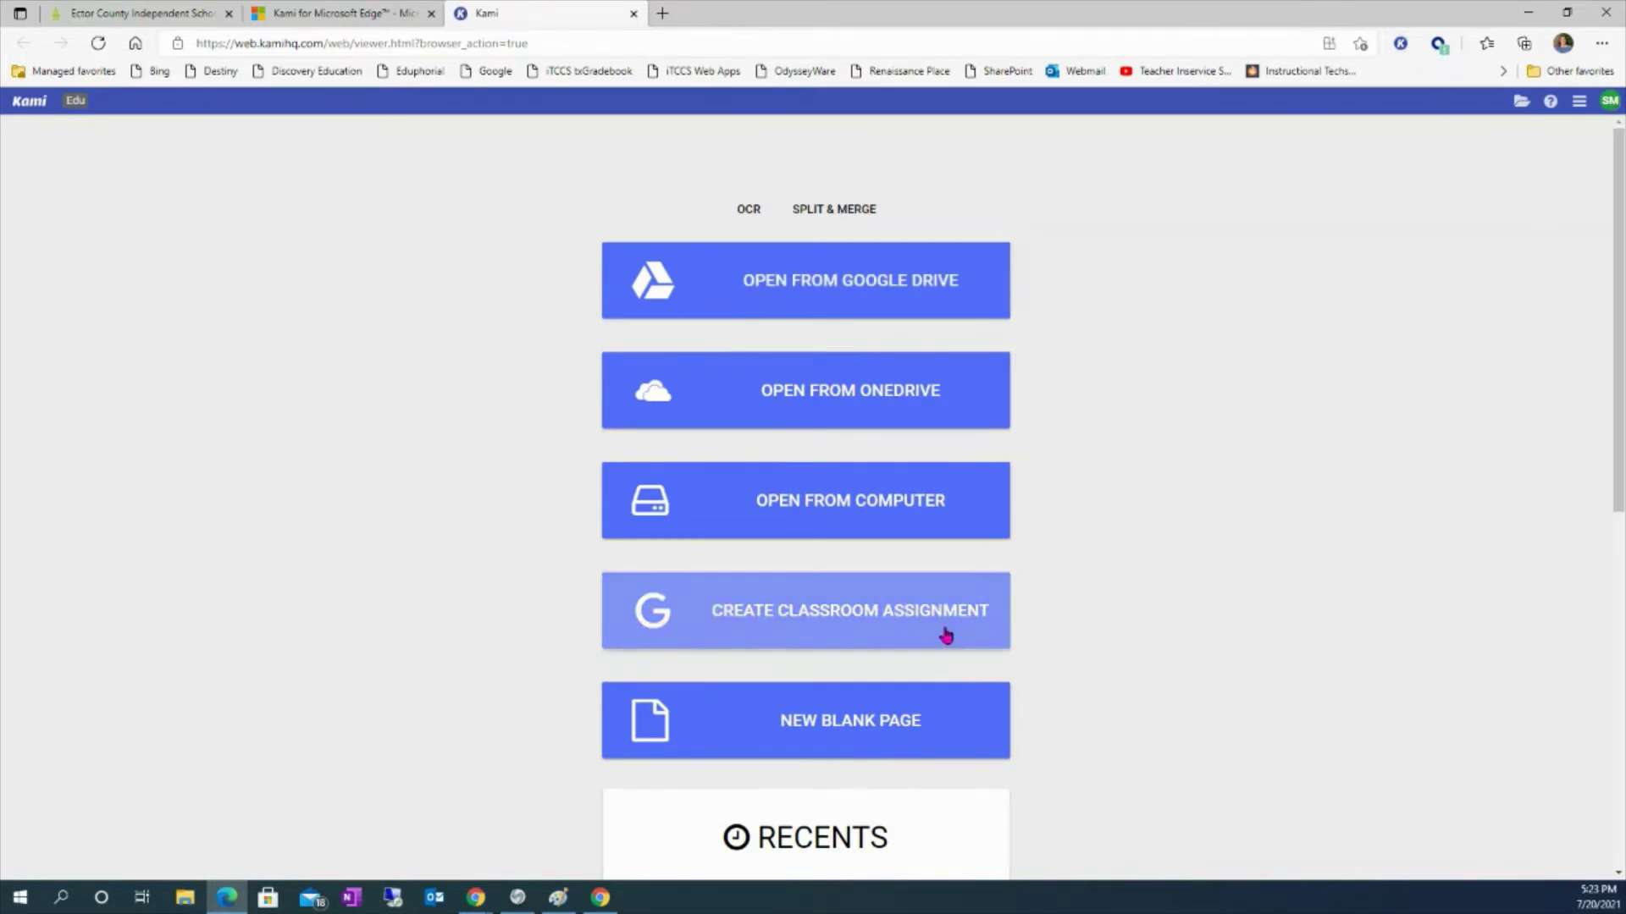
# - Bring the Chrome window forward and switch to the EdTech Summit presentation tab
pyautogui.click(476, 898)
pyautogui.click(232, 841)
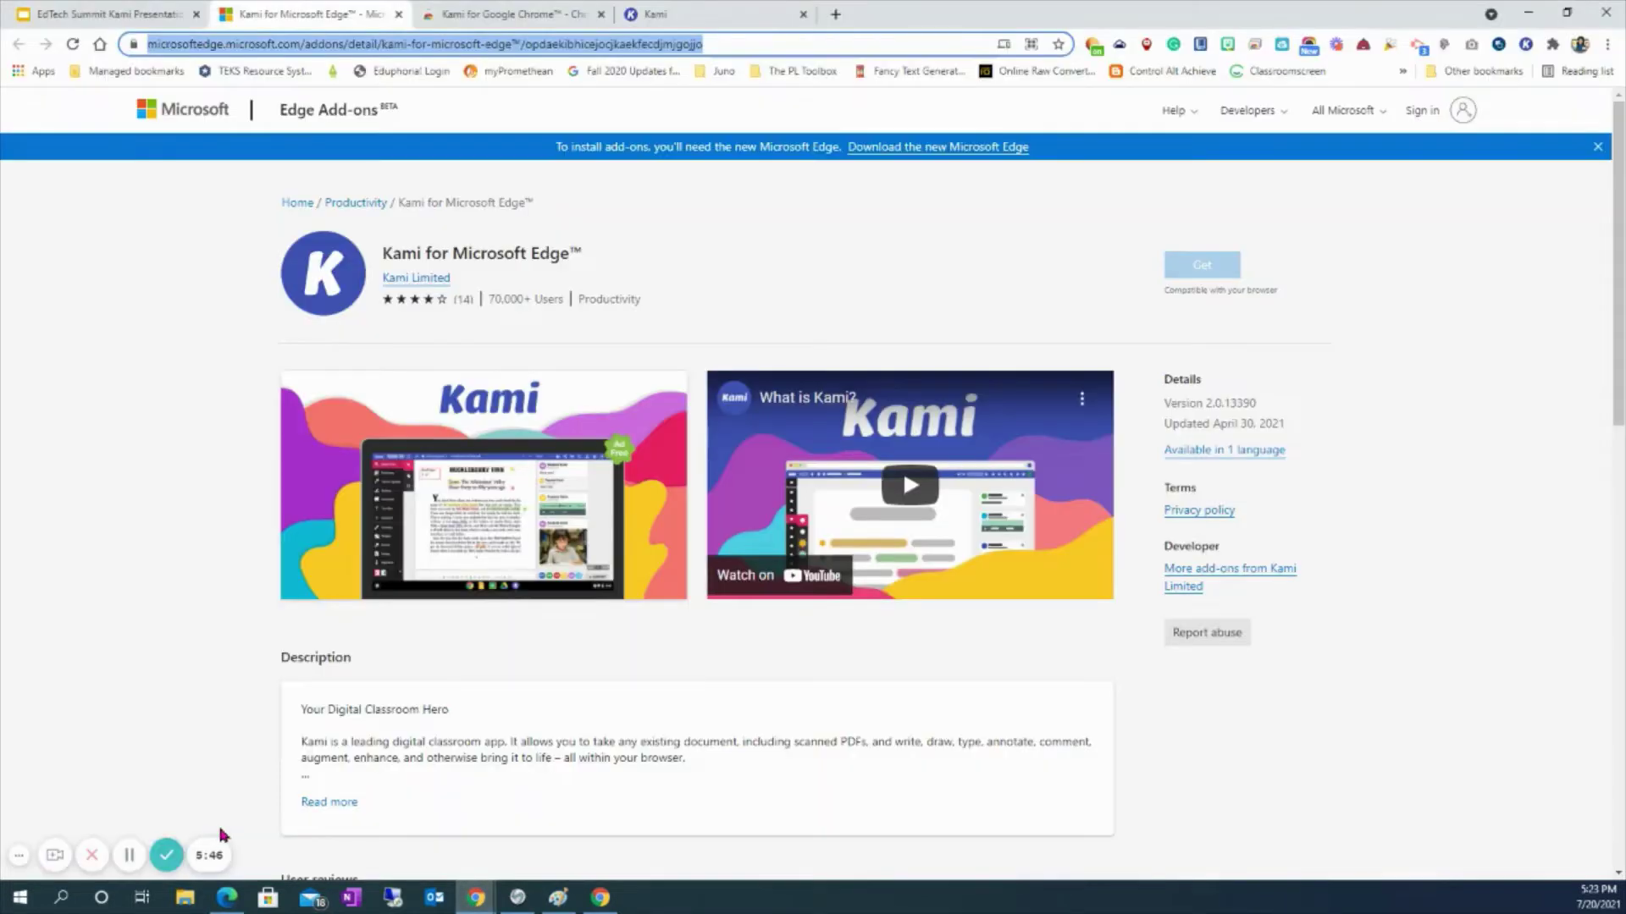
pyautogui.click(126, 17)
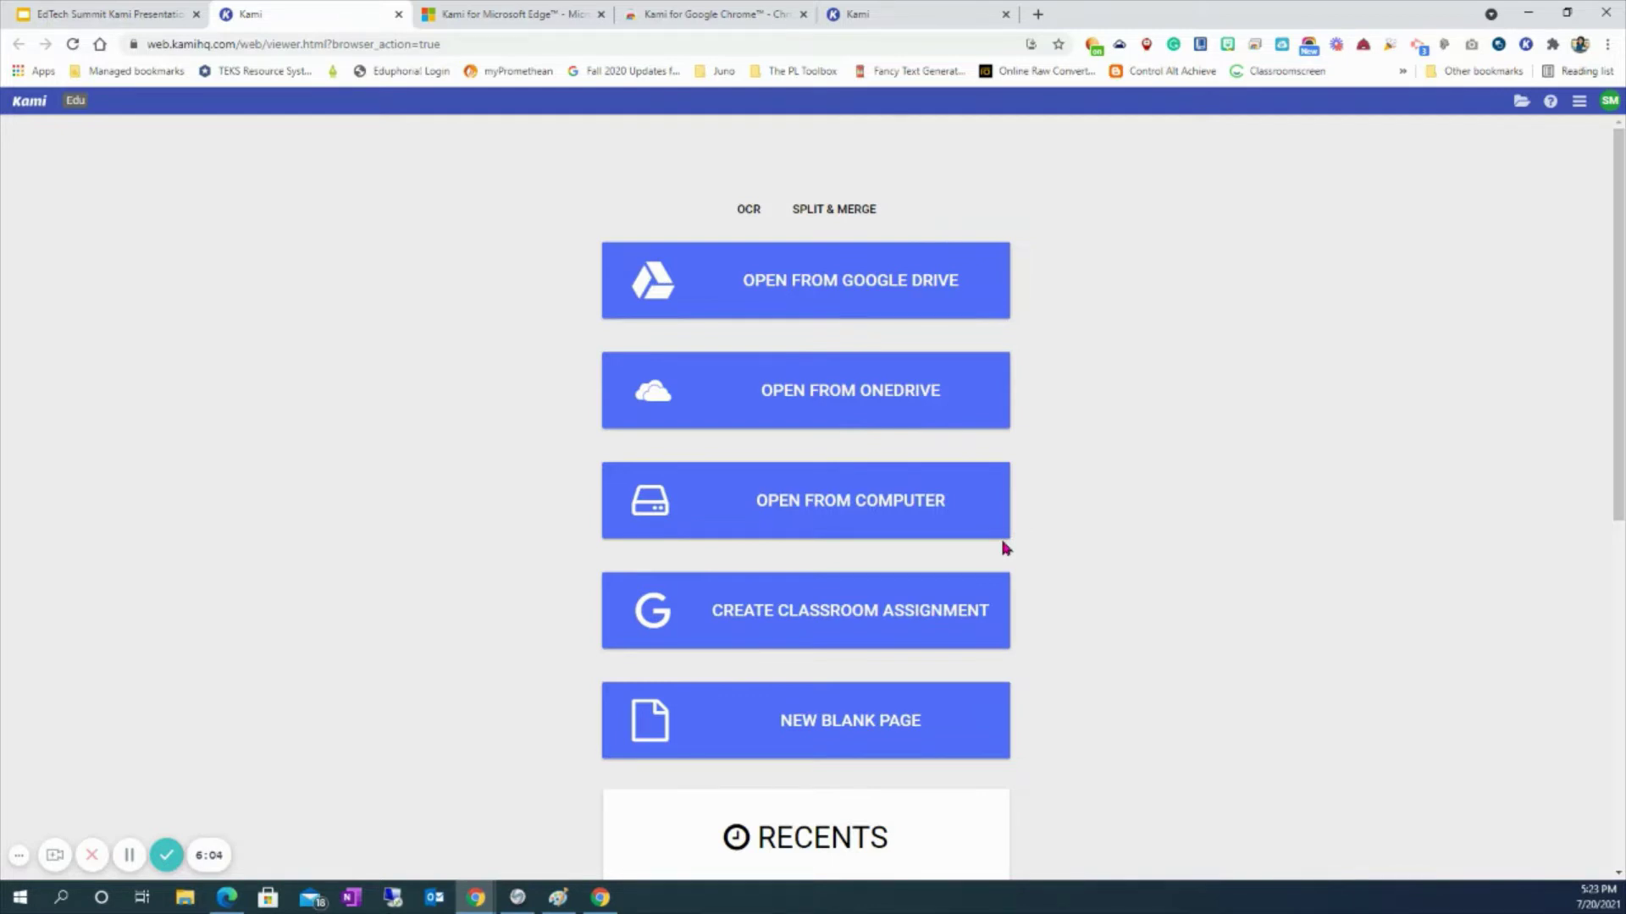
# - Switch back to the presentation tab holding the web.kamiapp.com link
pyautogui.click(146, 14)
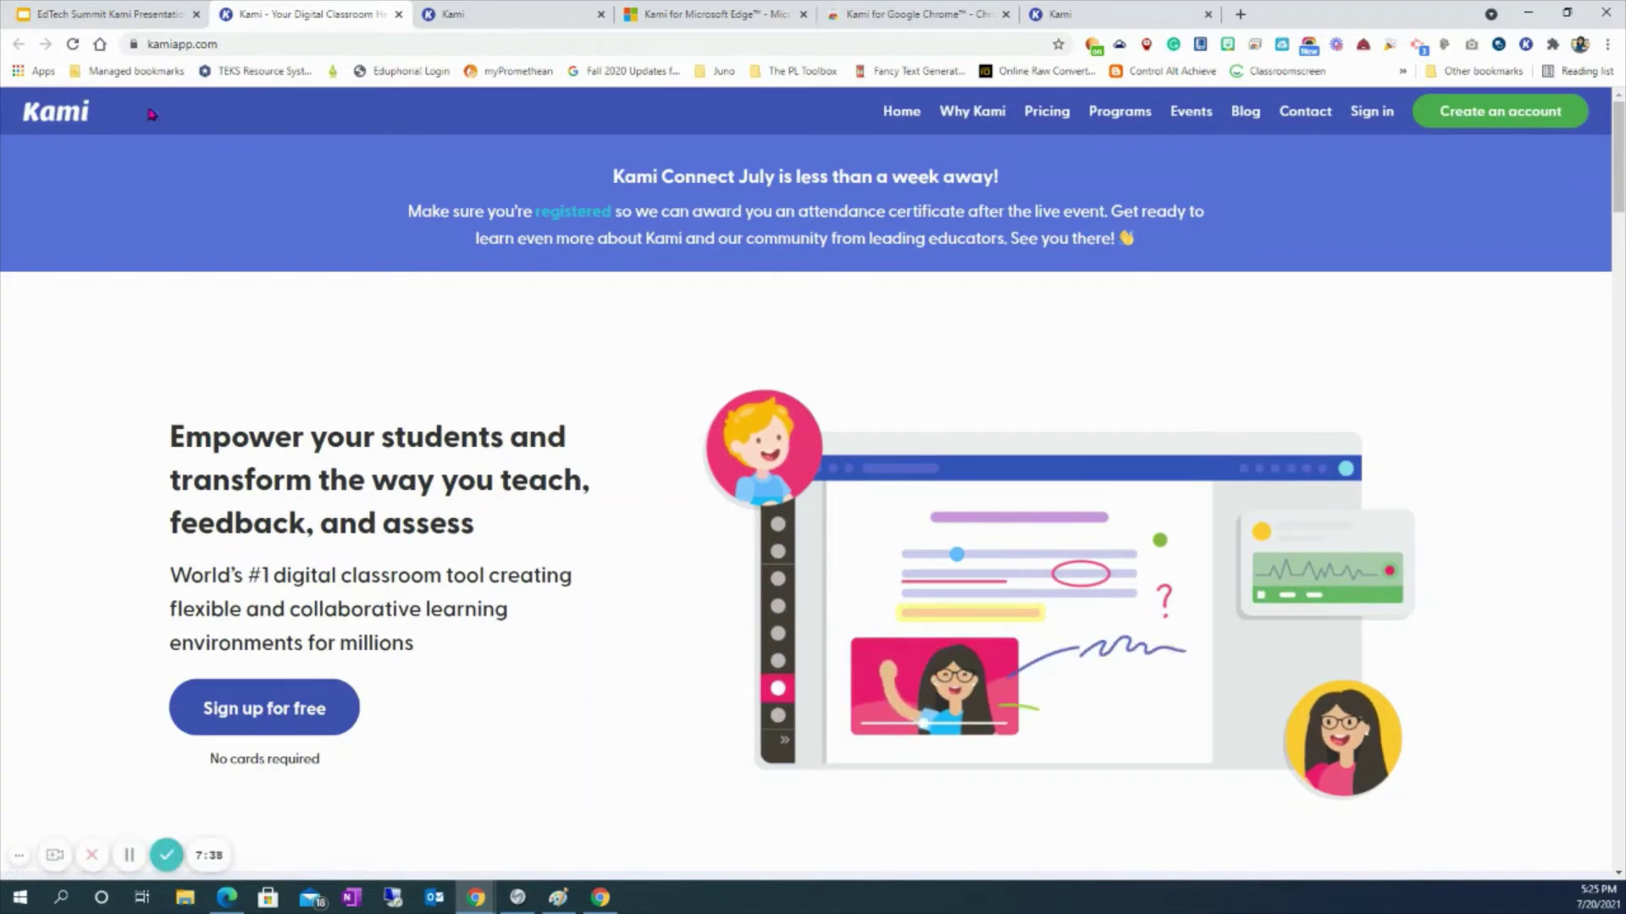
# - Scroll through the Kami teacher resource pages, returning to the Helpful Links slide between them
pyautogui.click(103, 15)
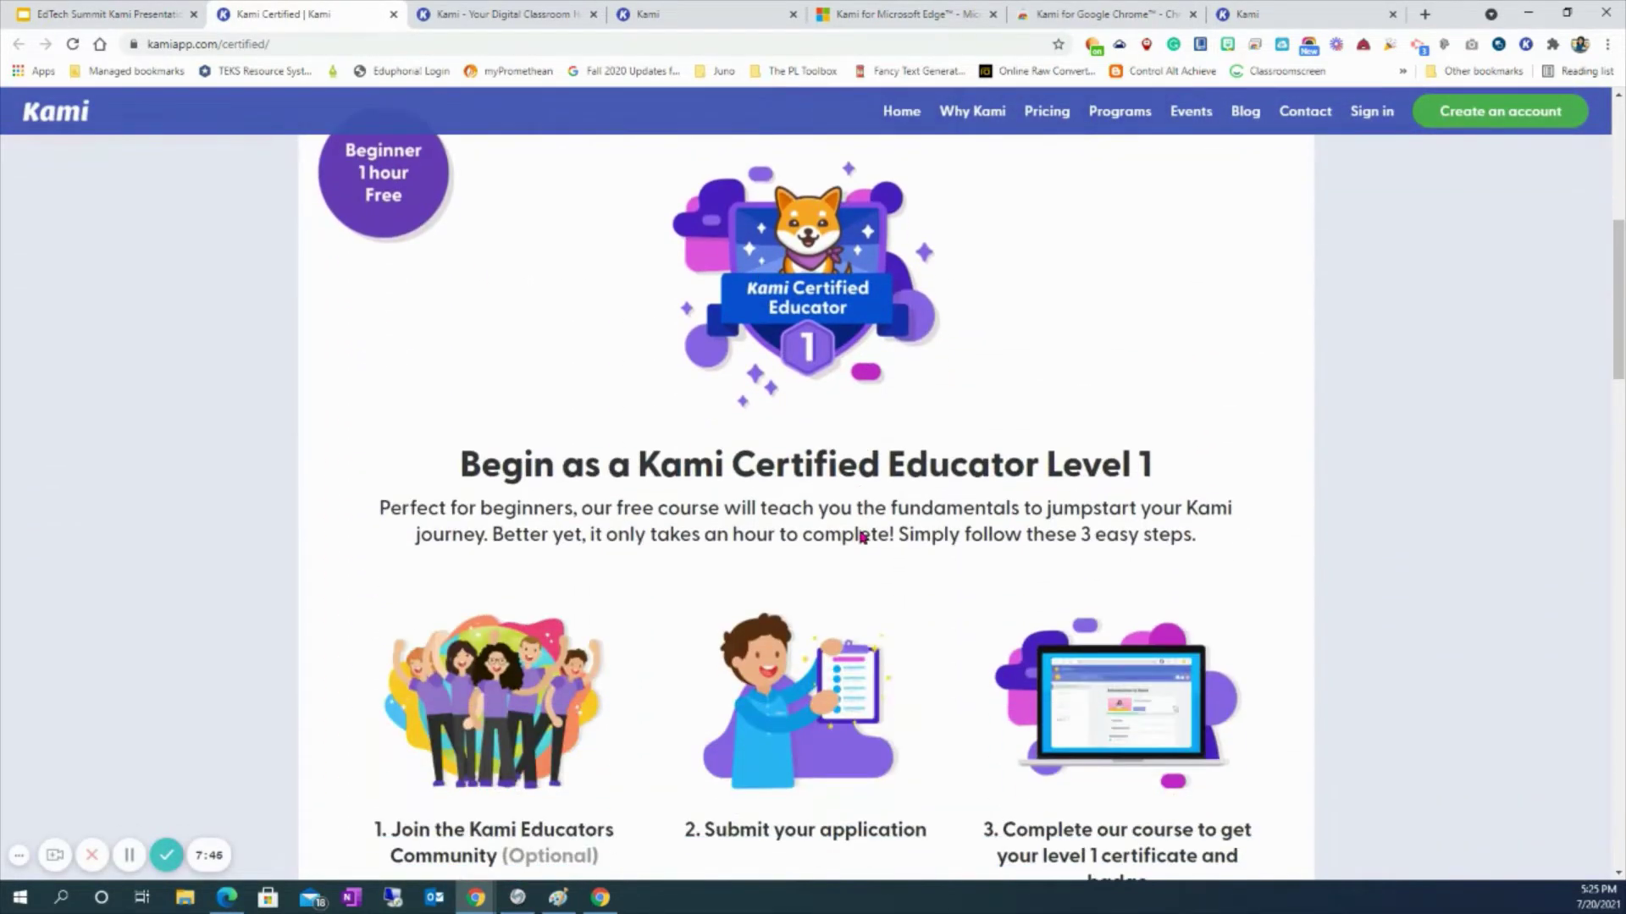
pyautogui.scroll(-2, 864, 532)
pyautogui.scroll(10, 869, 529)
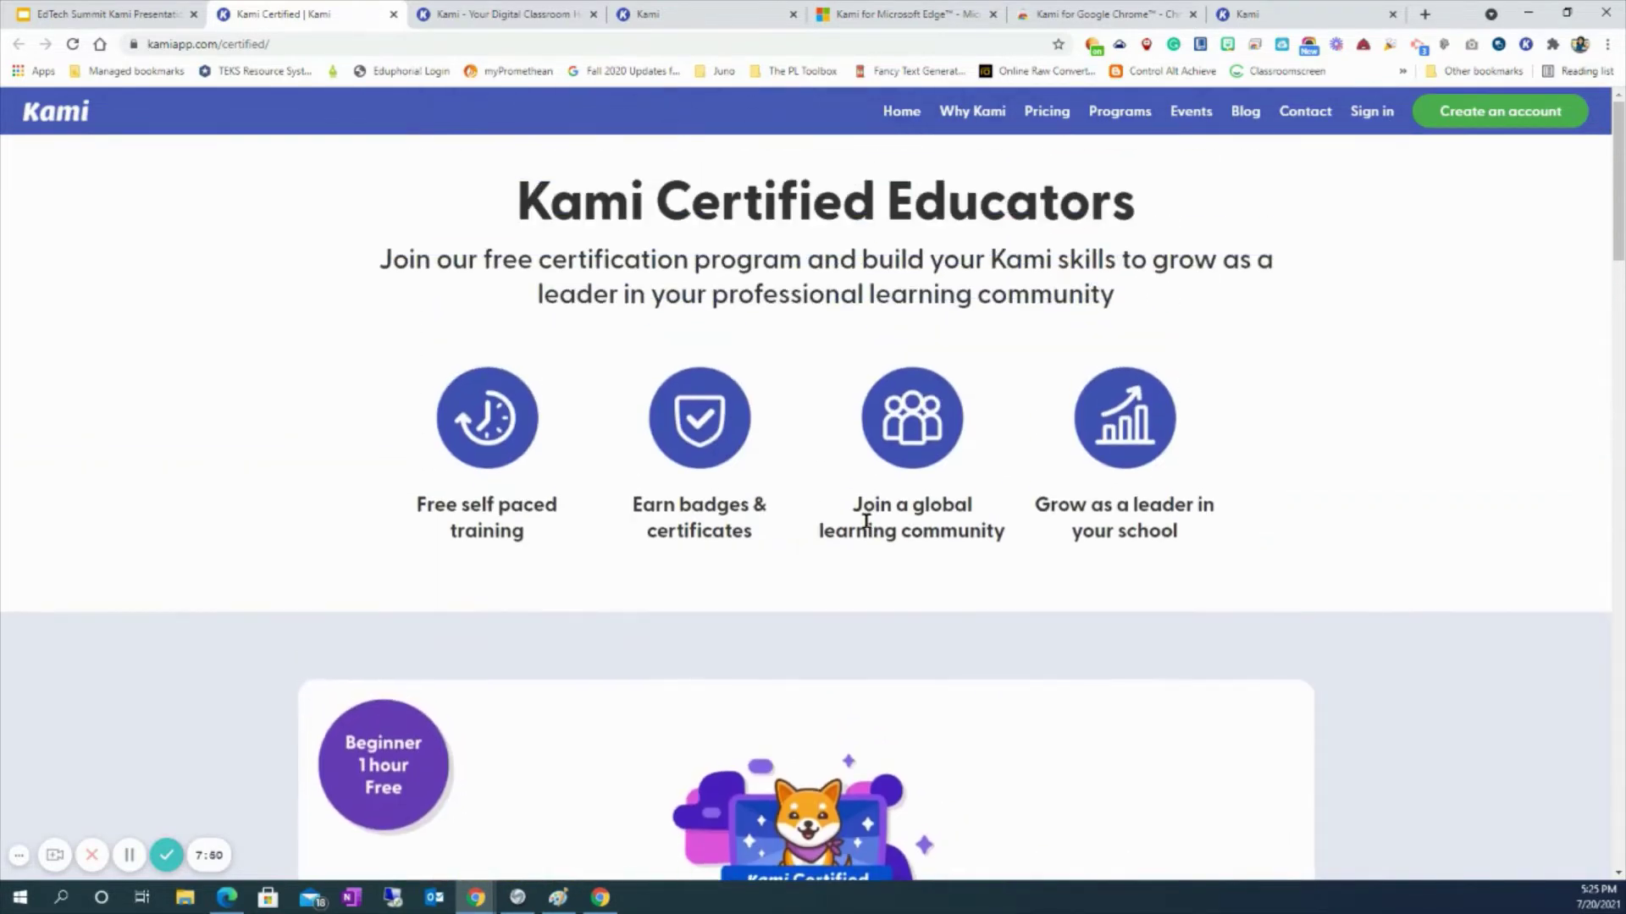
pyautogui.click(117, 9)
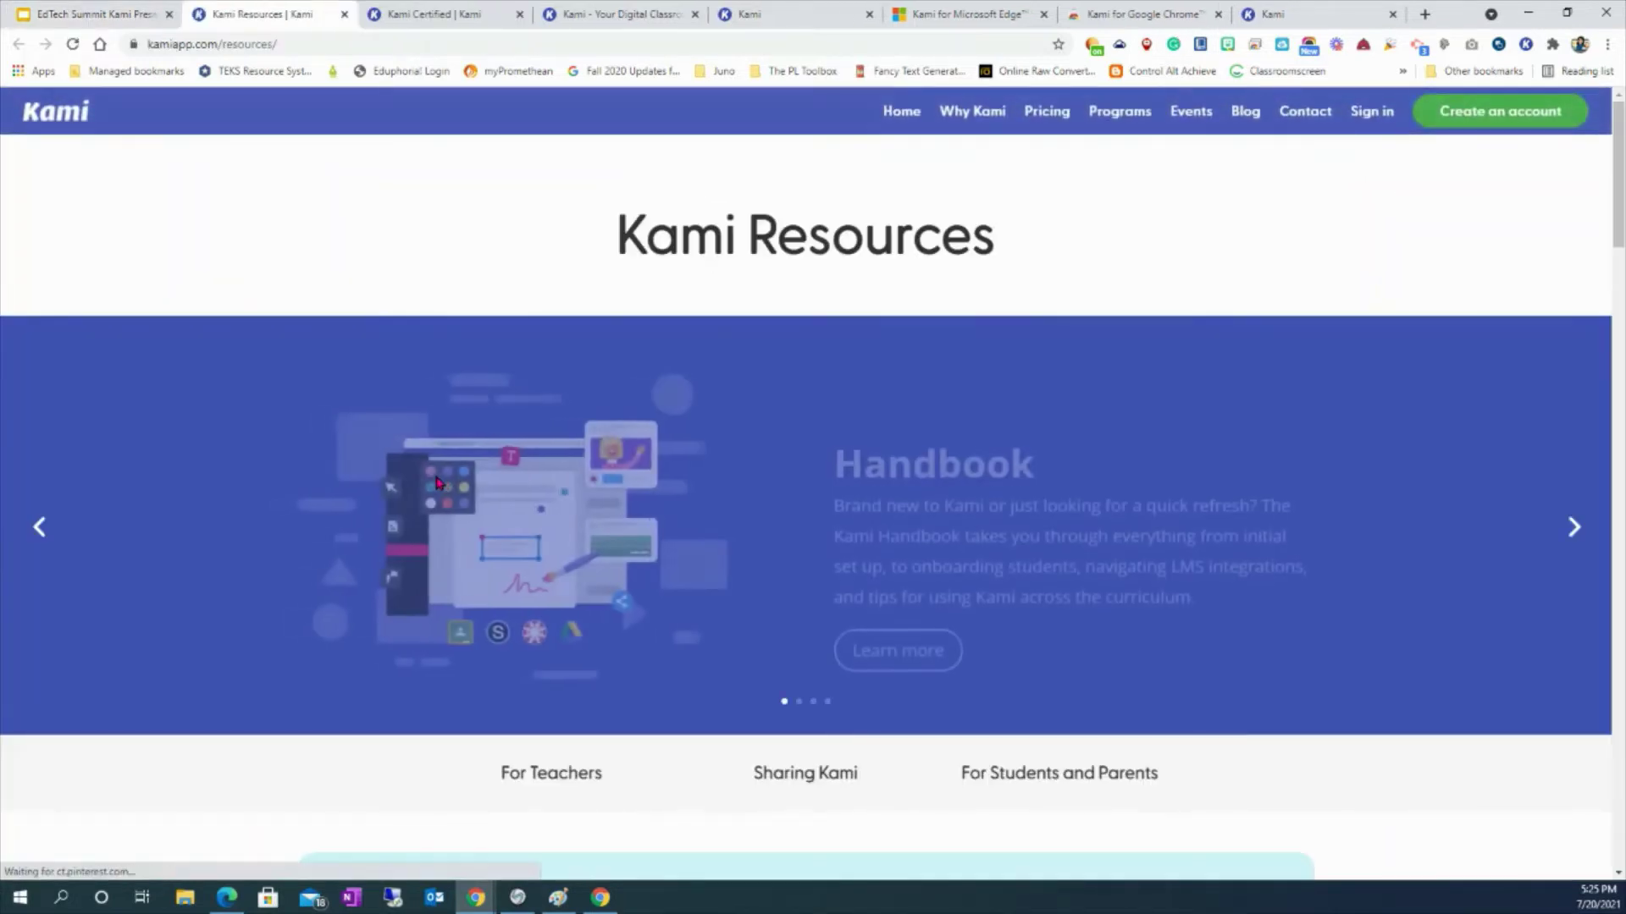
pyautogui.scroll(-4, 1212, 344)
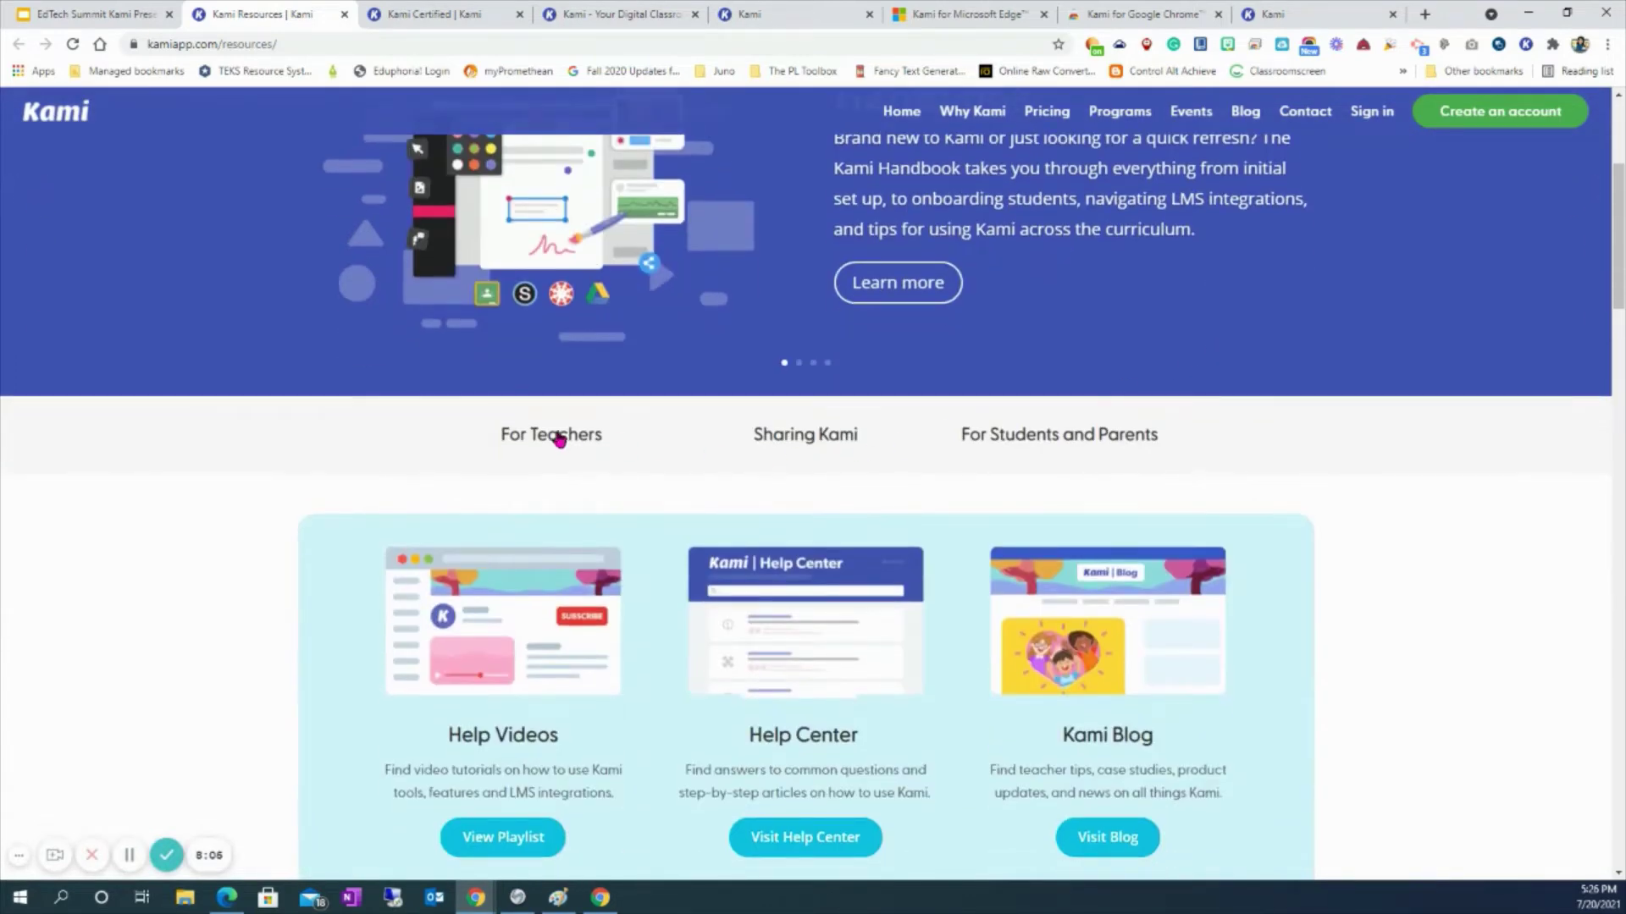
pyautogui.scroll(-2, 766, 518)
pyautogui.scroll(-3, 778, 523)
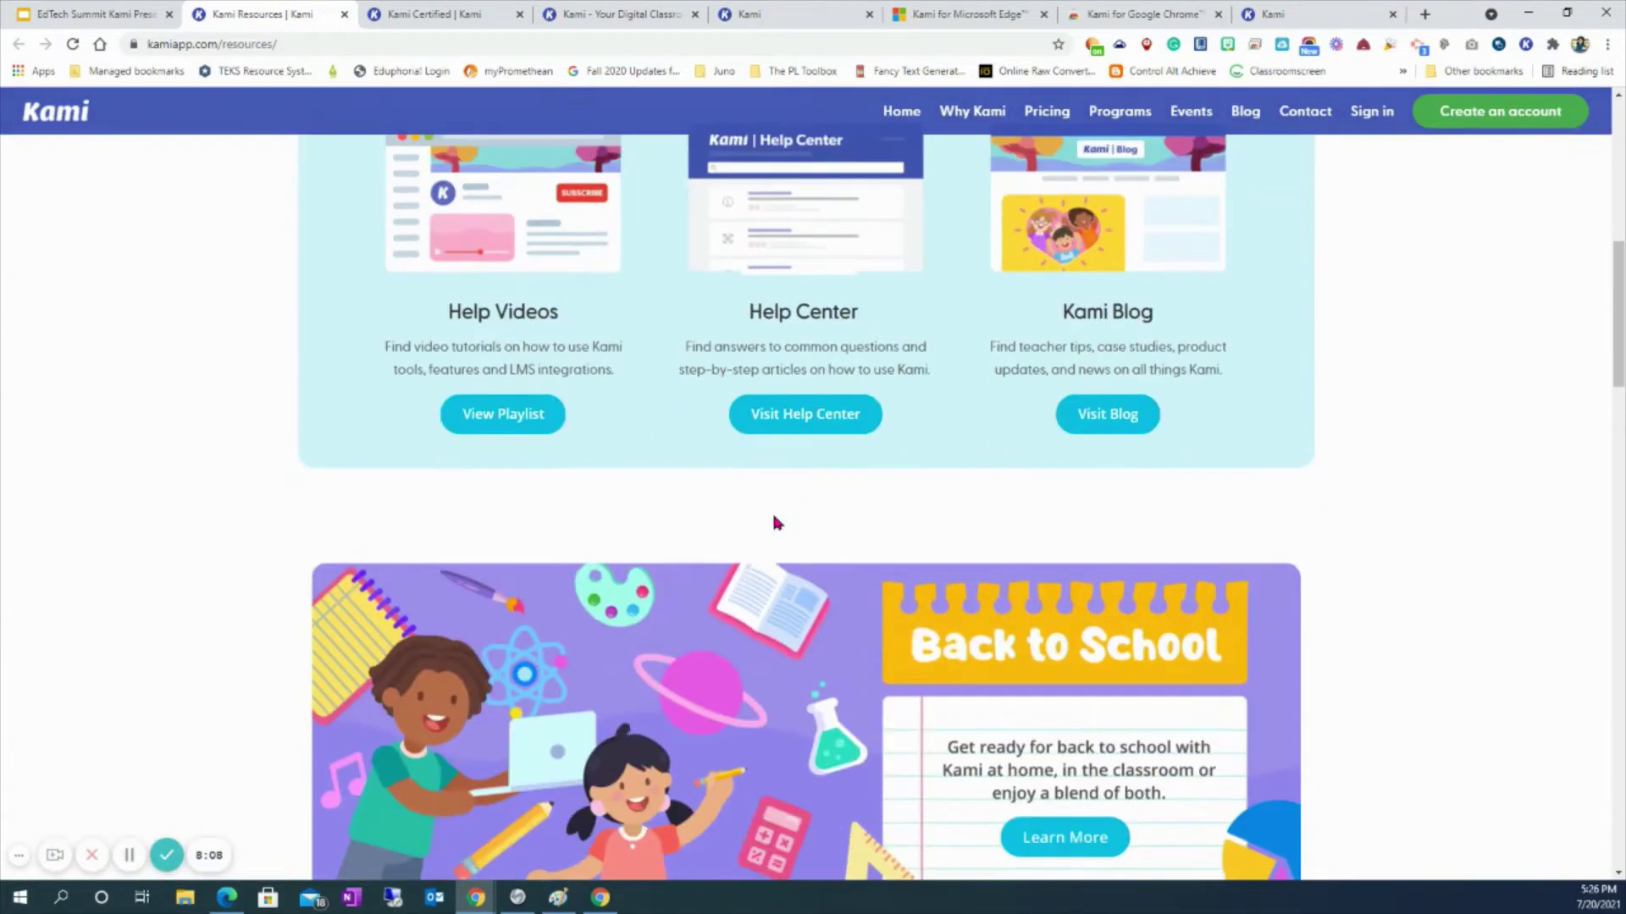
pyautogui.scroll(10, 777, 522)
pyautogui.click(102, 14)
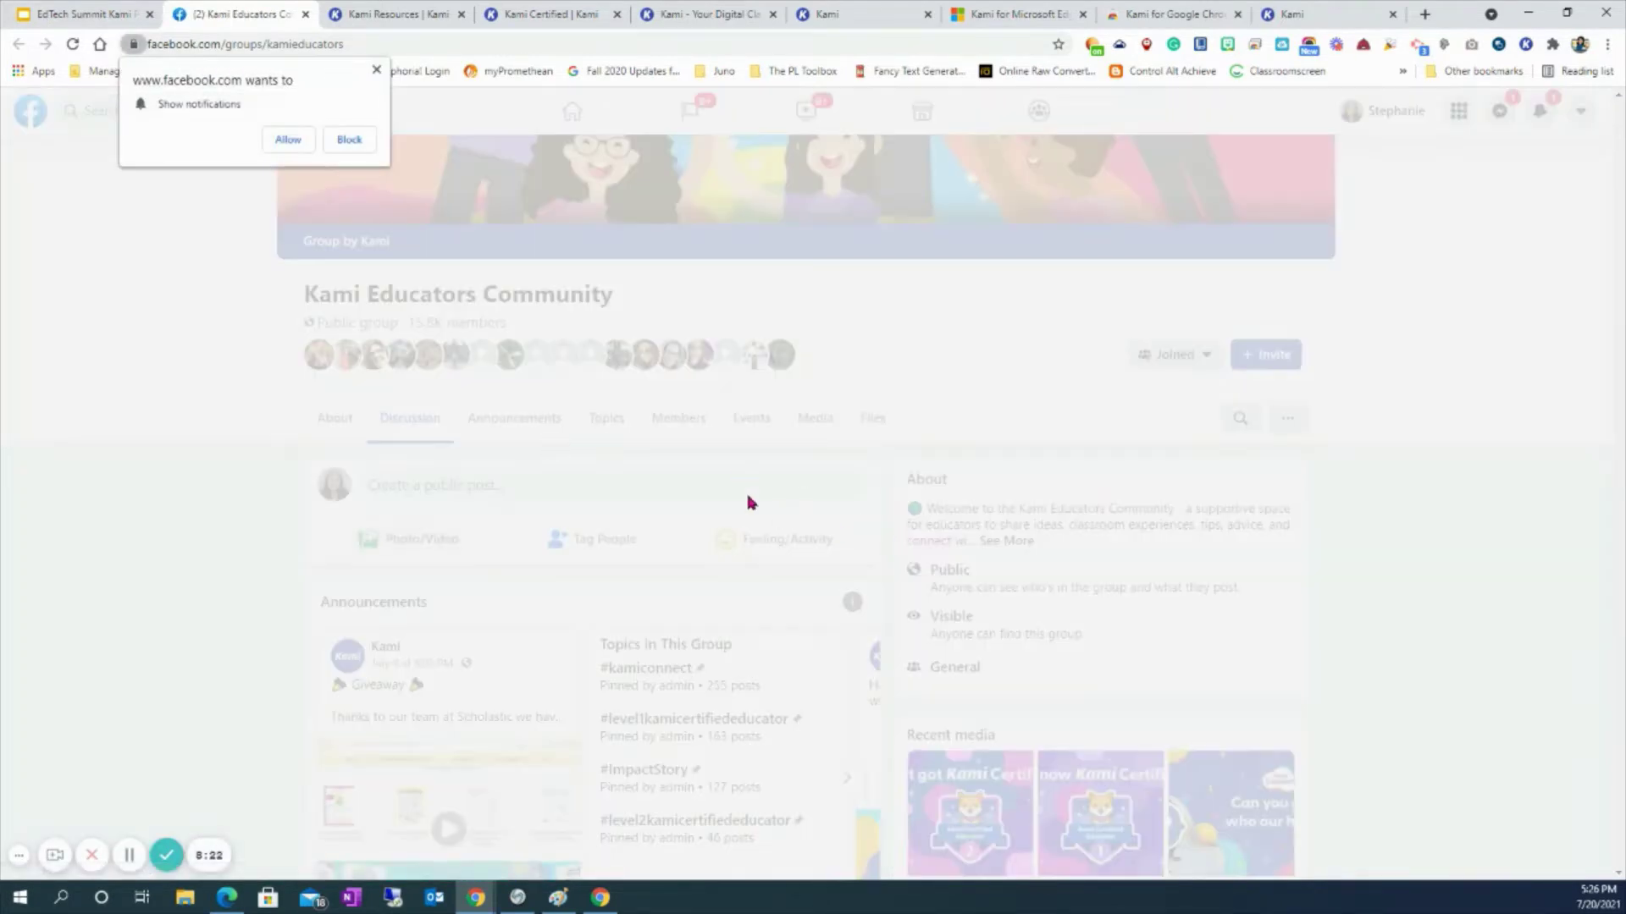
# - Dismiss Facebook's notification prompt, glance over the group, and go back to Helpful Links
pyautogui.click(284, 139)
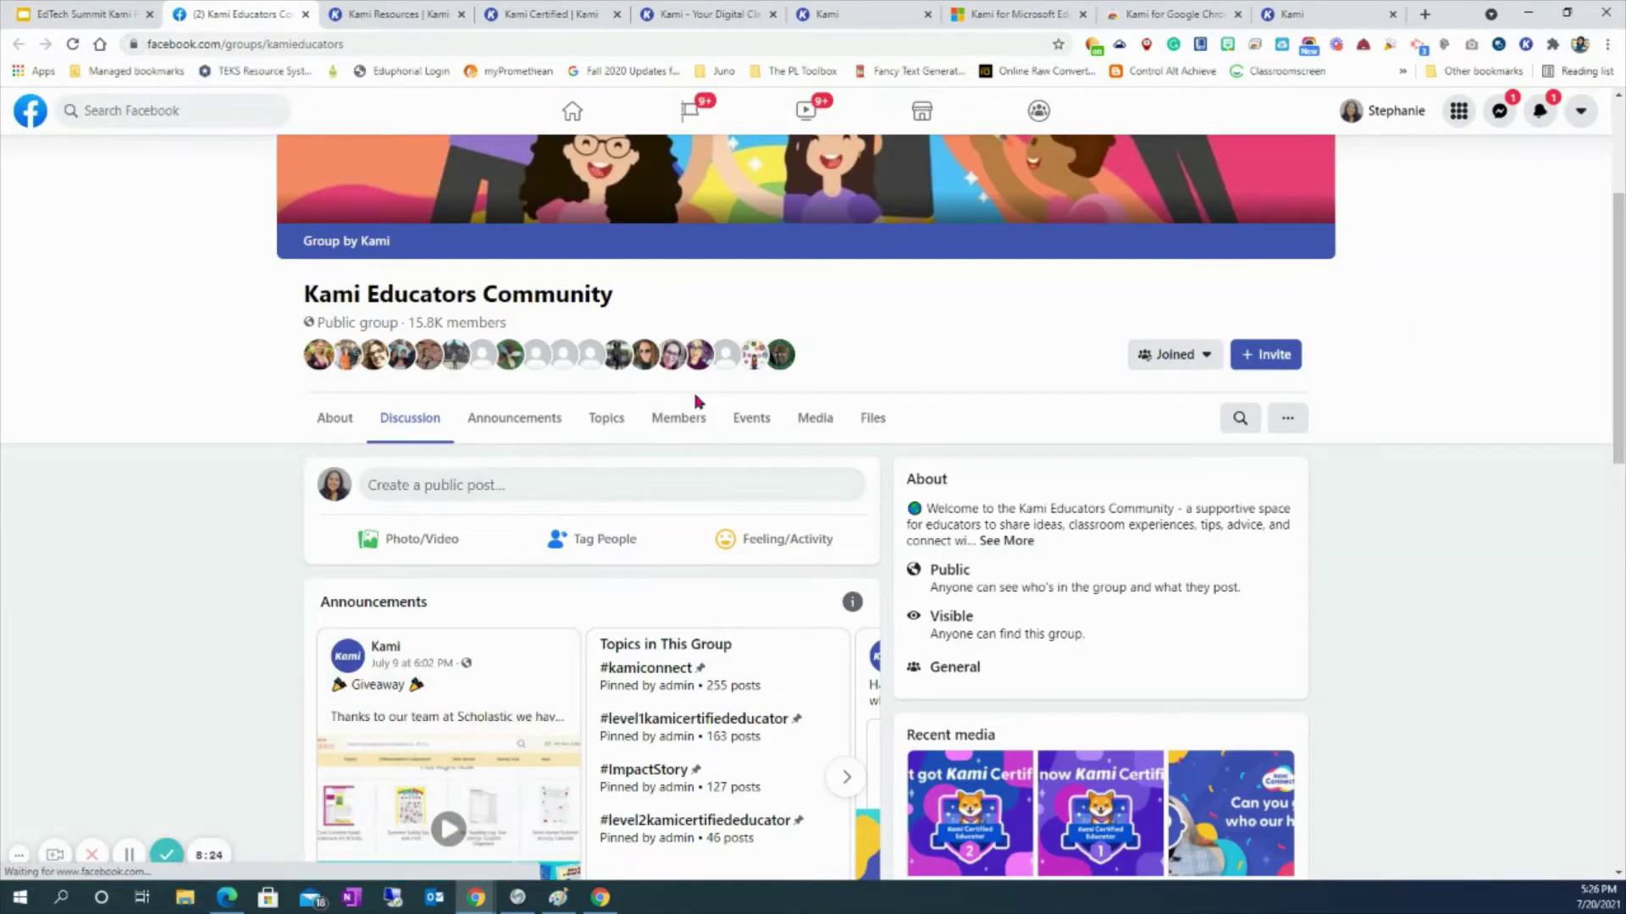
pyautogui.scroll(-3, 693, 508)
pyautogui.scroll(5, 686, 474)
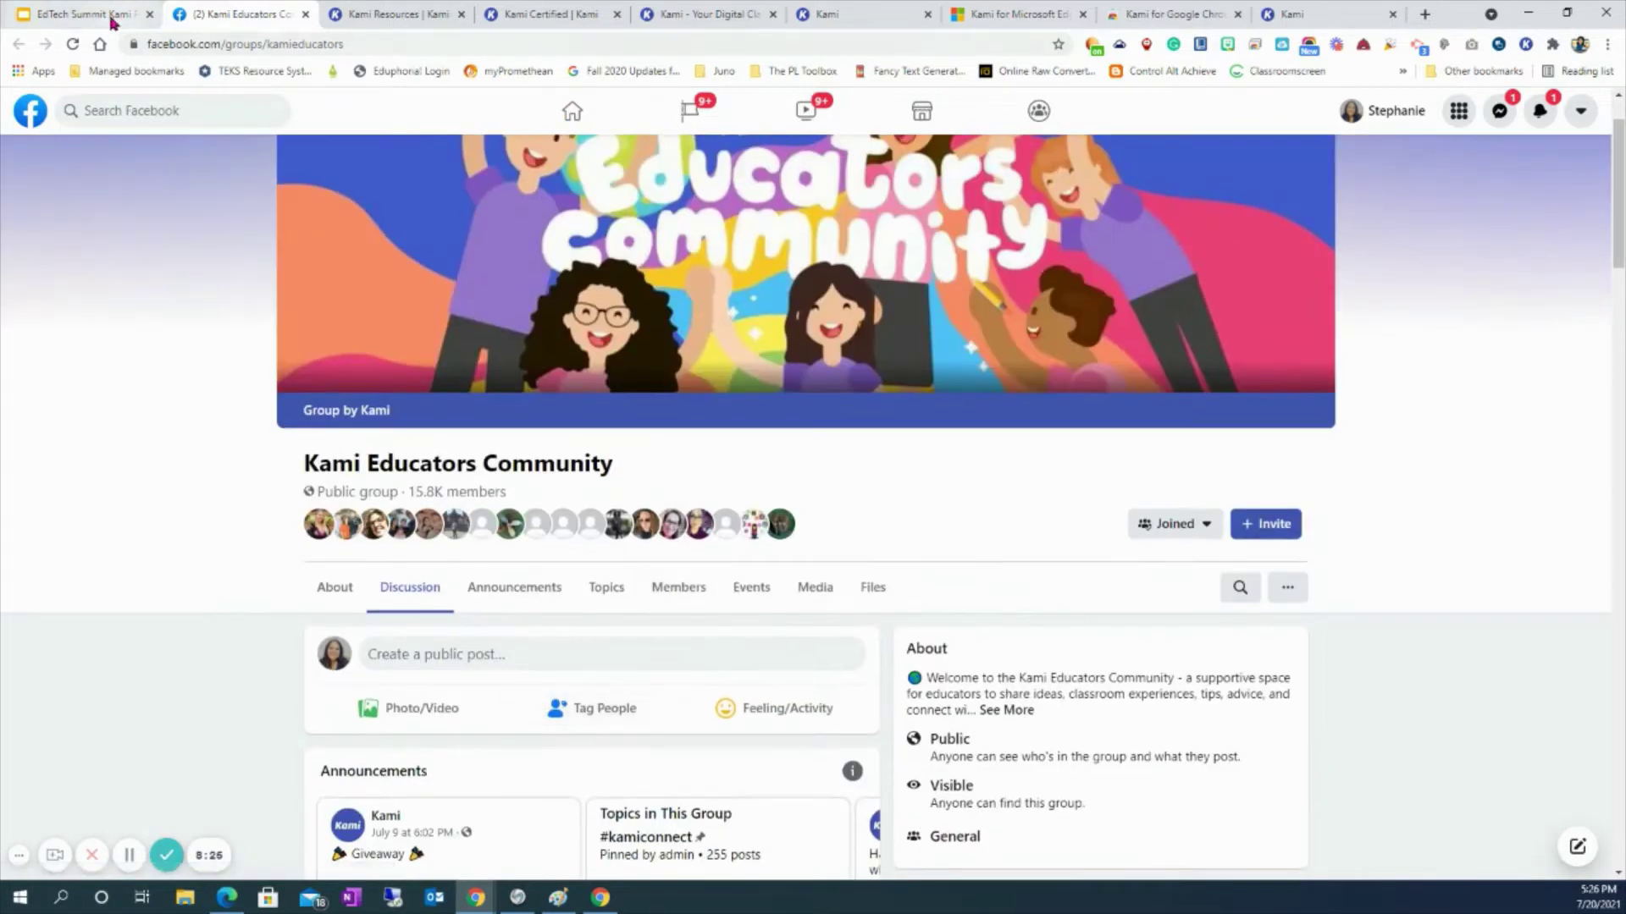
pyautogui.click(110, 17)
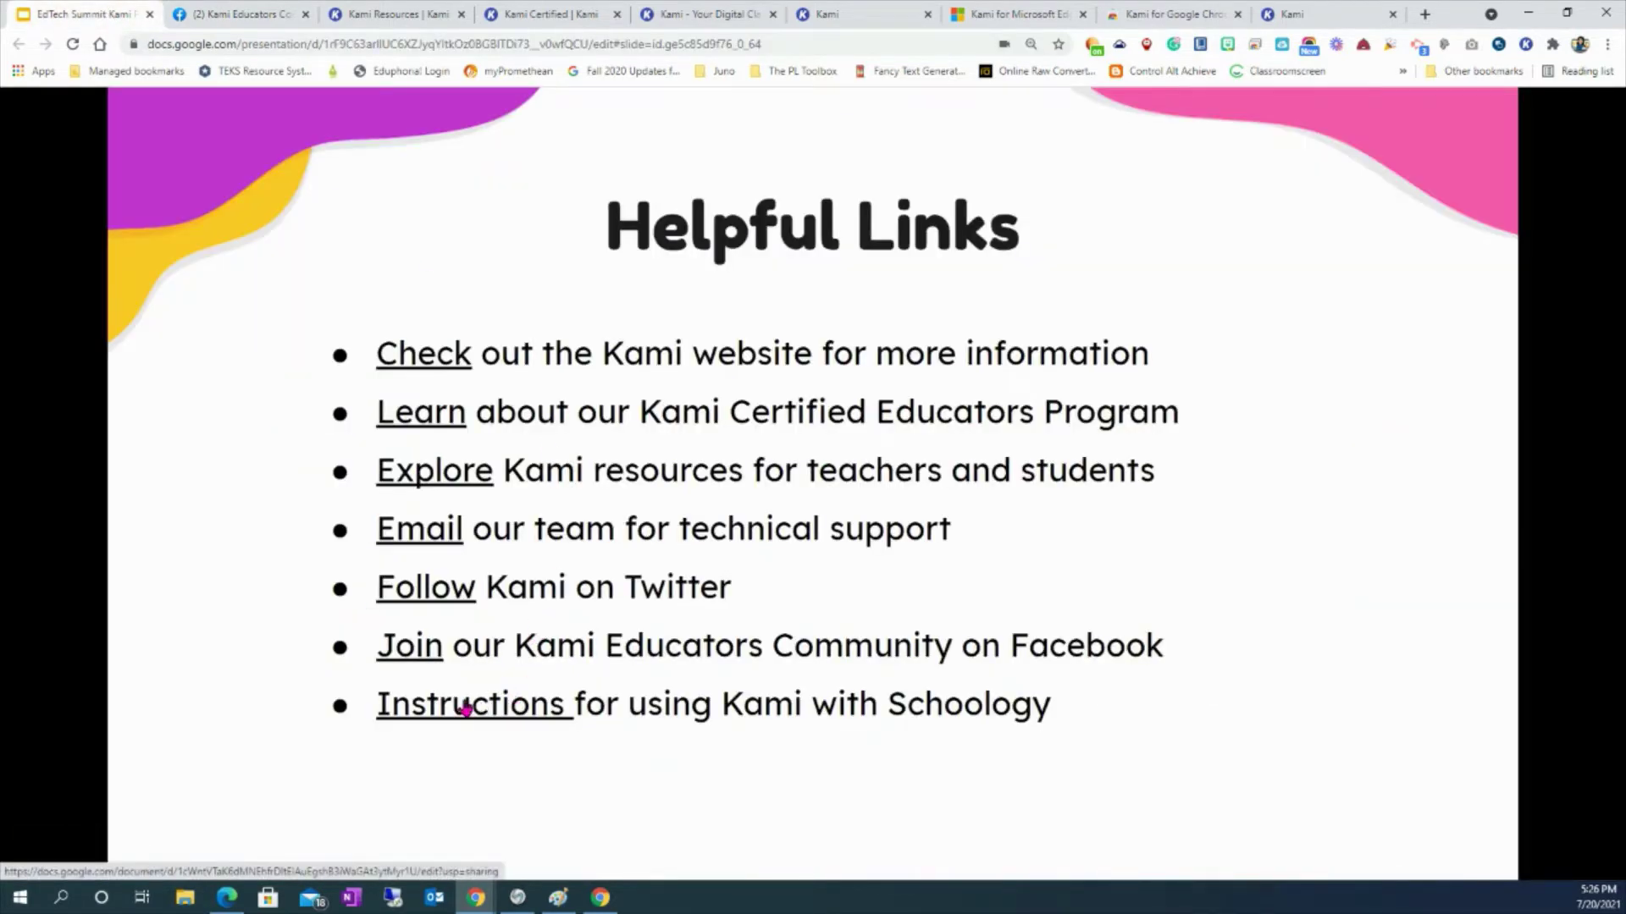
# - Open the 'Schoology: Getting Started with Kami' doc and scroll to its Grading in Schoology section
pyautogui.click(465, 707)
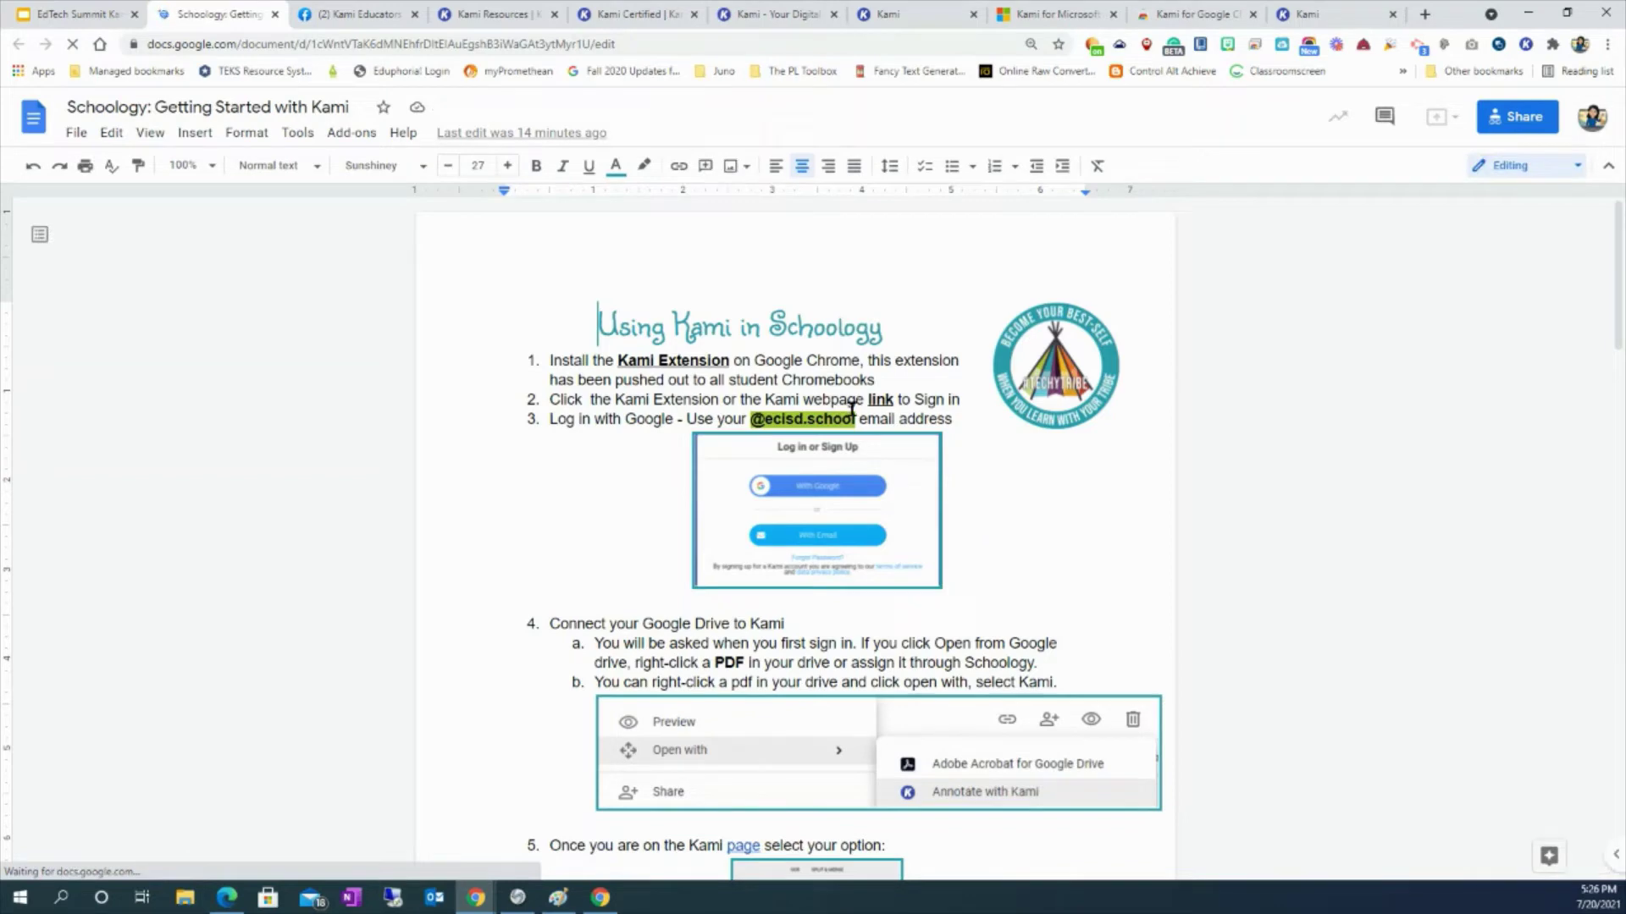
pyautogui.scroll(-3, 851, 513)
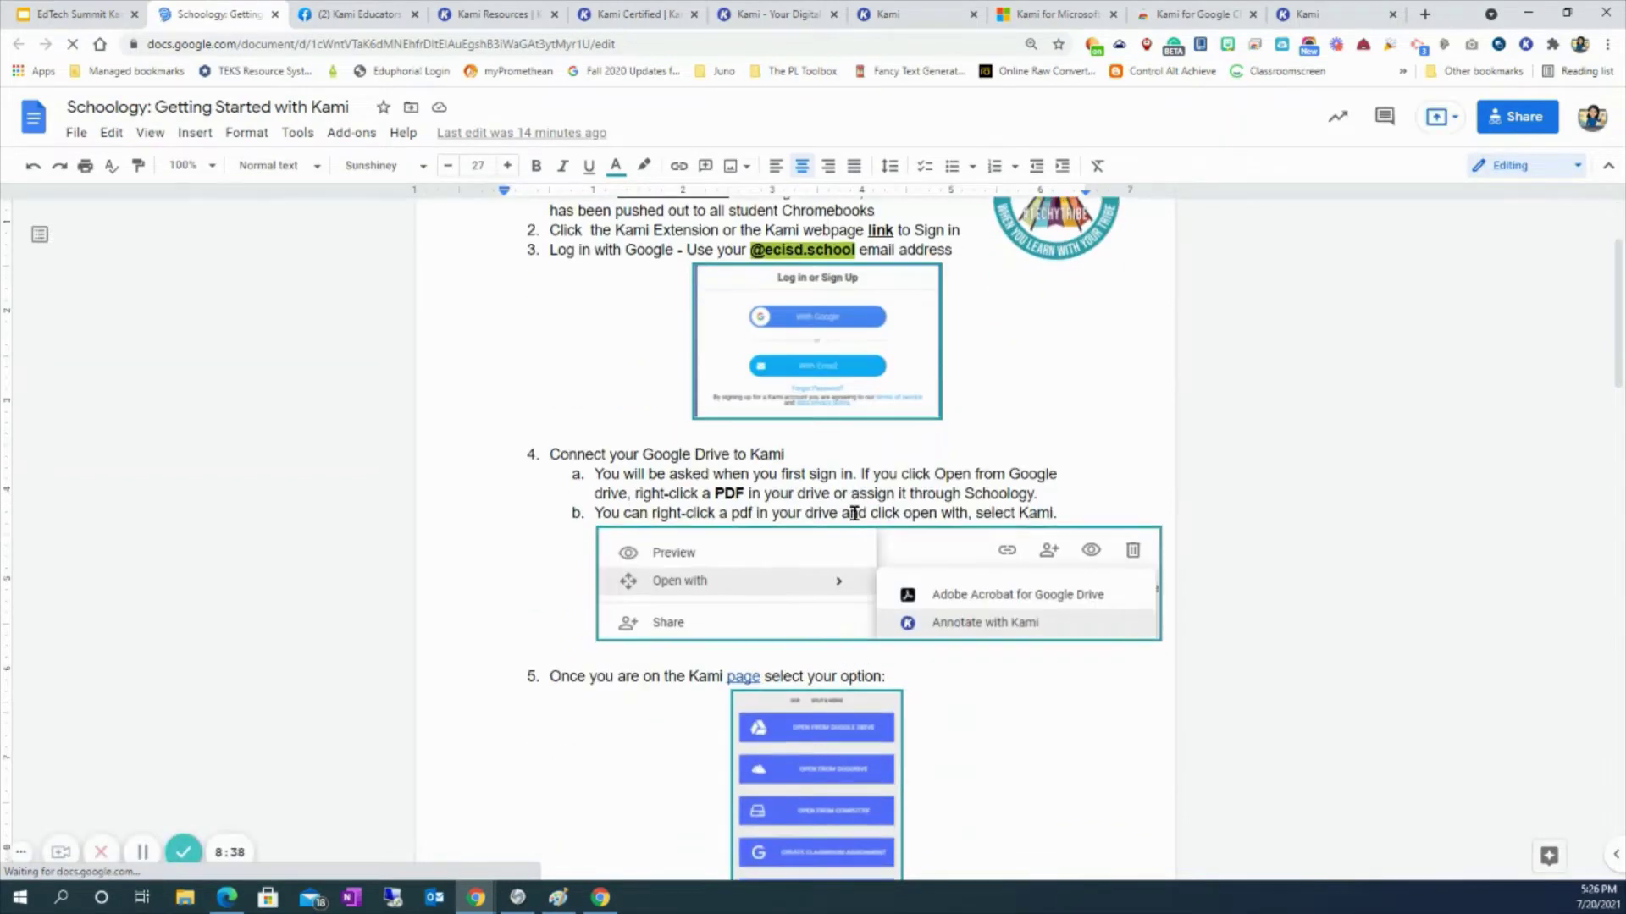
pyautogui.scroll(-2, 889, 504)
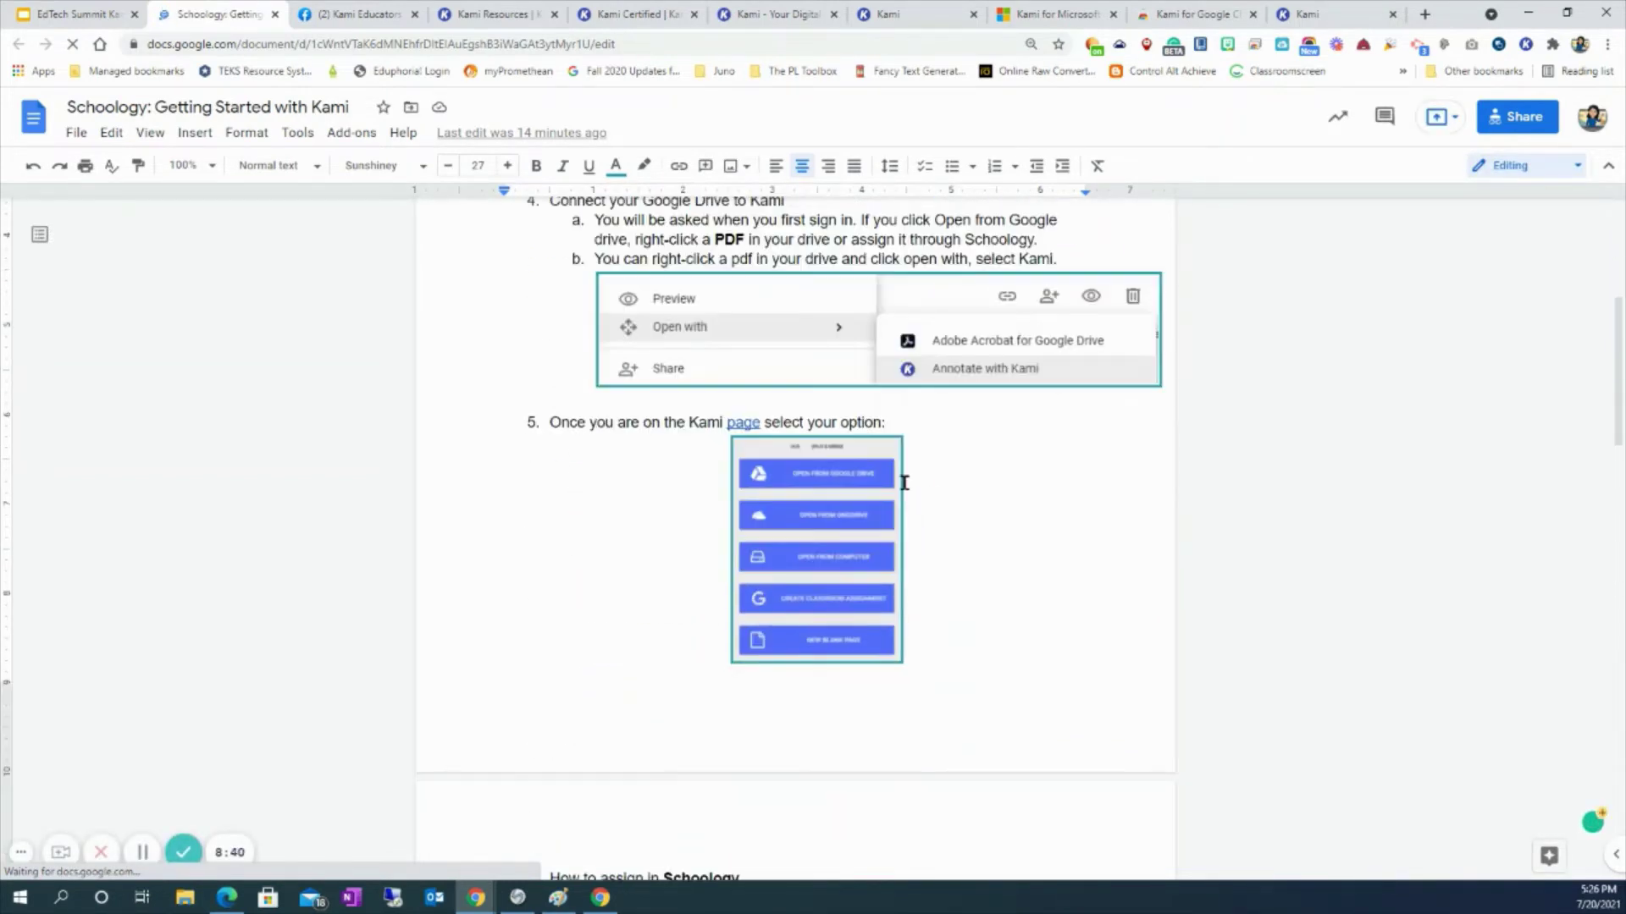
pyautogui.scroll(-10, 964, 469)
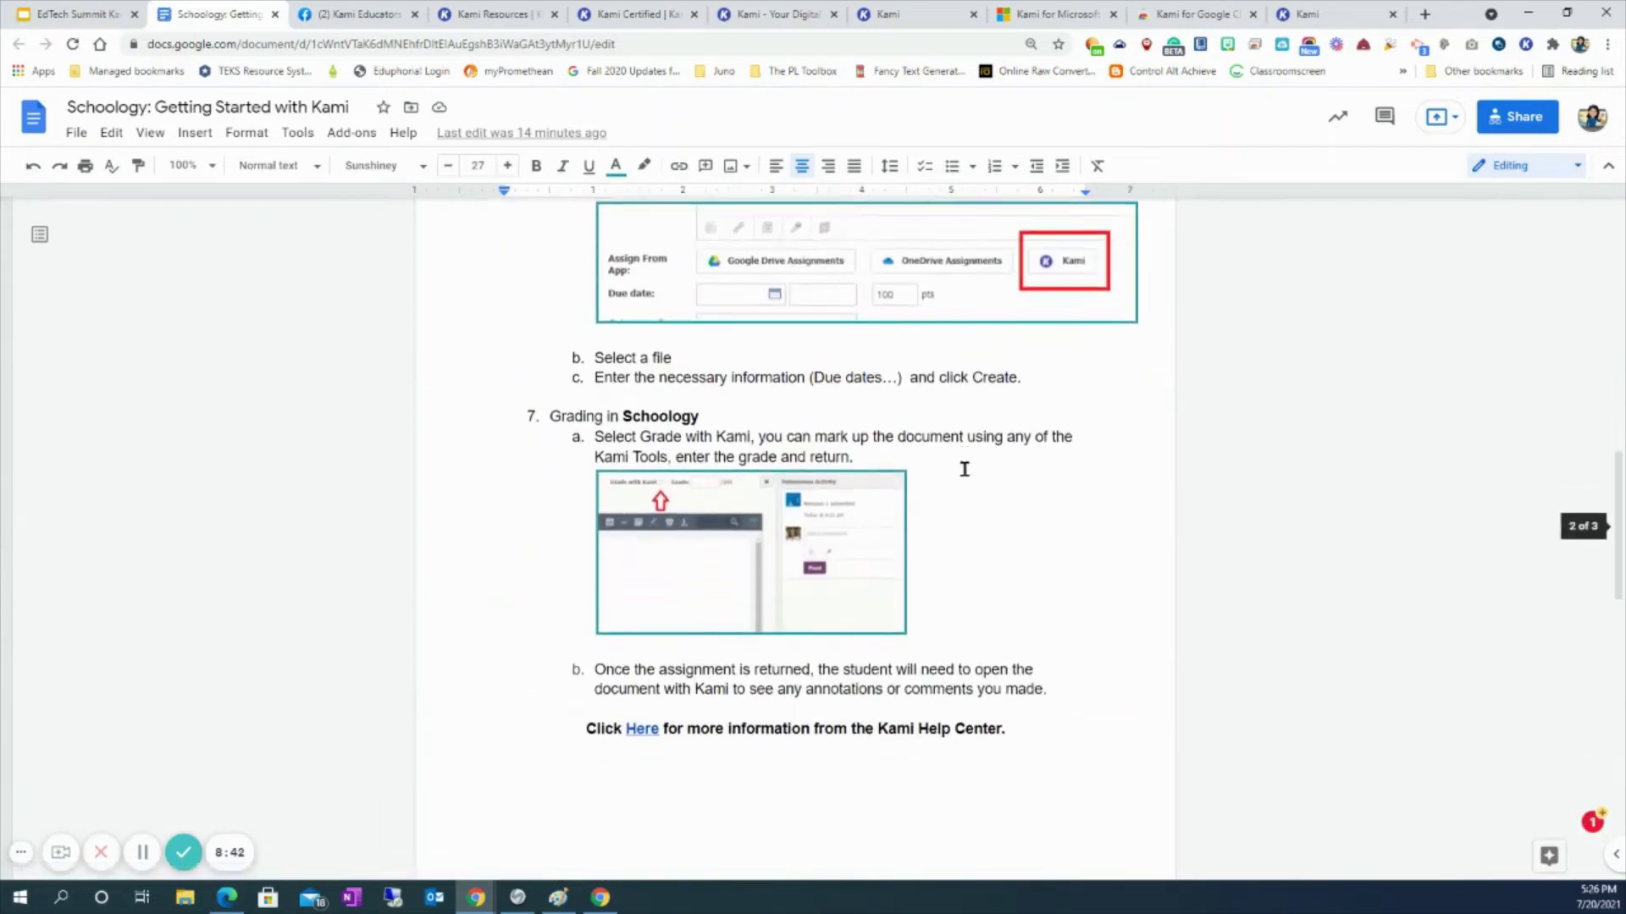
pyautogui.scroll(-8, 965, 469)
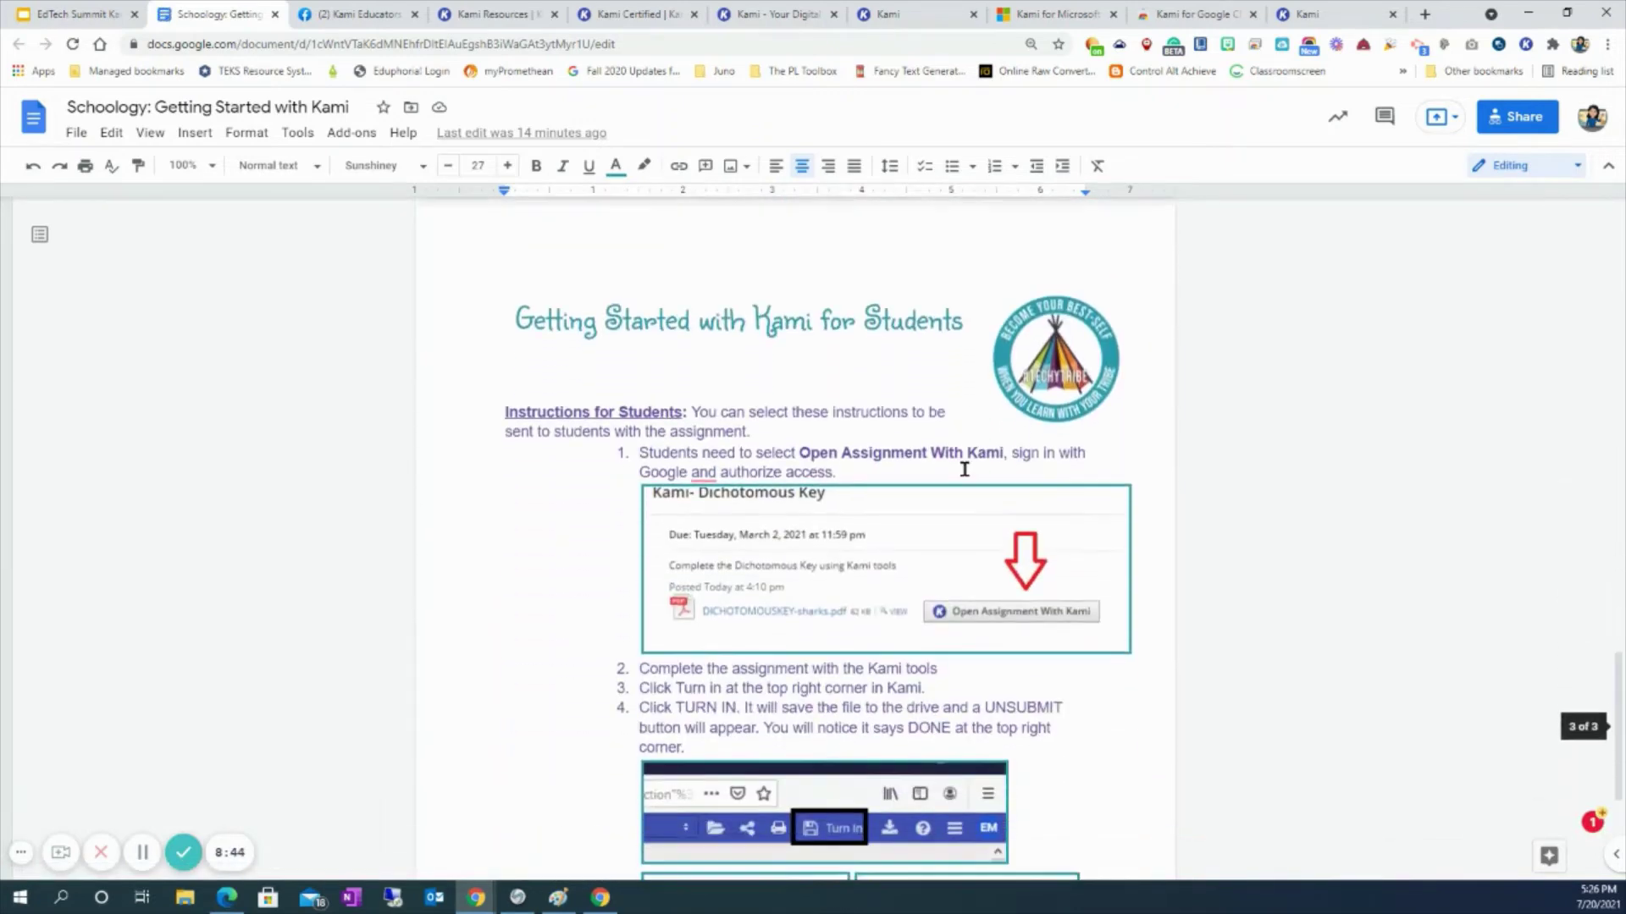
pyautogui.scroll(2, 920, 462)
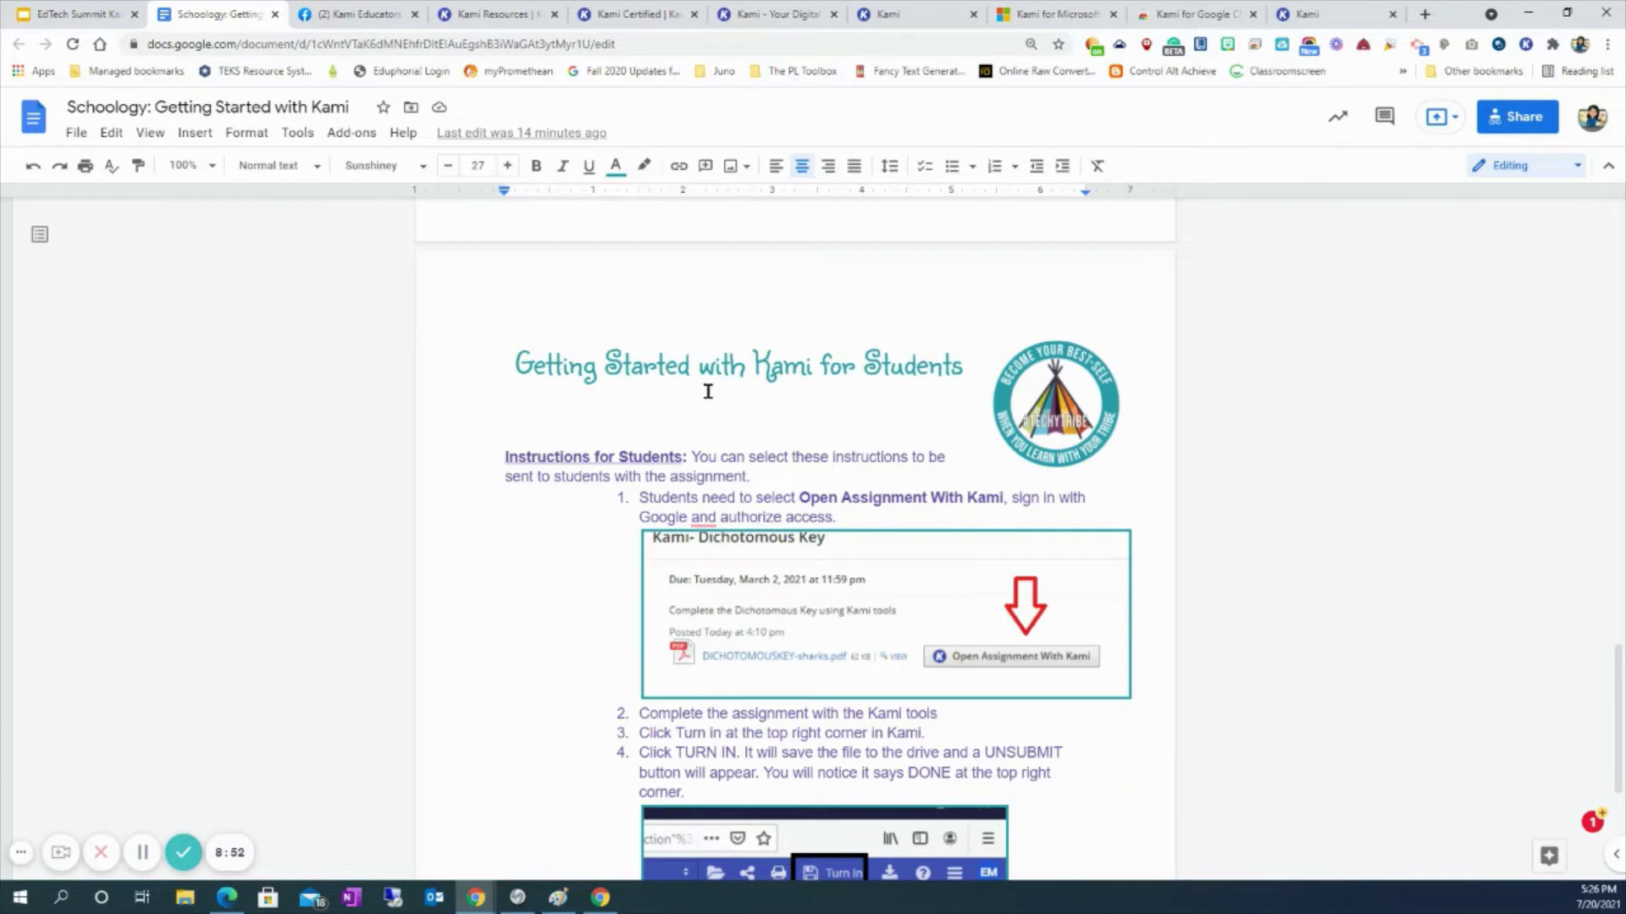
pyautogui.scroll(-4, 999, 424)
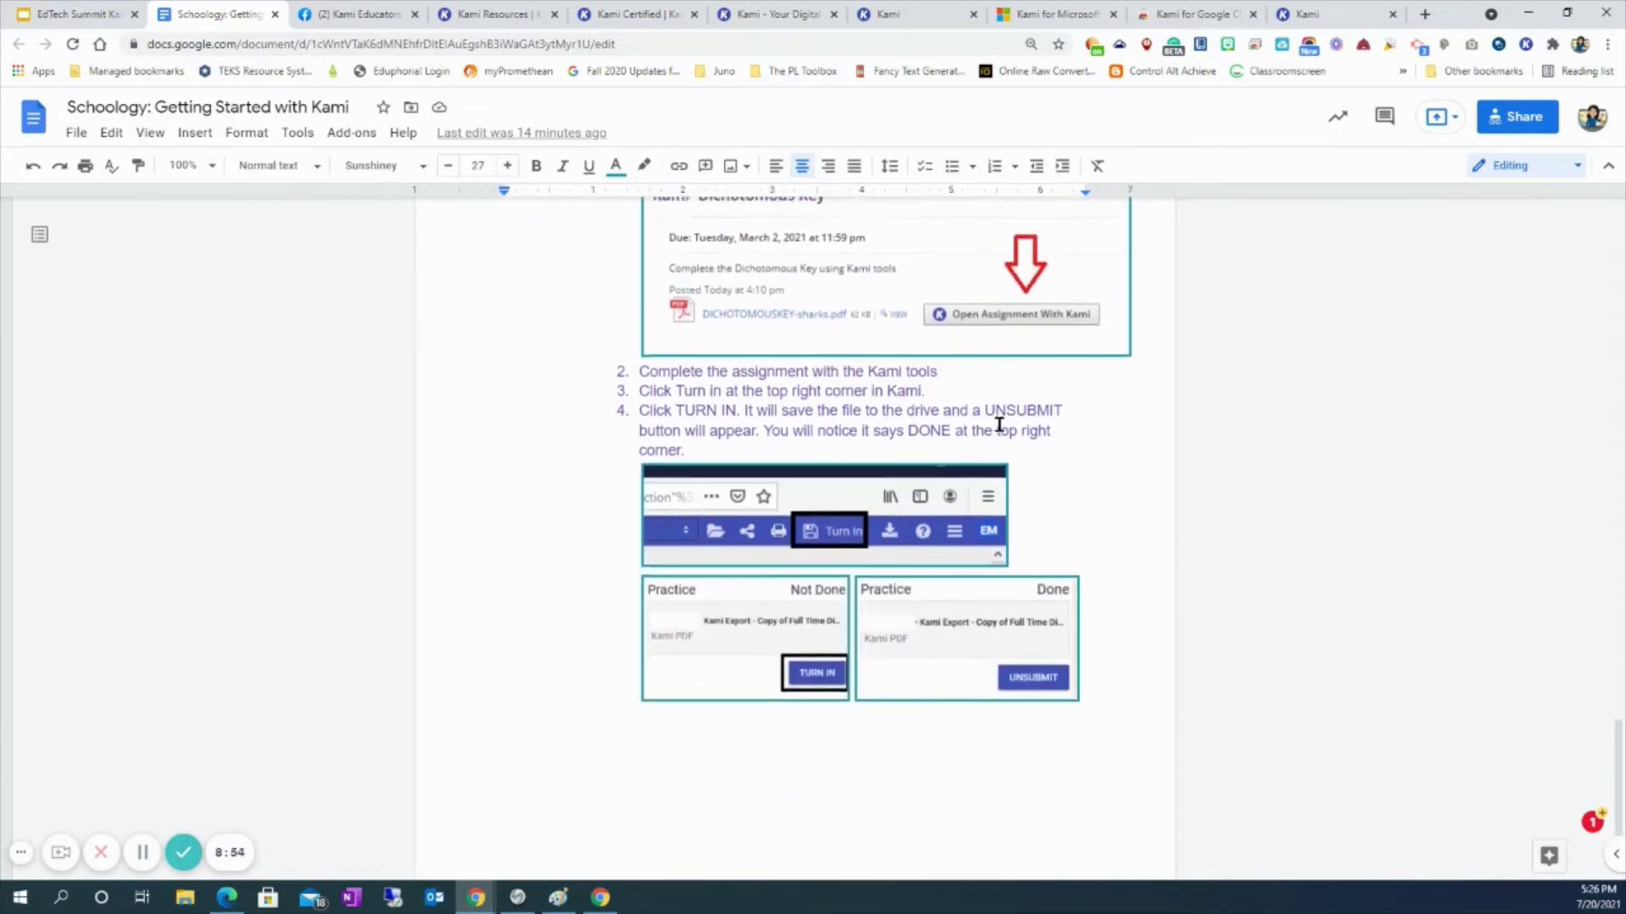
pyautogui.scroll(3, 1104, 505)
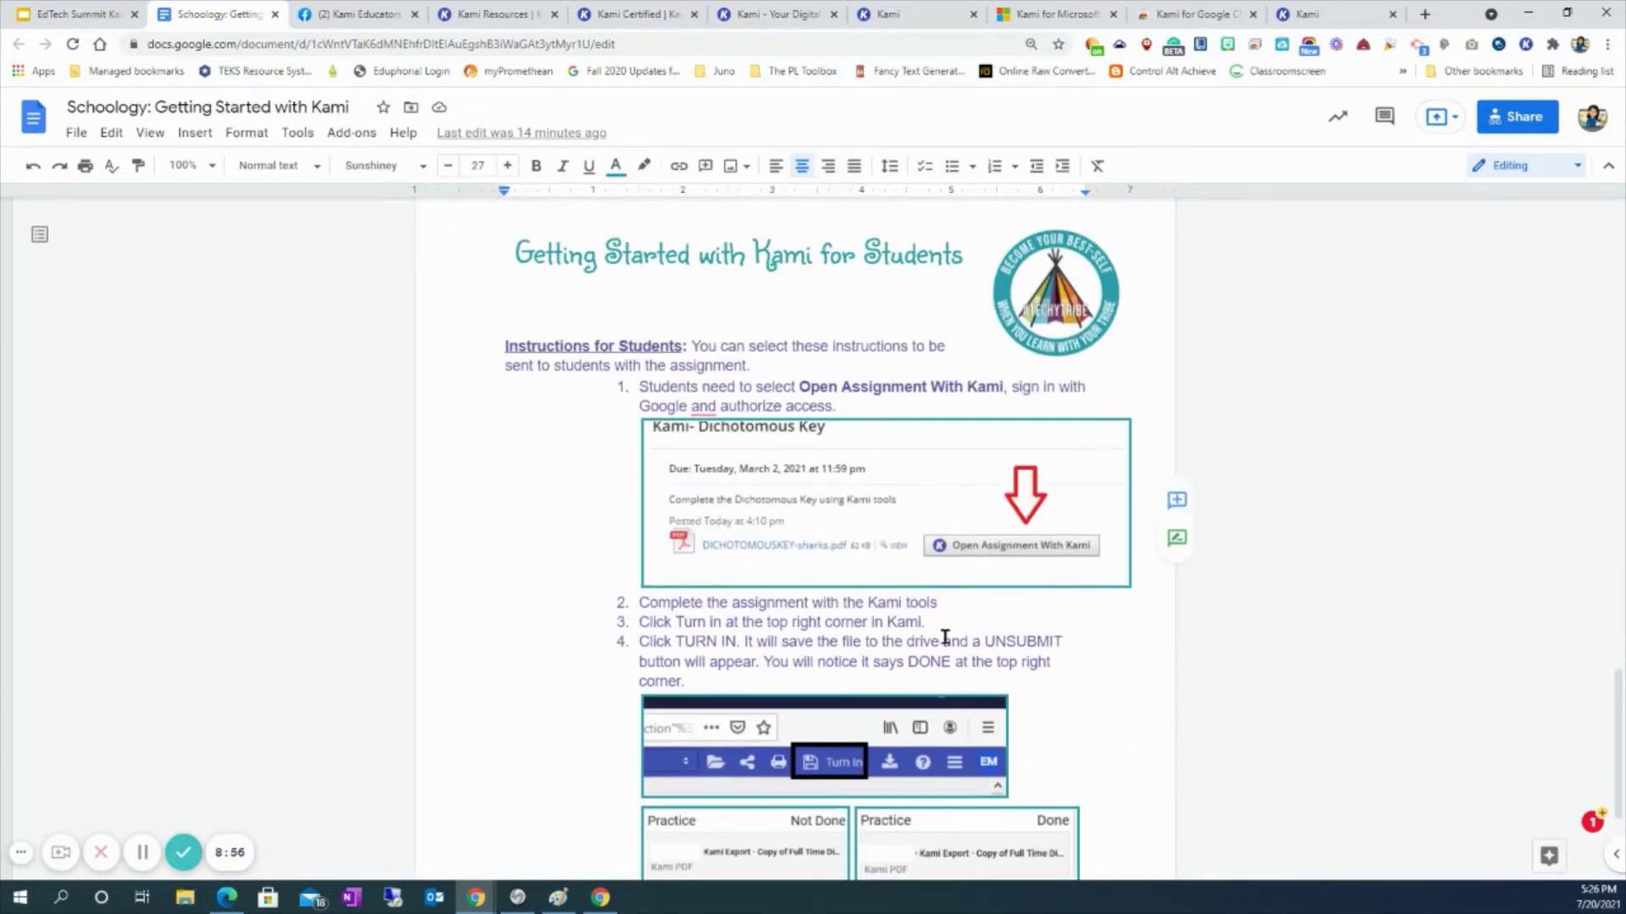
pyautogui.scroll(9, 1072, 575)
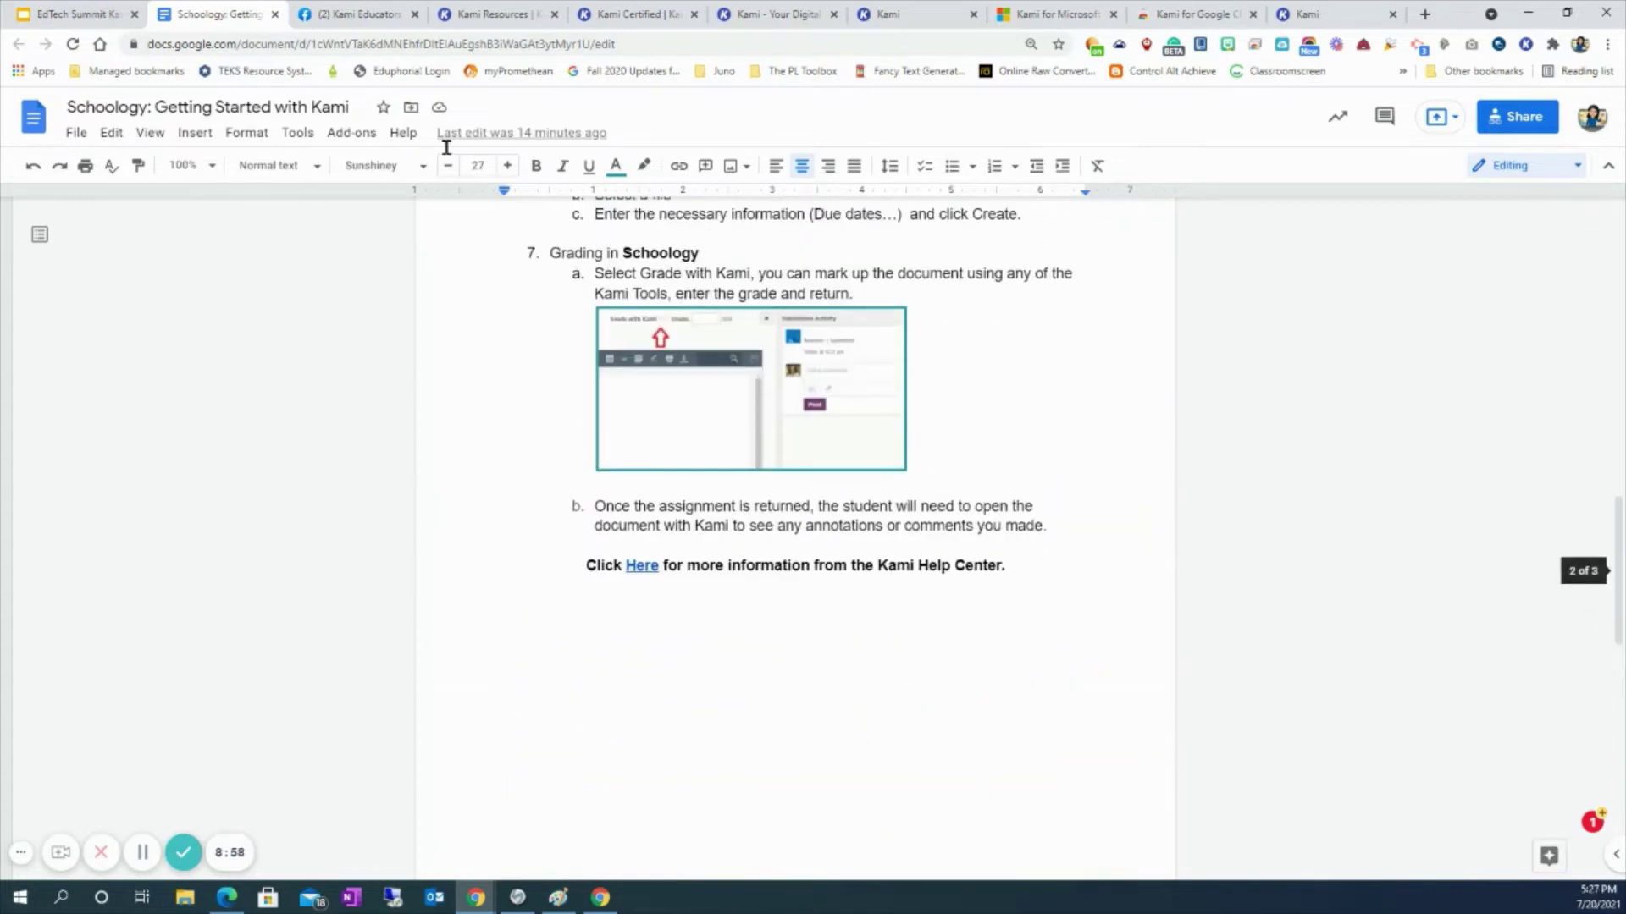
# - Return to the EdTech Summit presentation and show it full screen
pyautogui.click(99, 15)
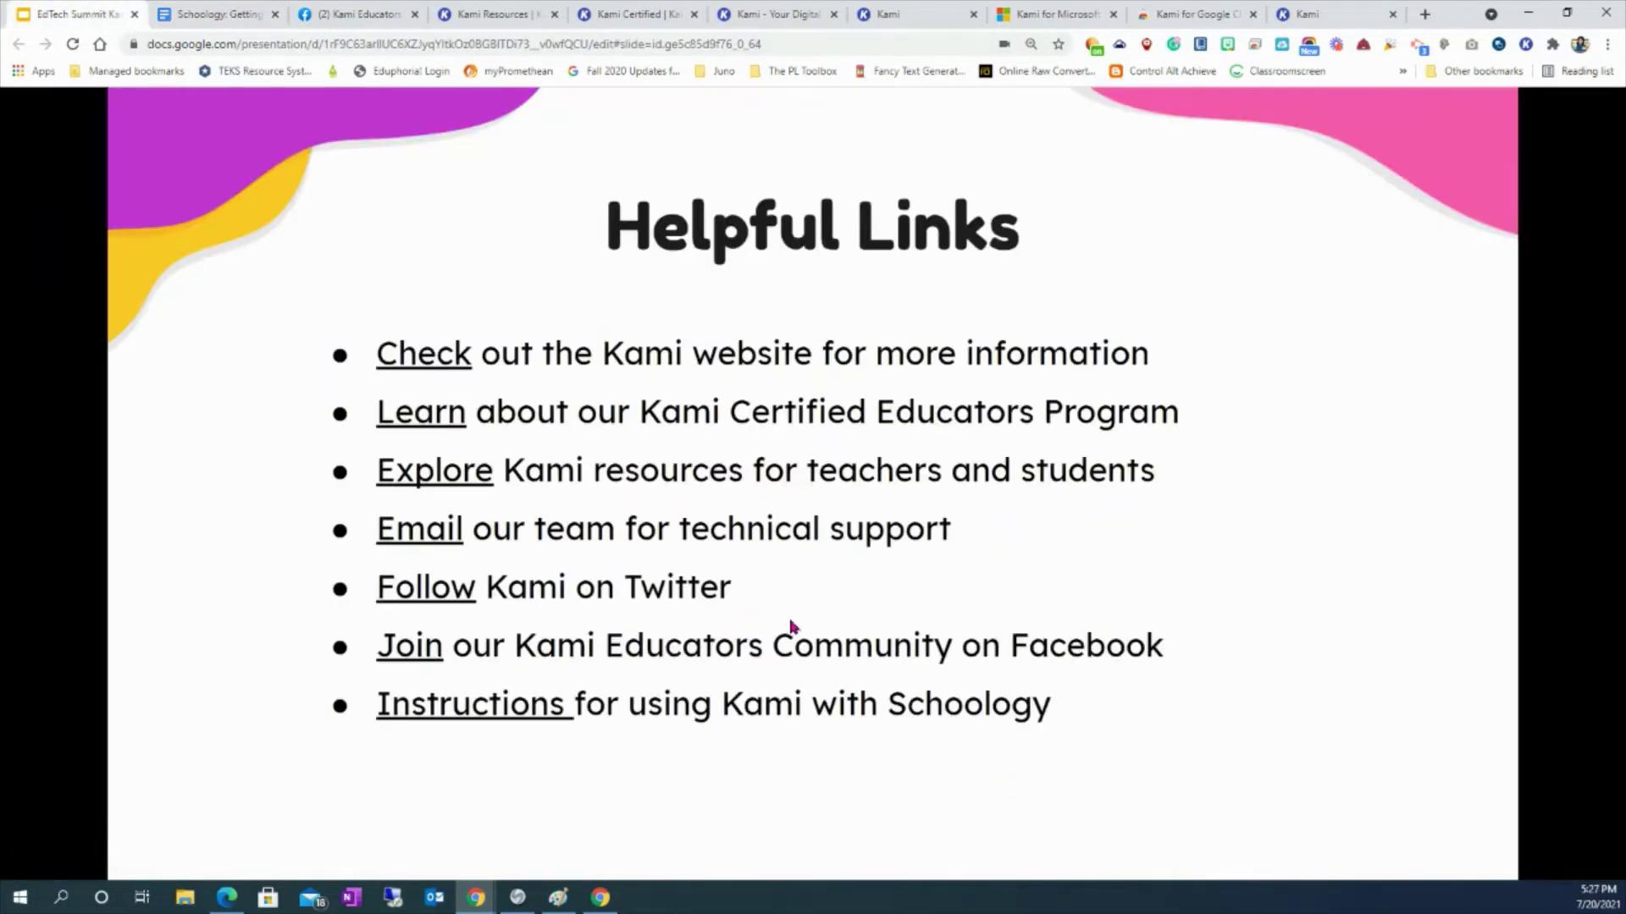
pyautogui.hotkey('ctrl', 'shift', 'f')
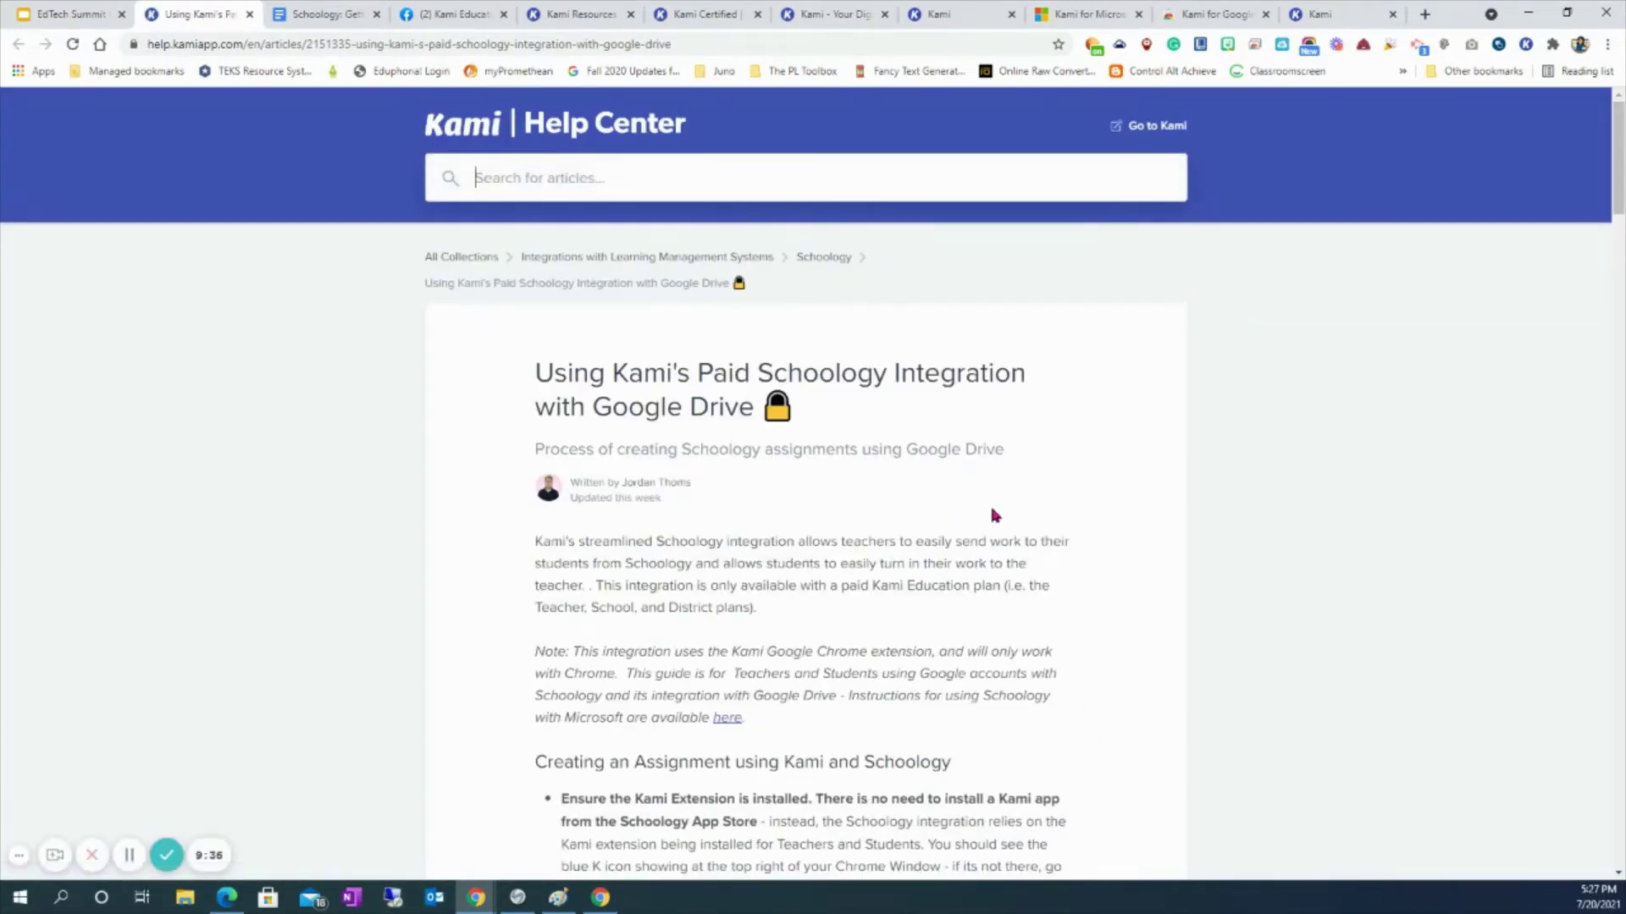
# - Scroll through the Kami Help Center article on the paid Schoology integration with Google Drive
pyautogui.scroll(-5, 989, 503)
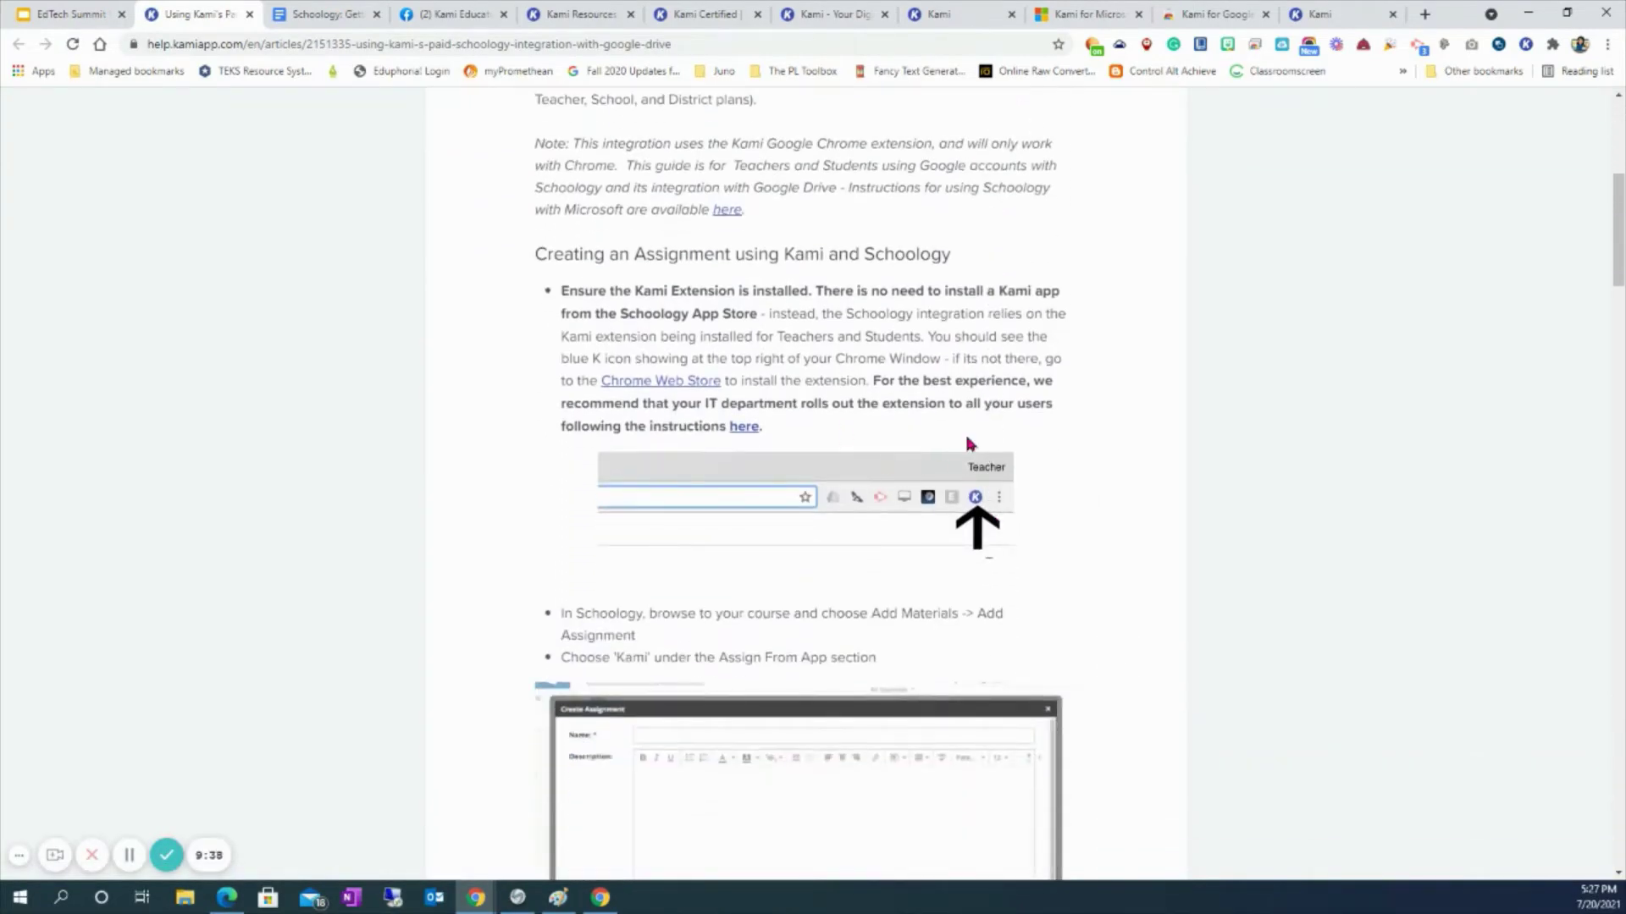
pyautogui.scroll(-15, 972, 465)
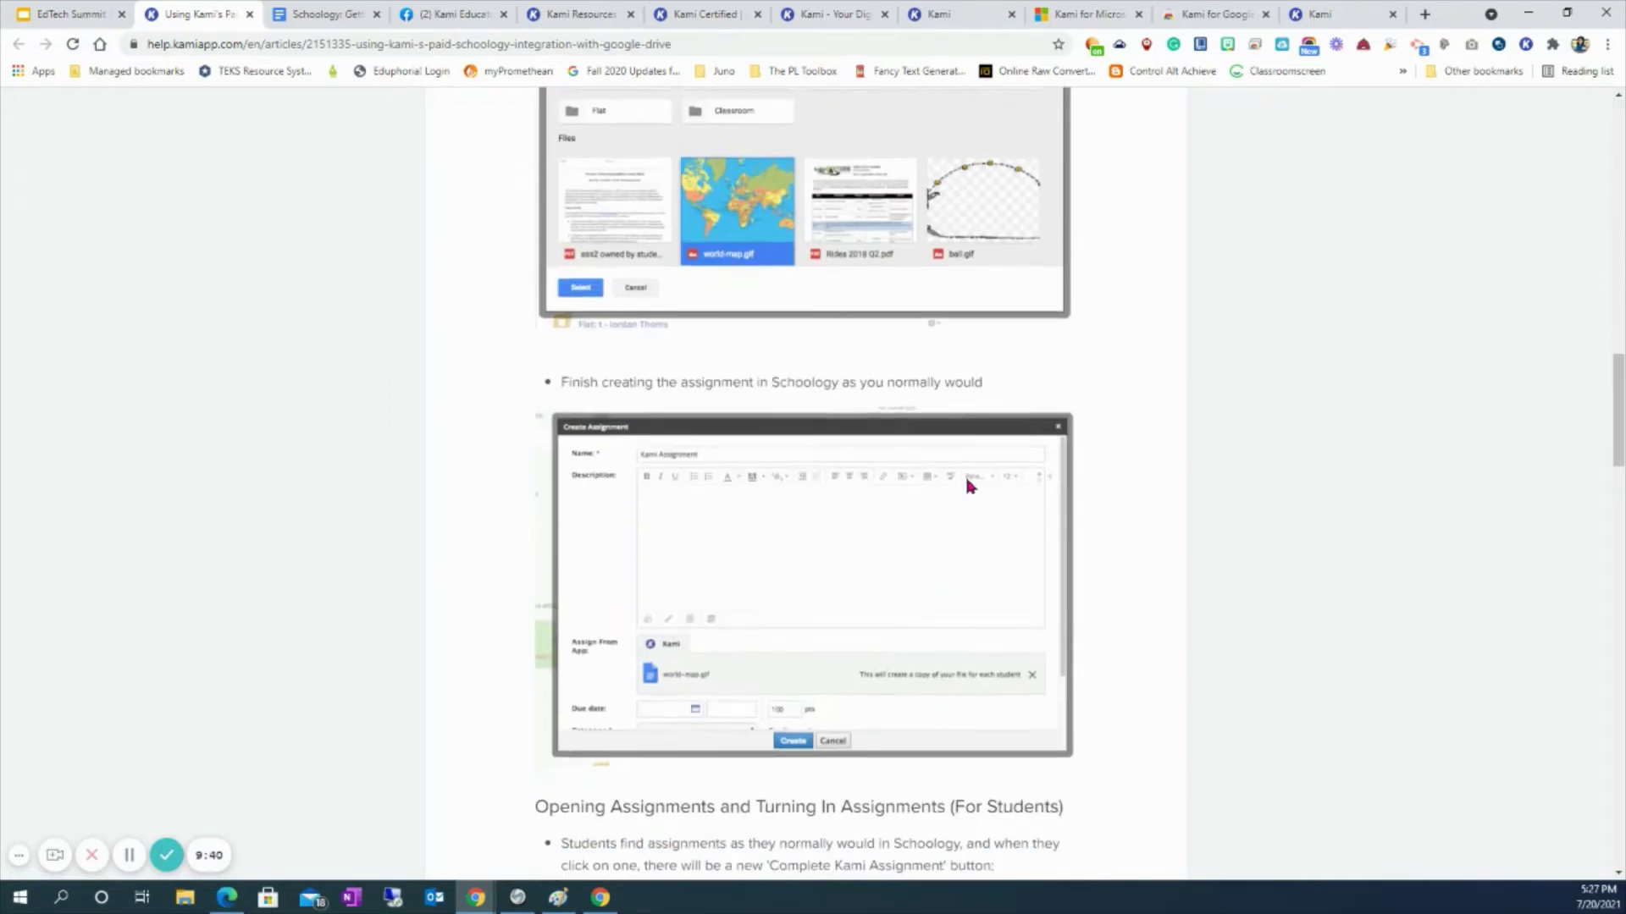
pyautogui.scroll(-4, 970, 487)
pyautogui.scroll(20, 971, 486)
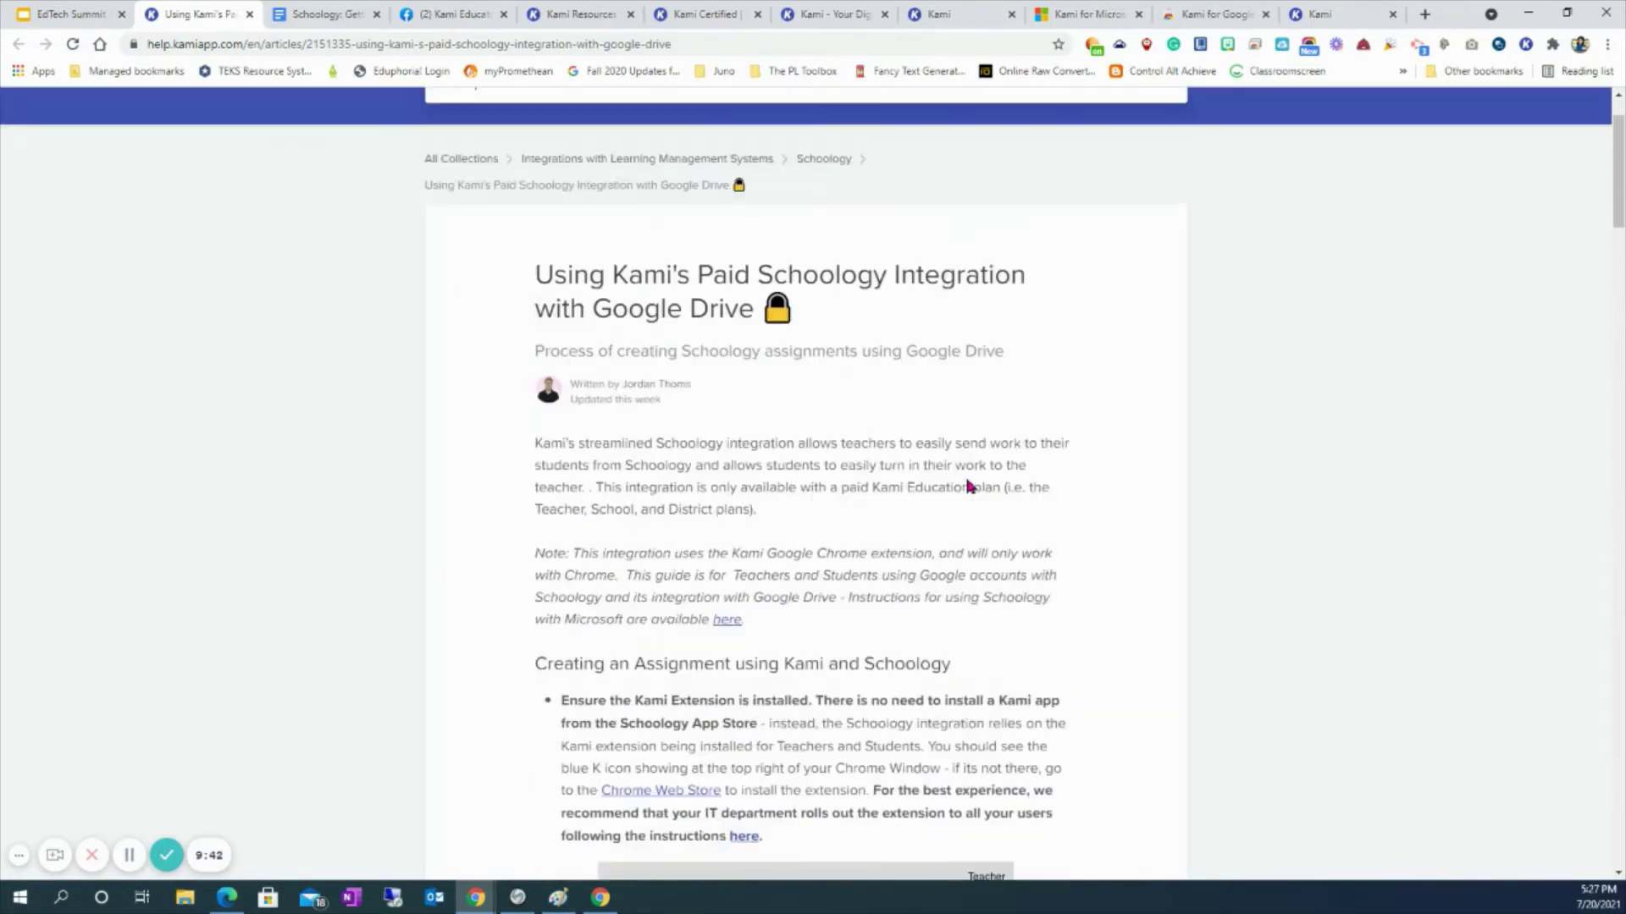
# - Go back to the presentation and advance from Kami Tools to the Dictionary slide
pyautogui.click(84, 14)
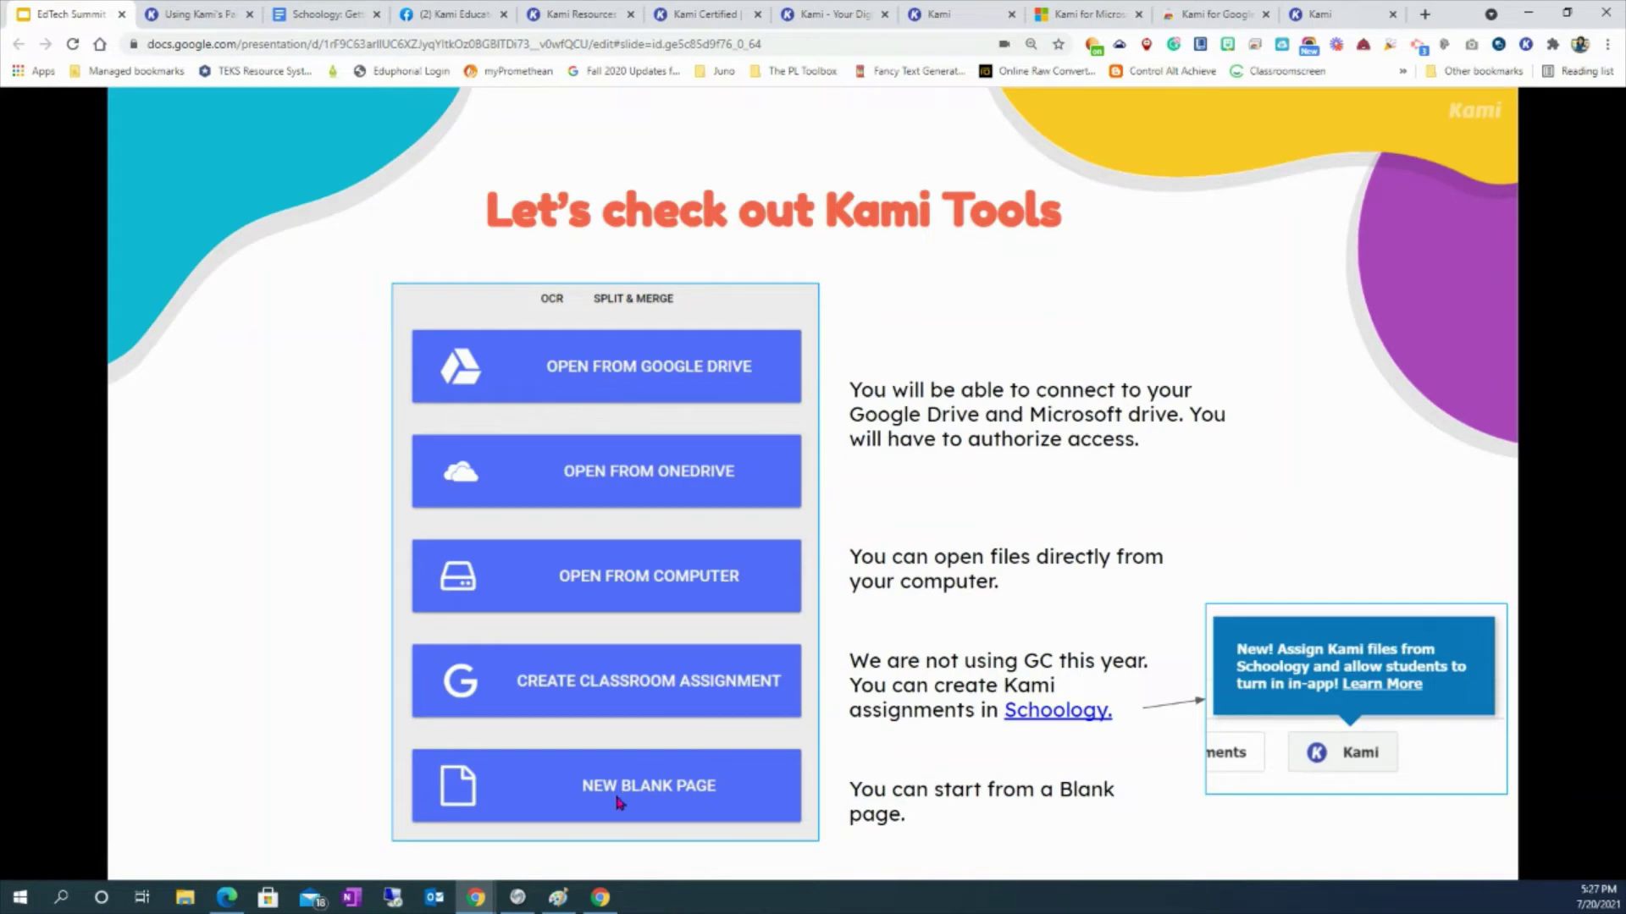
pyautogui.click(1449, 458)
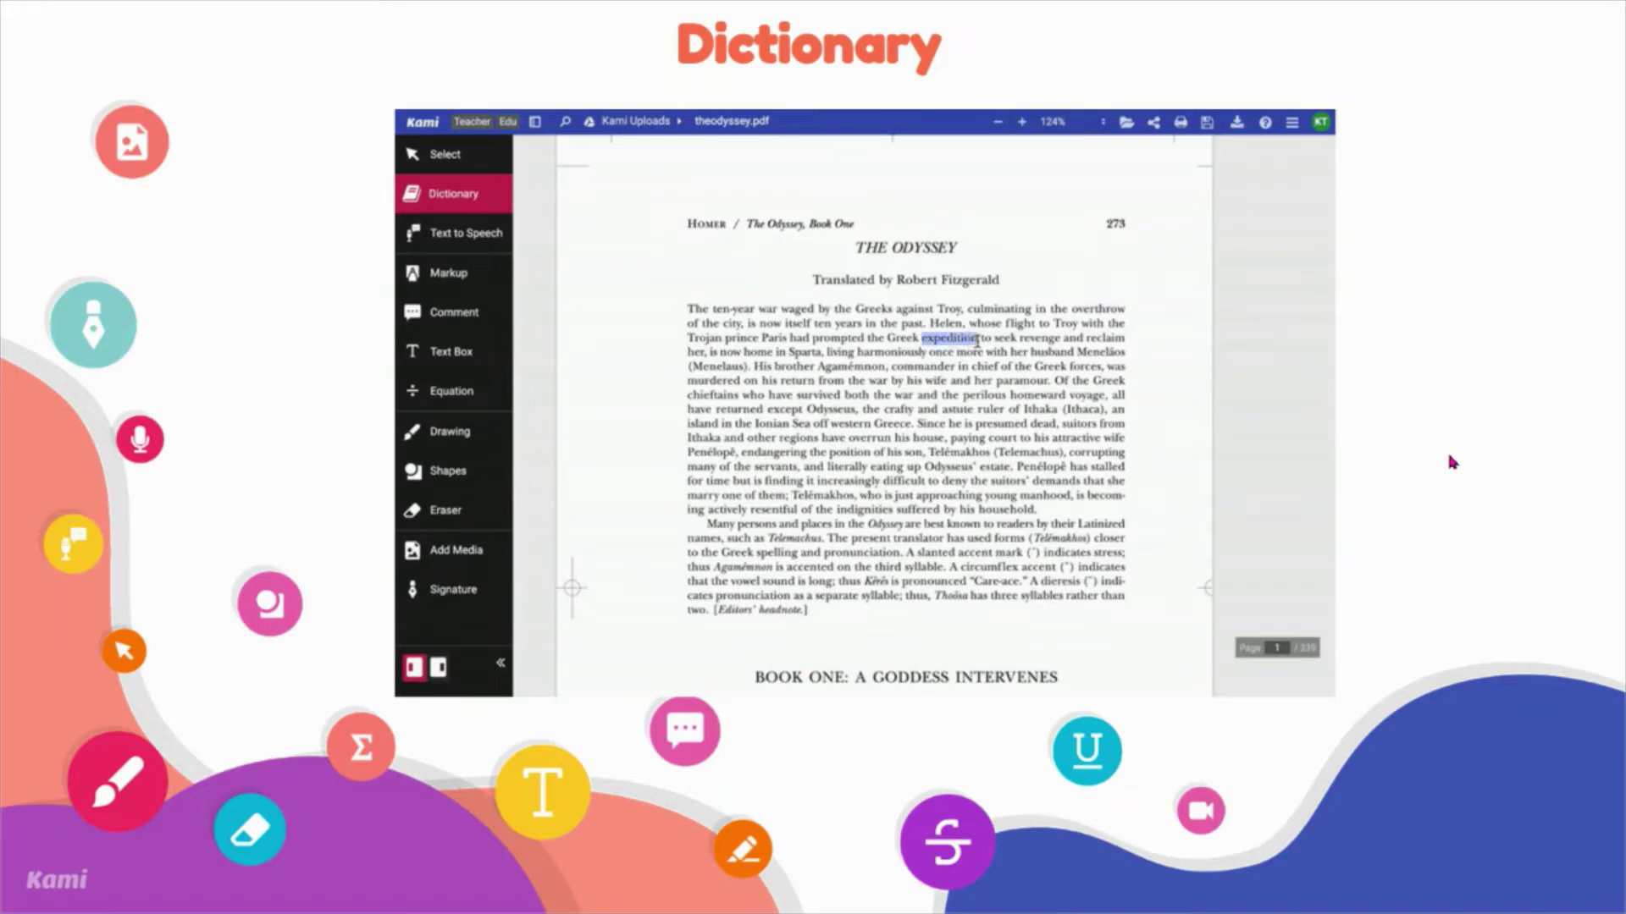
# - Advance the full-screen slideshow from the Dictionary slide to the Comments slide
pyautogui.click(1516, 525)
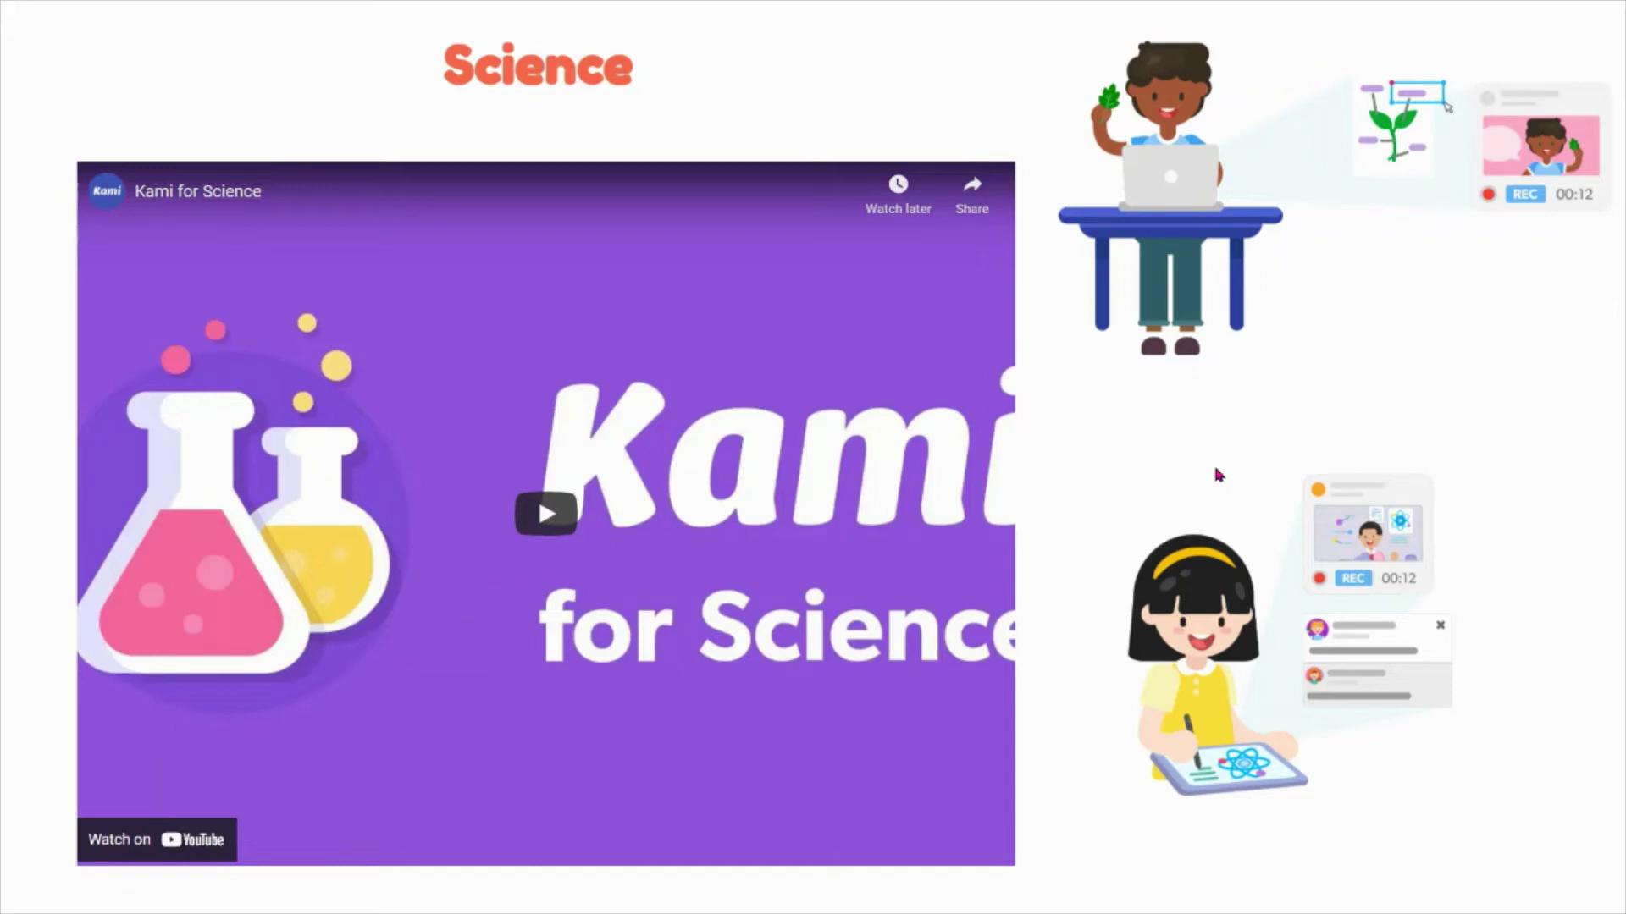
# - Play then pause the Kami for Science video, advance the slides, and exit full screen
pyautogui.click(182, 813)
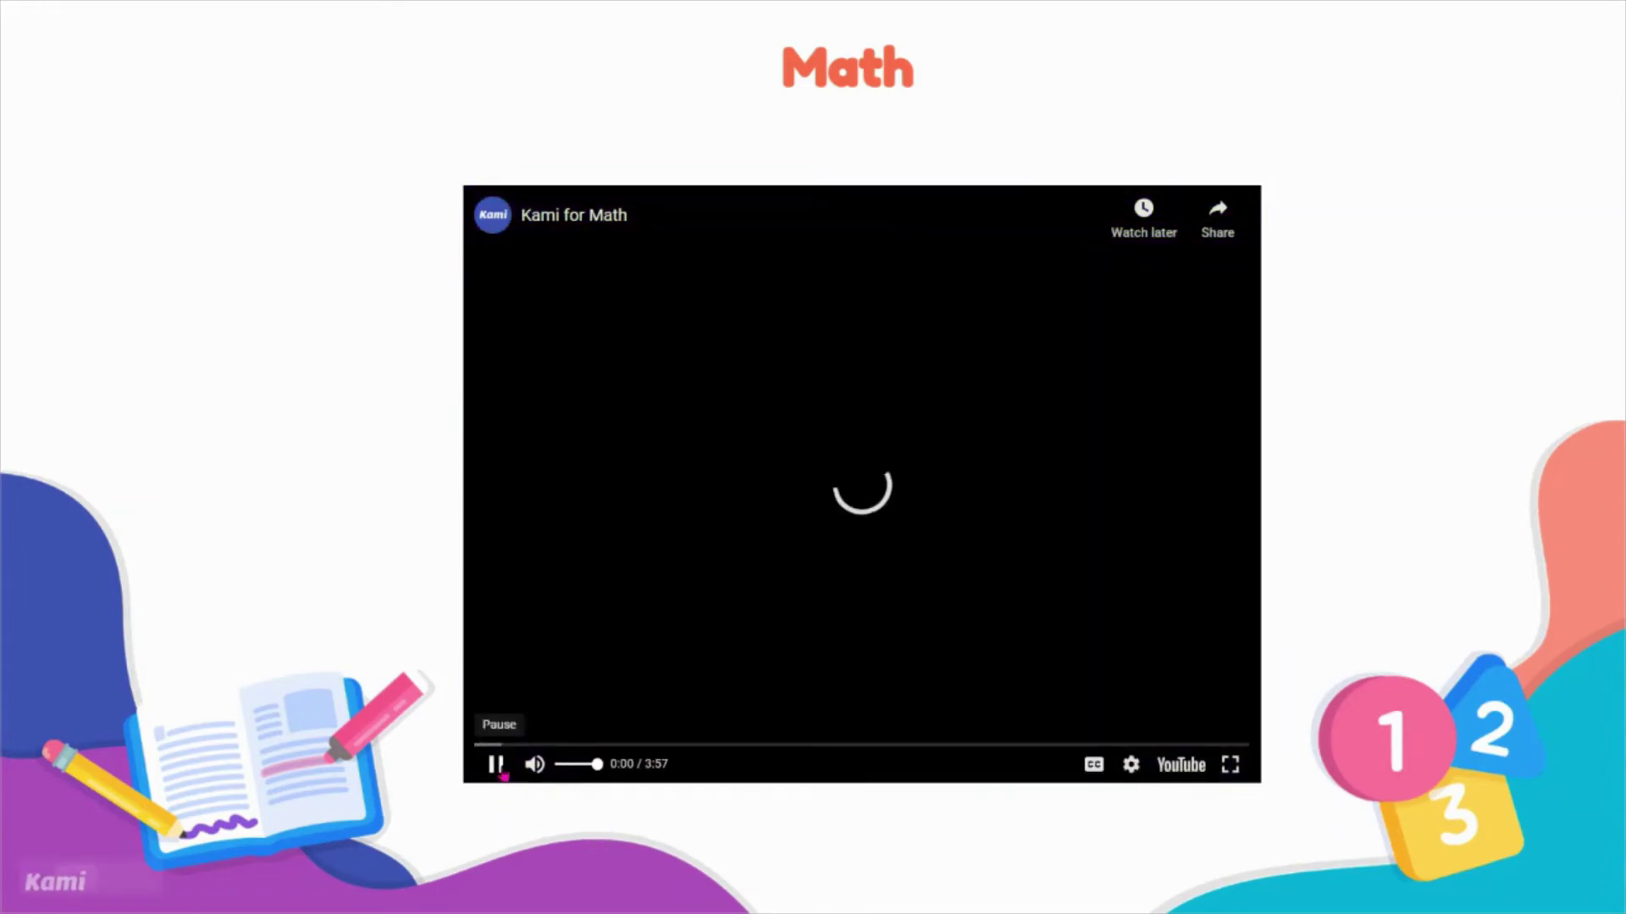
pyautogui.click(497, 766)
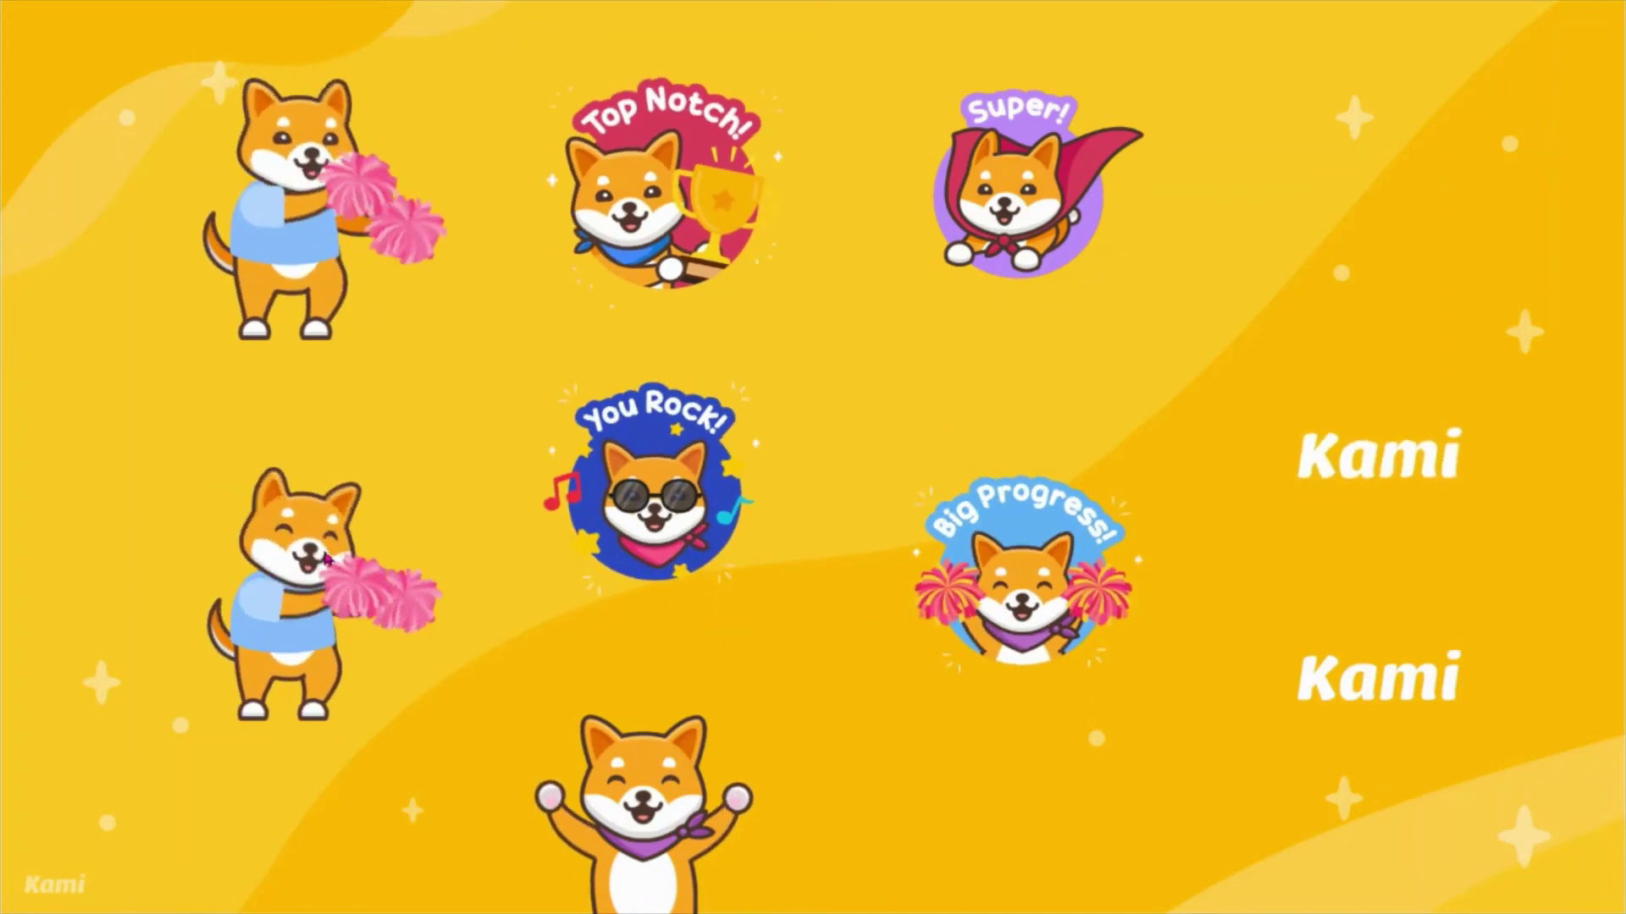
pyautogui.press('Escape')
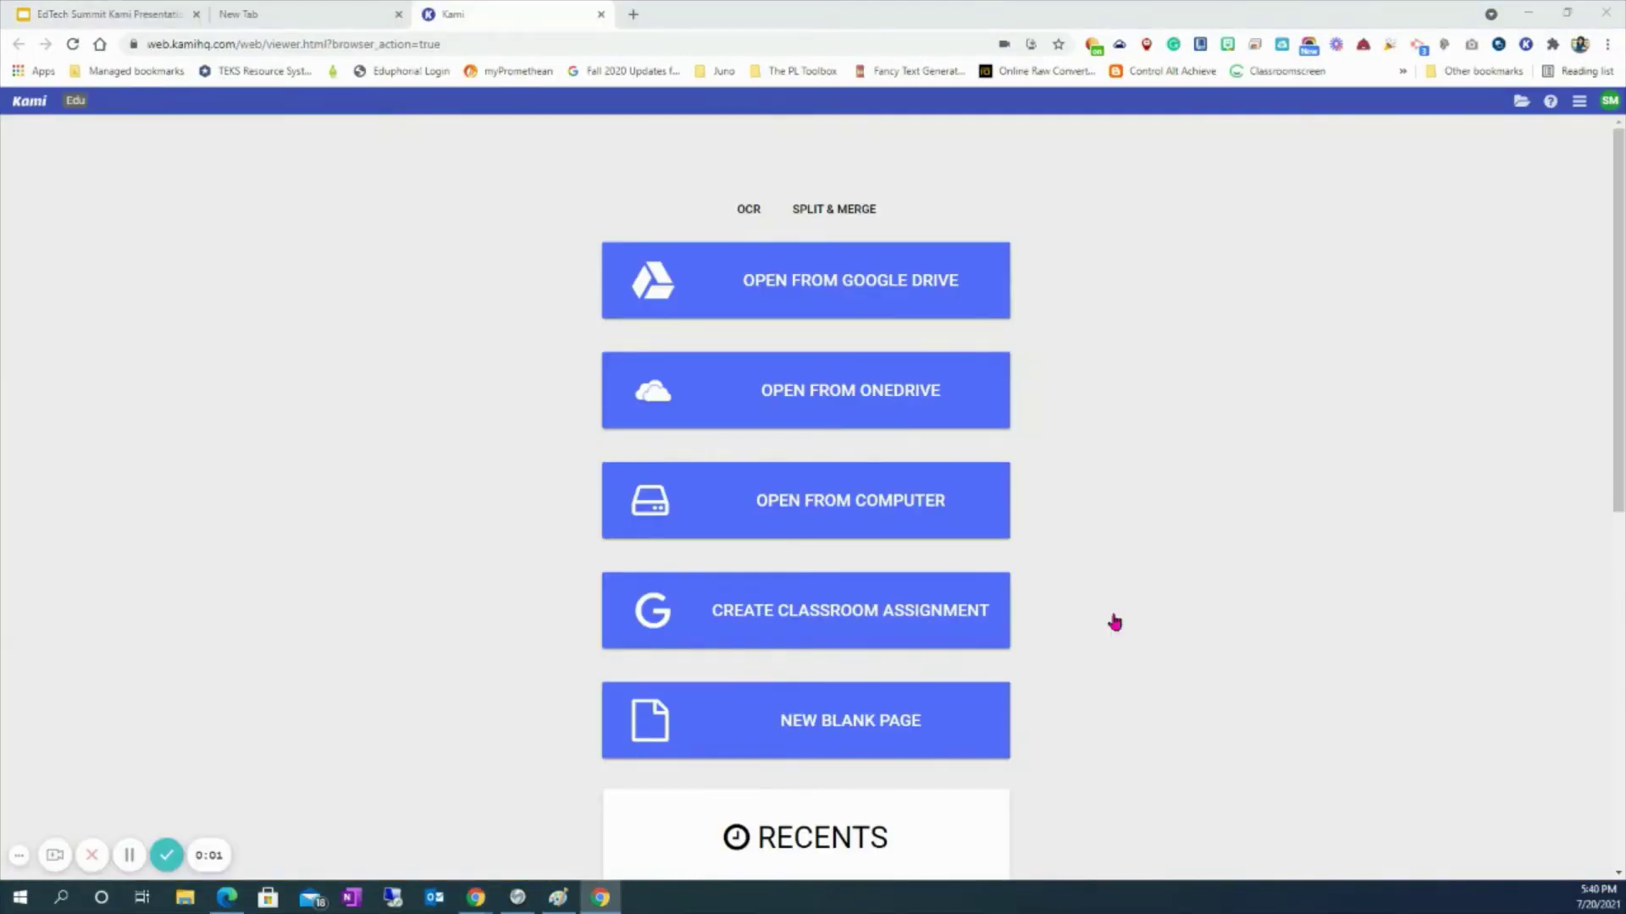
# - Start a new blank page, trying lined, grid, then music staff page types
pyautogui.scroll(-1, 1016, 644)
pyautogui.click(871, 654)
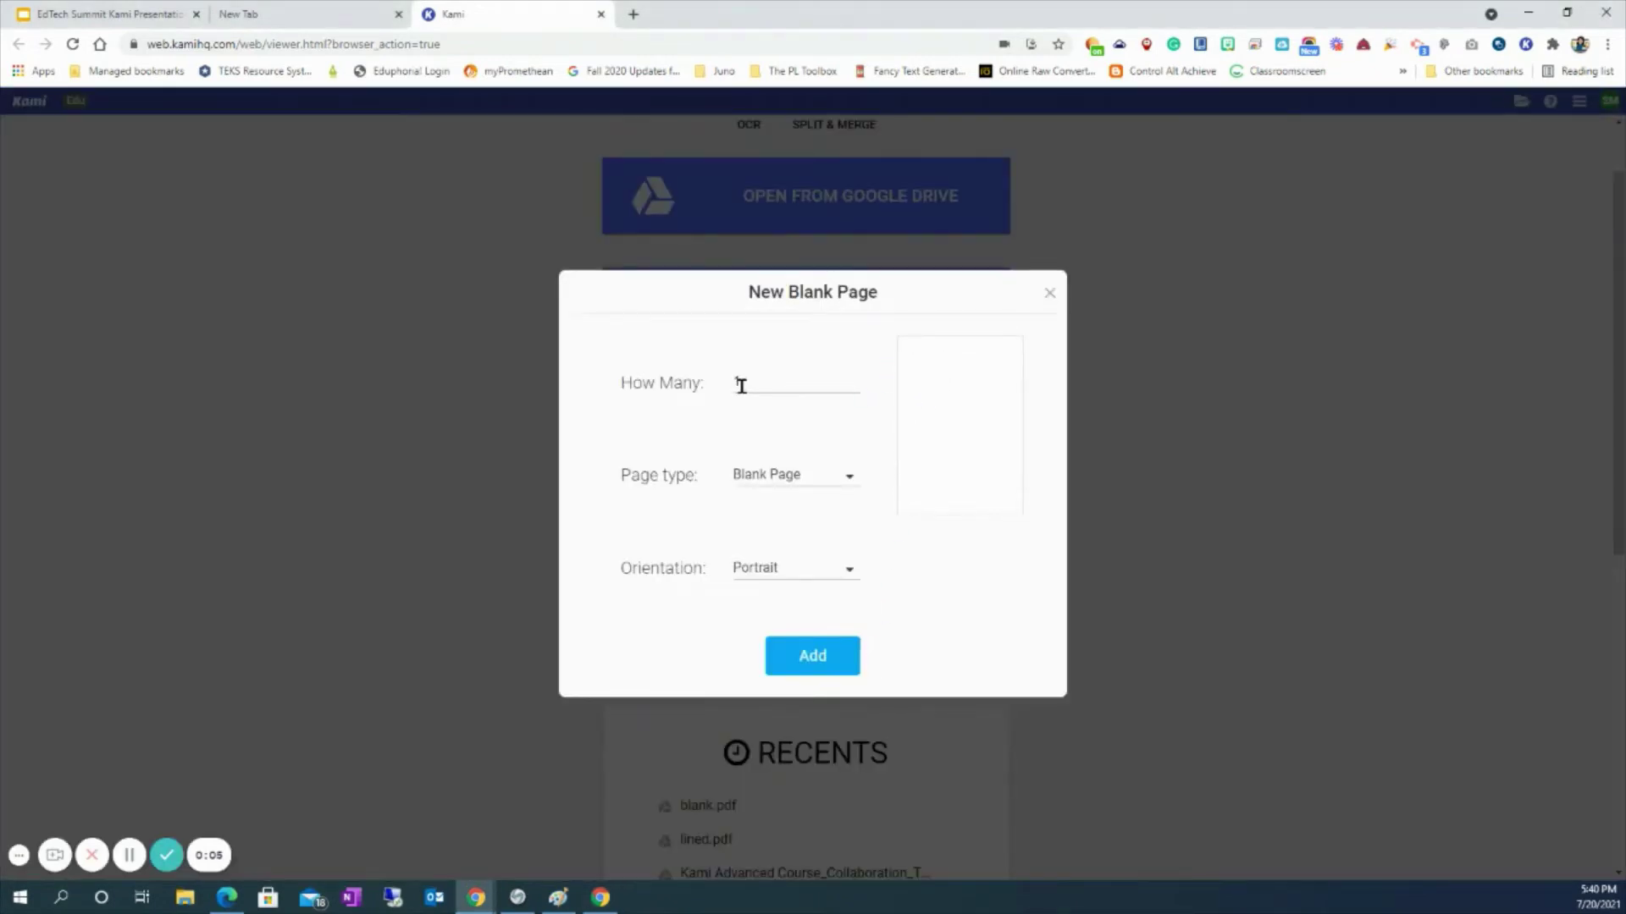
pyautogui.click(851, 480)
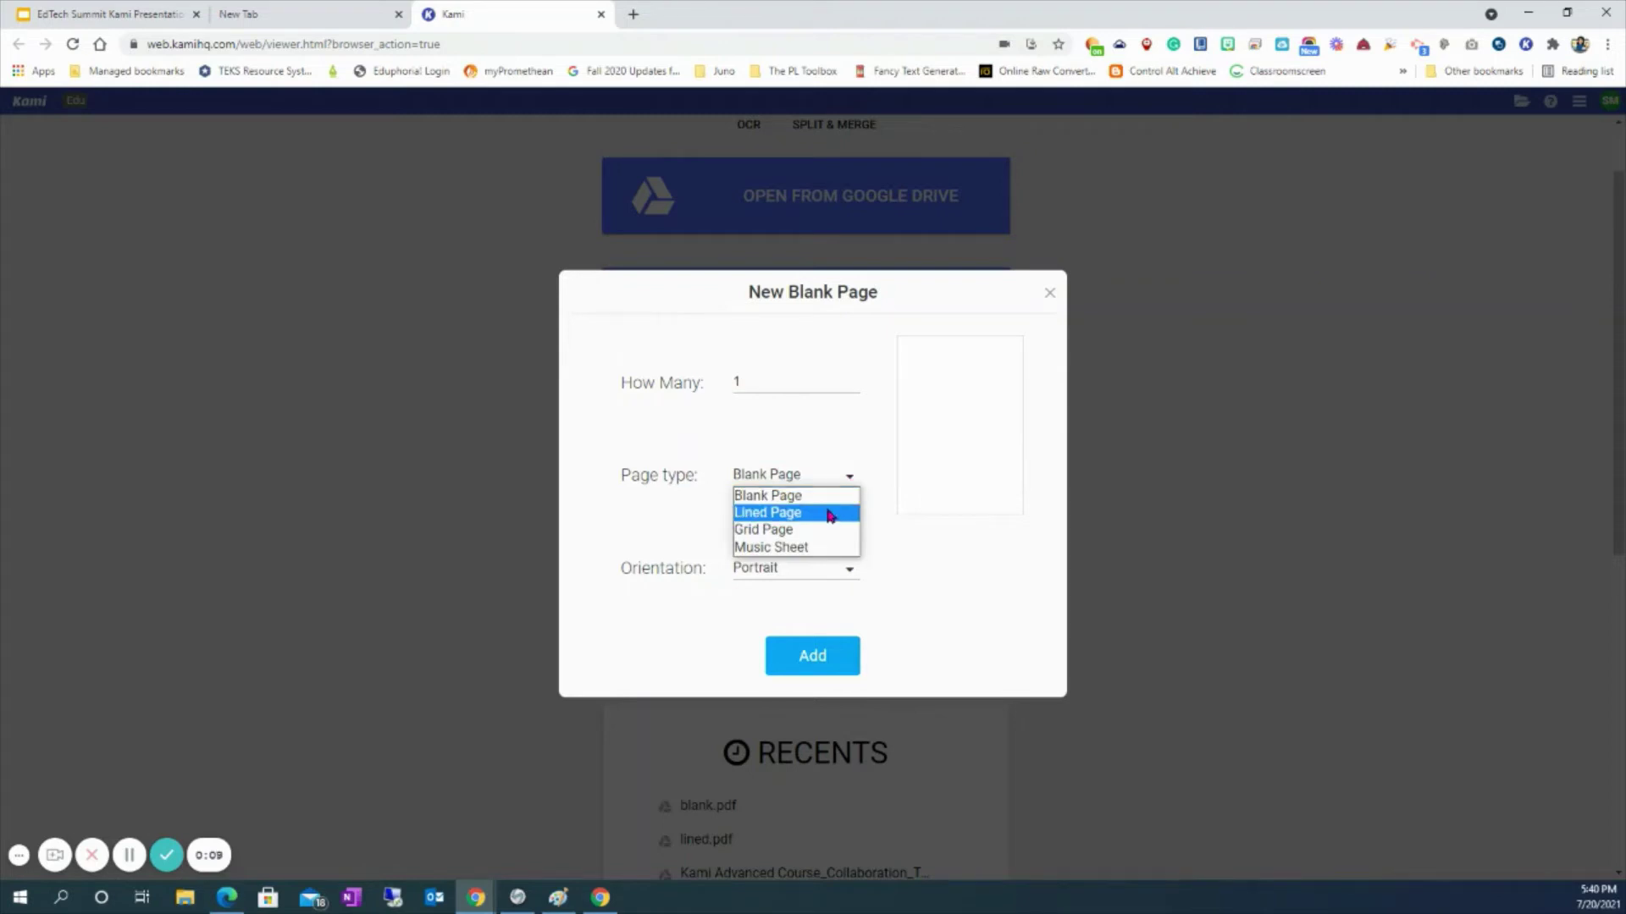
pyautogui.click(827, 512)
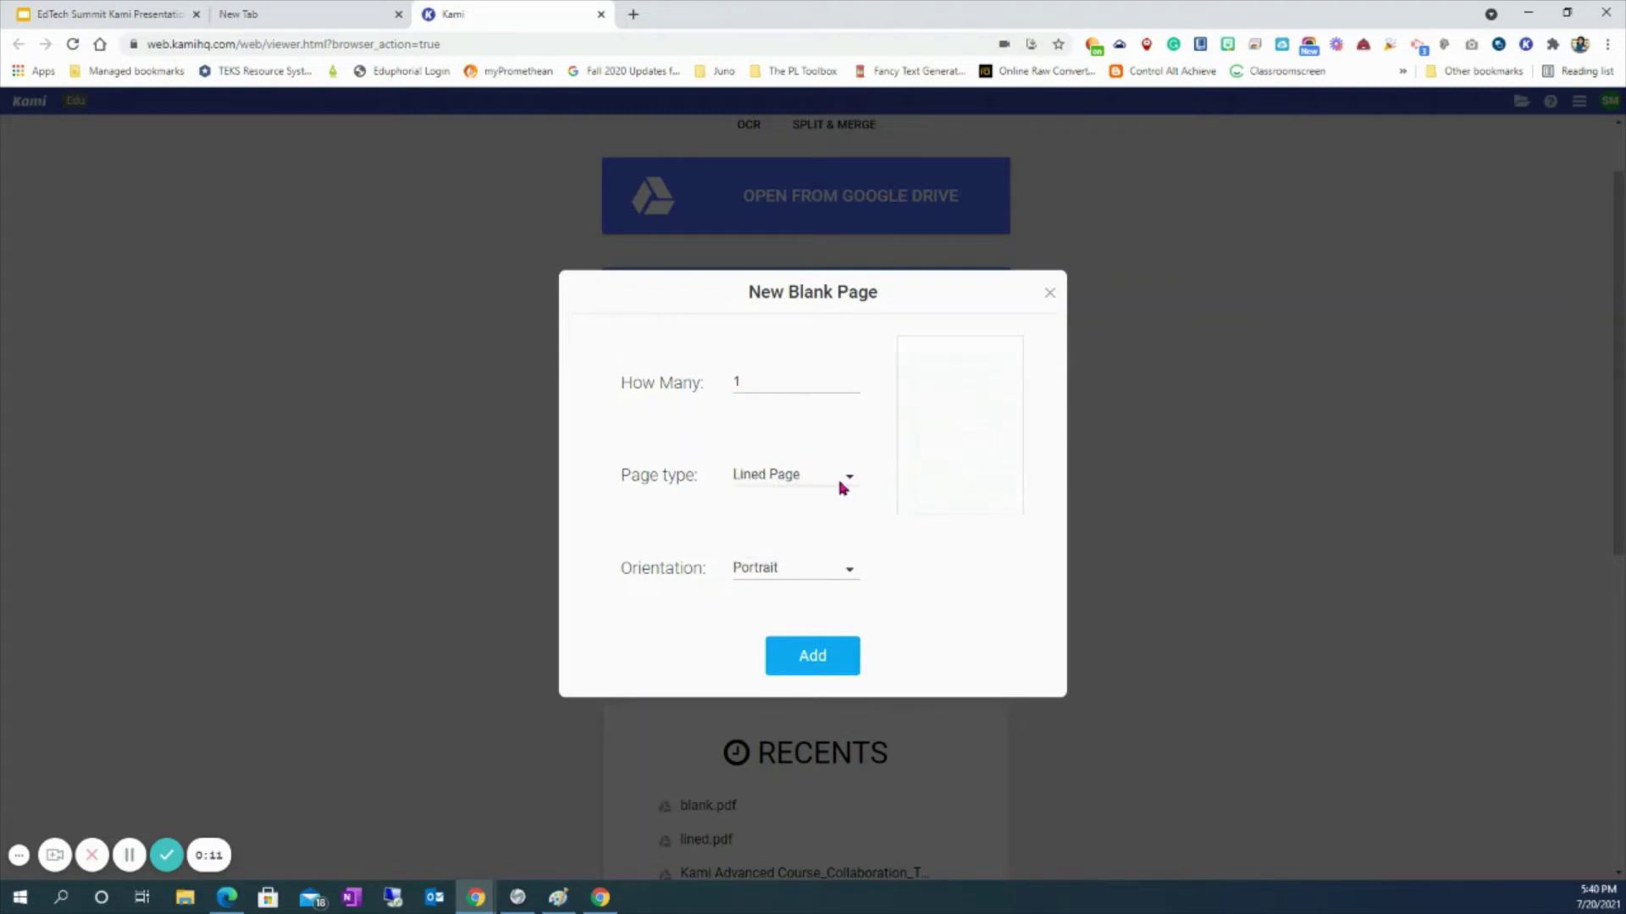
pyautogui.click(844, 480)
pyautogui.click(817, 529)
pyautogui.click(855, 486)
pyautogui.click(837, 552)
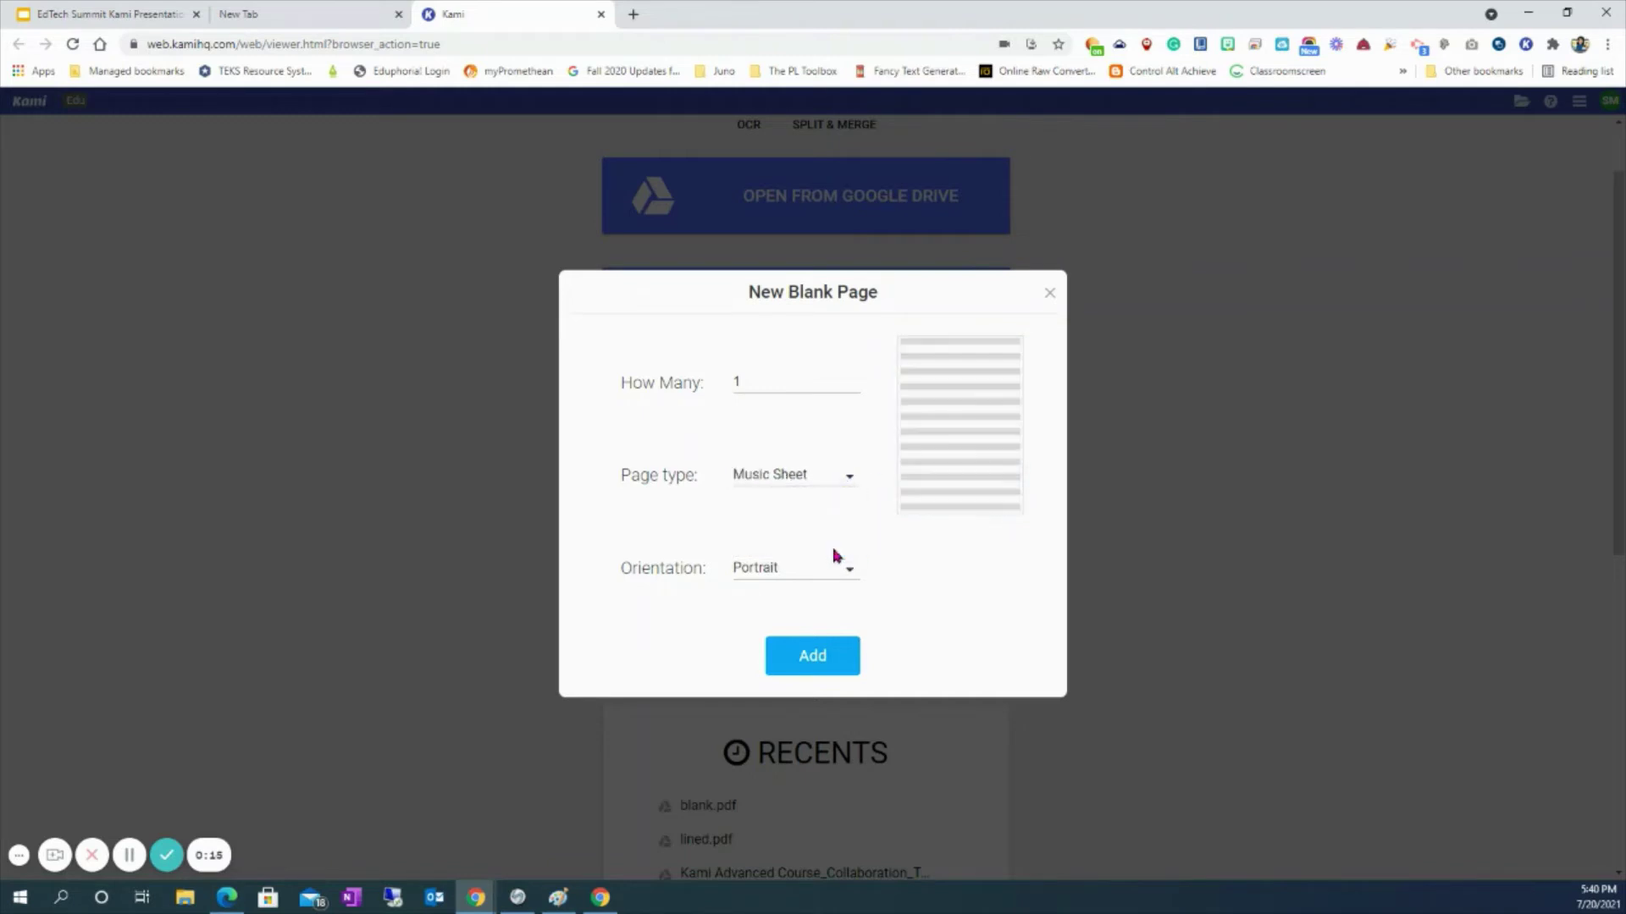
# - Switch orientation to Landscape and back to Portrait, then show the page type list again
pyautogui.click(846, 571)
pyautogui.click(831, 605)
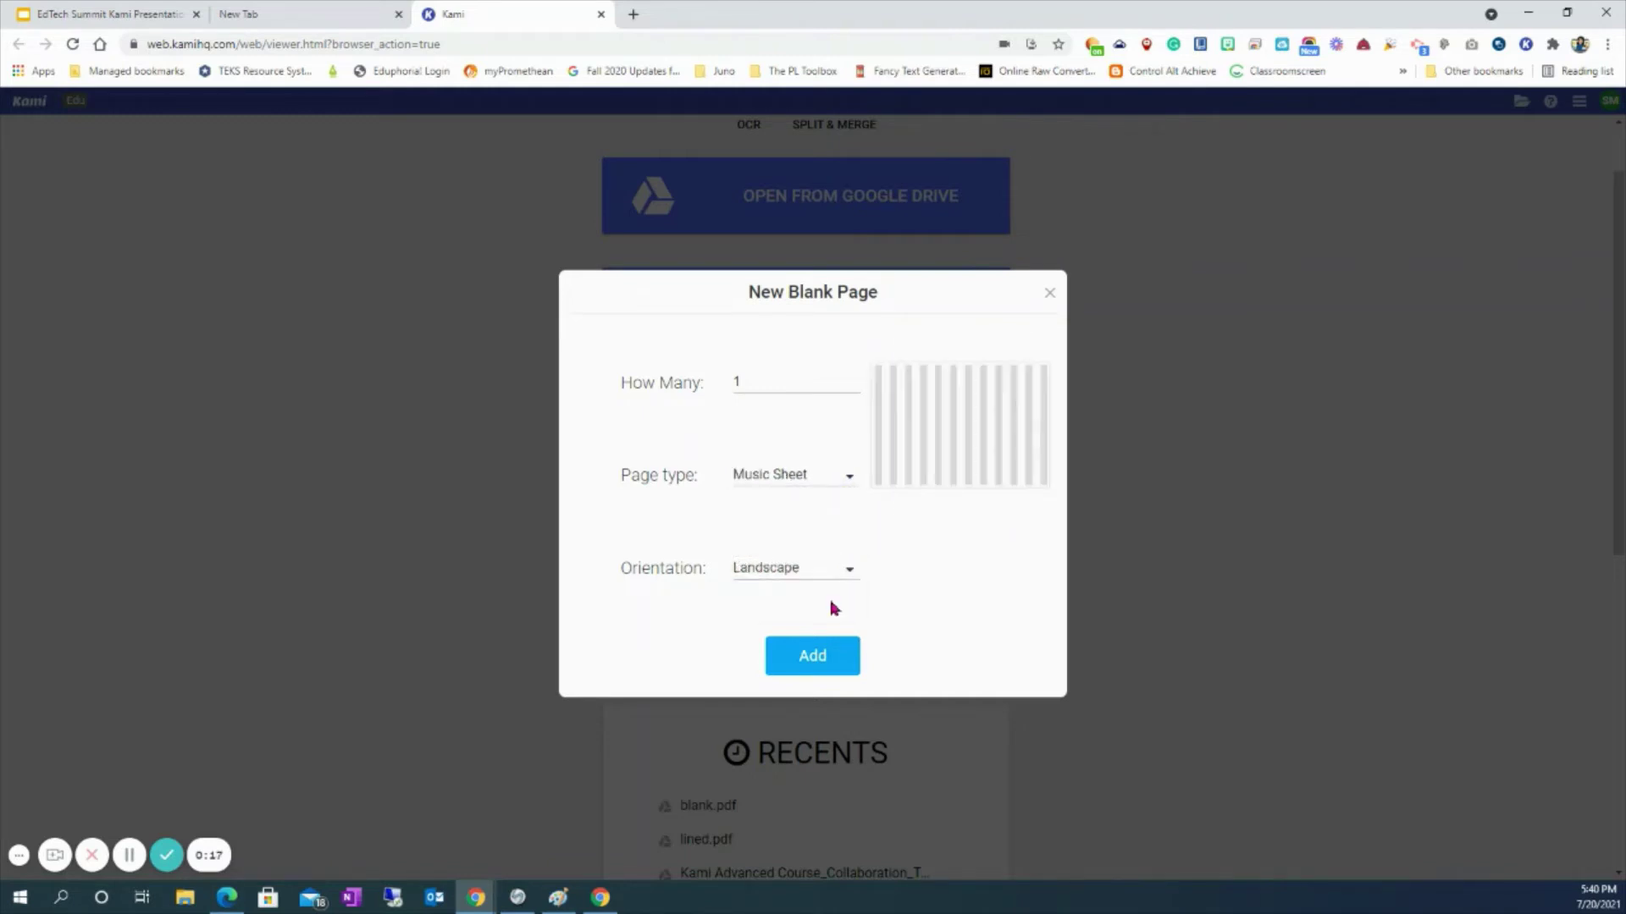
pyautogui.click(844, 572)
pyautogui.click(840, 586)
pyautogui.click(843, 477)
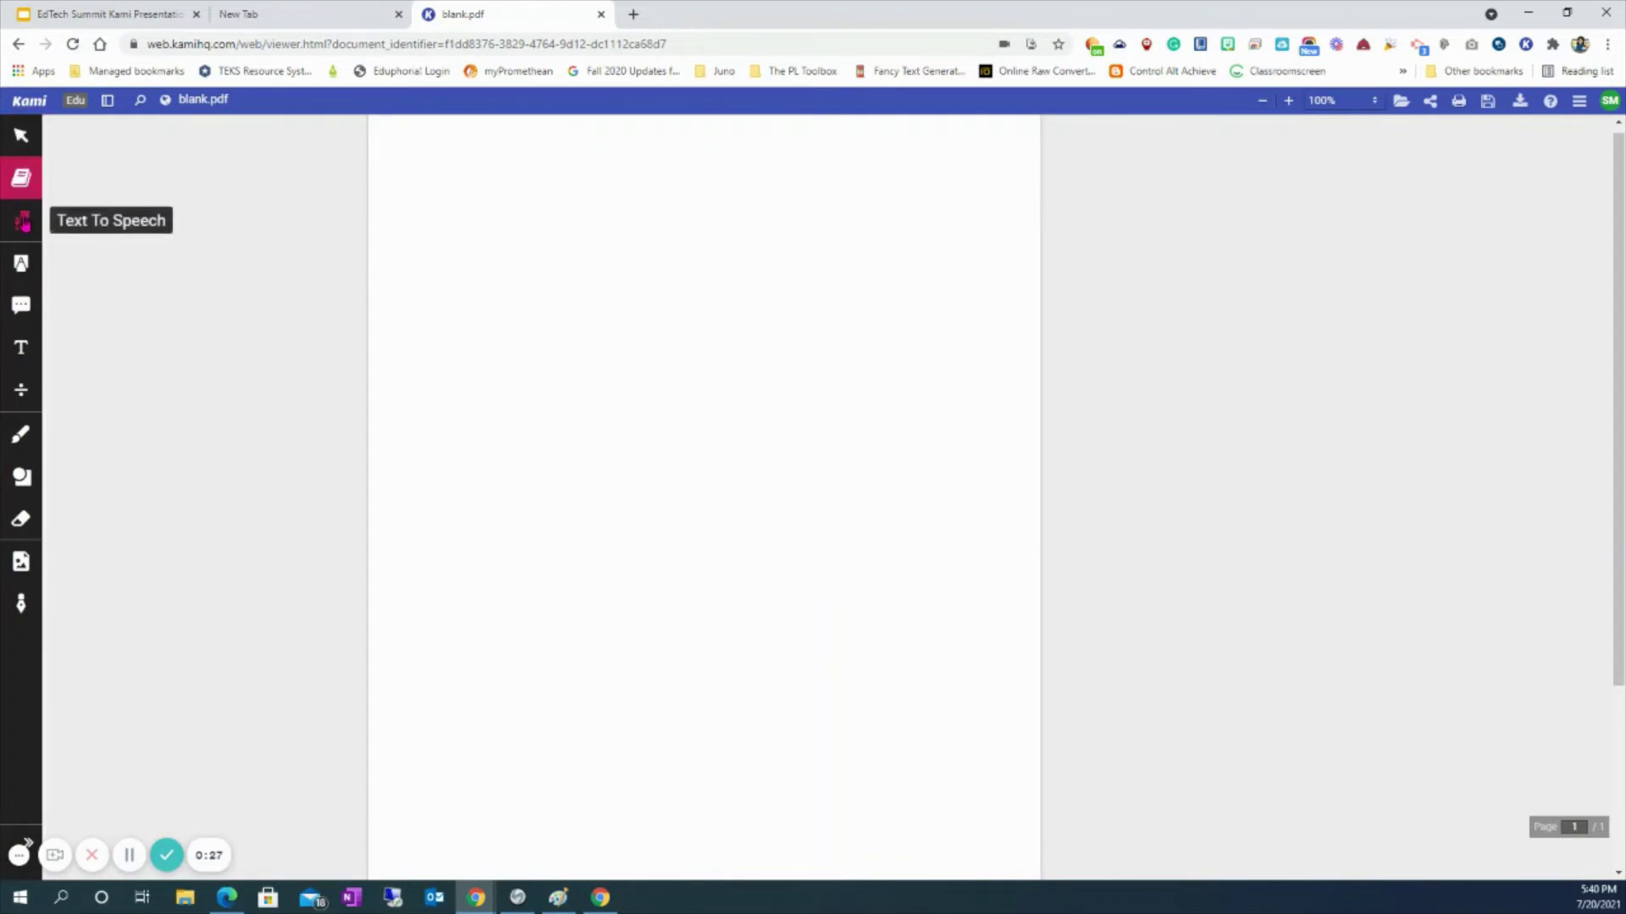
# - Choose the 'label plant' image from the computer's Pictures folder for insertion
pyautogui.click(21, 220)
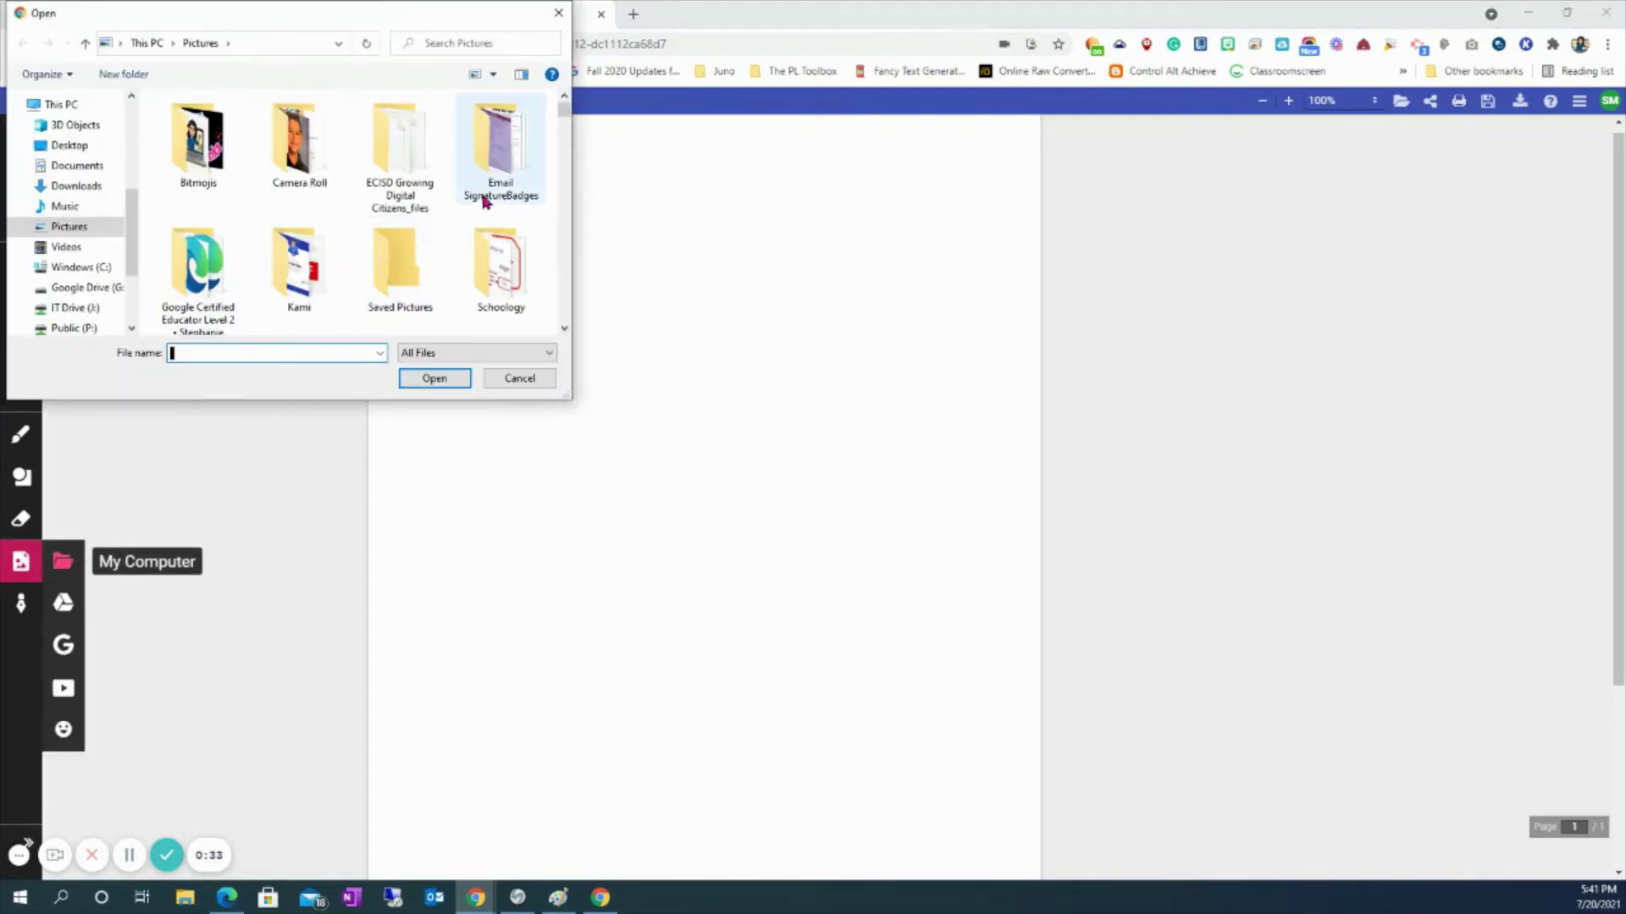
pyautogui.scroll(-5, 485, 199)
pyautogui.scroll(-6, 485, 201)
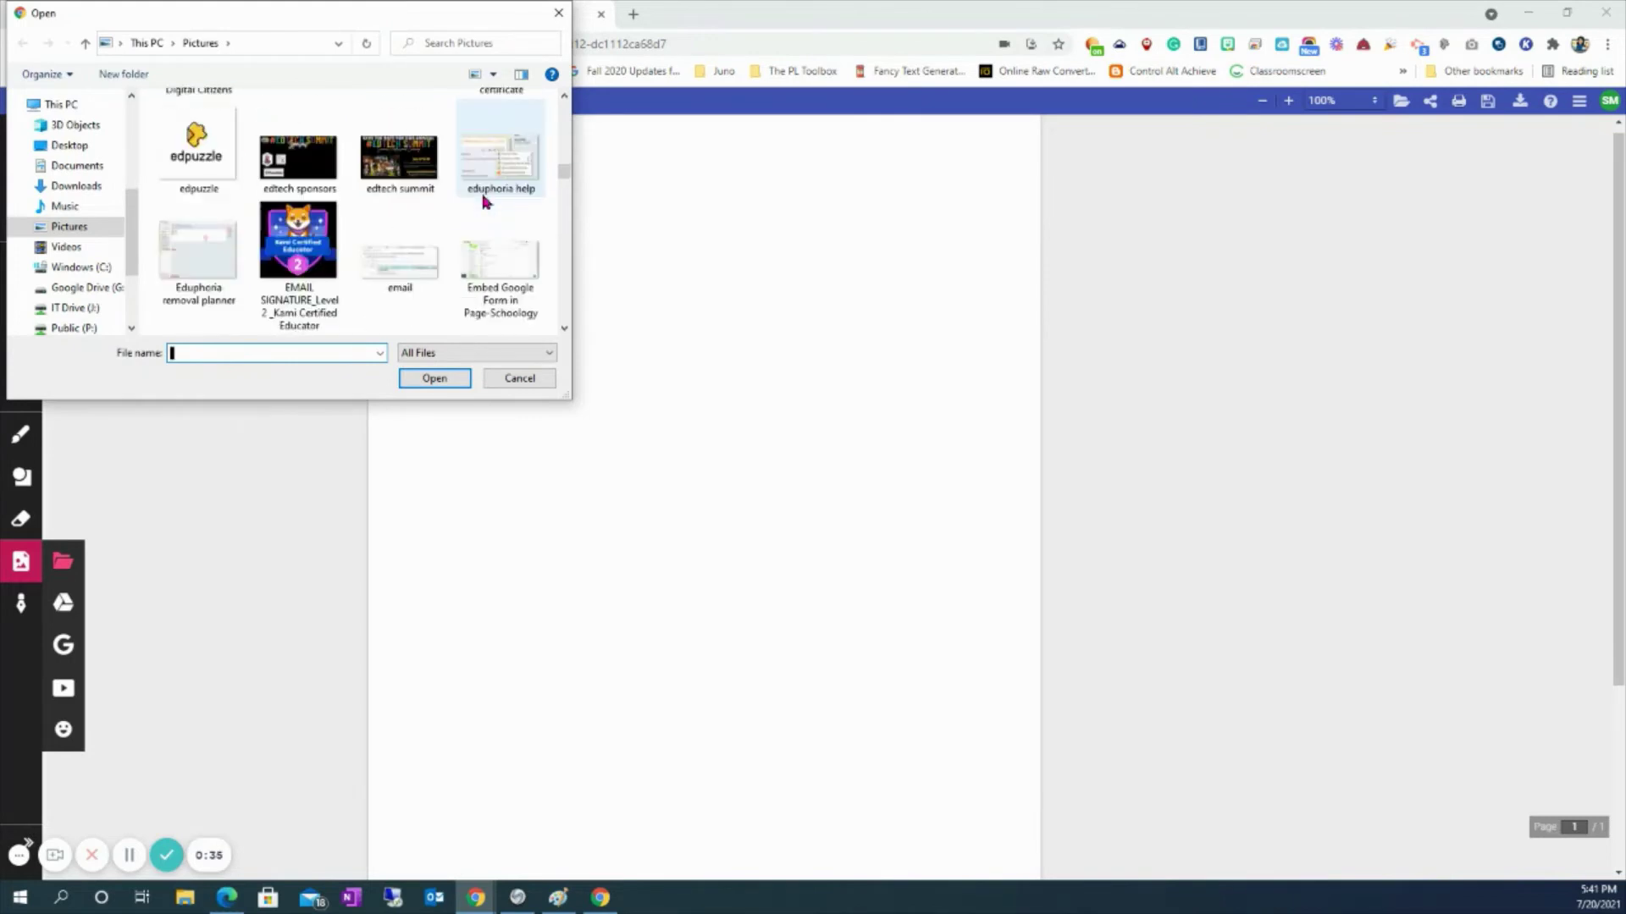
pyautogui.scroll(-8, 484, 200)
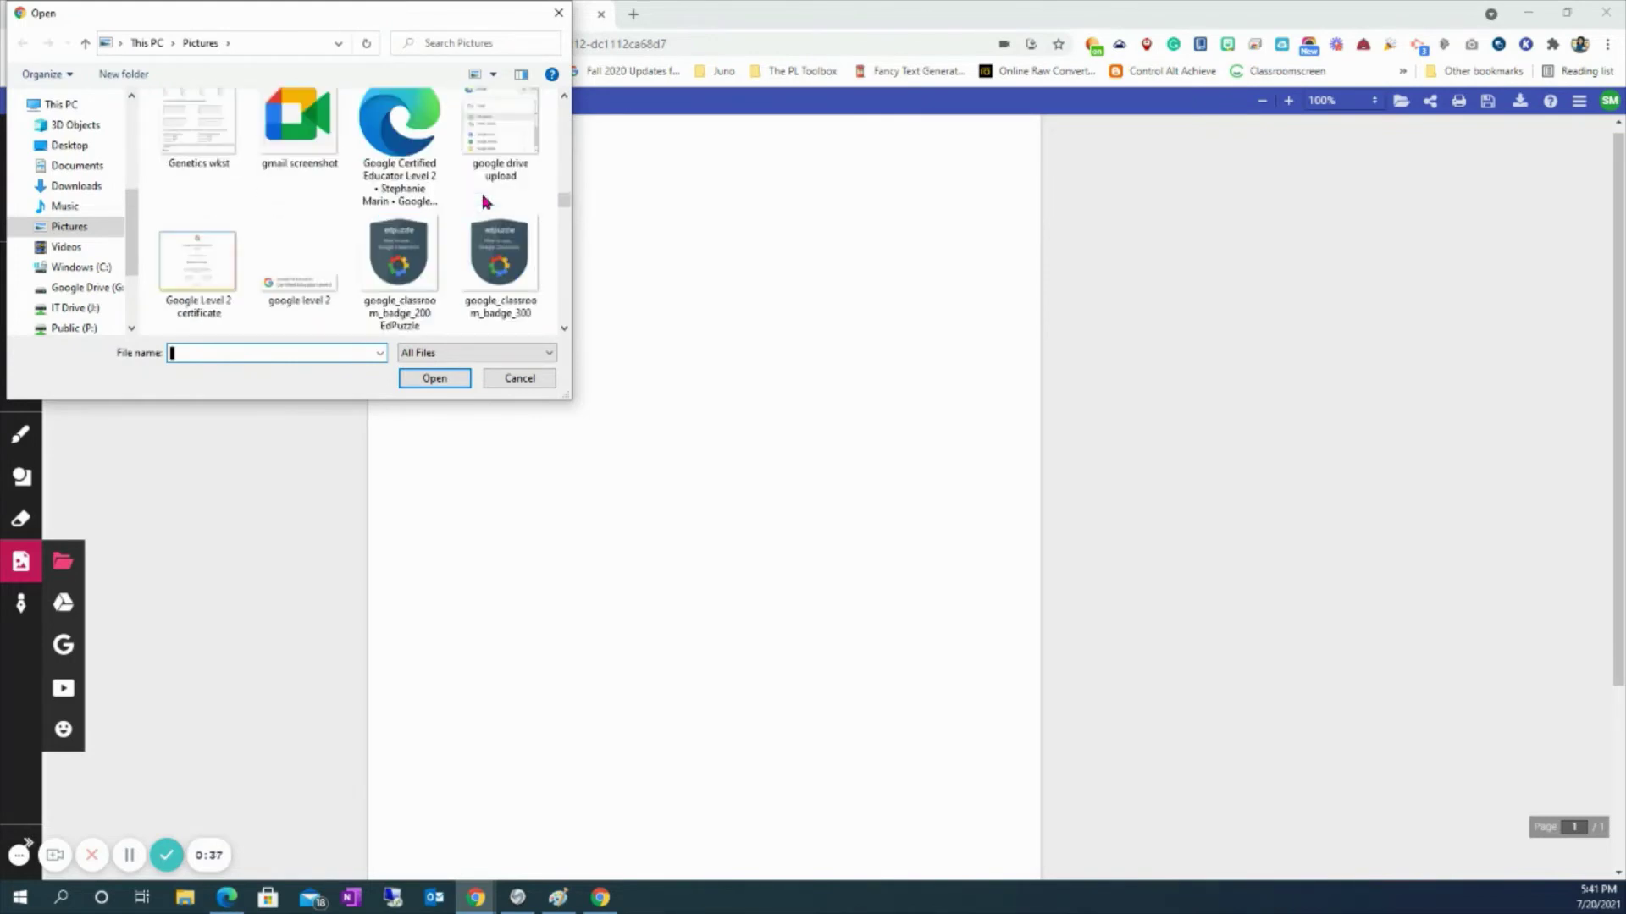
pyautogui.scroll(-4, 485, 200)
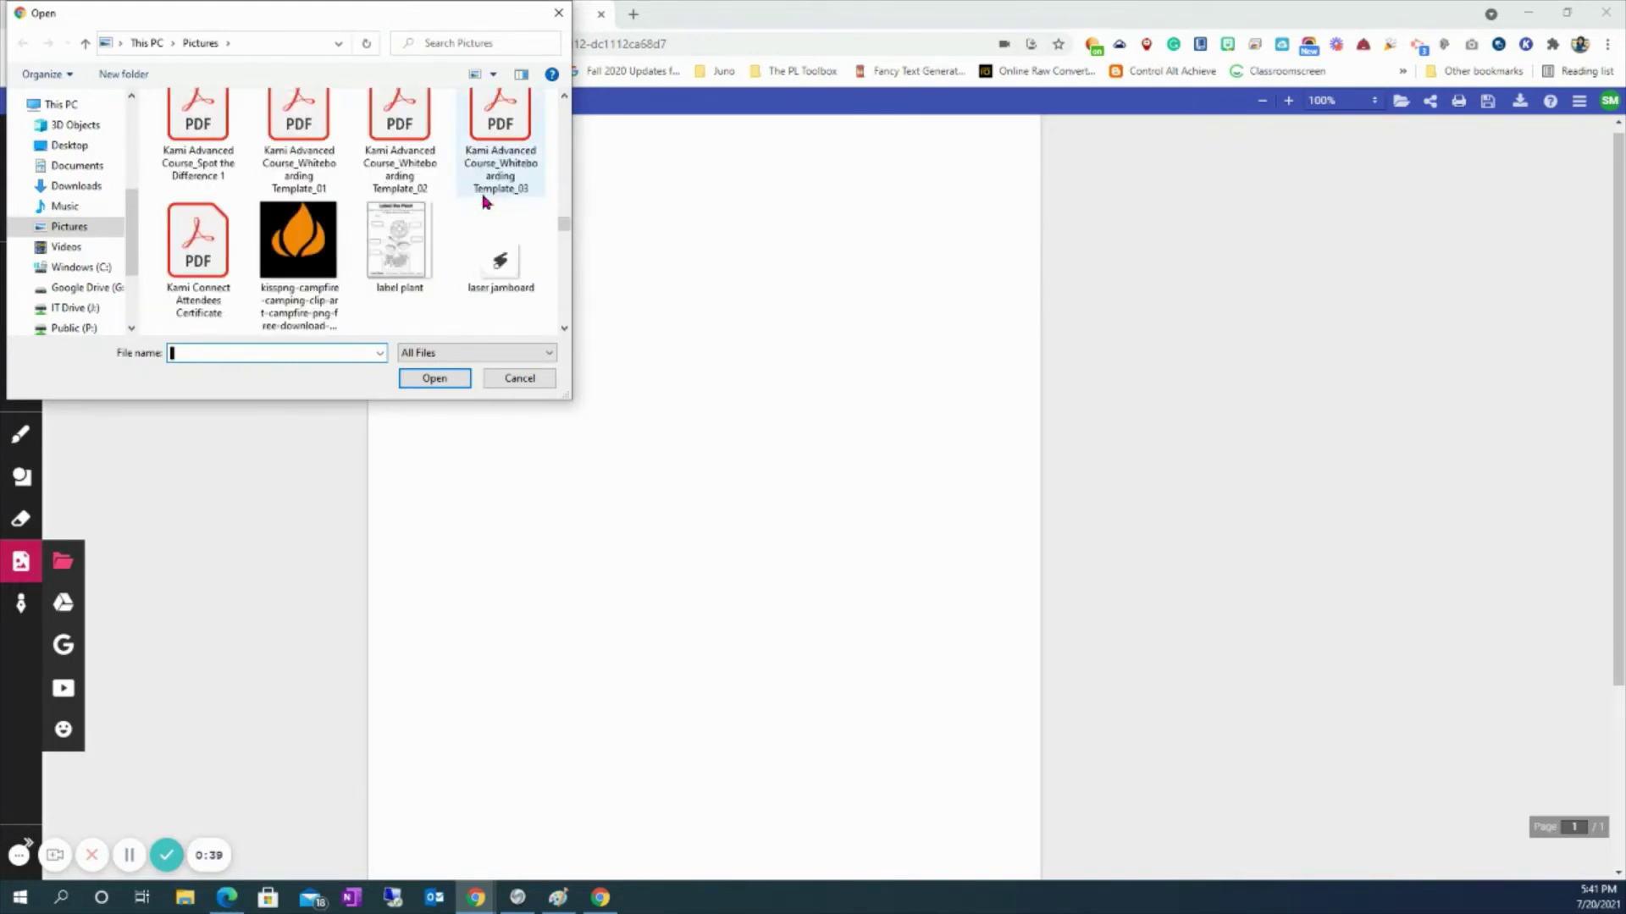
pyautogui.click(415, 237)
pyautogui.click(425, 381)
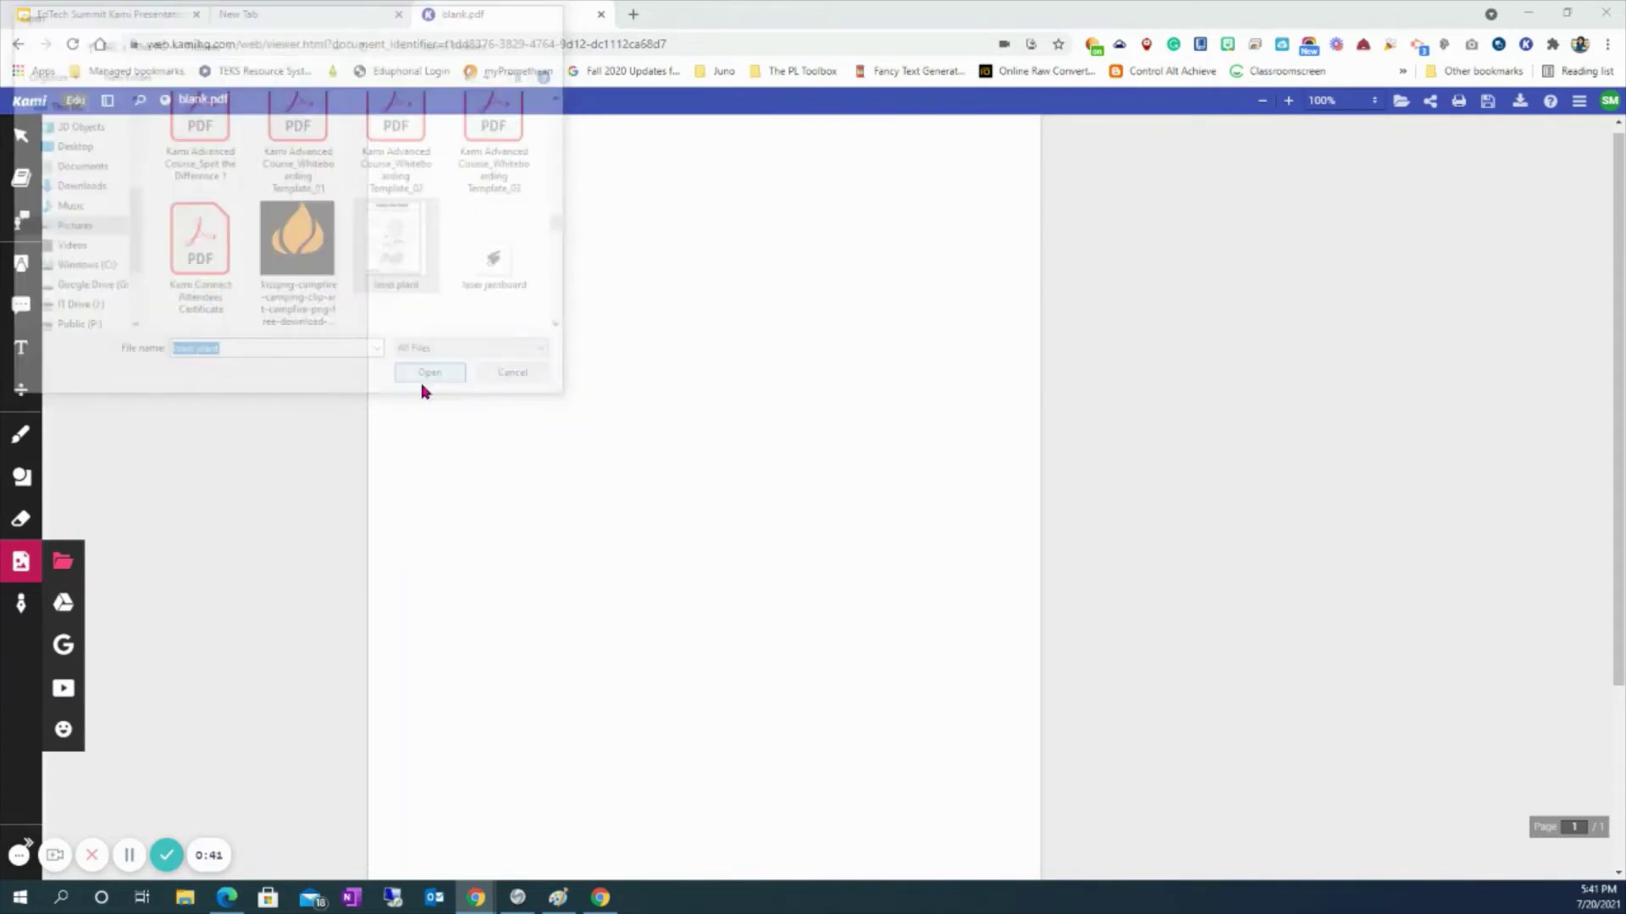
# - Drop the Label the Plant worksheet, enlarge it in two drags to fill the page, and save to Google Drive
pyautogui.click(555, 304)
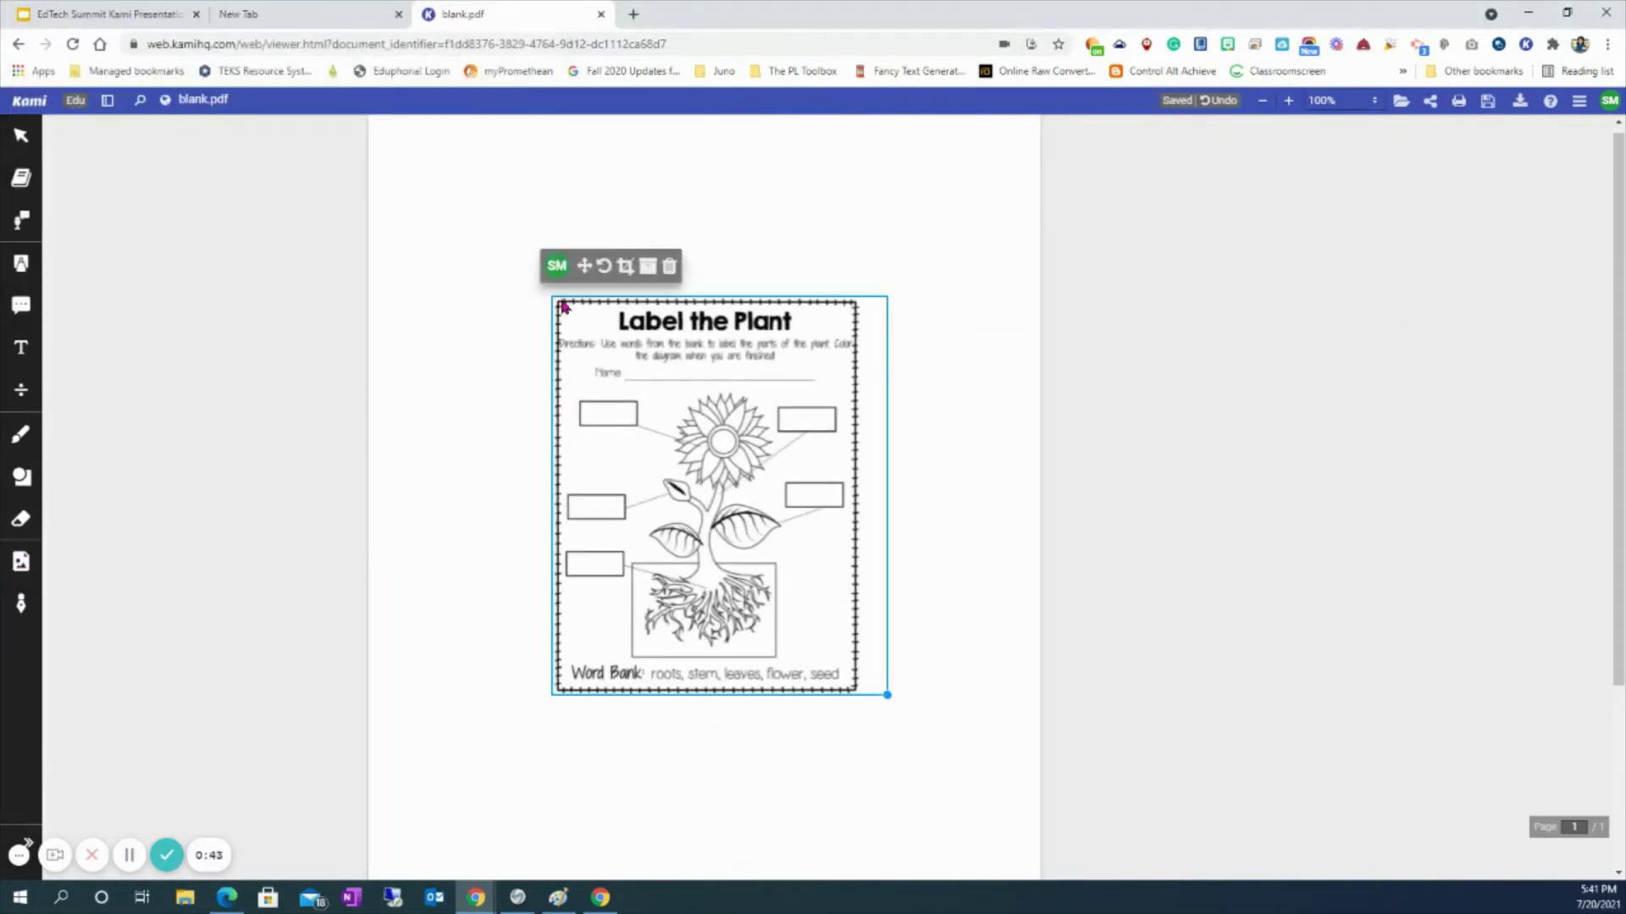
pyautogui.click(880, 699)
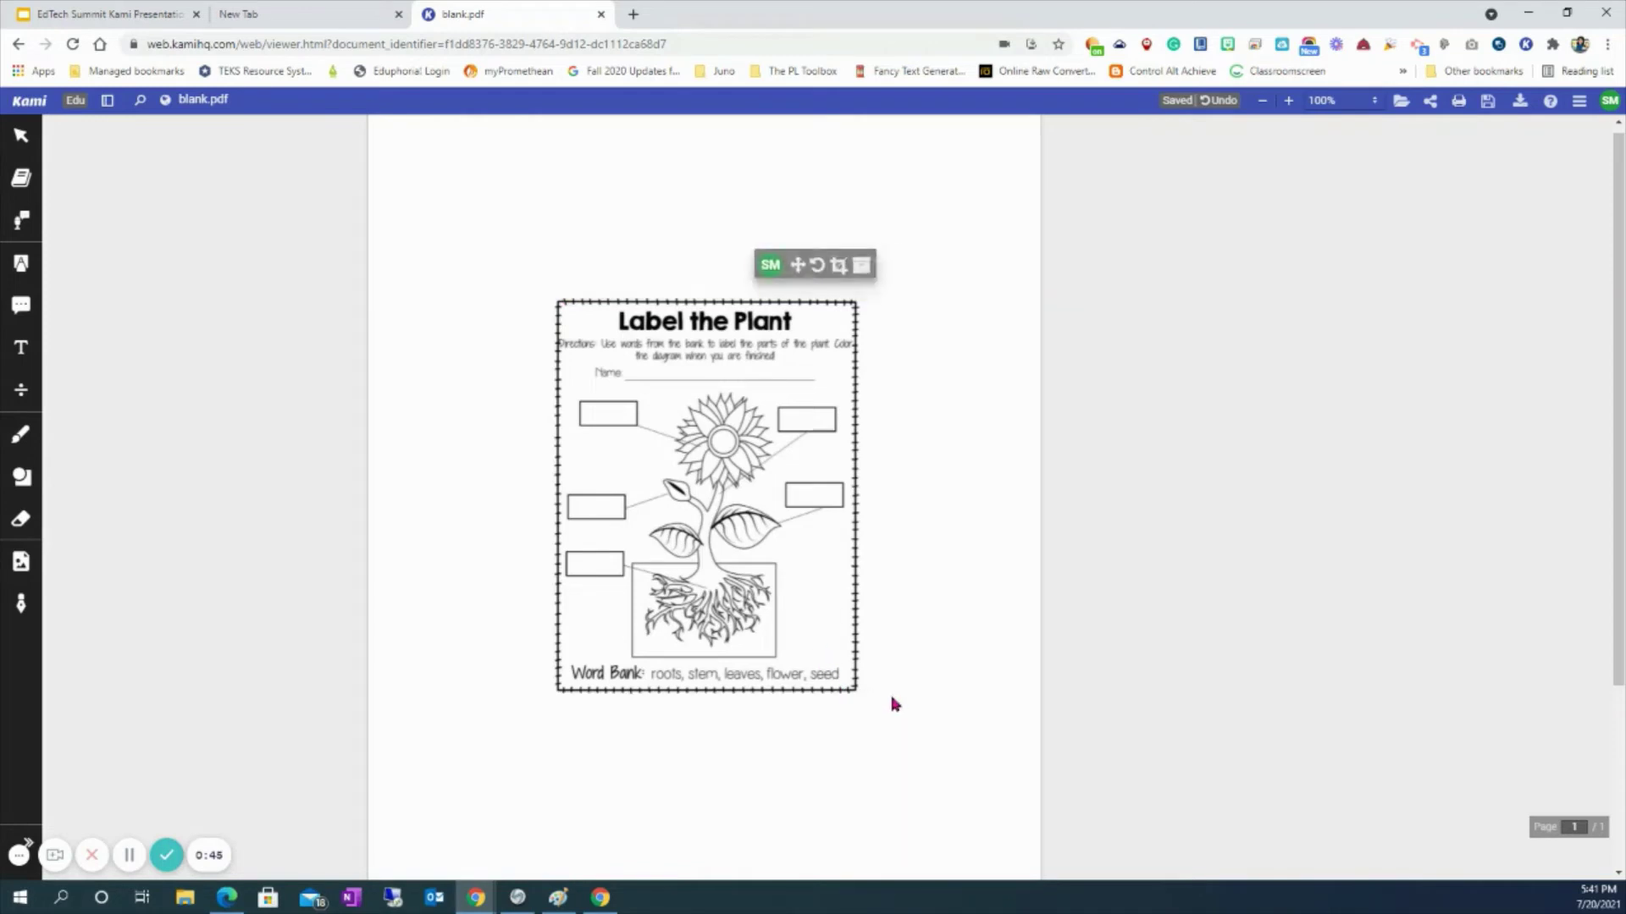
pyautogui.click(884, 696)
pyautogui.moveTo(882, 691); pyautogui.dragTo(991, 744)
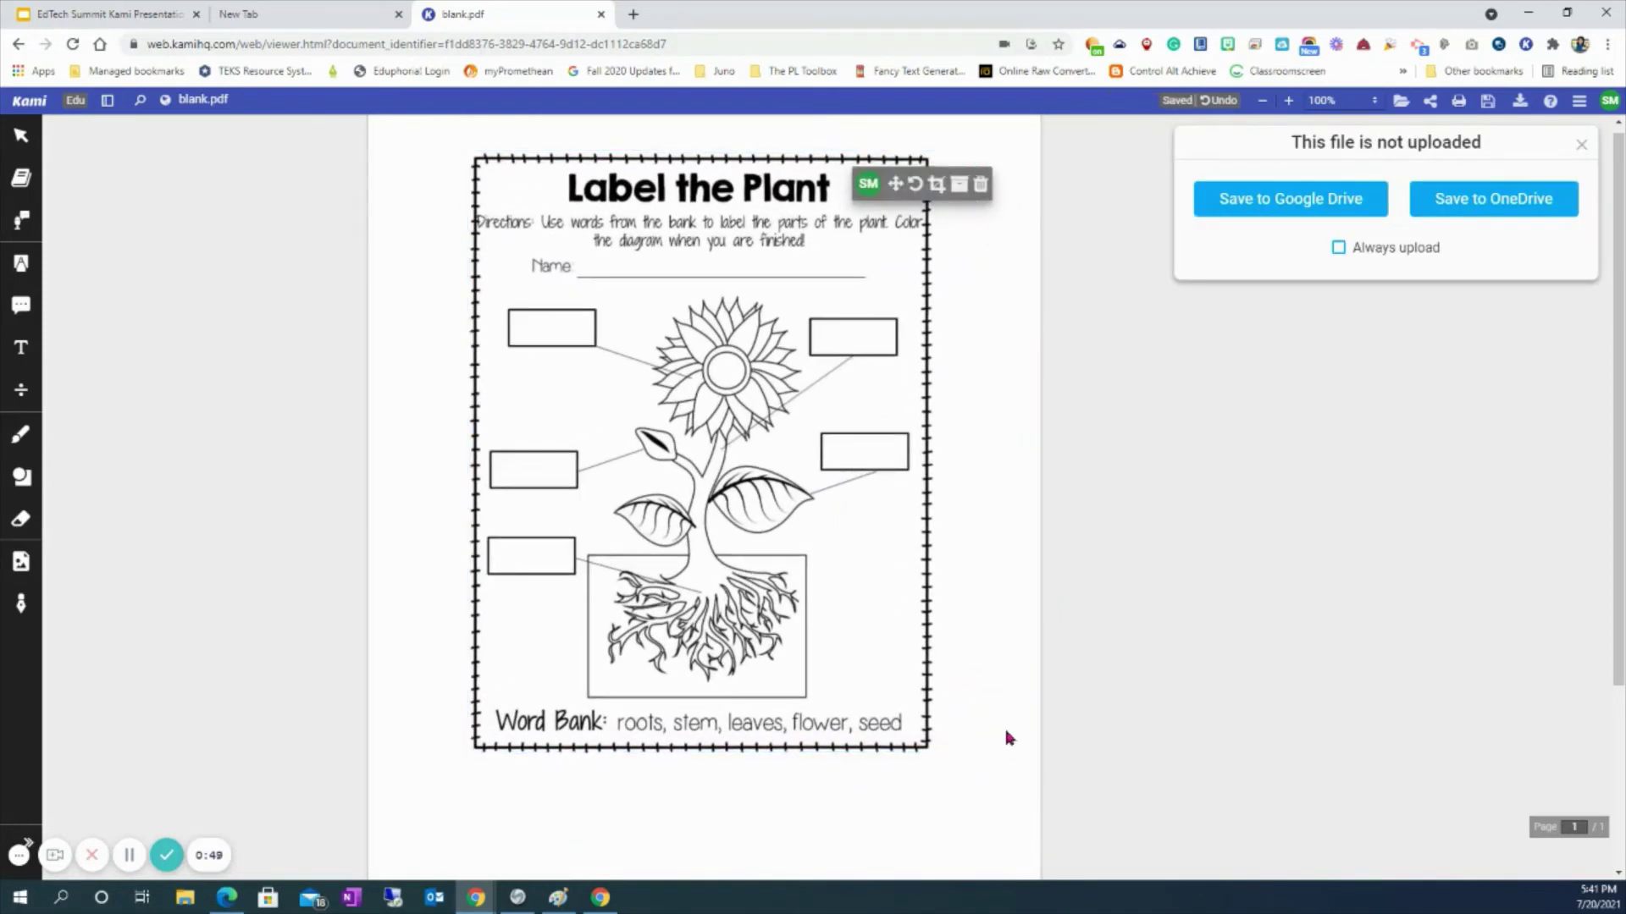
pyautogui.click(982, 762)
pyautogui.click(965, 752)
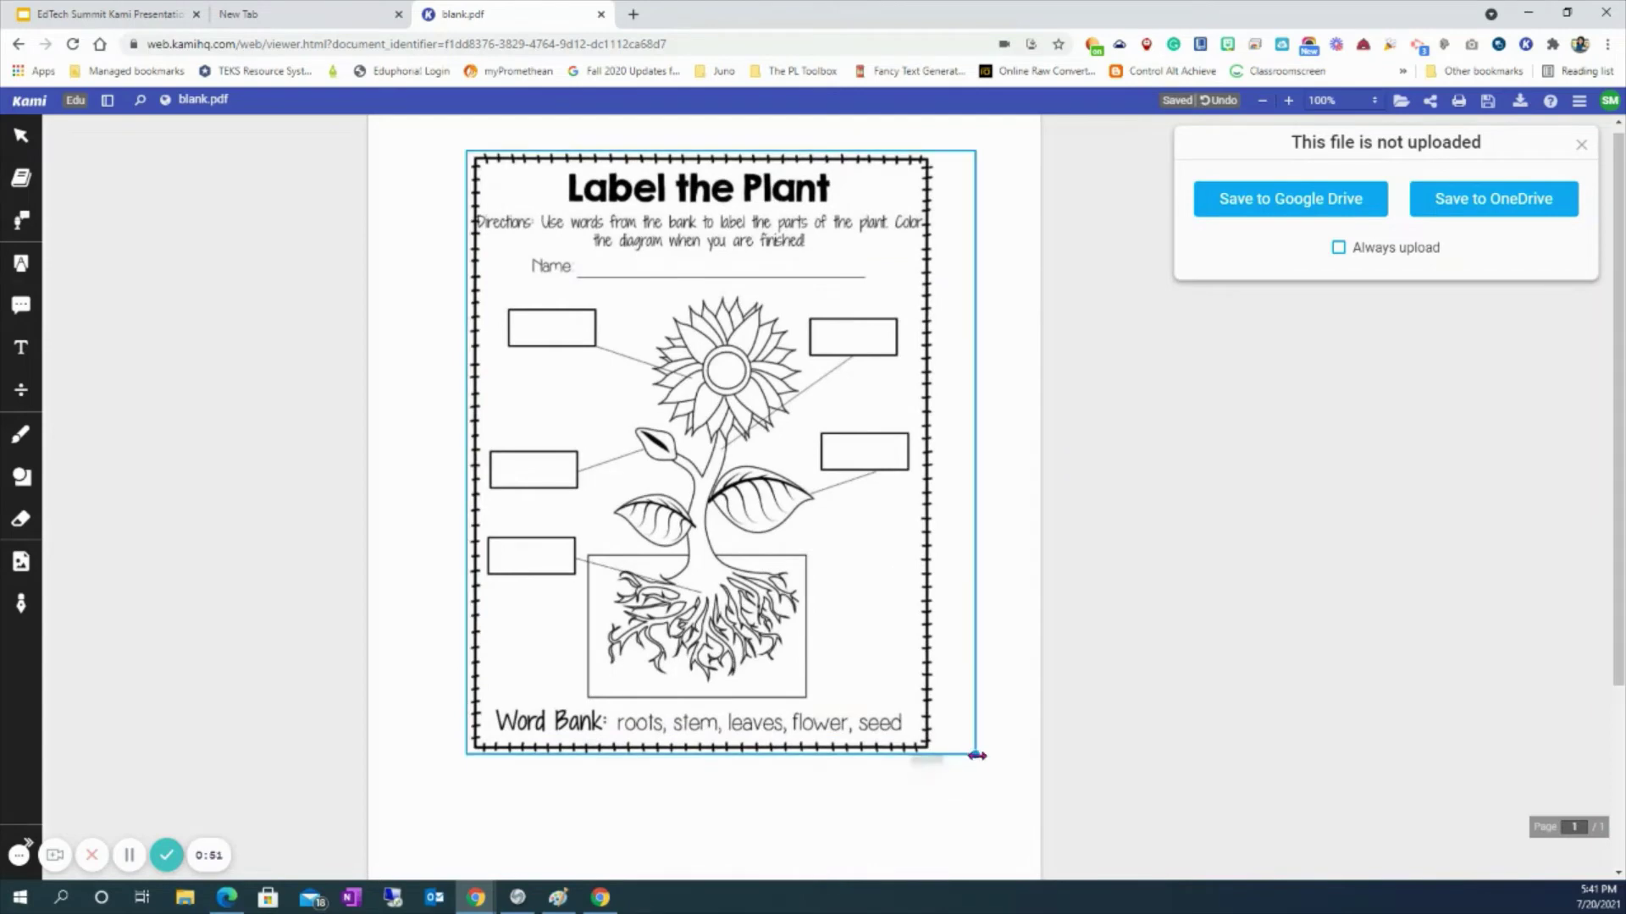
pyautogui.moveTo(972, 755); pyautogui.dragTo(1072, 872)
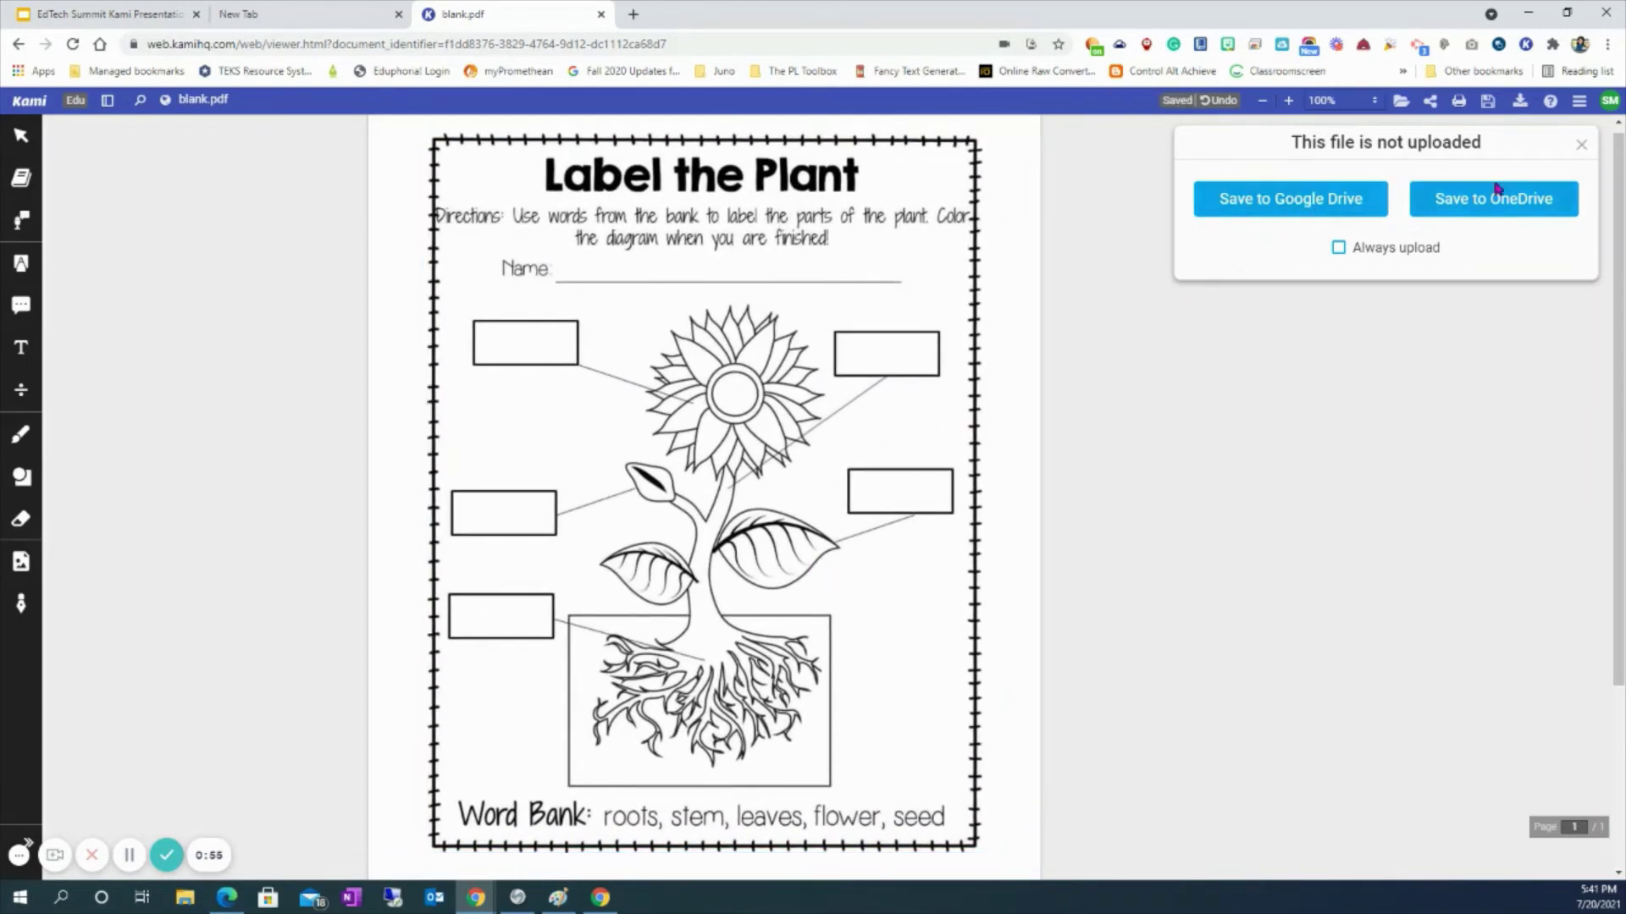
pyautogui.click(1351, 208)
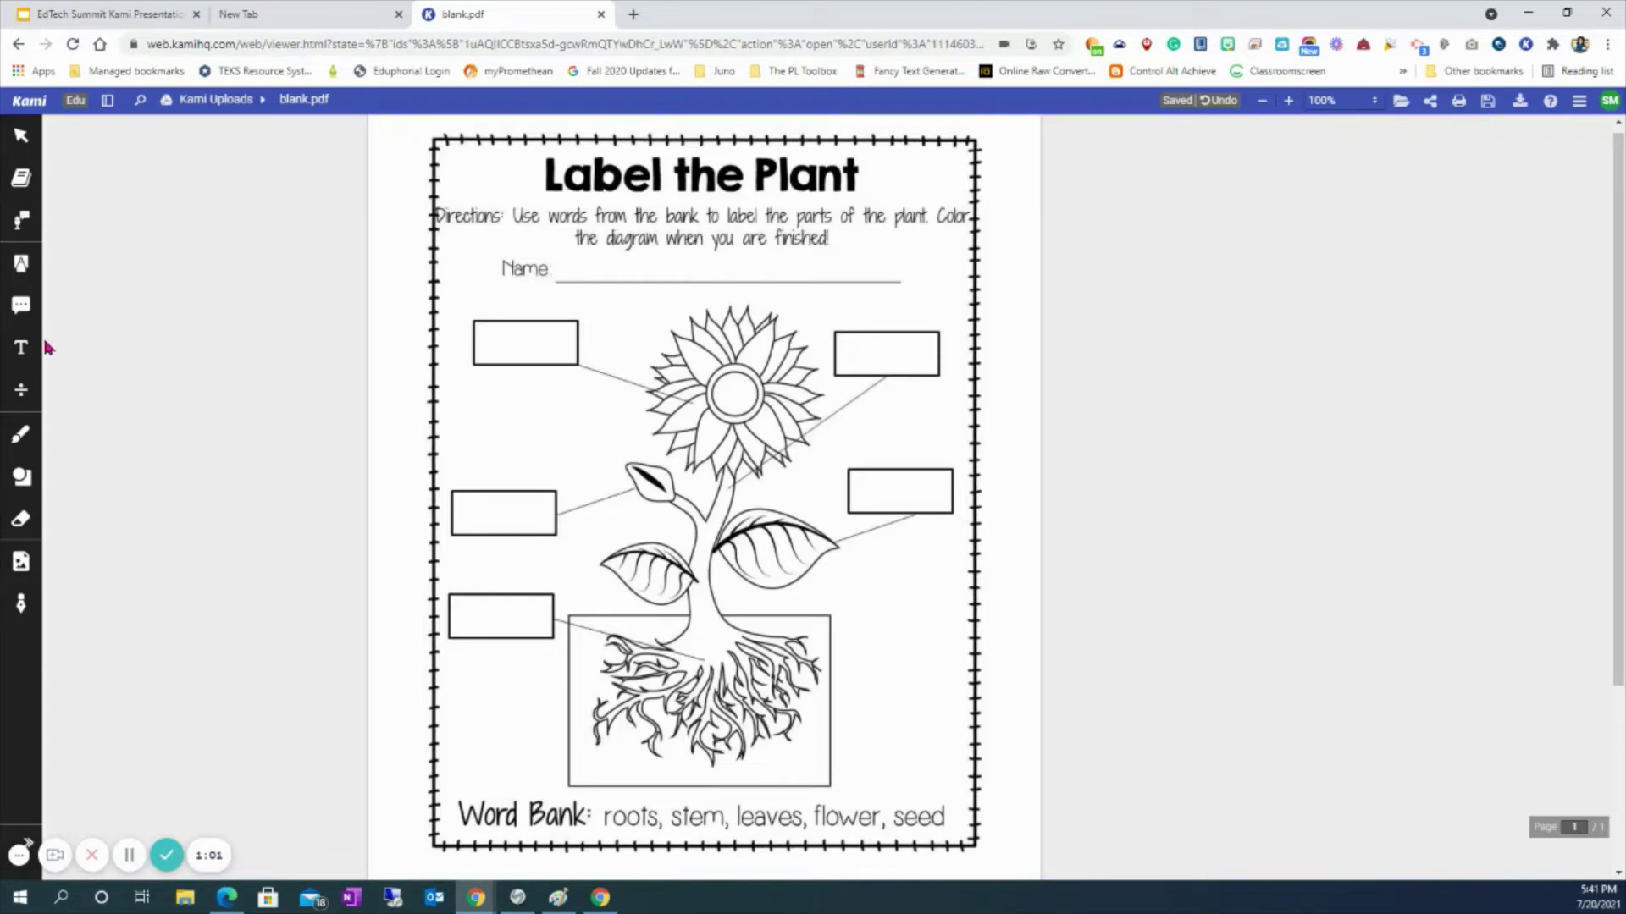
# - Handwrite 'Flower' with the drawing pen in the top-left label box
pyautogui.click(21, 434)
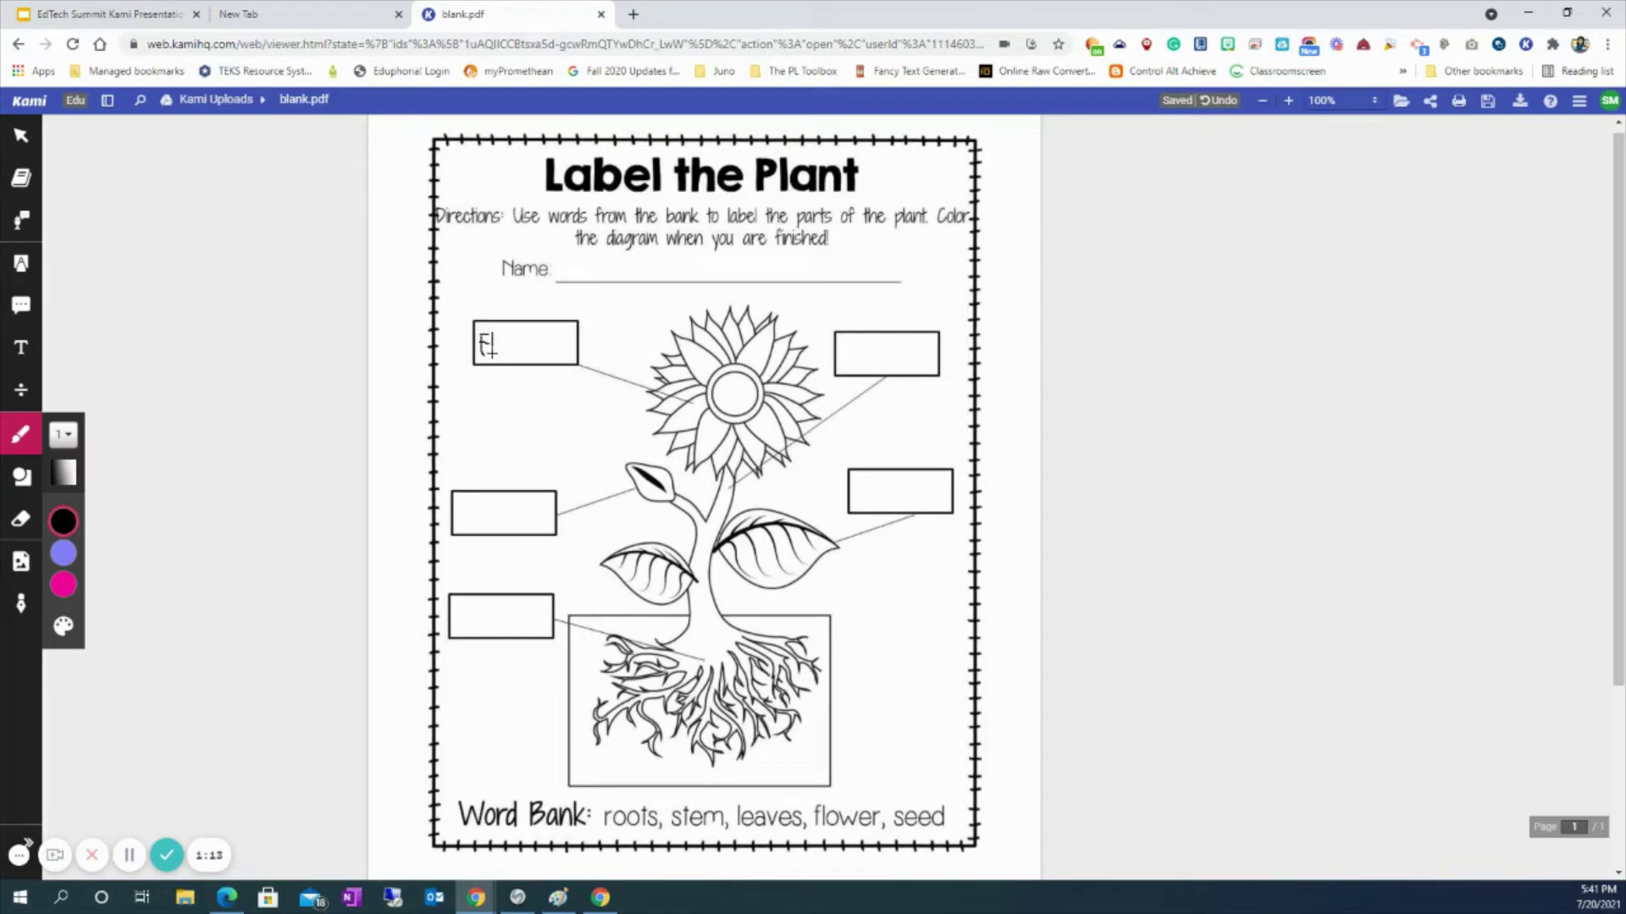
pyautogui.moveTo(511, 339); pyautogui.dragTo(501, 346)
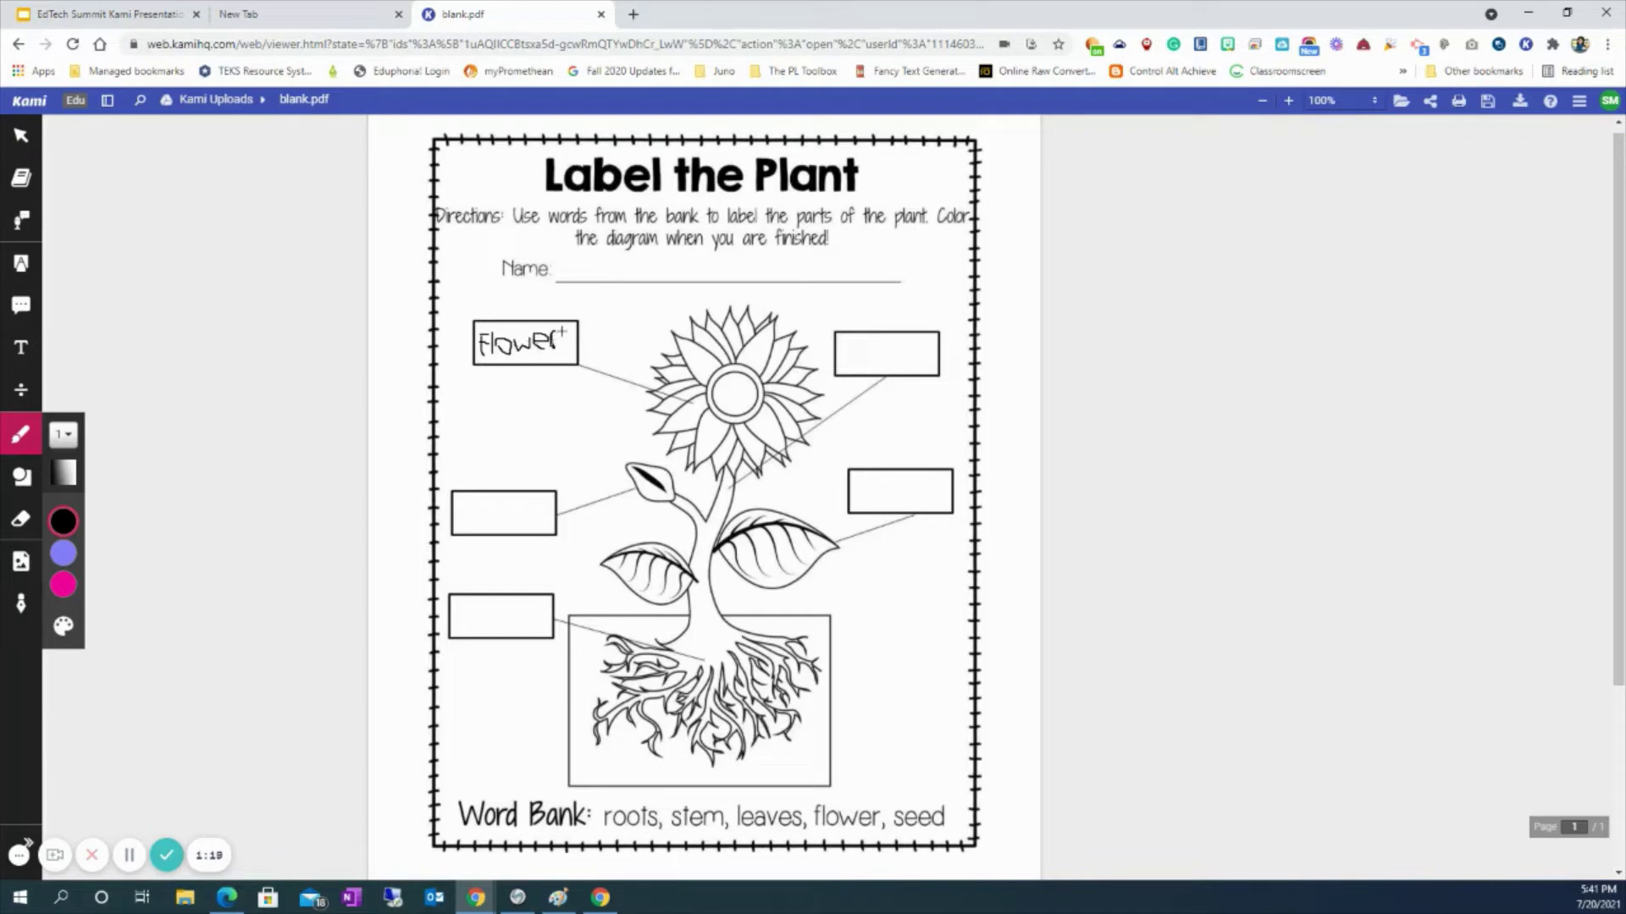
# - Add a typed 'Leaves' label and move it into the right-middle box
pyautogui.click(22, 351)
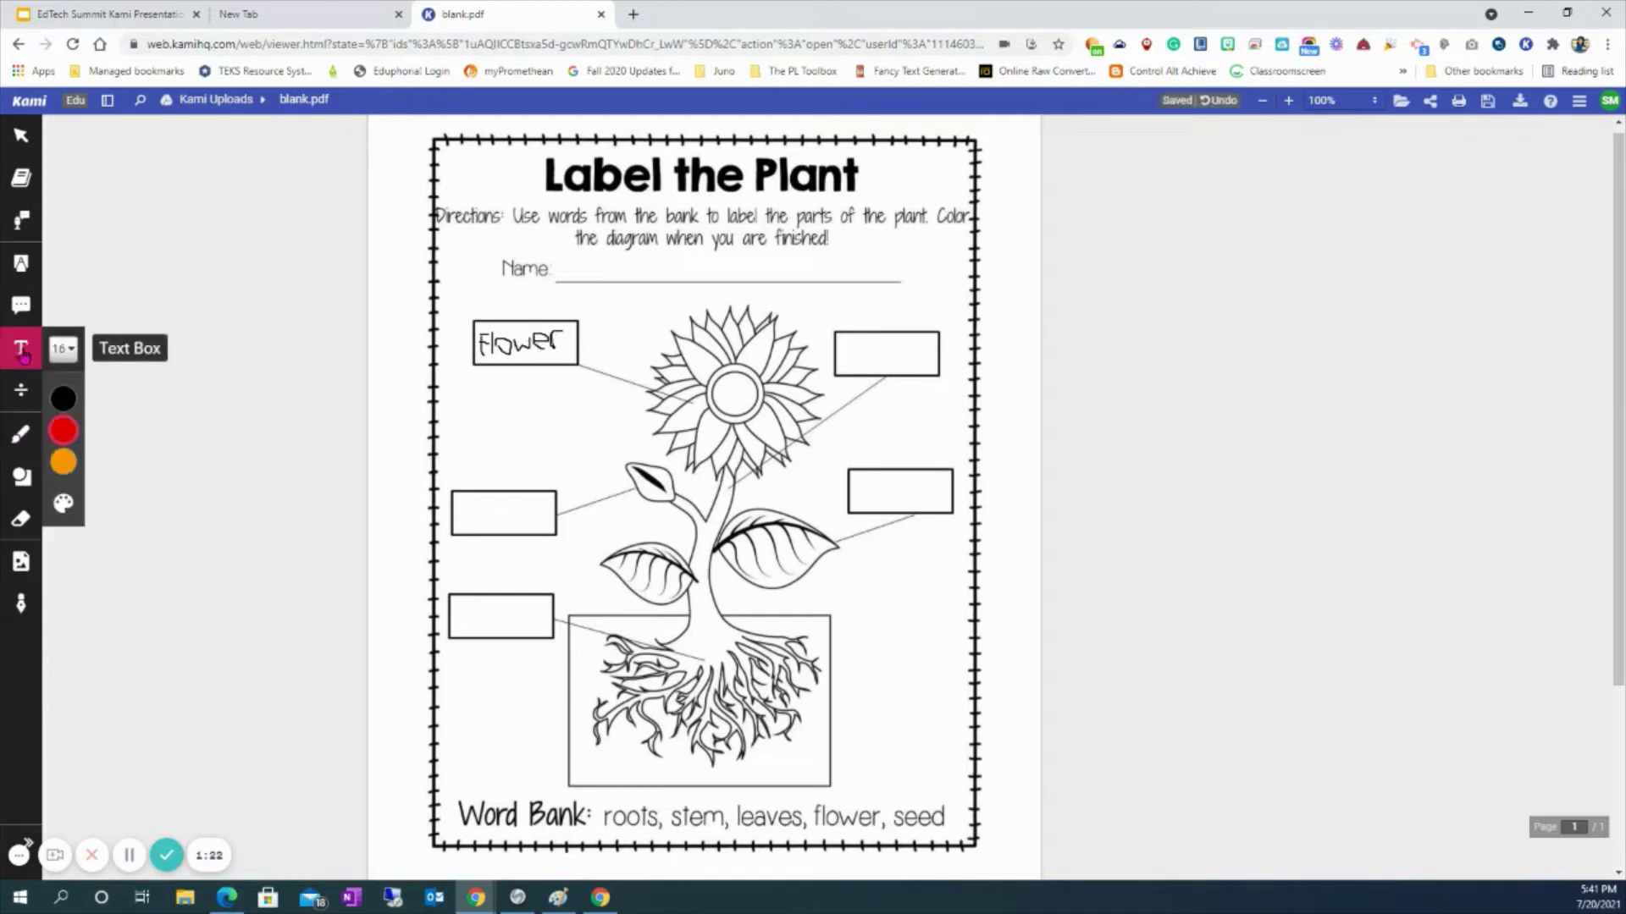
pyautogui.click(390, 413)
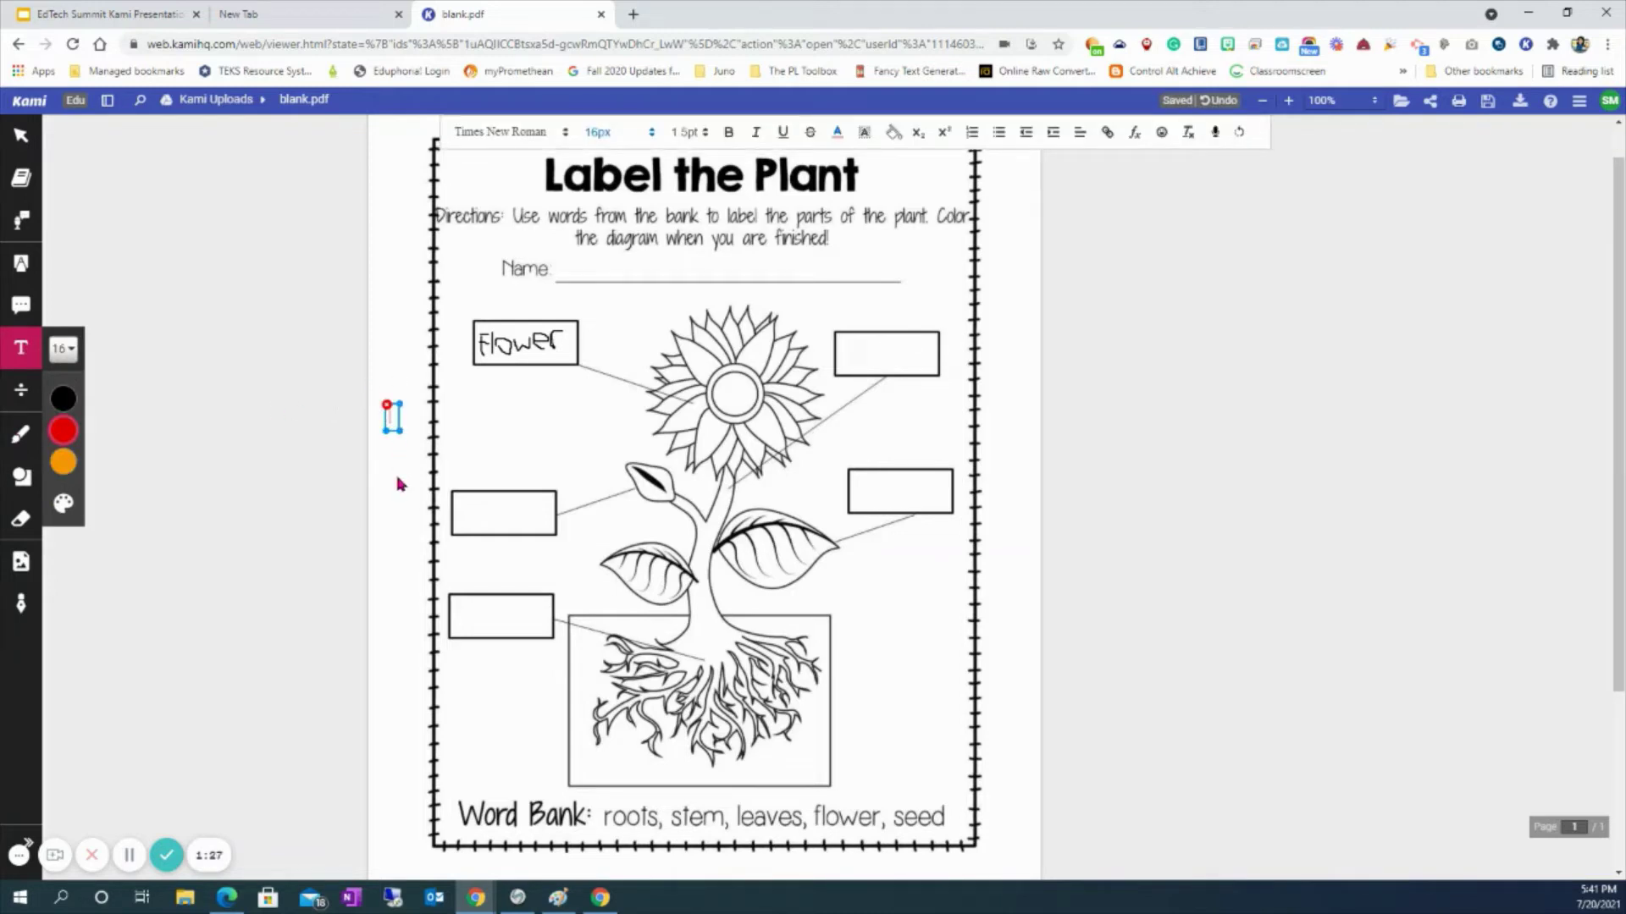
pyautogui.write('Leaves')
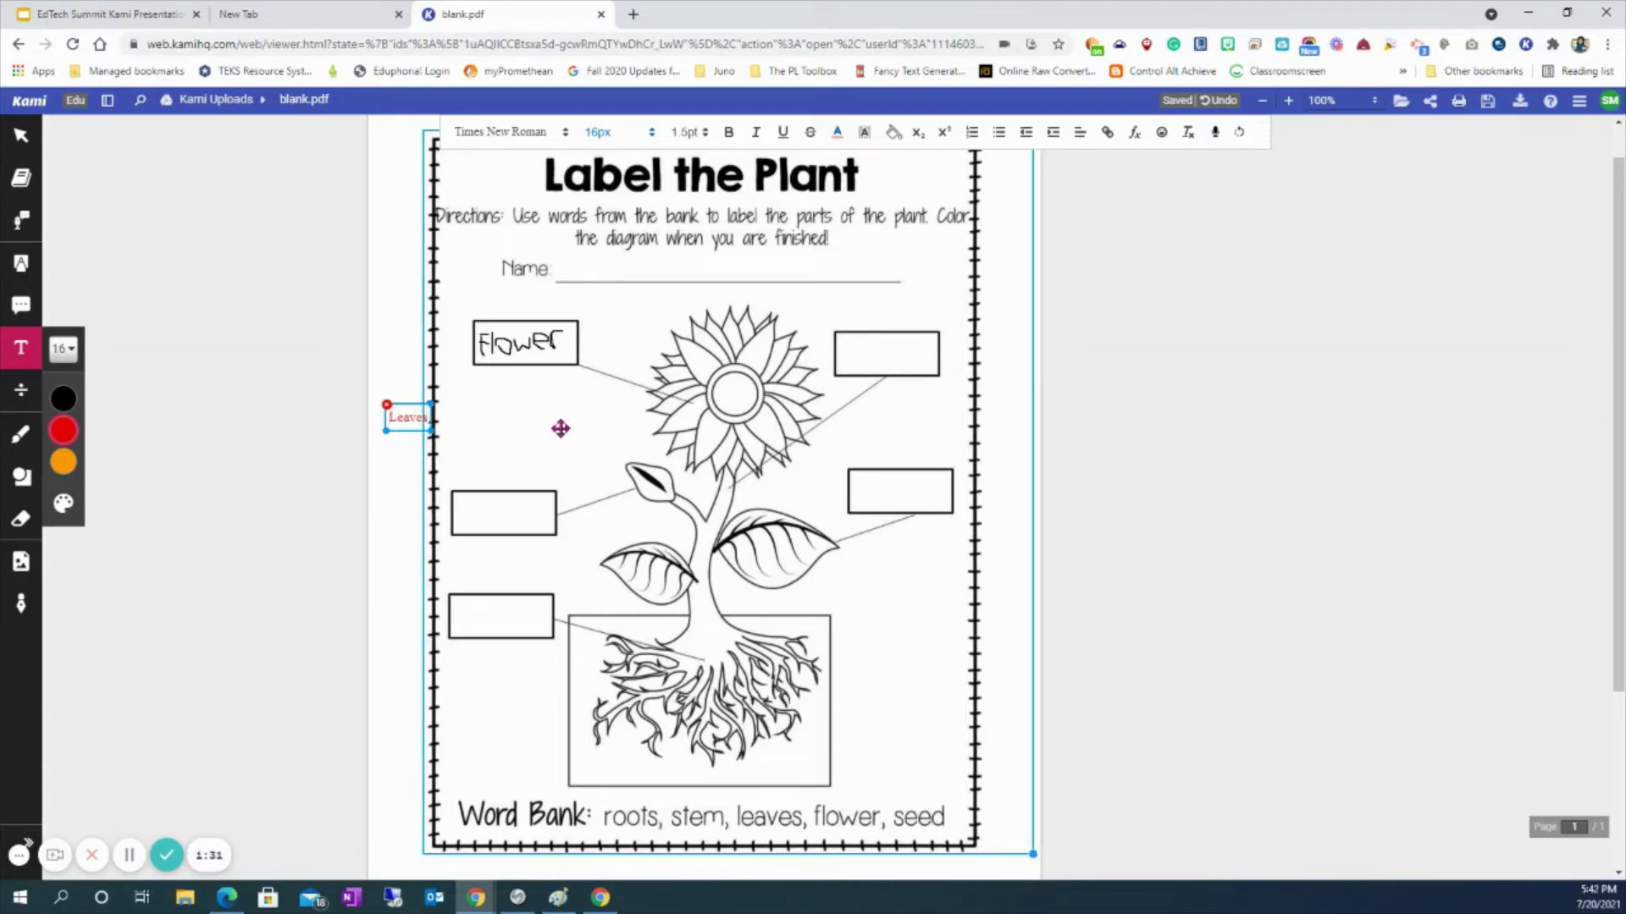
pyautogui.moveTo(402, 414)
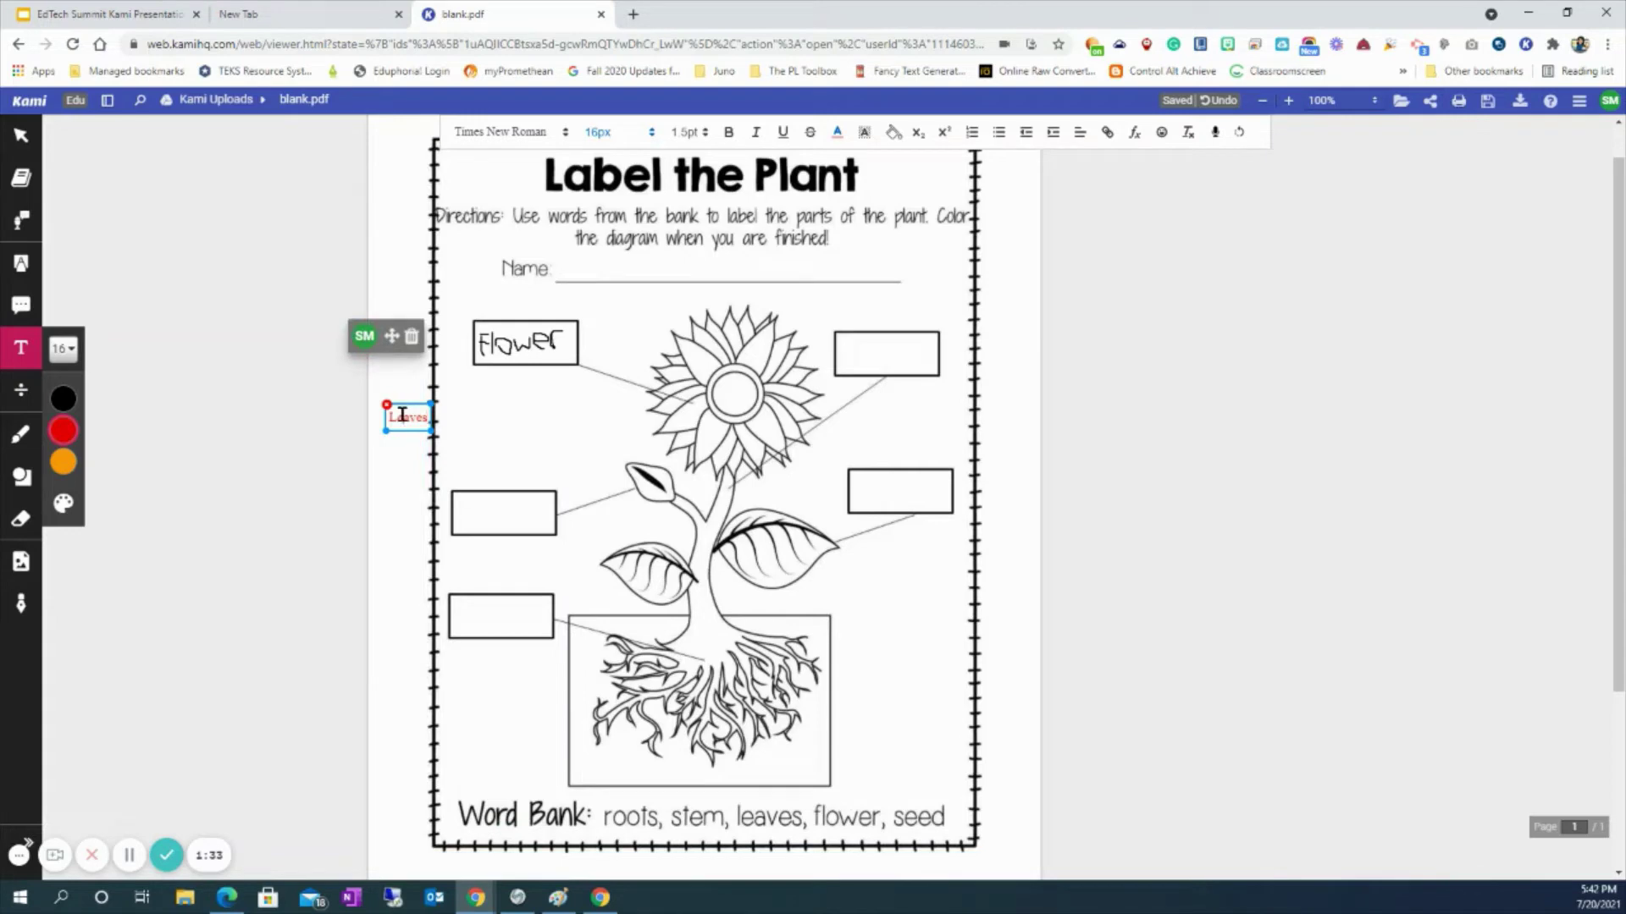
pyautogui.moveTo(391, 336); pyautogui.dragTo(884, 411)
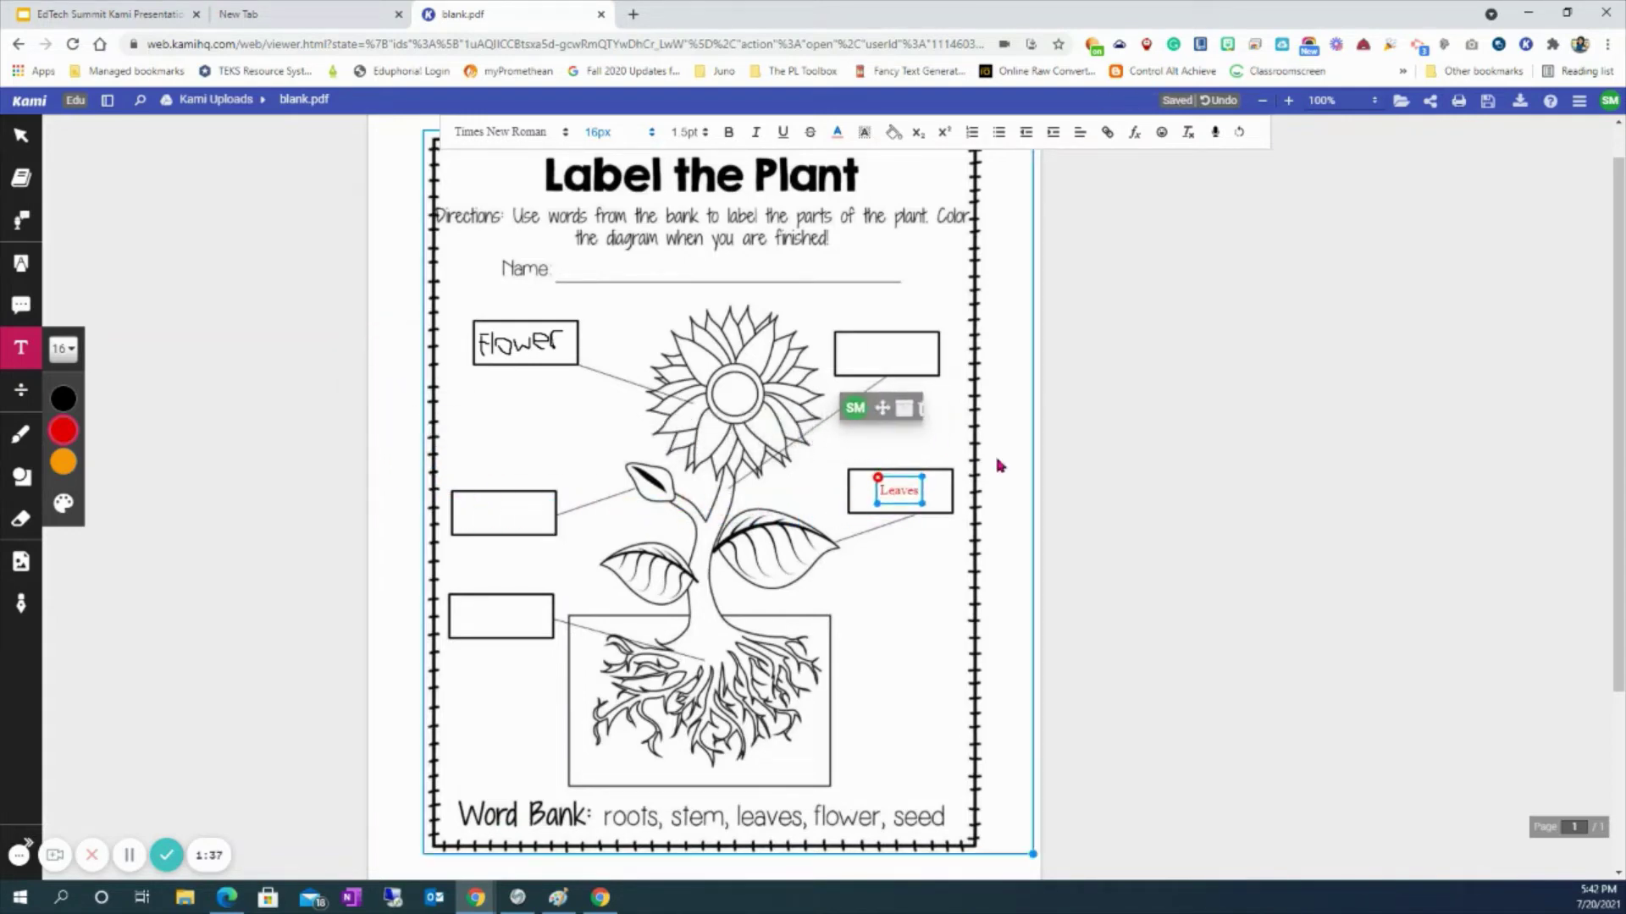
pyautogui.click(1137, 473)
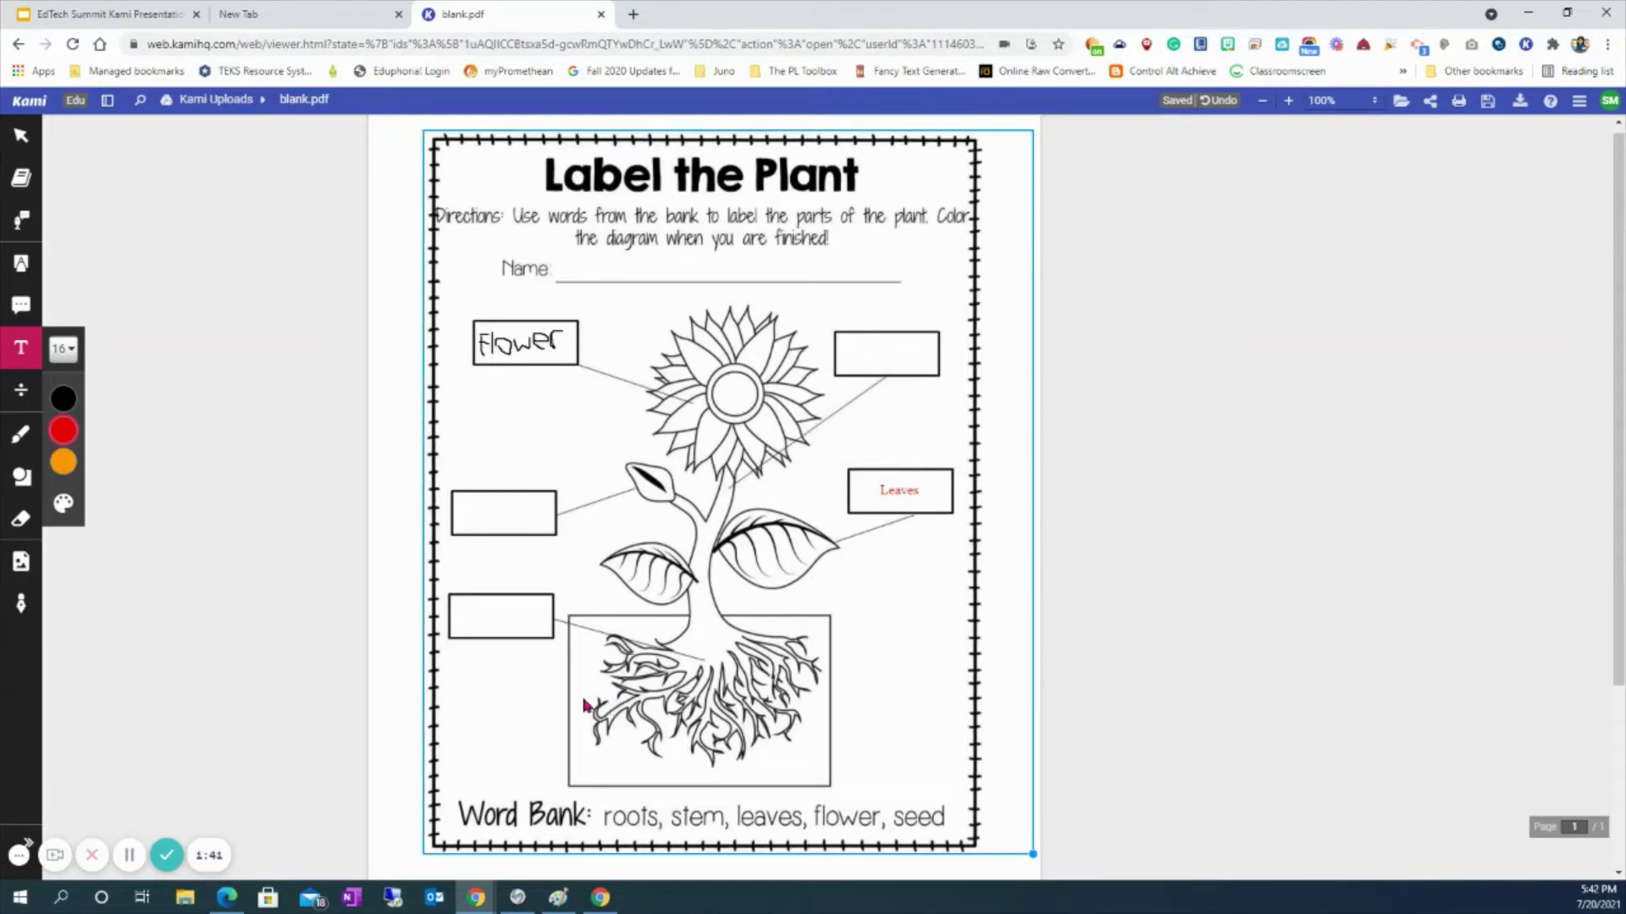
# - Add a typed 'Roots' label in the bottom-left box and bring up its font-size list
pyautogui.click(395, 458)
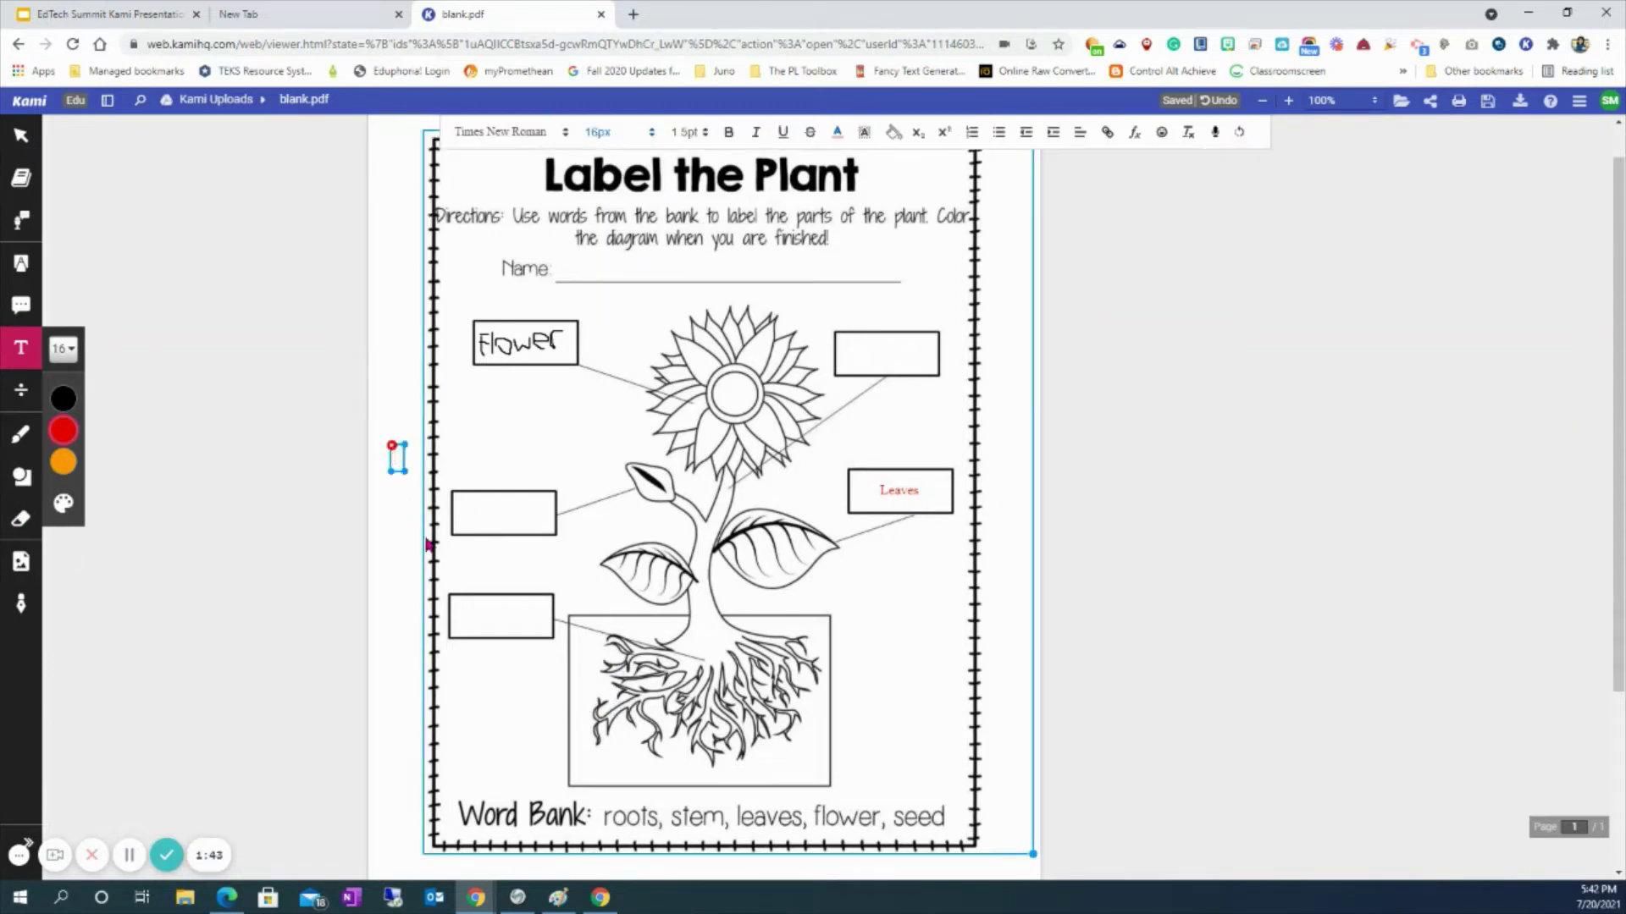
pyautogui.write('Root')
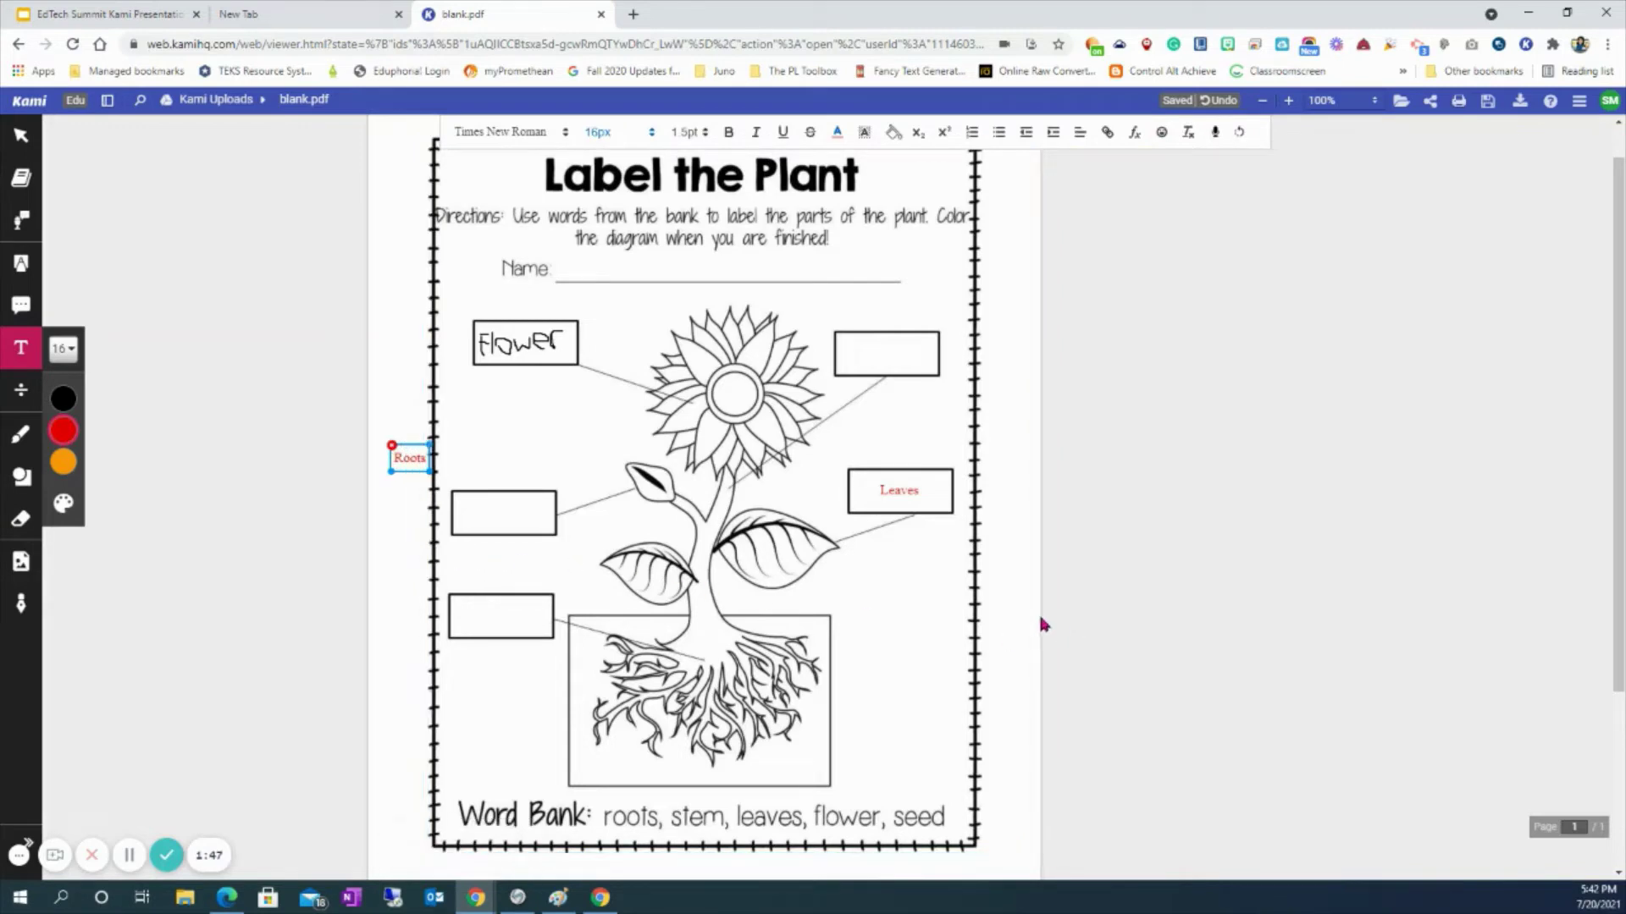
pyautogui.write('s')
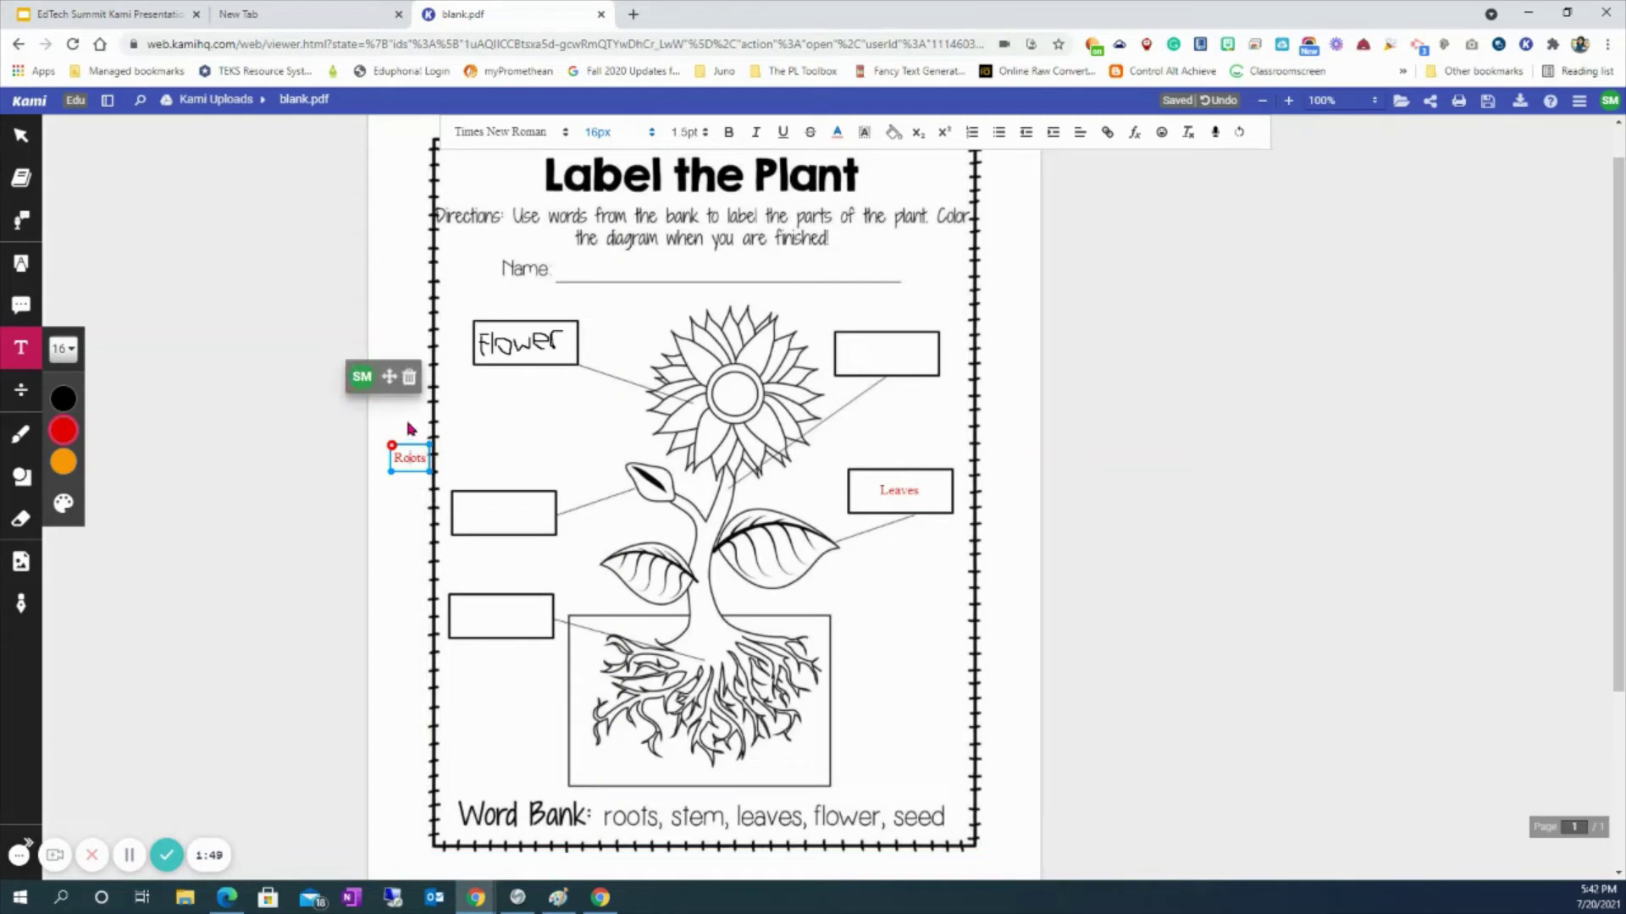
pyautogui.moveTo(390, 382); pyautogui.dragTo(481, 533)
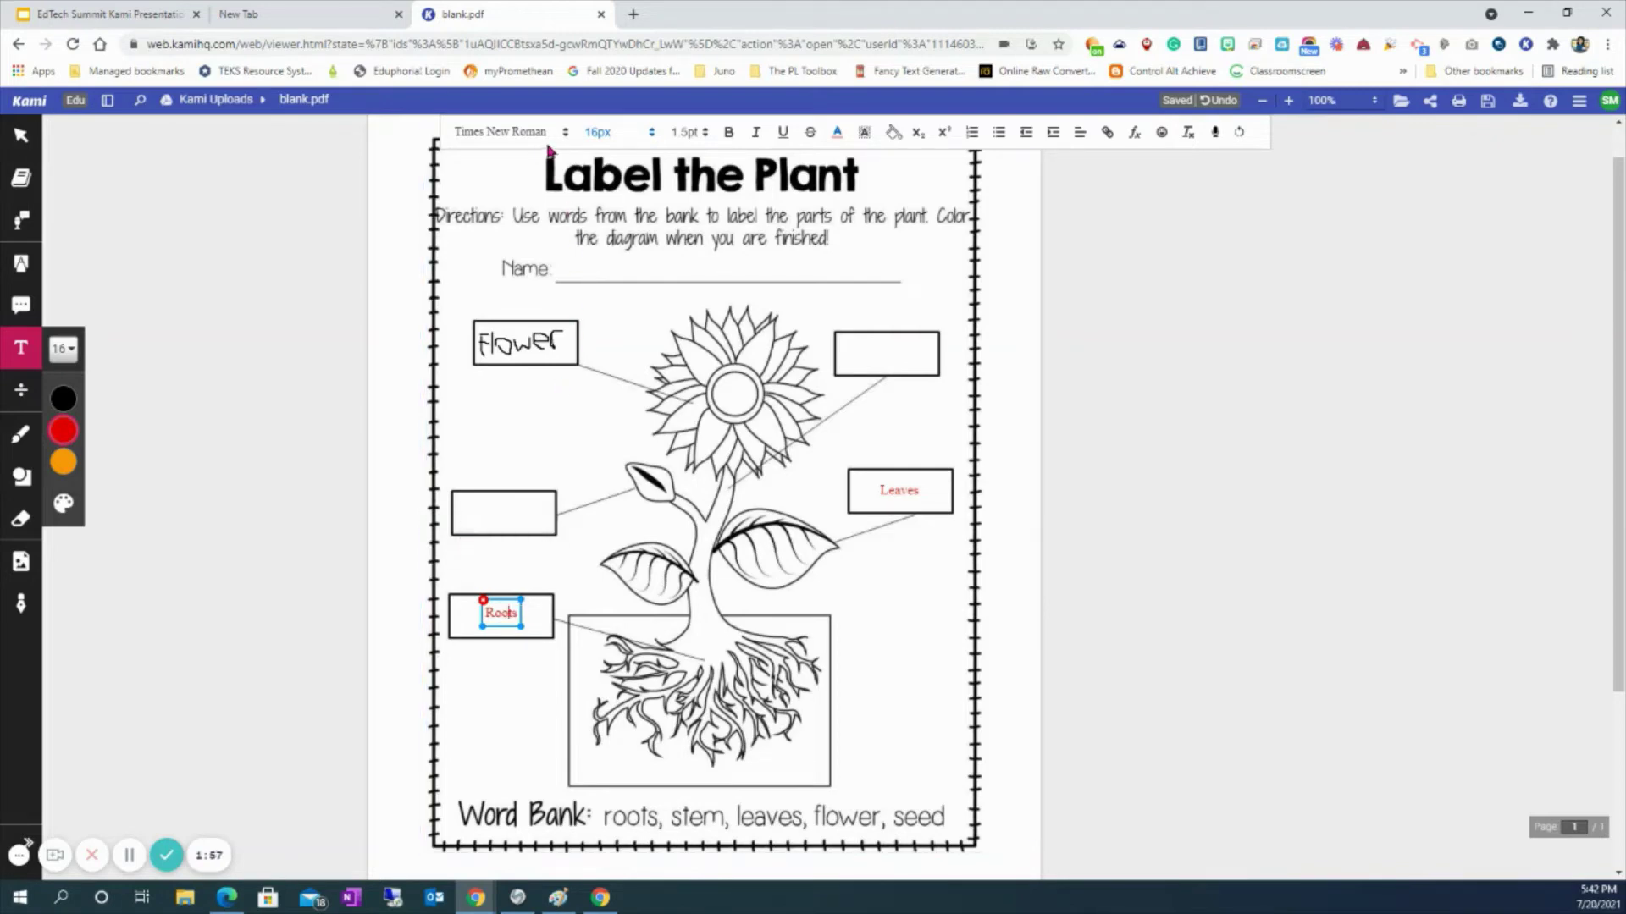
pyautogui.click(653, 134)
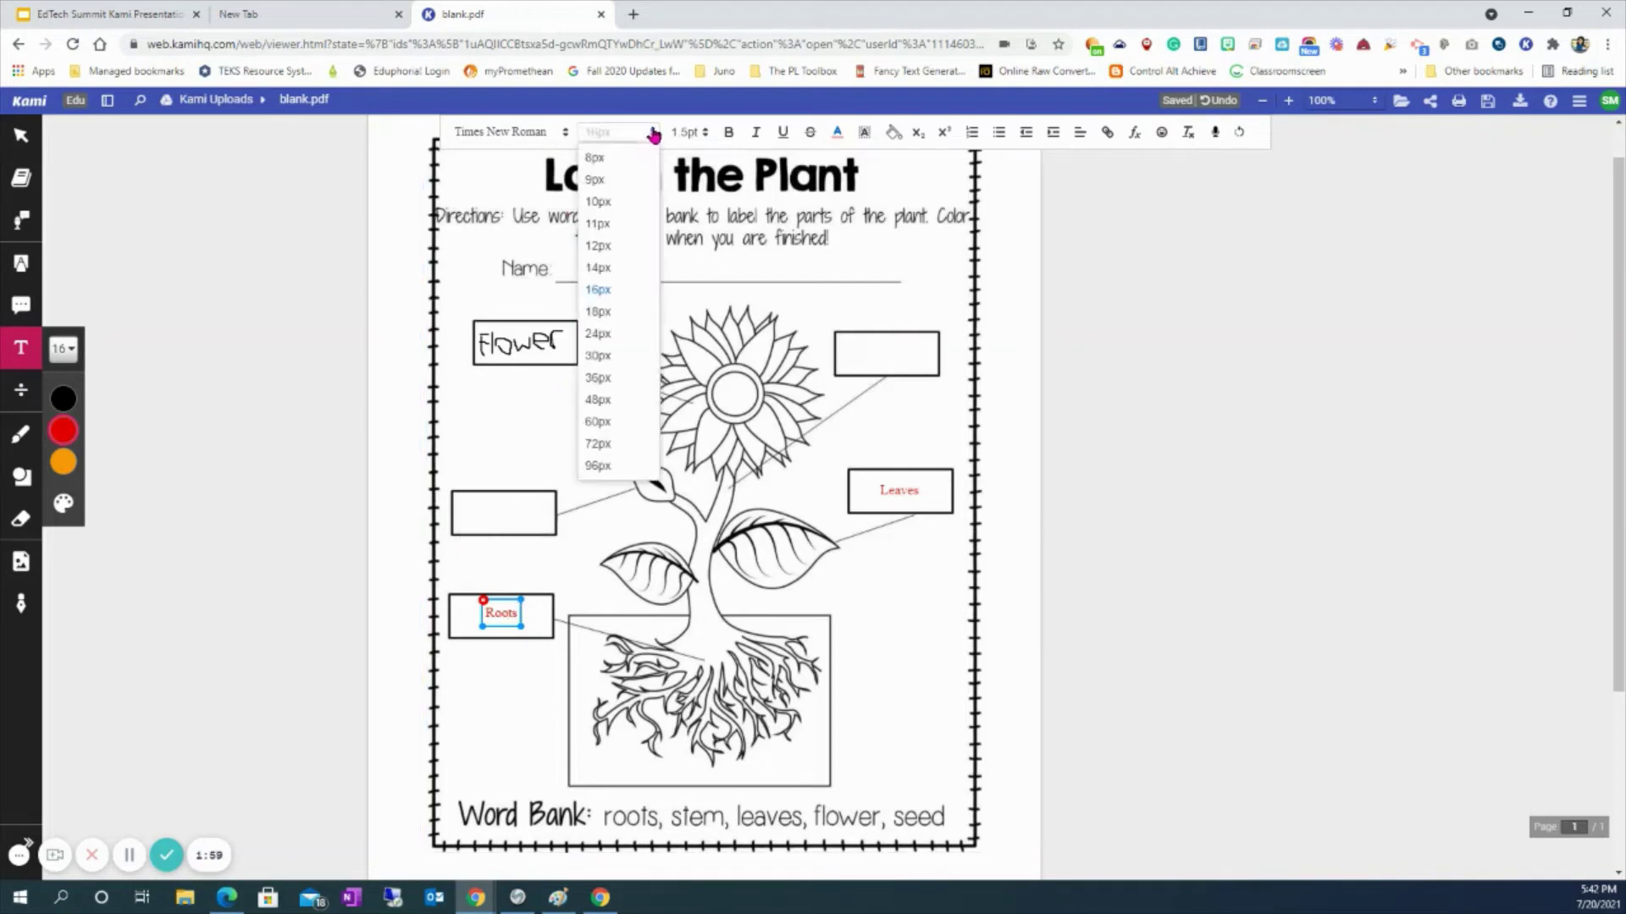
# - Make the Roots label 18px, bold and dark blue
pyautogui.click(608, 311)
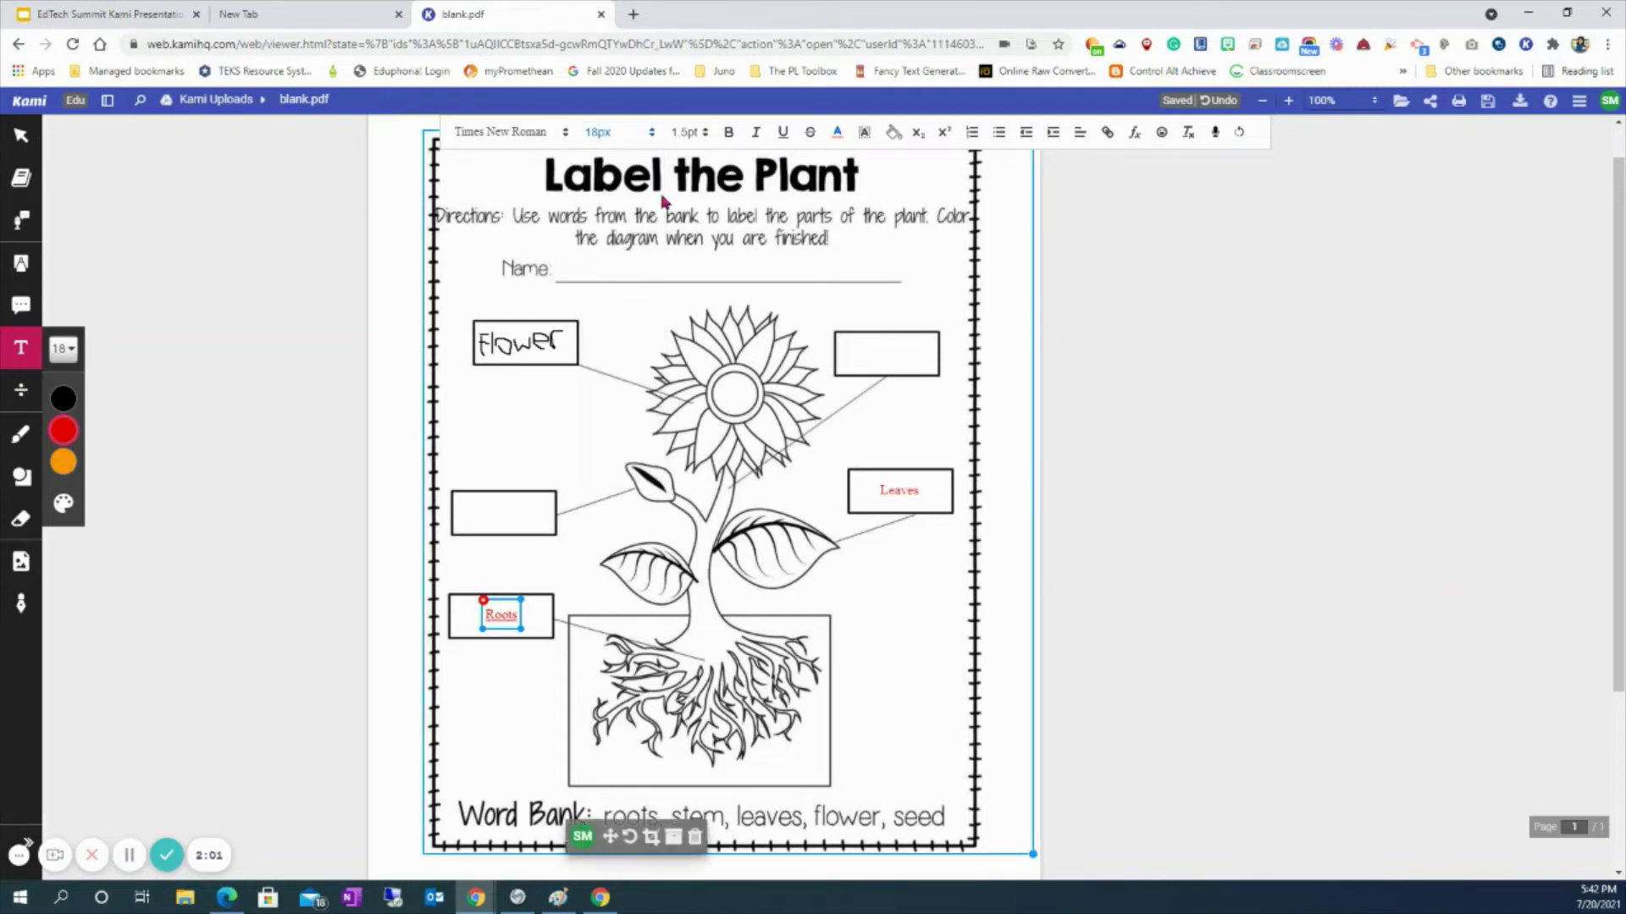
pyautogui.doubleClick(500, 615)
pyautogui.click(728, 133)
pyautogui.click(838, 135)
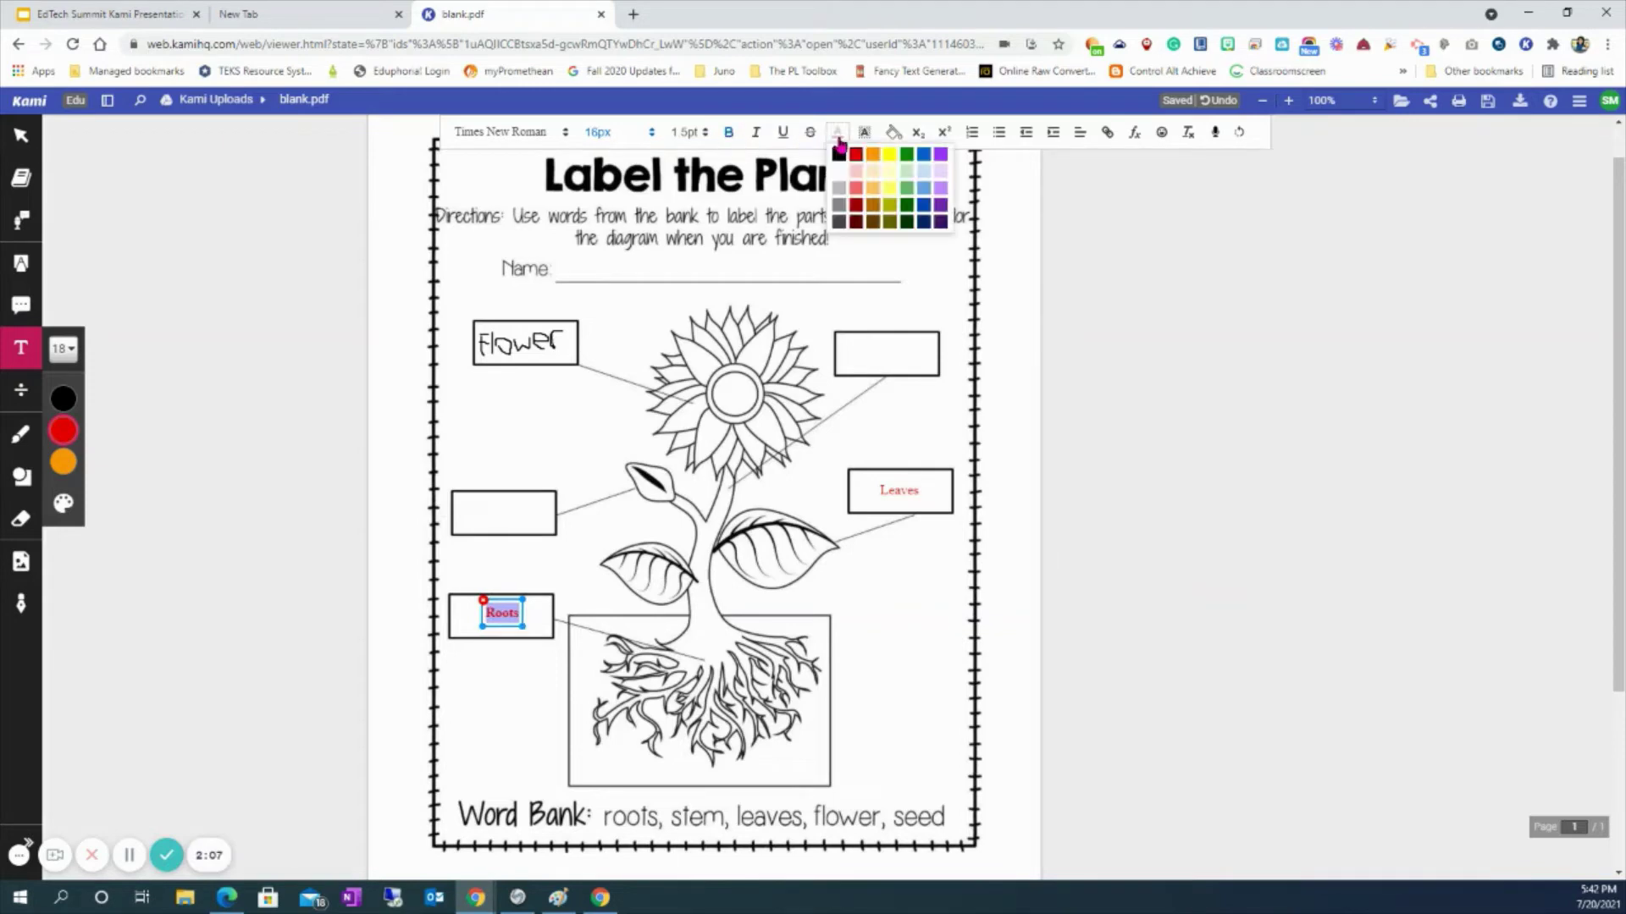
pyautogui.click(925, 209)
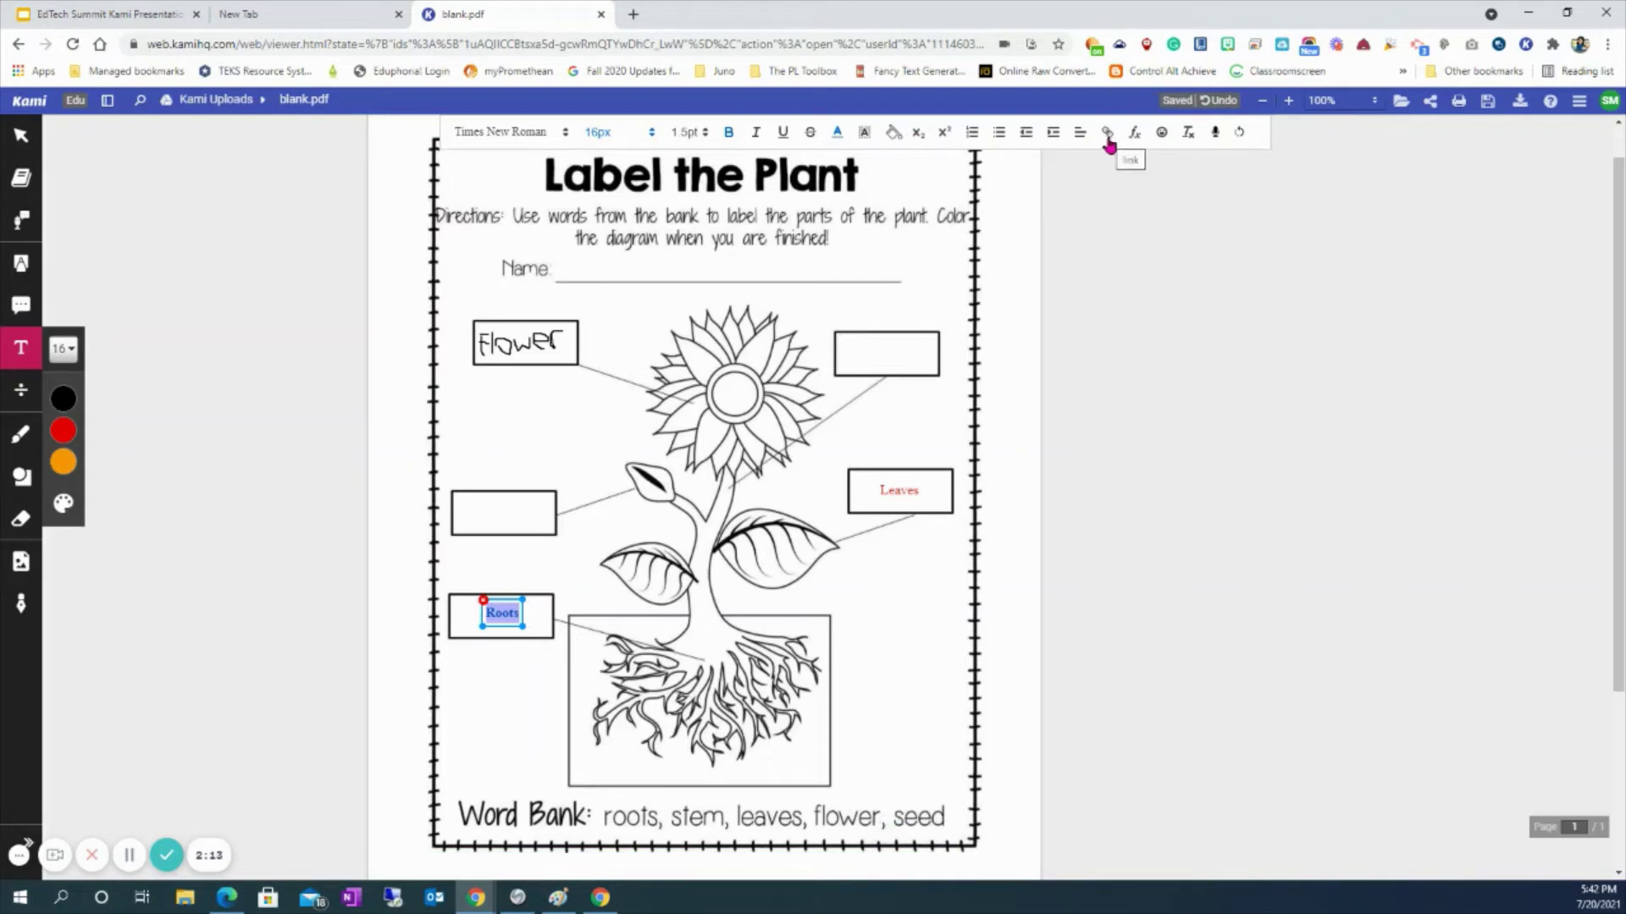
# - Try an emoji before Roots, remove it again, and finish editing the label
pyautogui.click(1163, 134)
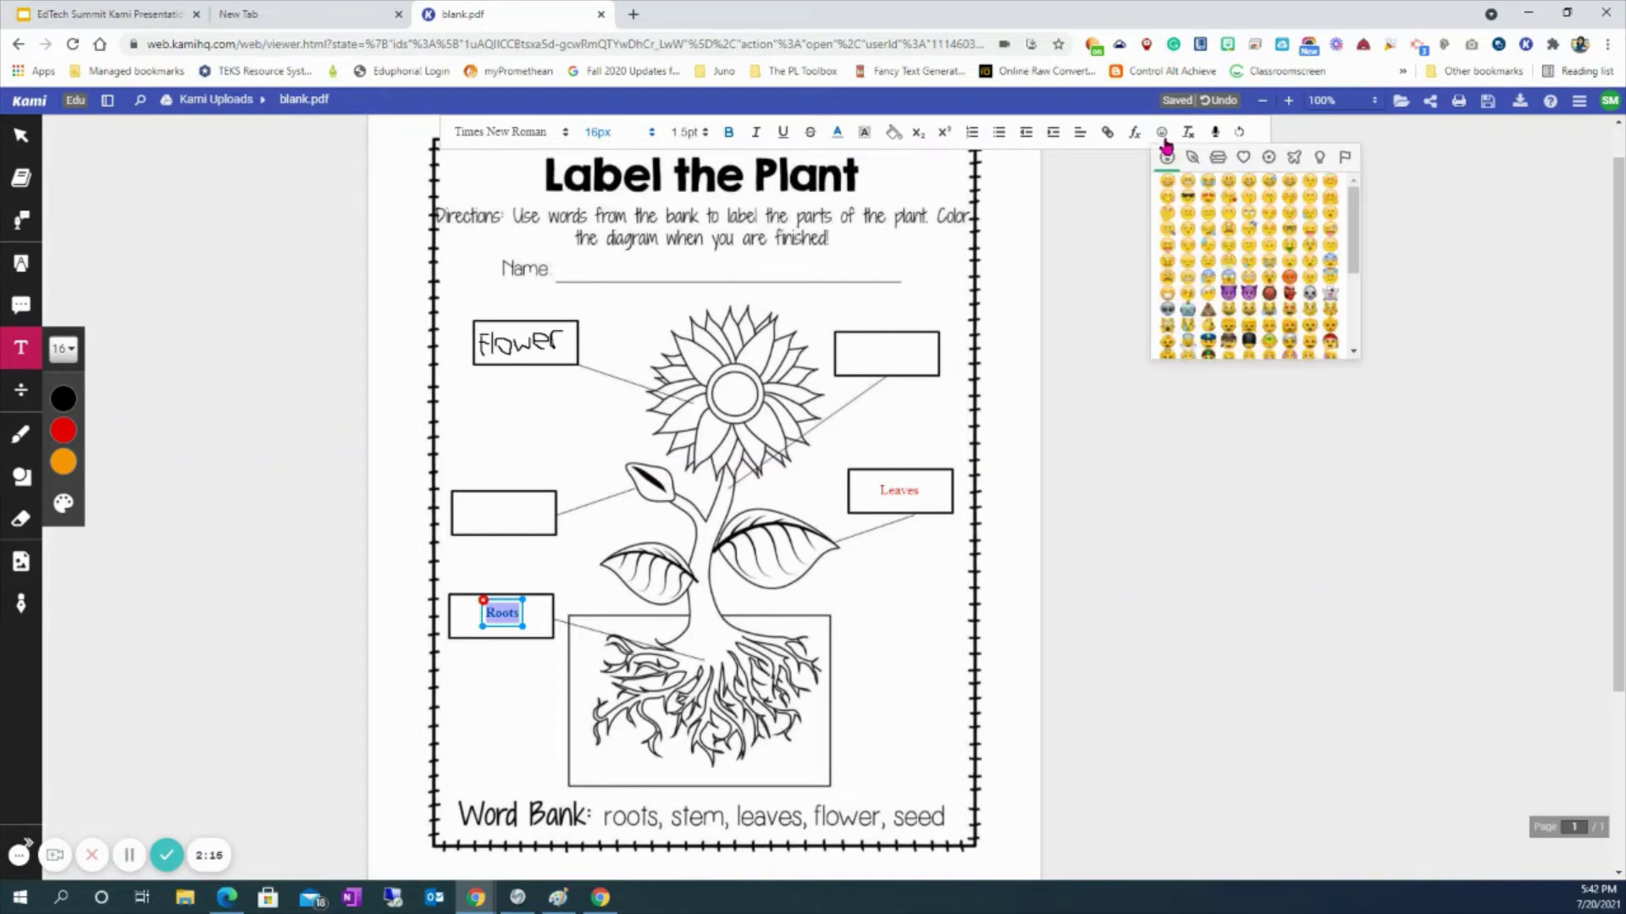
pyautogui.click(1184, 221)
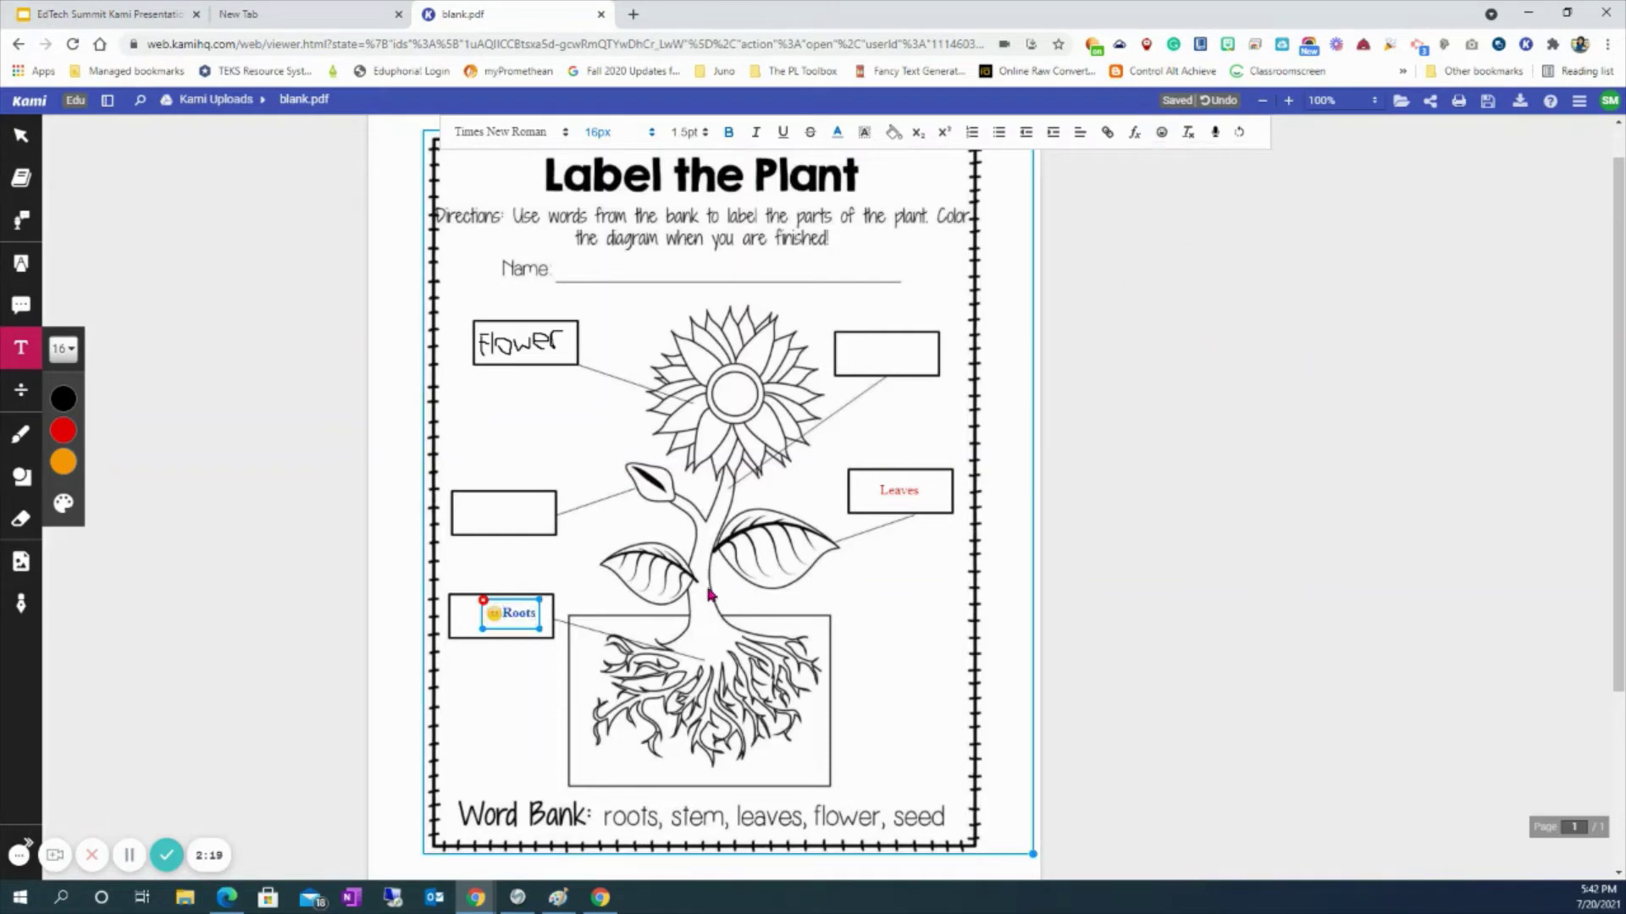
pyautogui.click(643, 608)
pyautogui.click(1175, 174)
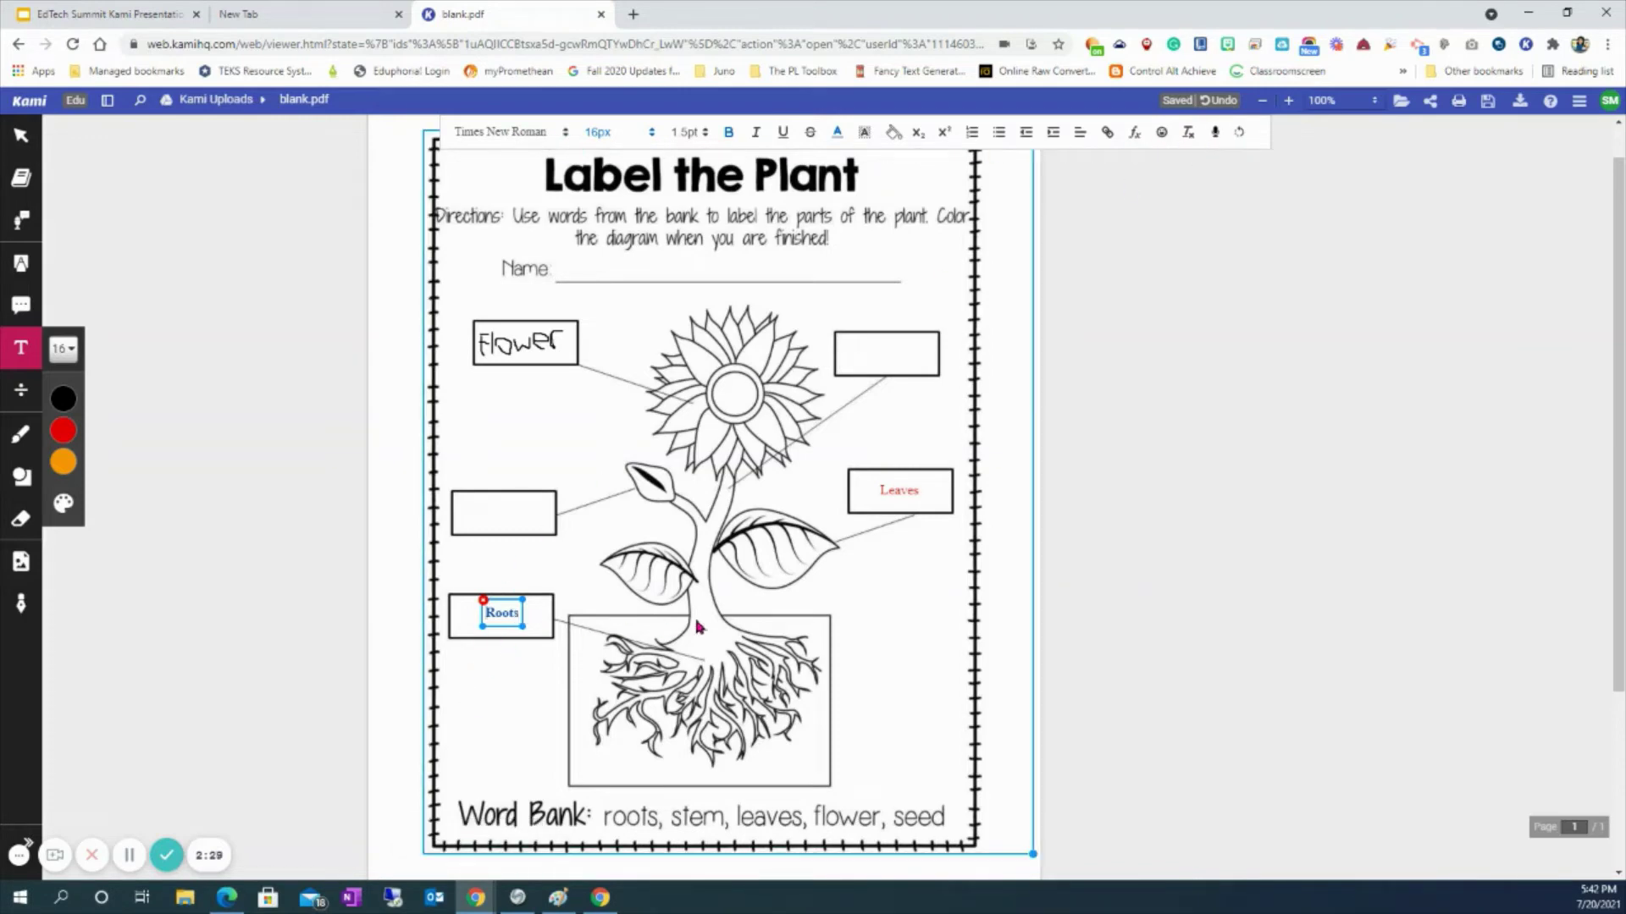
pyautogui.click(1201, 508)
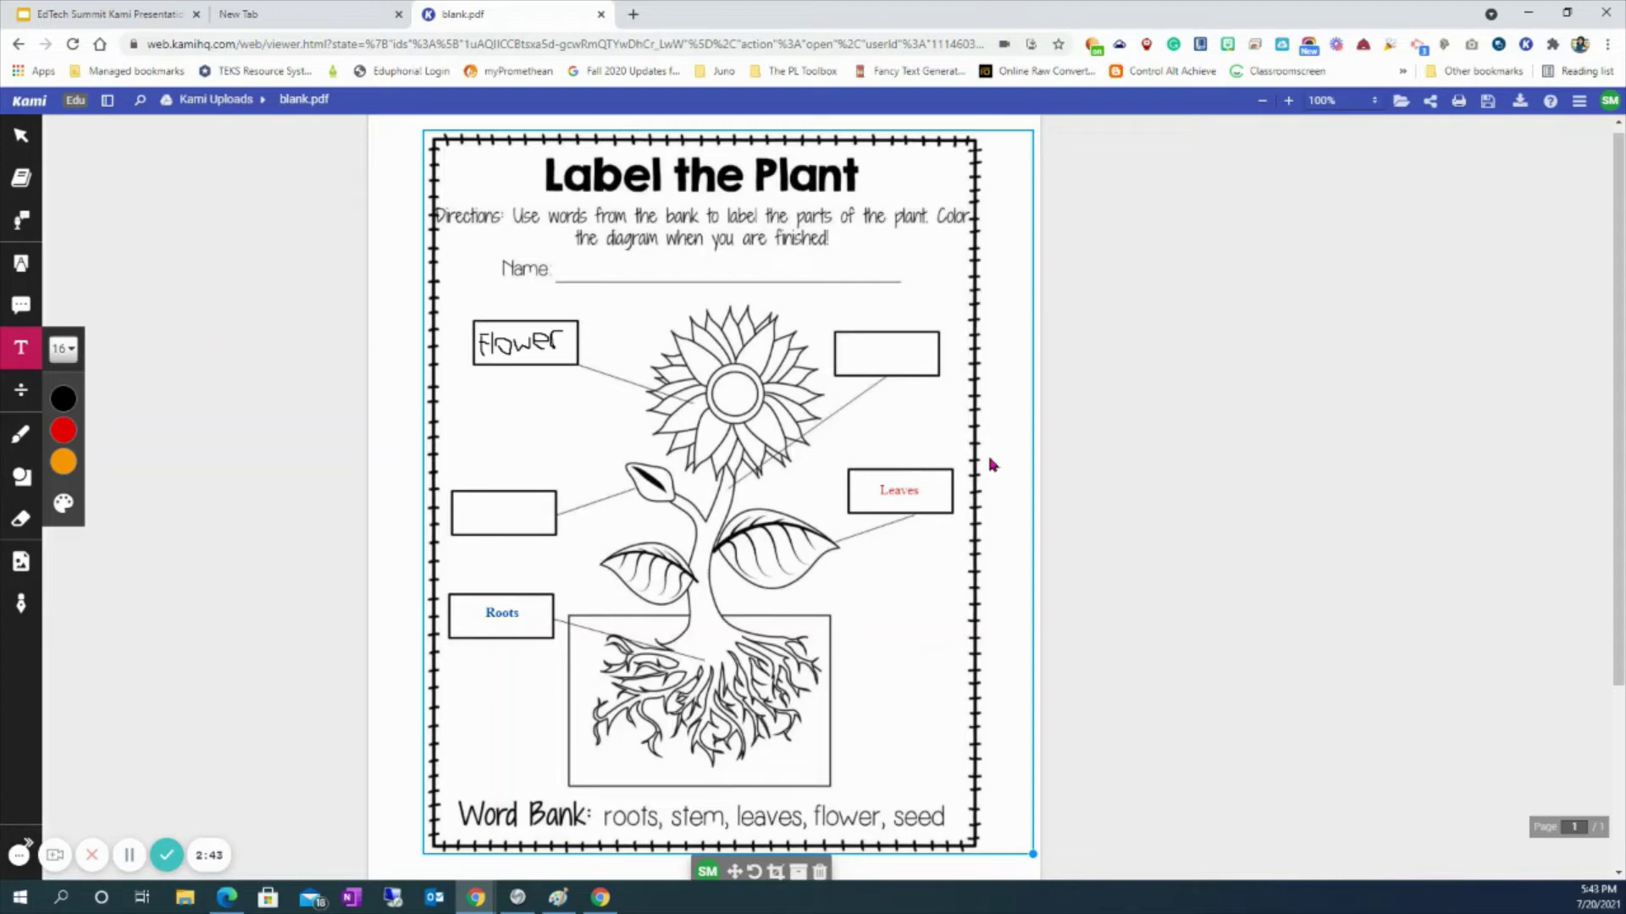
# - Create a new blank Kami document, grid.pdf, using the Grid Page type
pyautogui.click(22, 305)
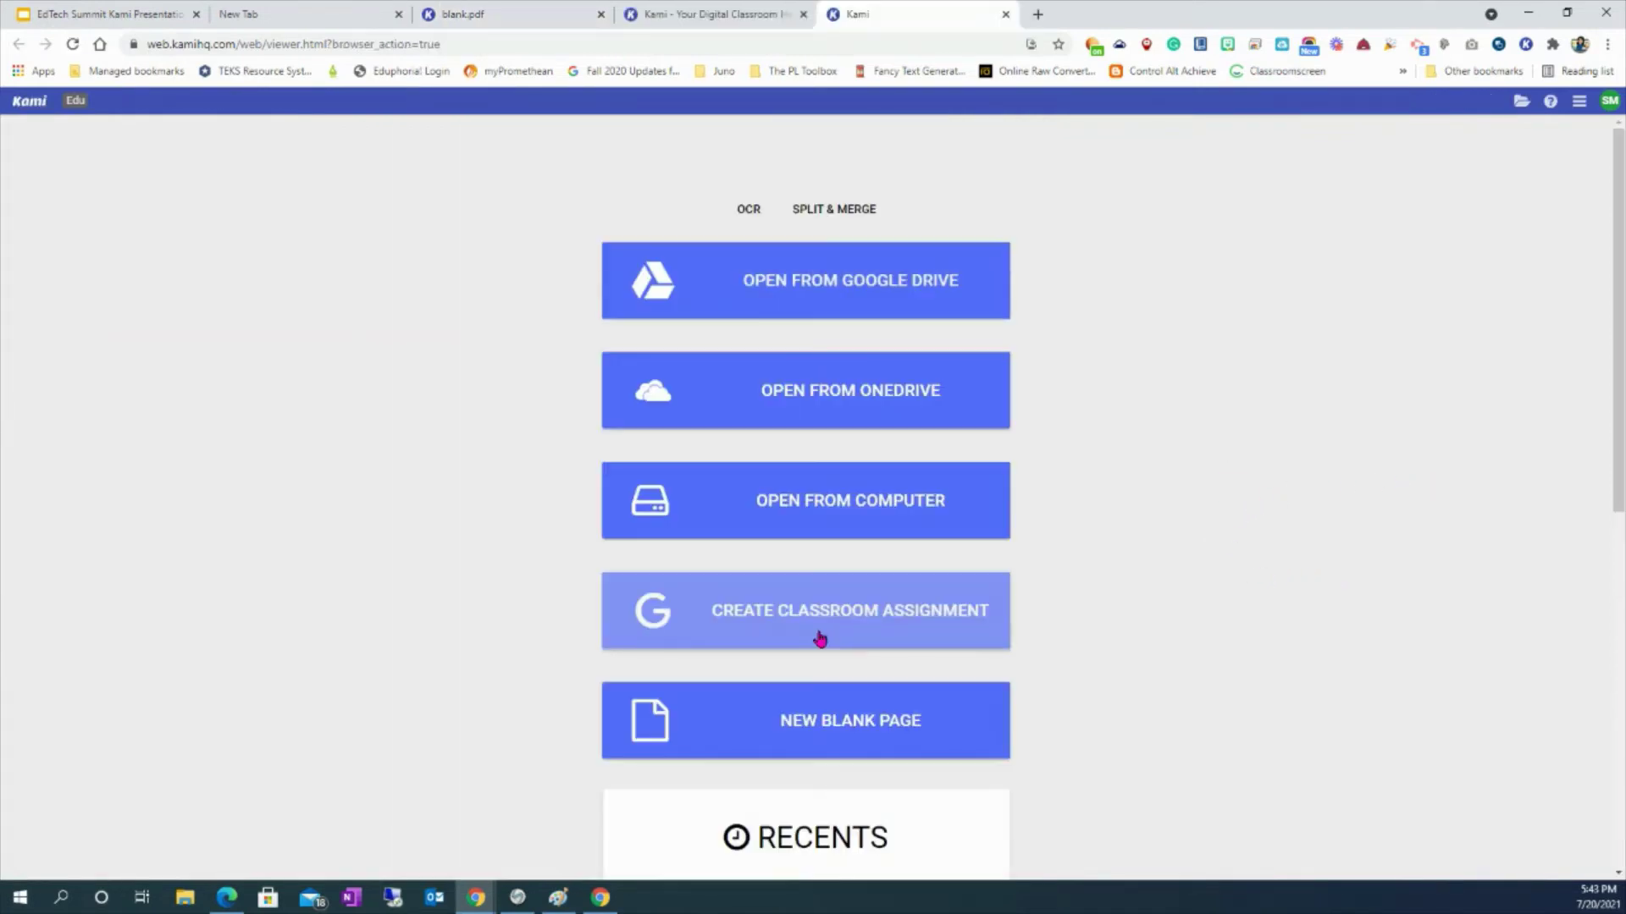
pyautogui.click(843, 739)
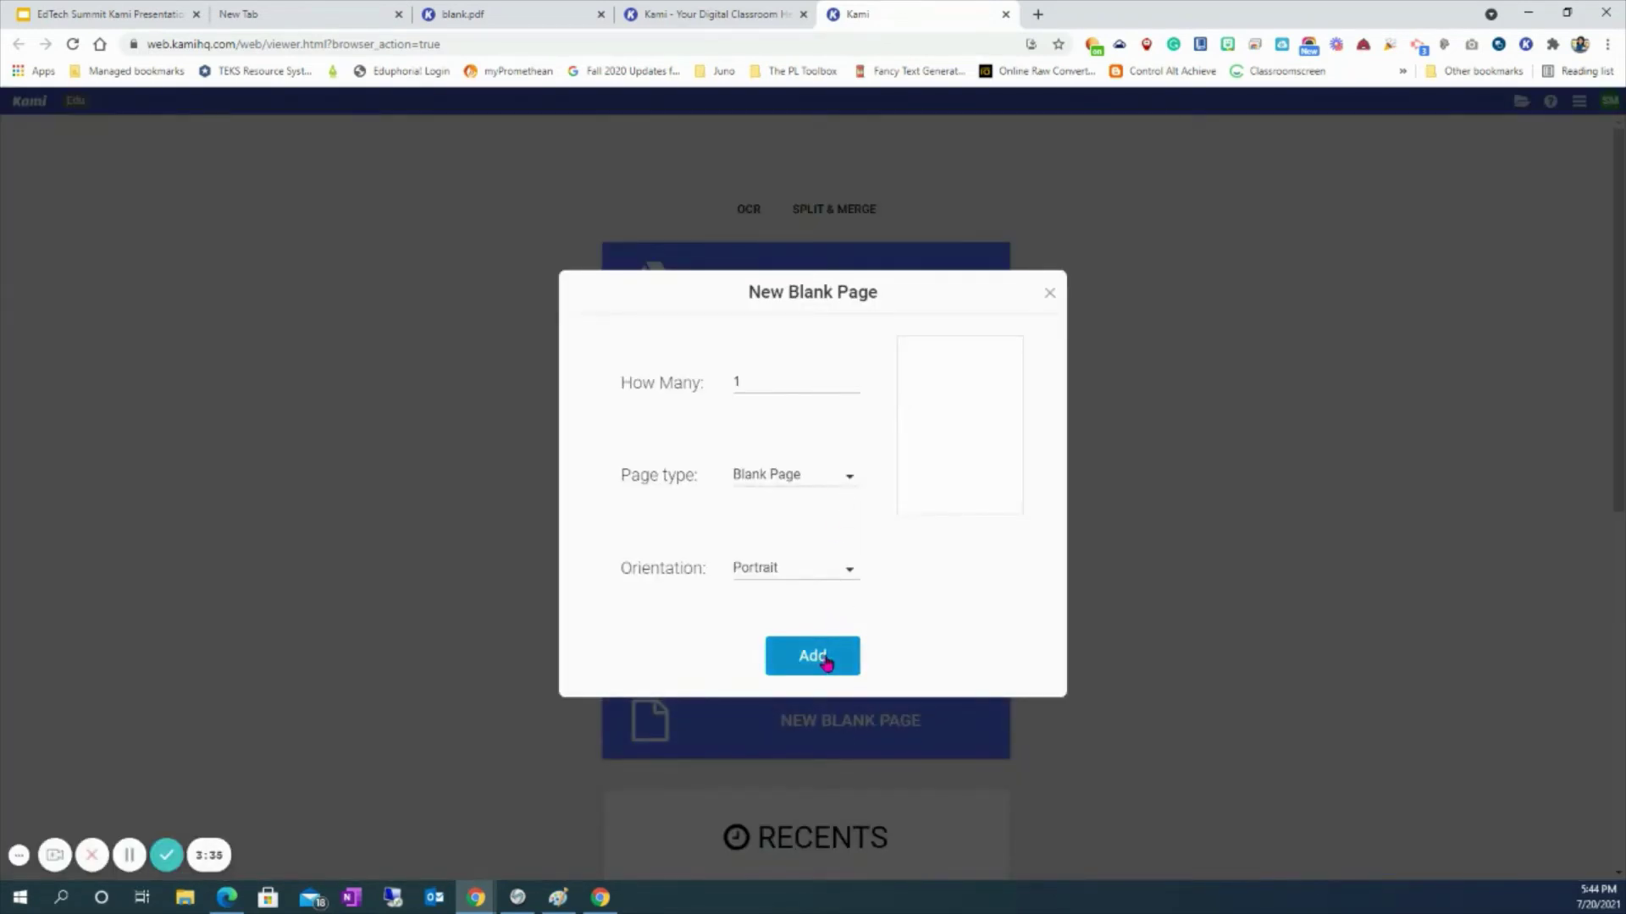
pyautogui.click(850, 481)
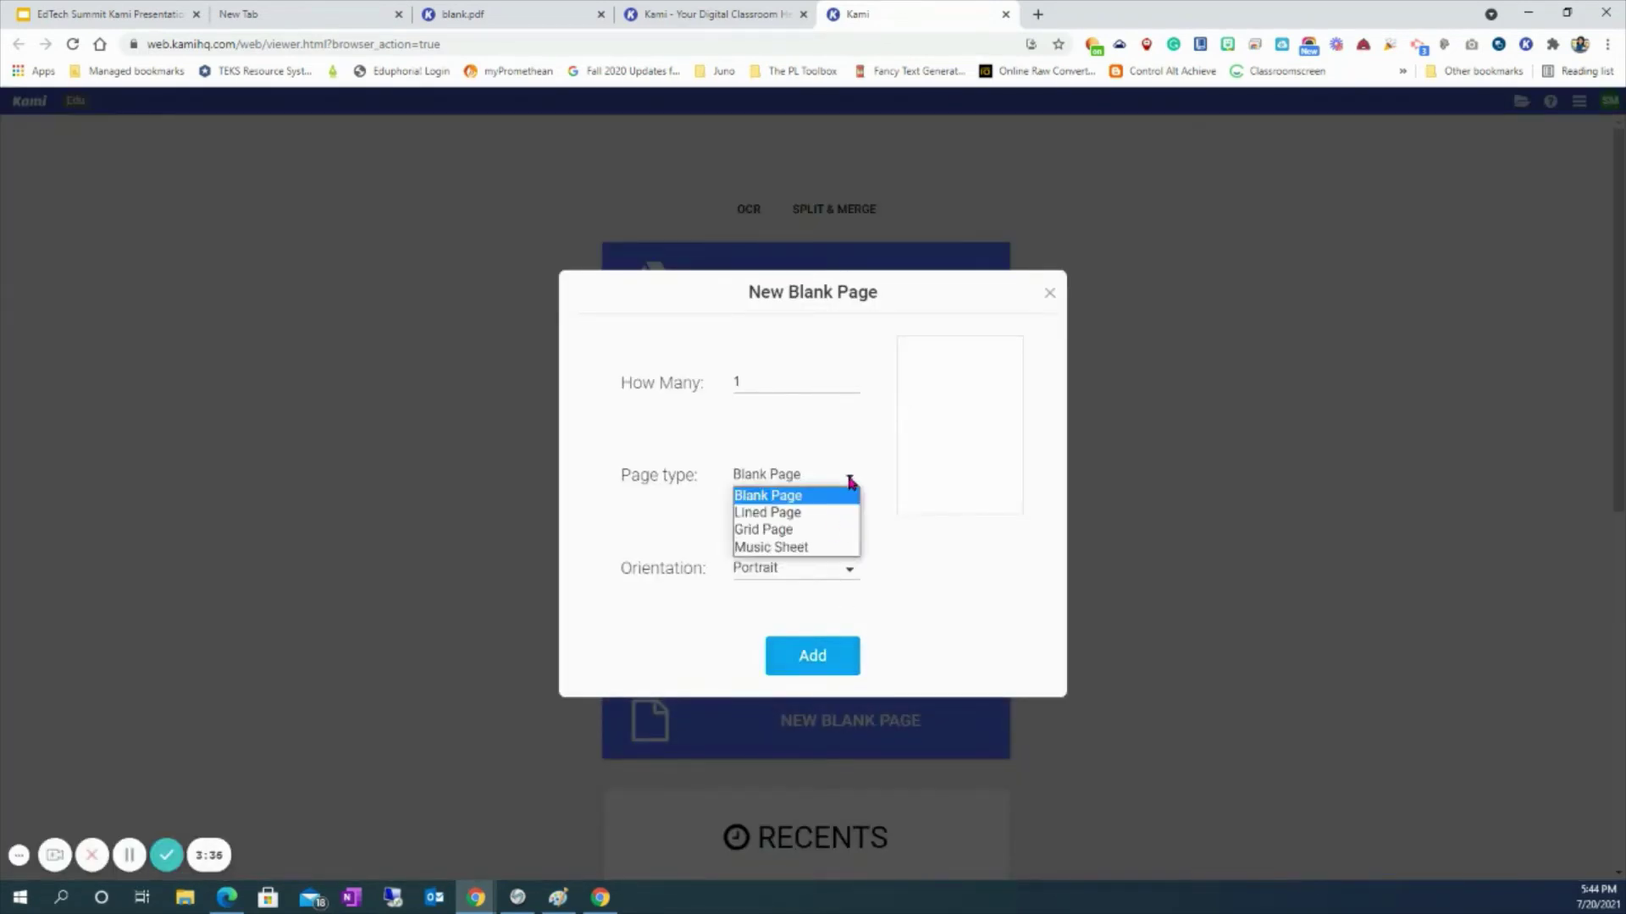
pyautogui.click(831, 531)
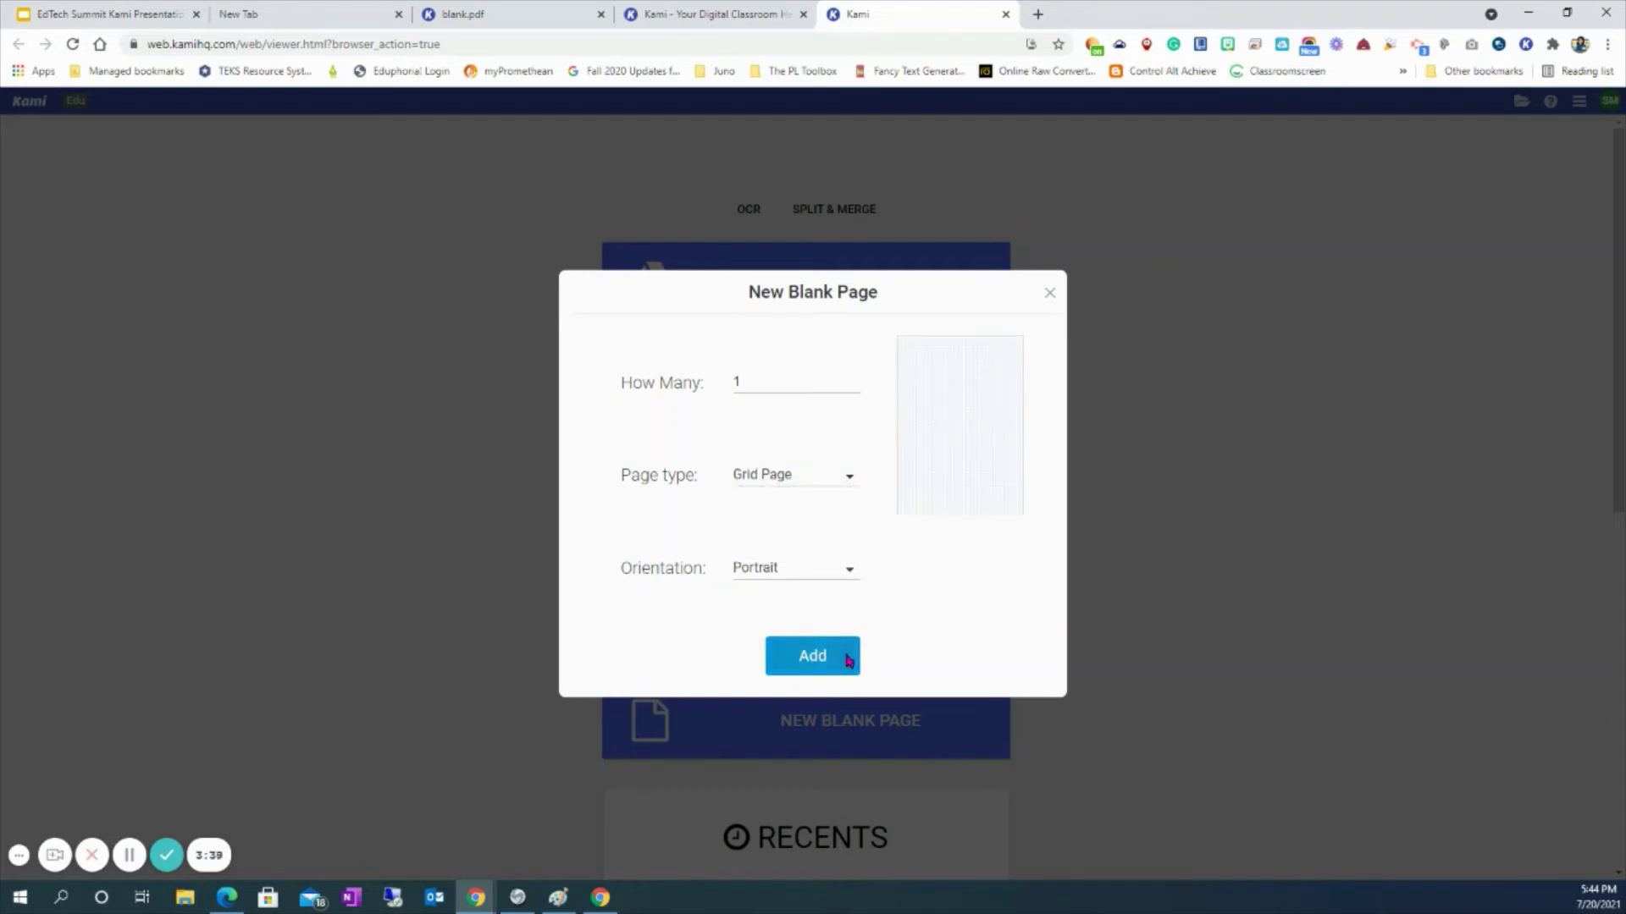
pyautogui.click(844, 650)
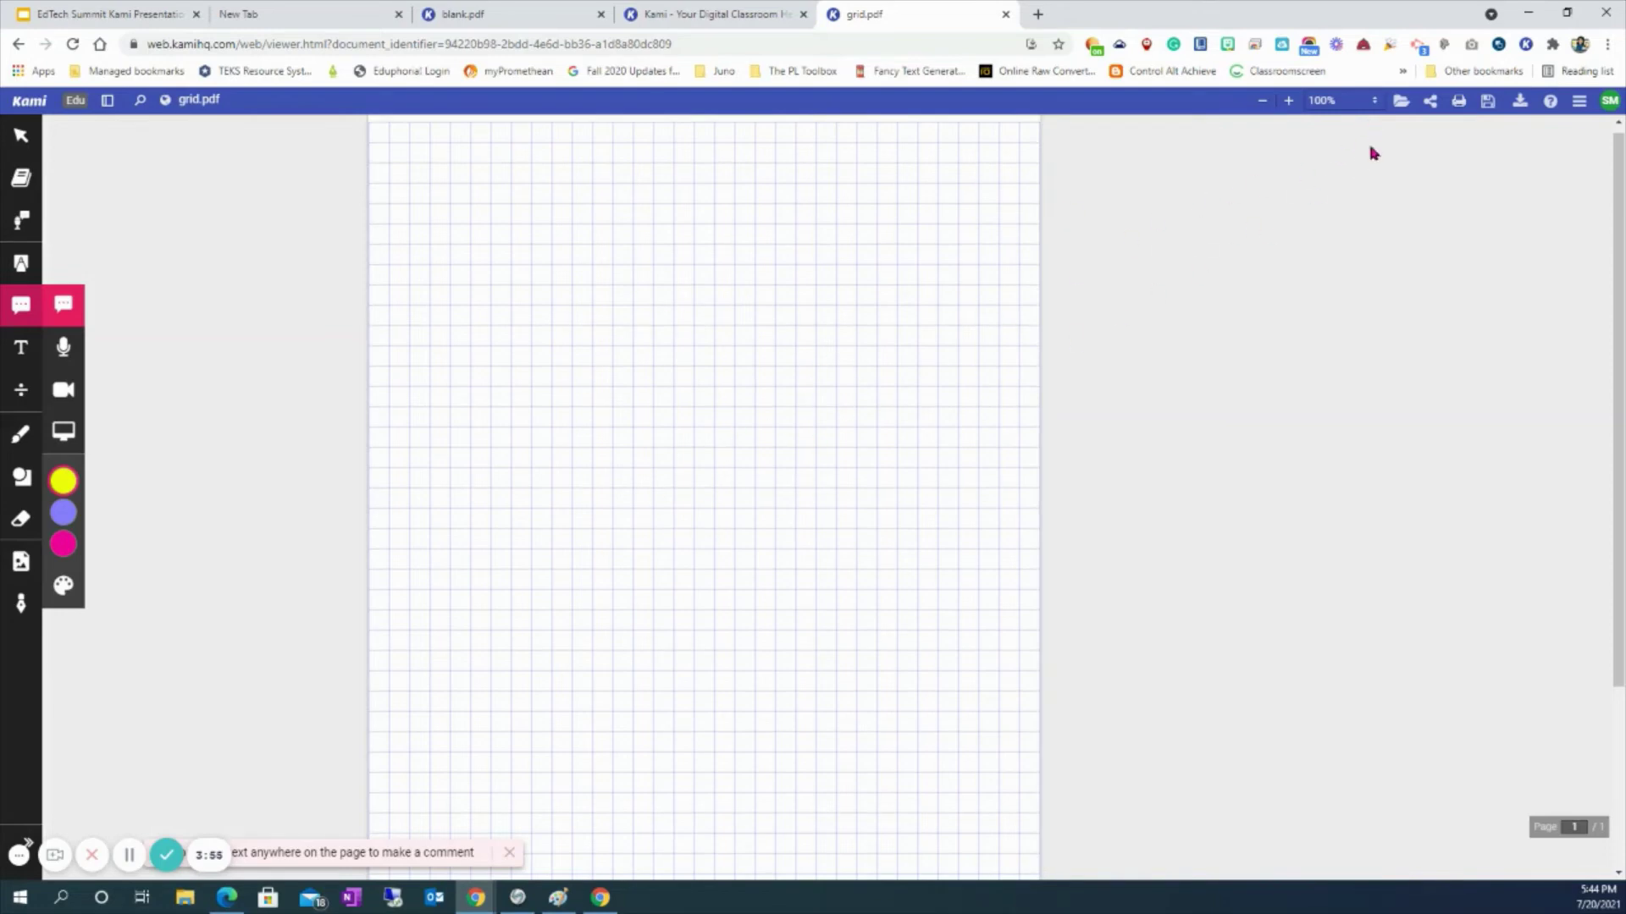
# - Upload grid.pdf to Google Drive, give anyone with the link Editor access, and copy the link
pyautogui.click(1431, 102)
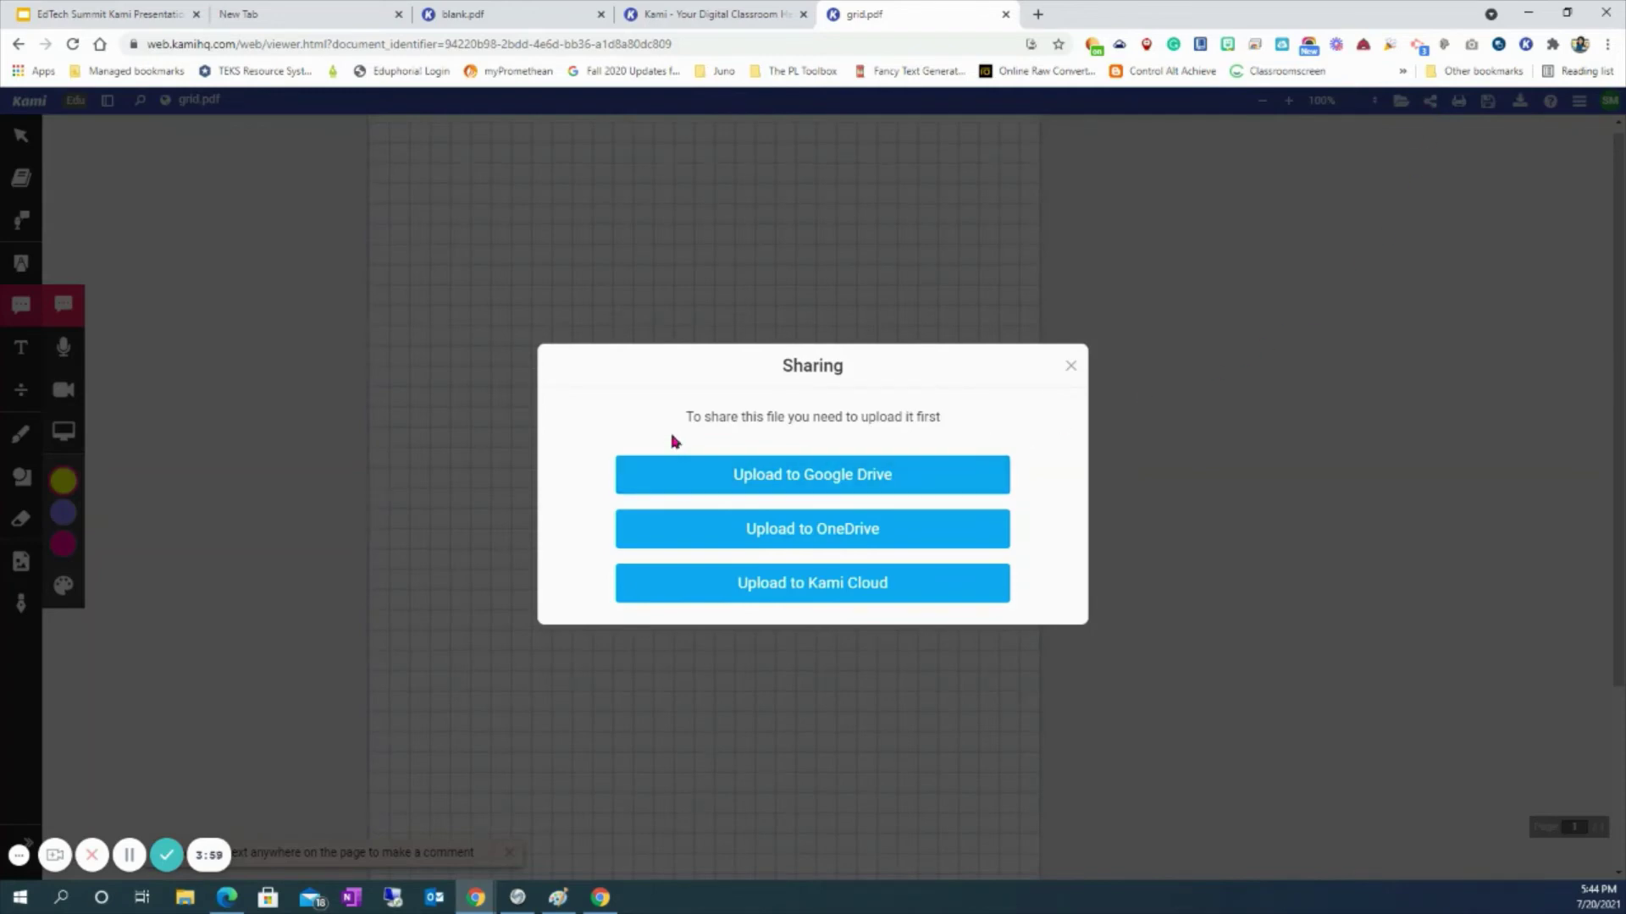
pyautogui.click(855, 489)
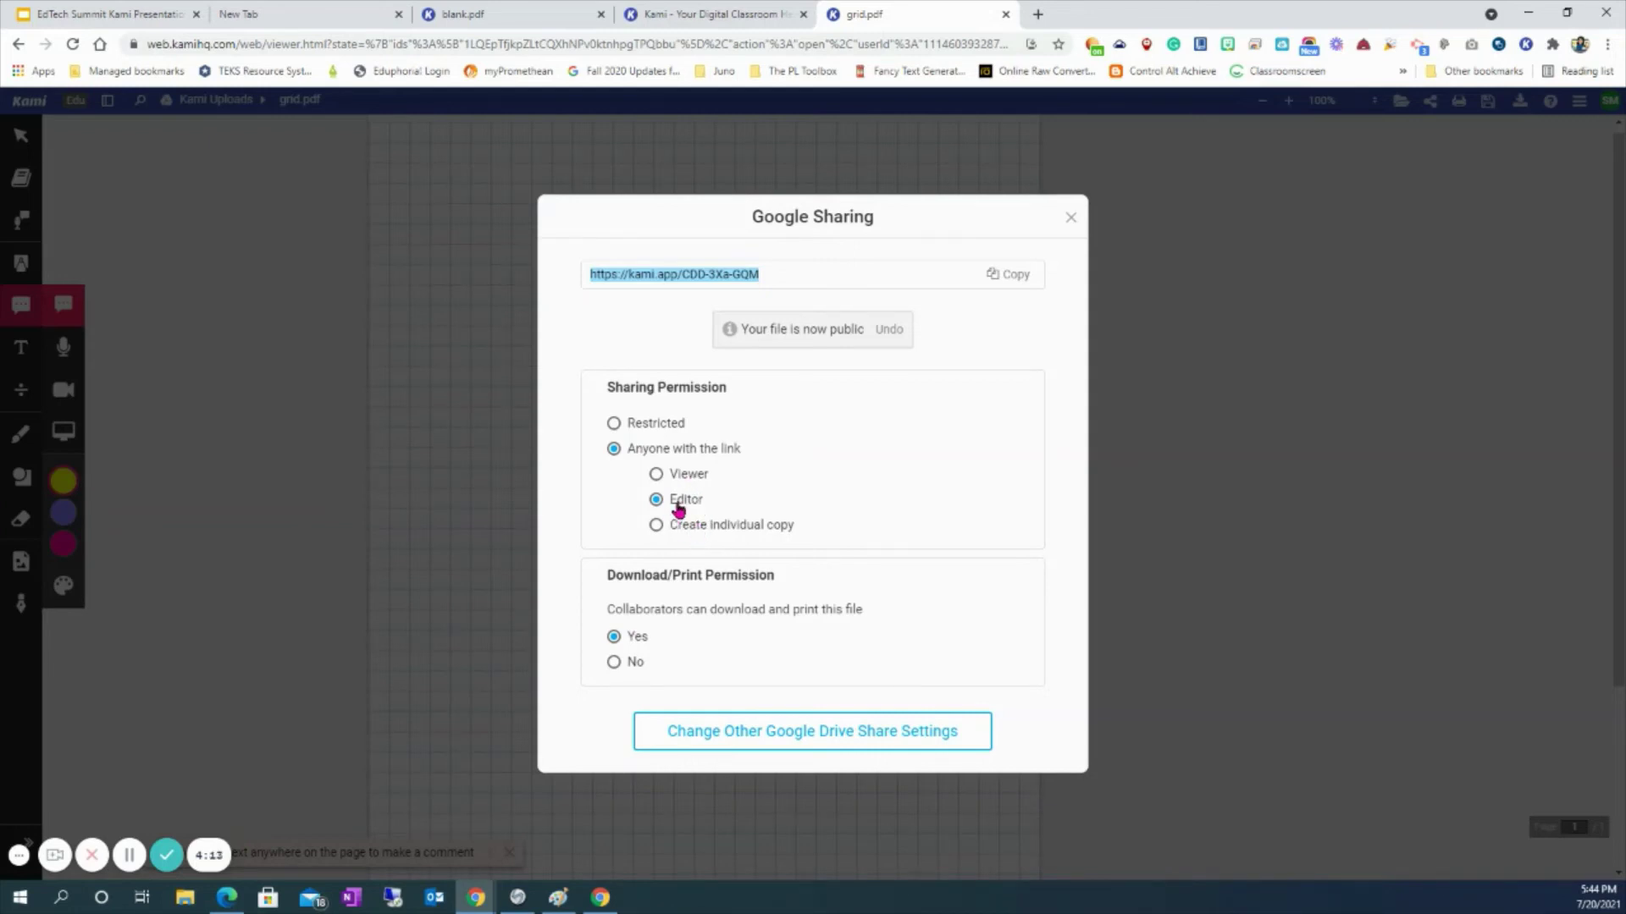
pyautogui.click(1008, 280)
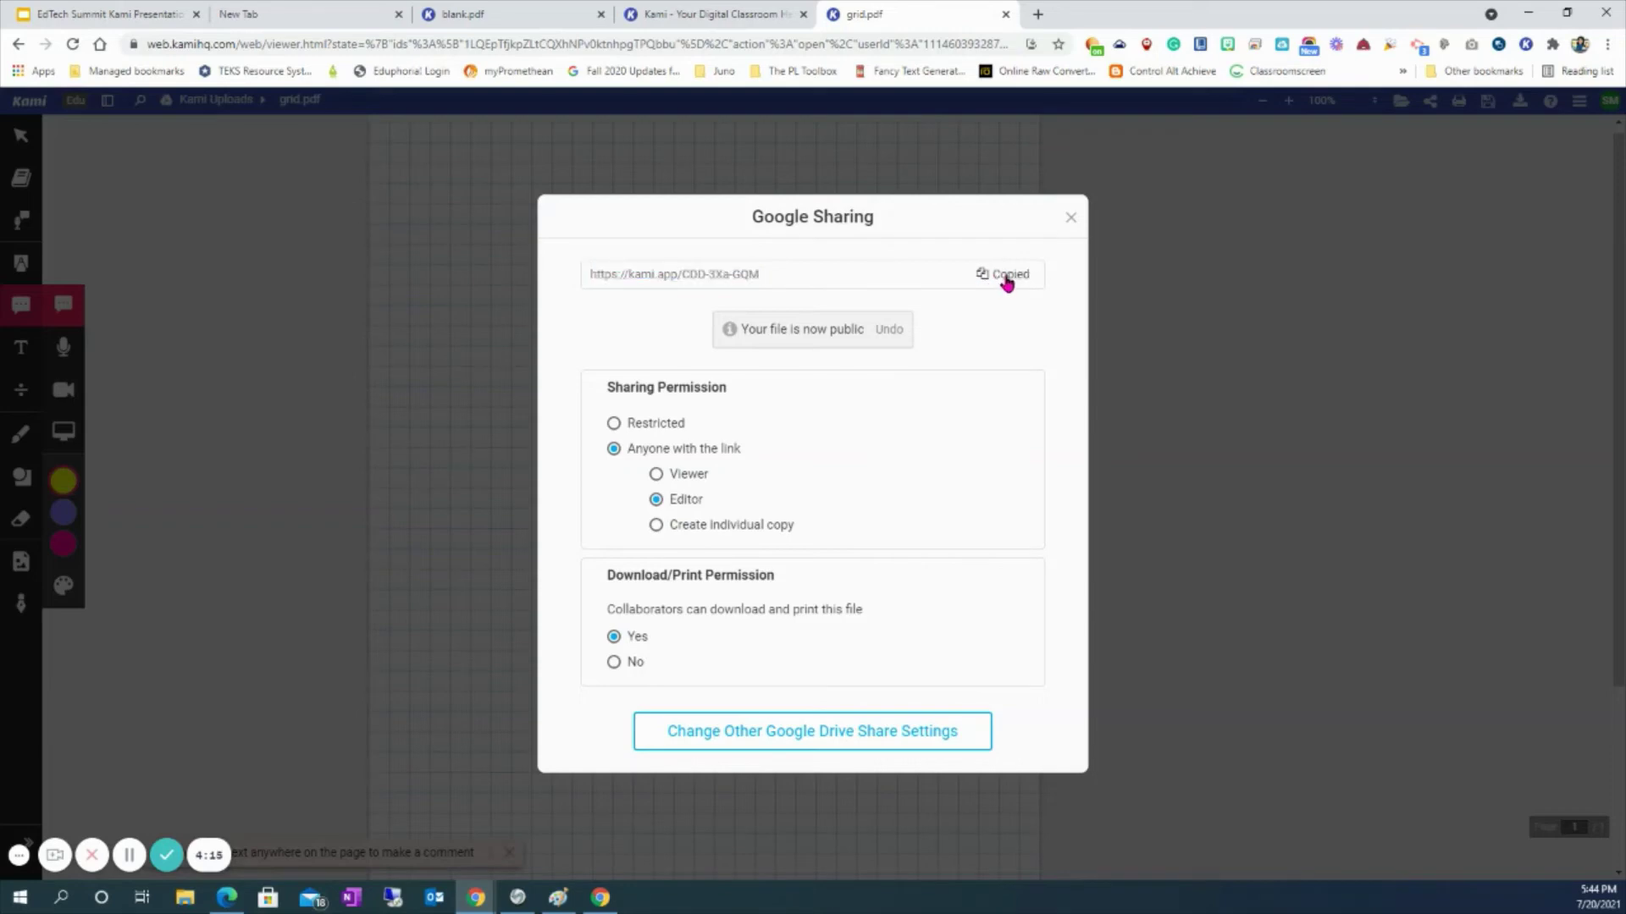
pyautogui.click(1071, 218)
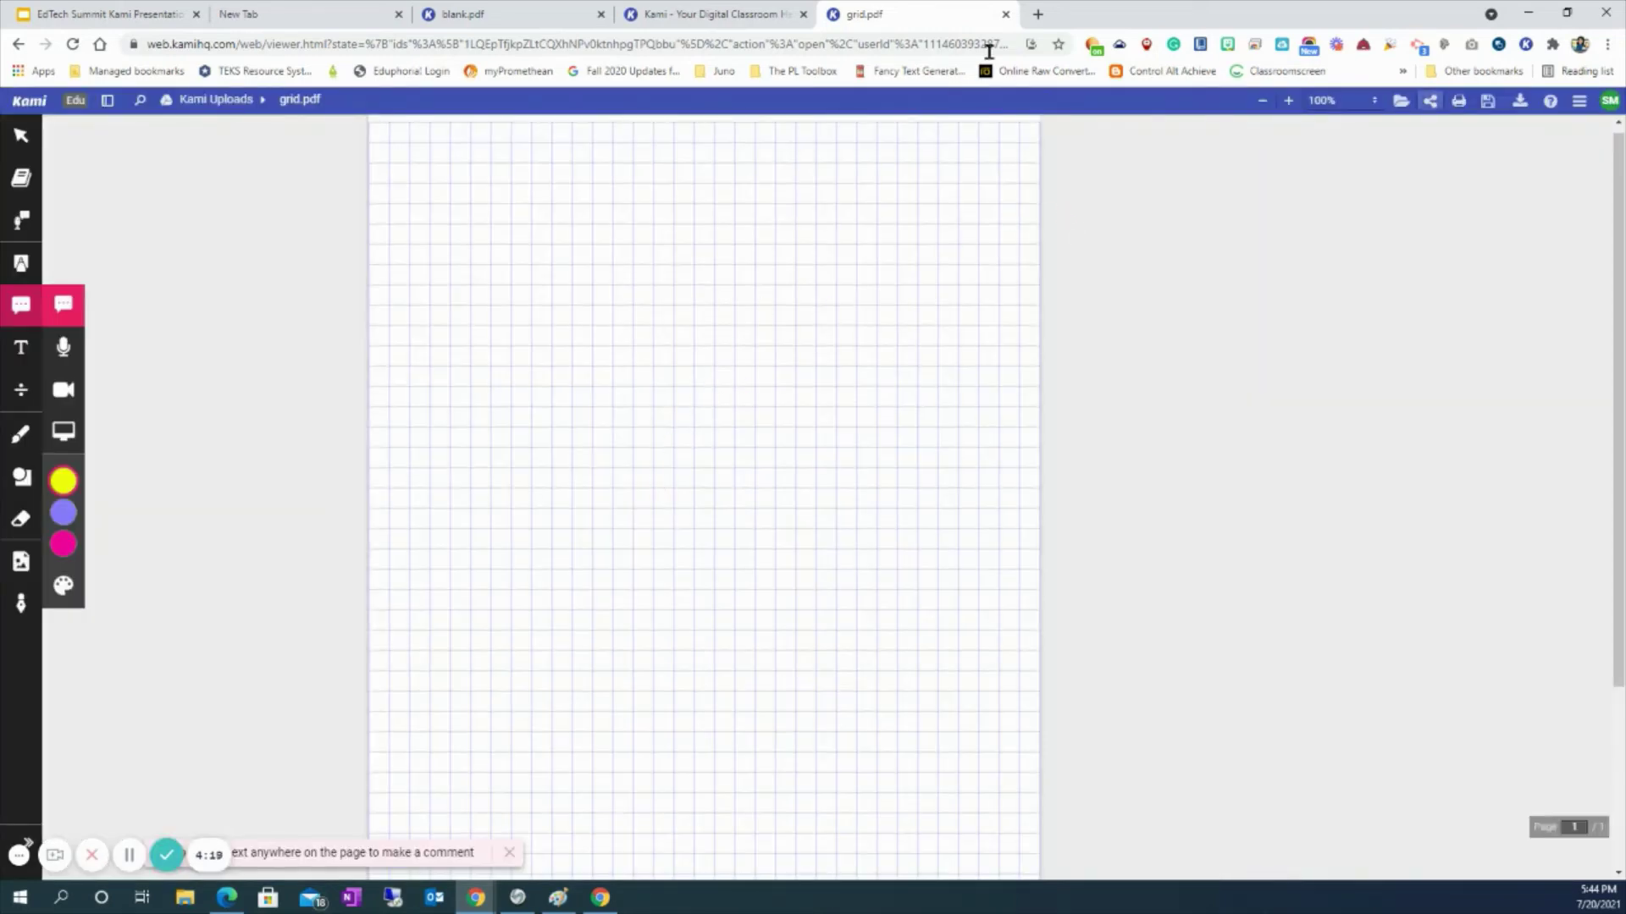
# - In a new tab, launch Schoology through the school district's ClassLink portal
pyautogui.click(1038, 15)
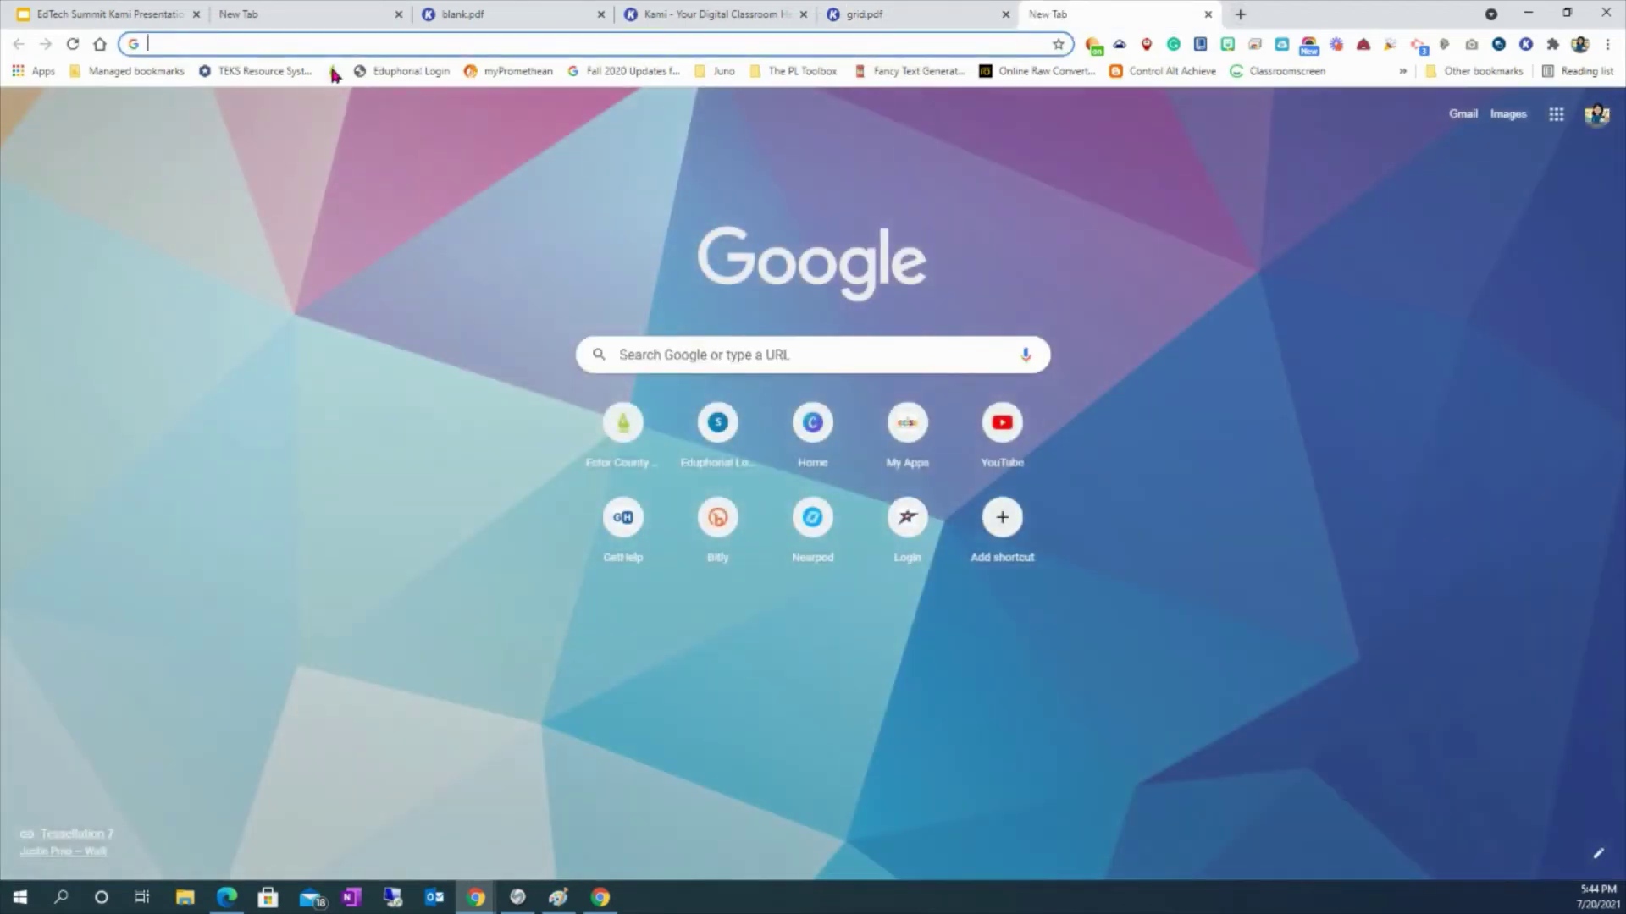
pyautogui.click(333, 71)
pyautogui.moveTo(550, 146)
pyautogui.click(570, 207)
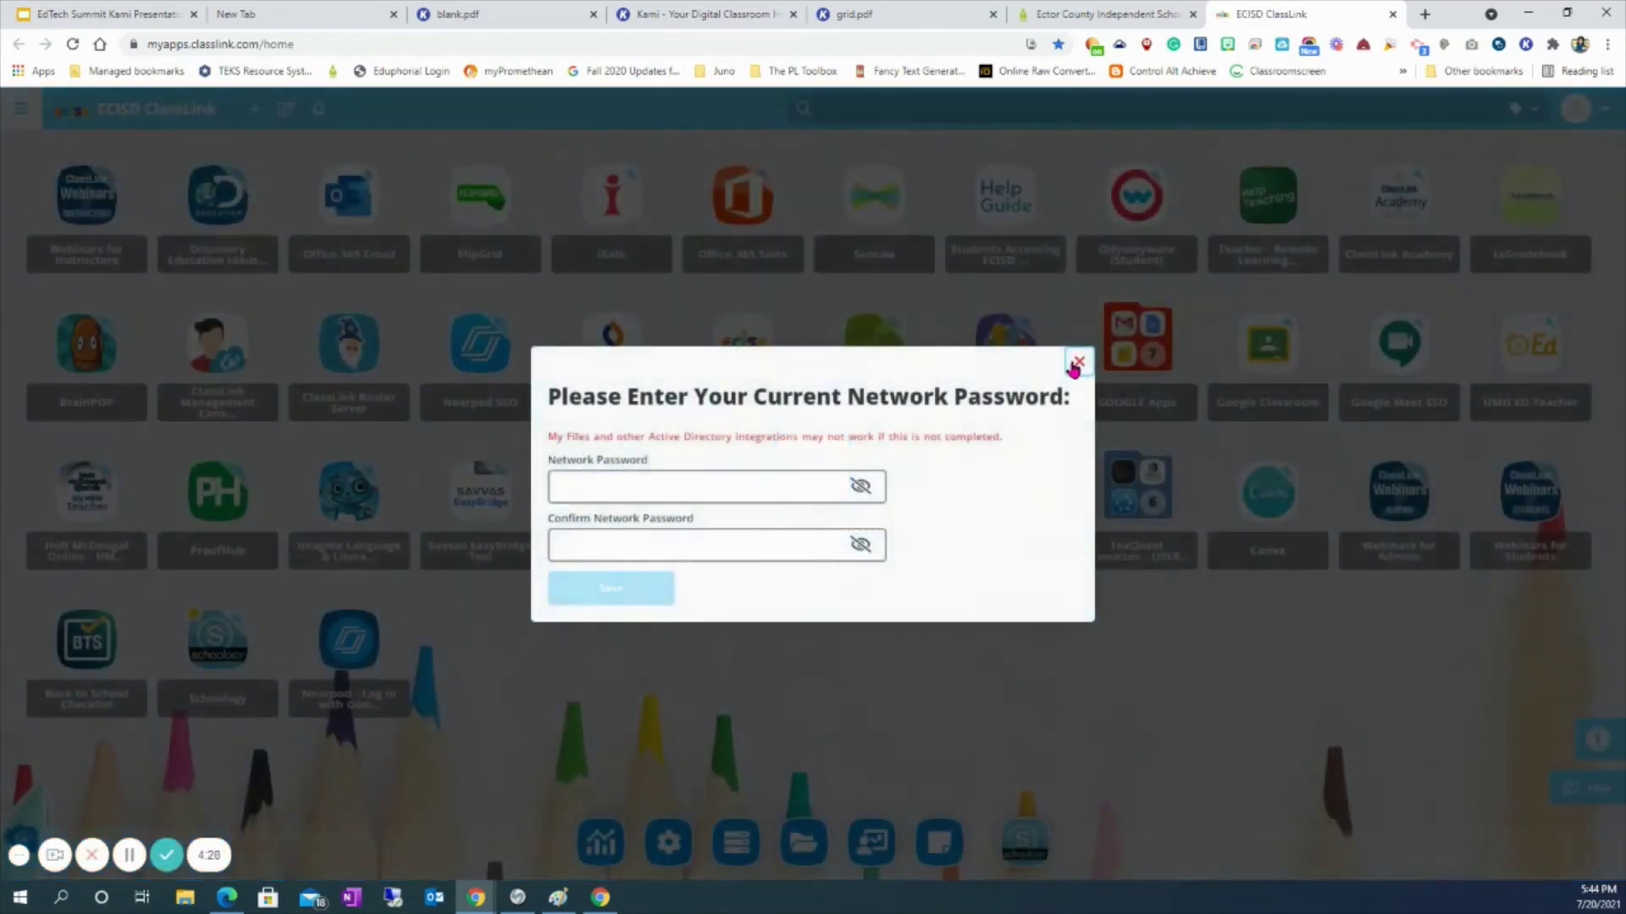
pyautogui.click(1073, 361)
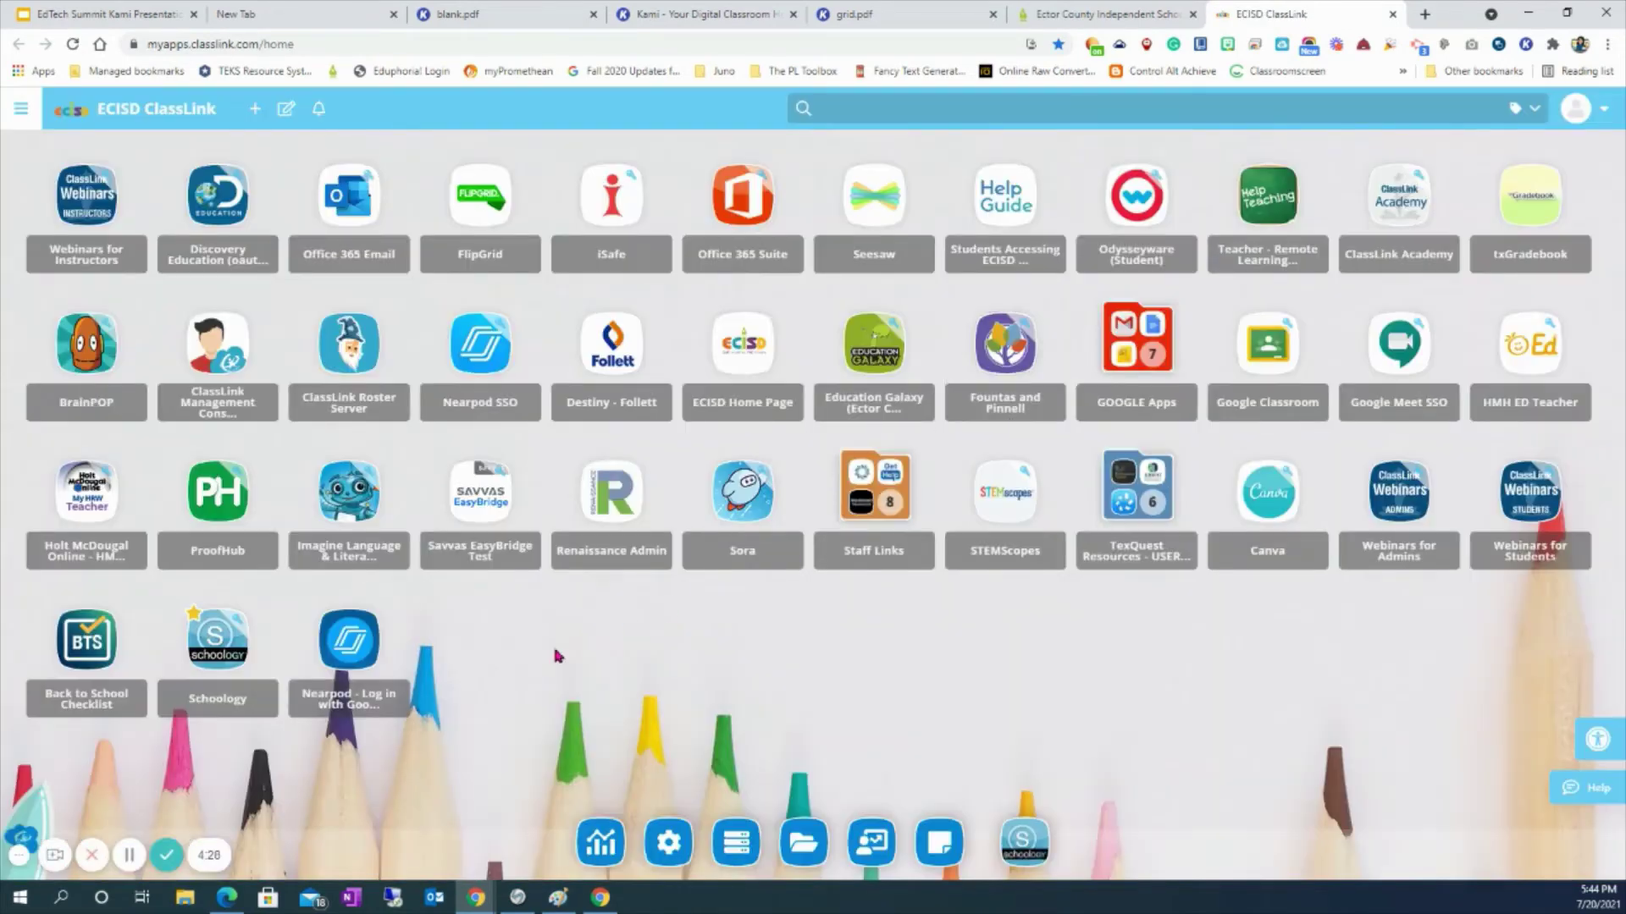
pyautogui.click(219, 660)
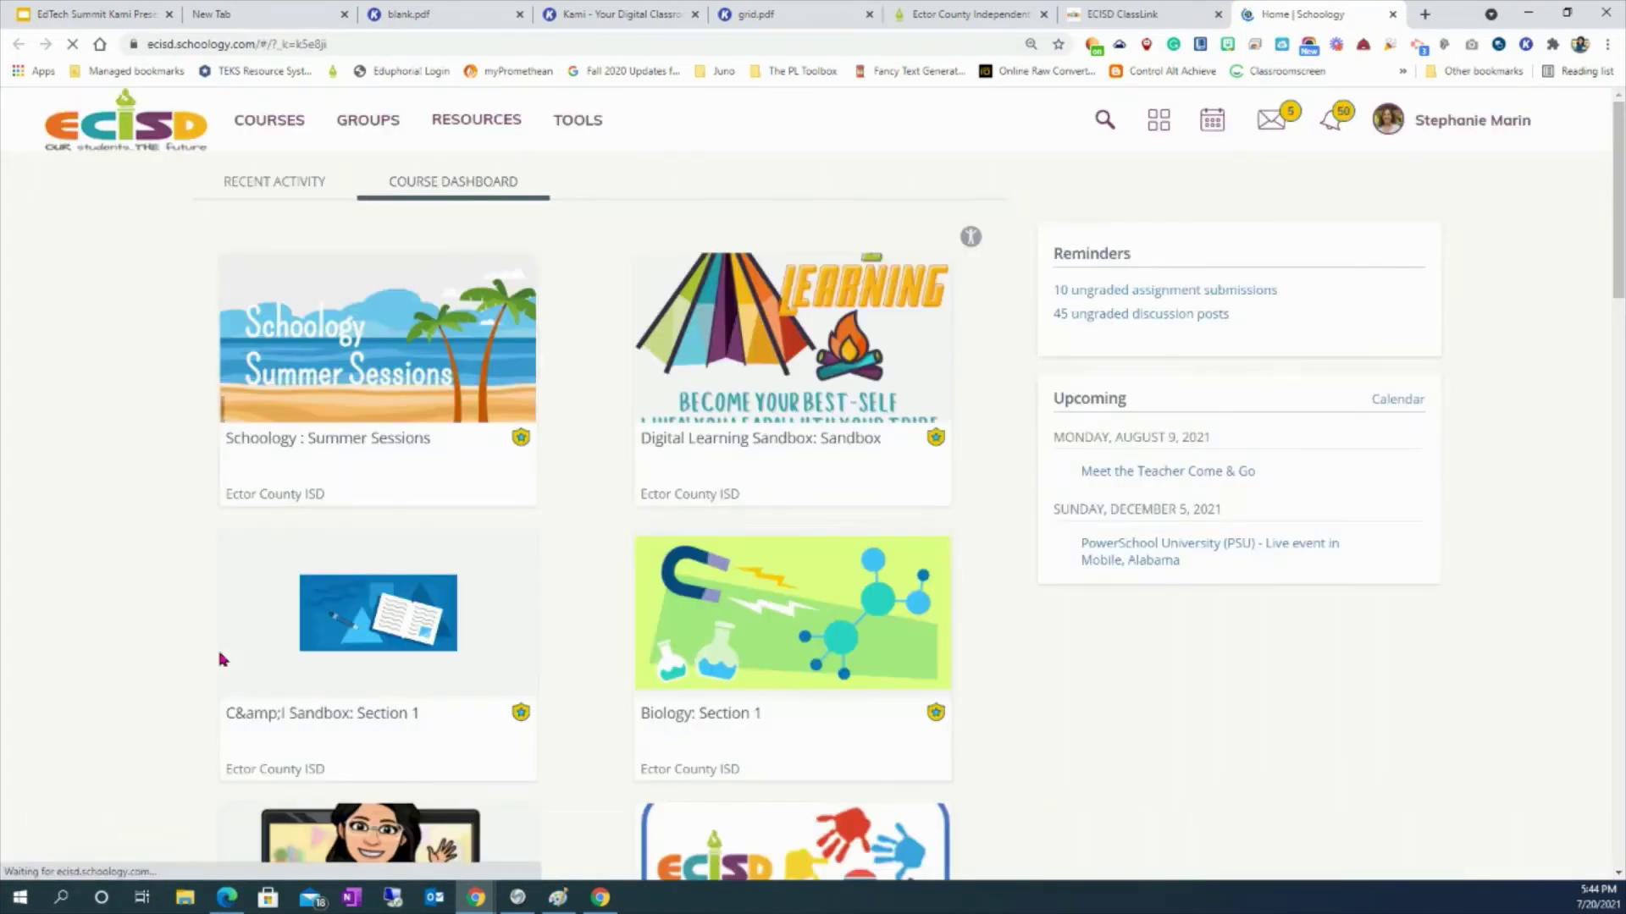
# - Open Biology: Section 1 and start adding a new Page to its materials
pyautogui.click(763, 633)
pyautogui.click(514, 256)
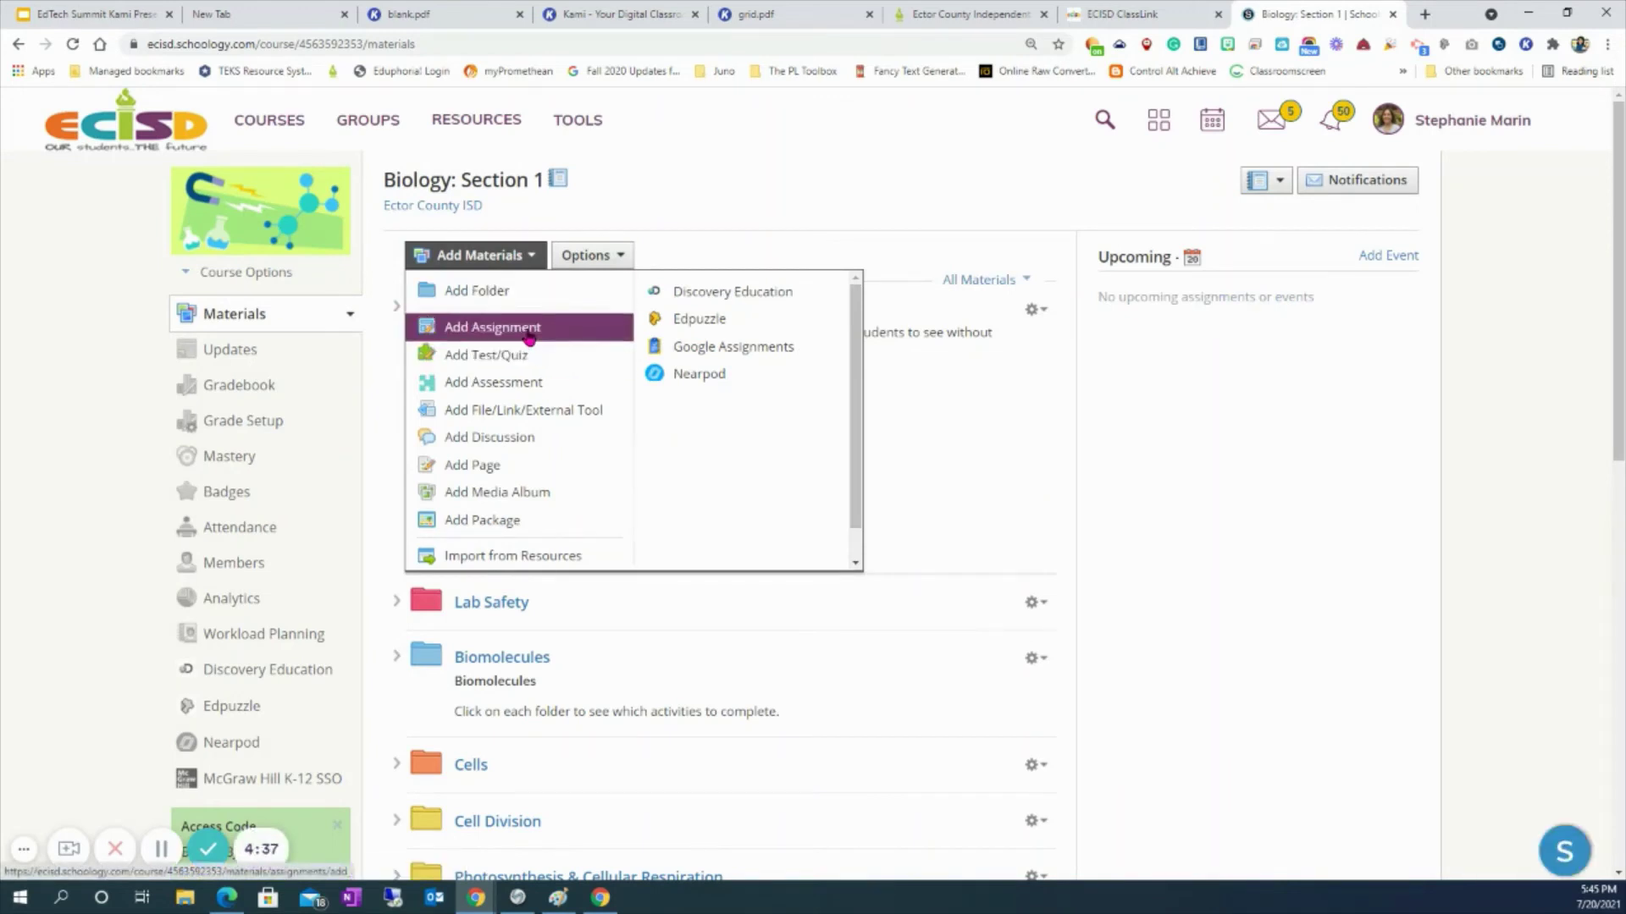
pyautogui.click(525, 461)
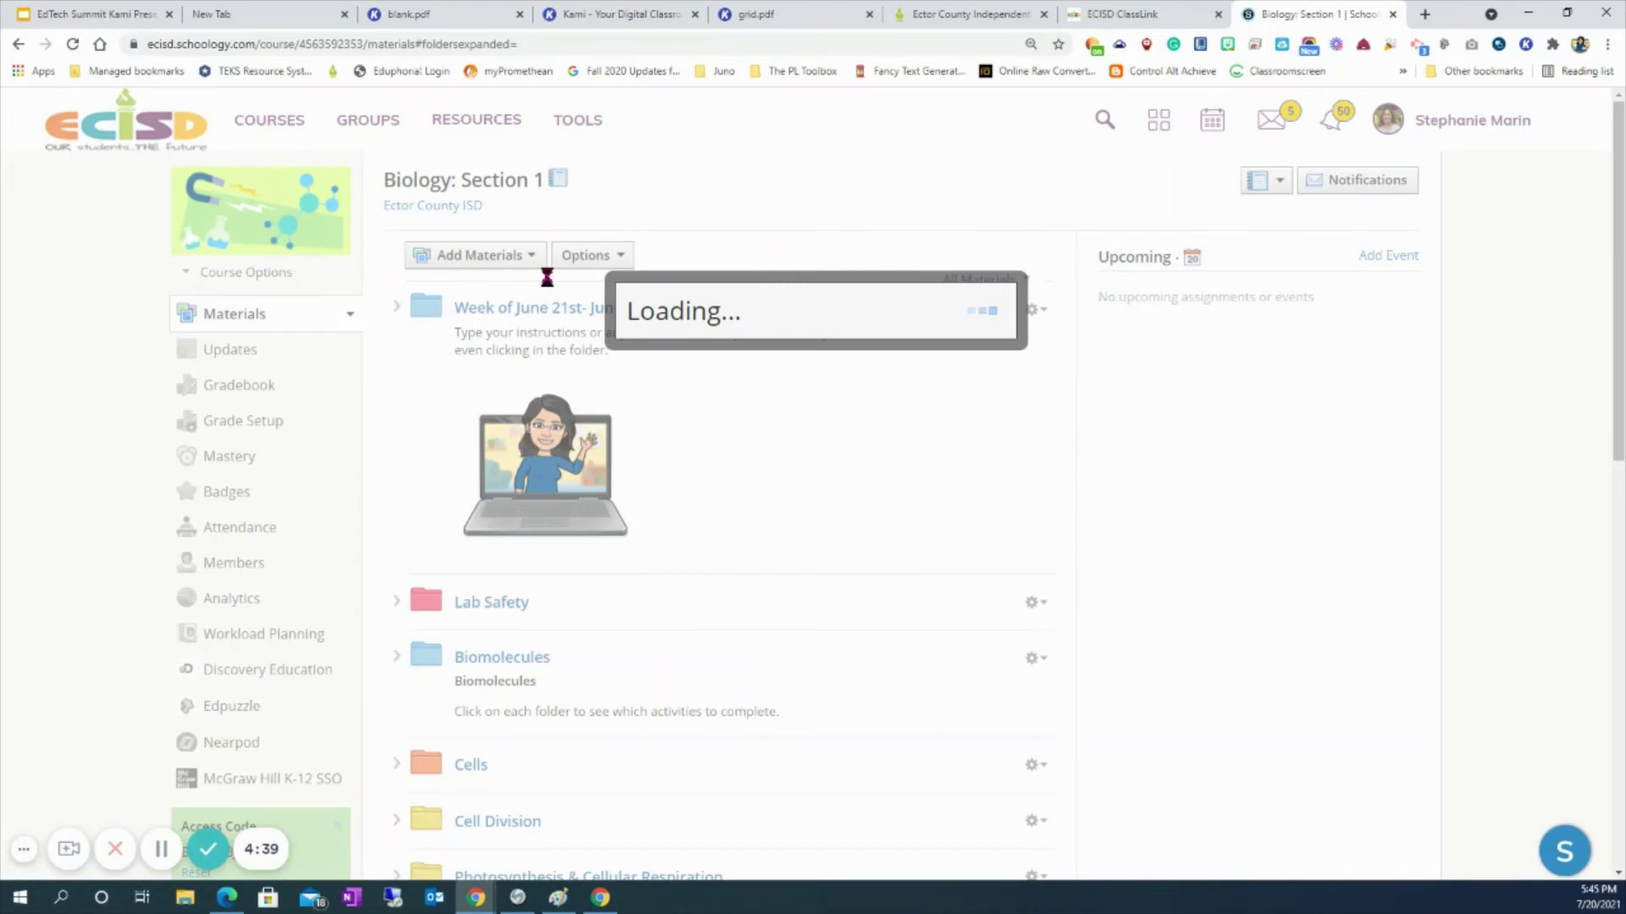
# - Give the page a title and write the sentence inviting students to collaborate on the graph sheet
pyautogui.write('Km')
pyautogui.press('BackSpace')
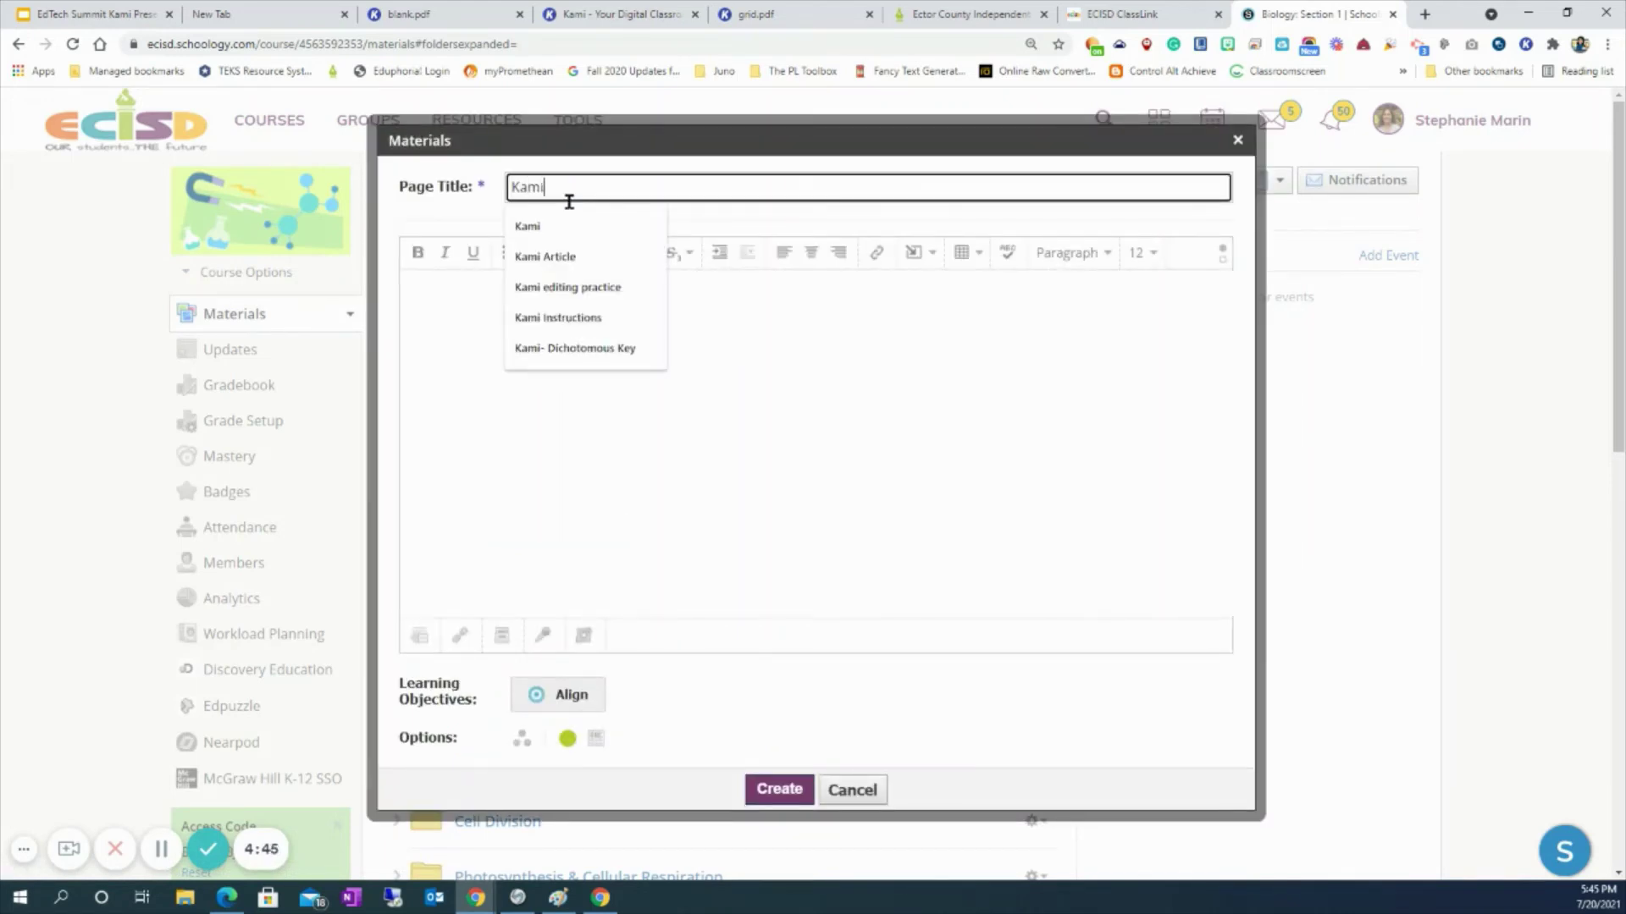
pyautogui.click(480, 341)
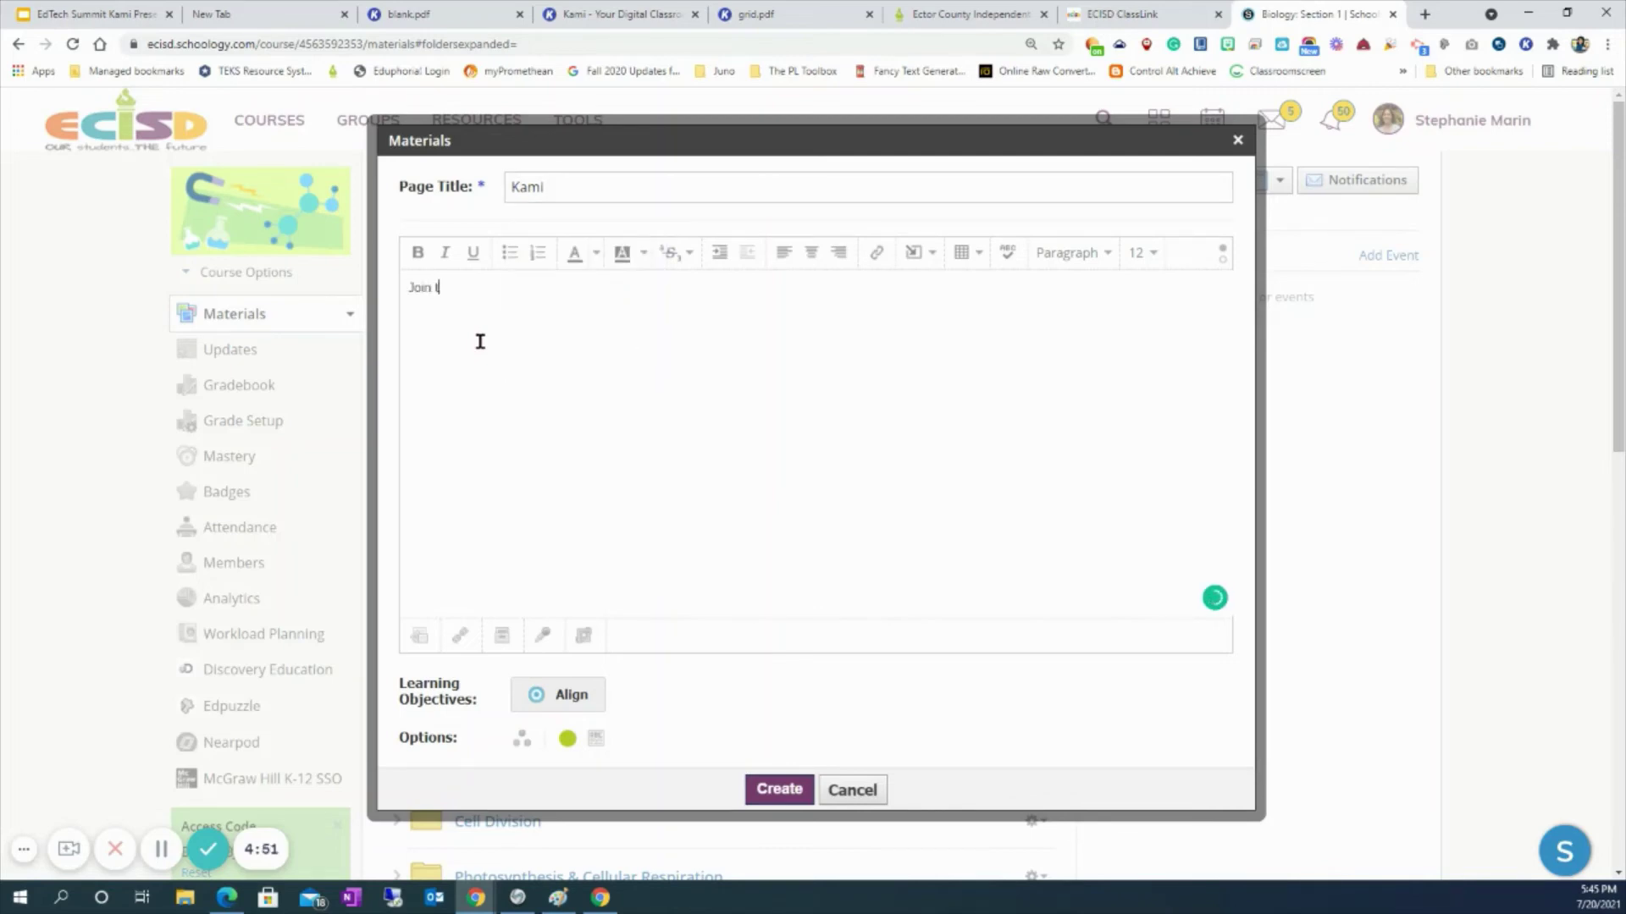
pyautogui.press('BackSpace')
pyautogui.press('BackSpace')
pyautogui.press('BackSpace')
pyautogui.press('BackSpace')
pyautogui.press('BackSpace')
pyautogui.write('on the grapg')
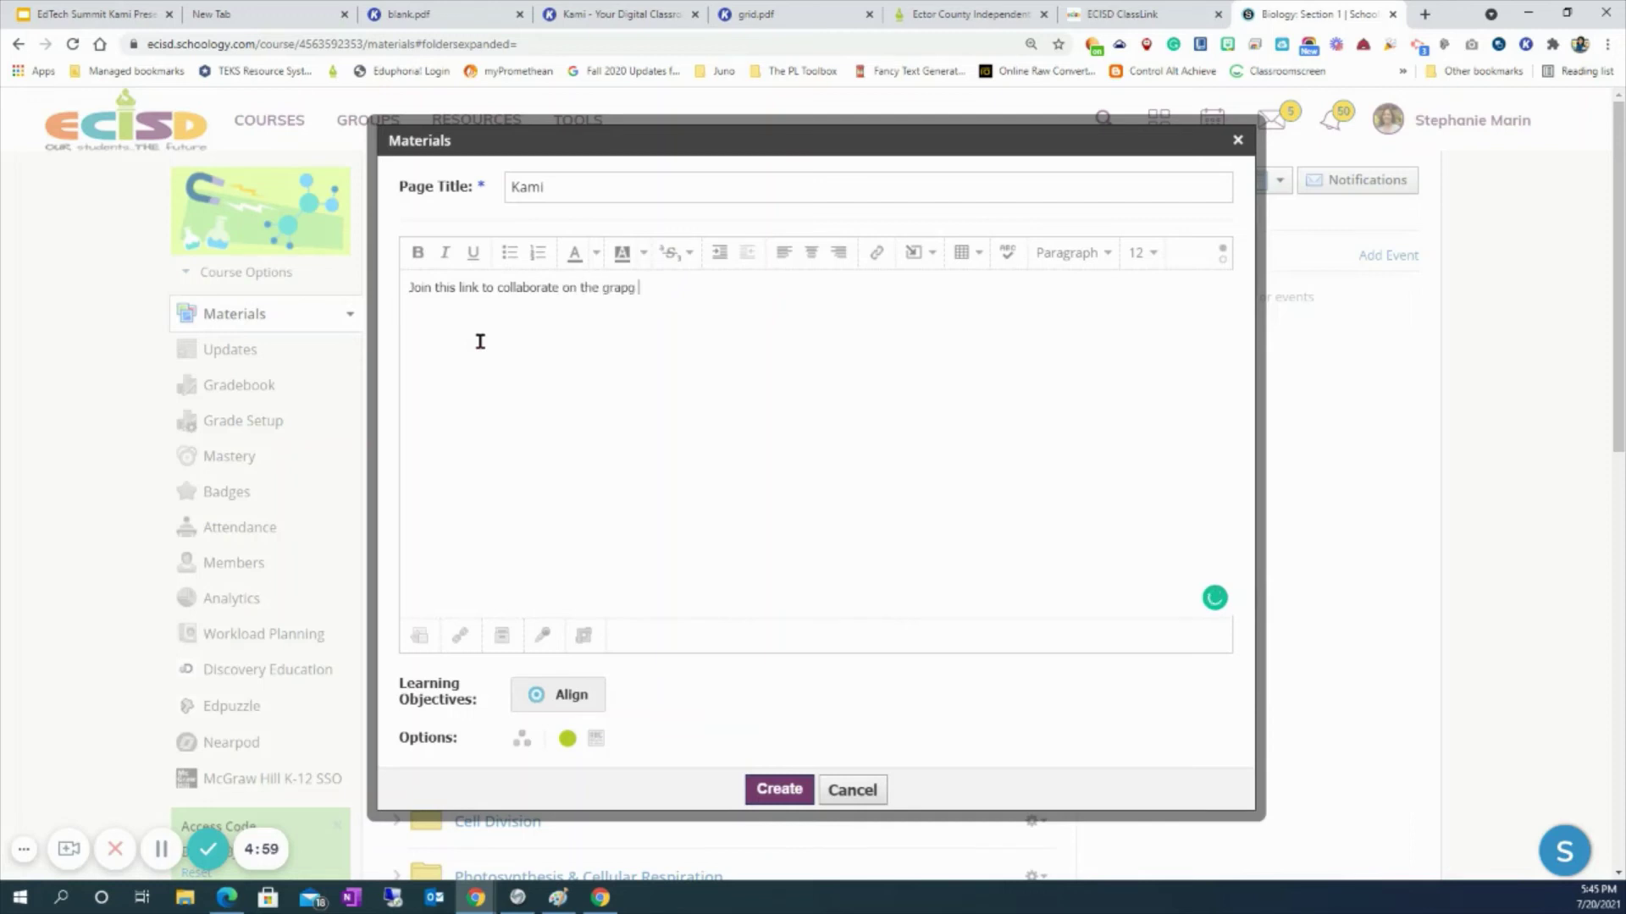
pyautogui.press('BackSpace')
pyautogui.write('h sheet.')
pyautogui.press('Return')
# - Paste the Kami share link below, hyperlink the word 'link' to it, and create the page
pyautogui.rightClick(526, 337)
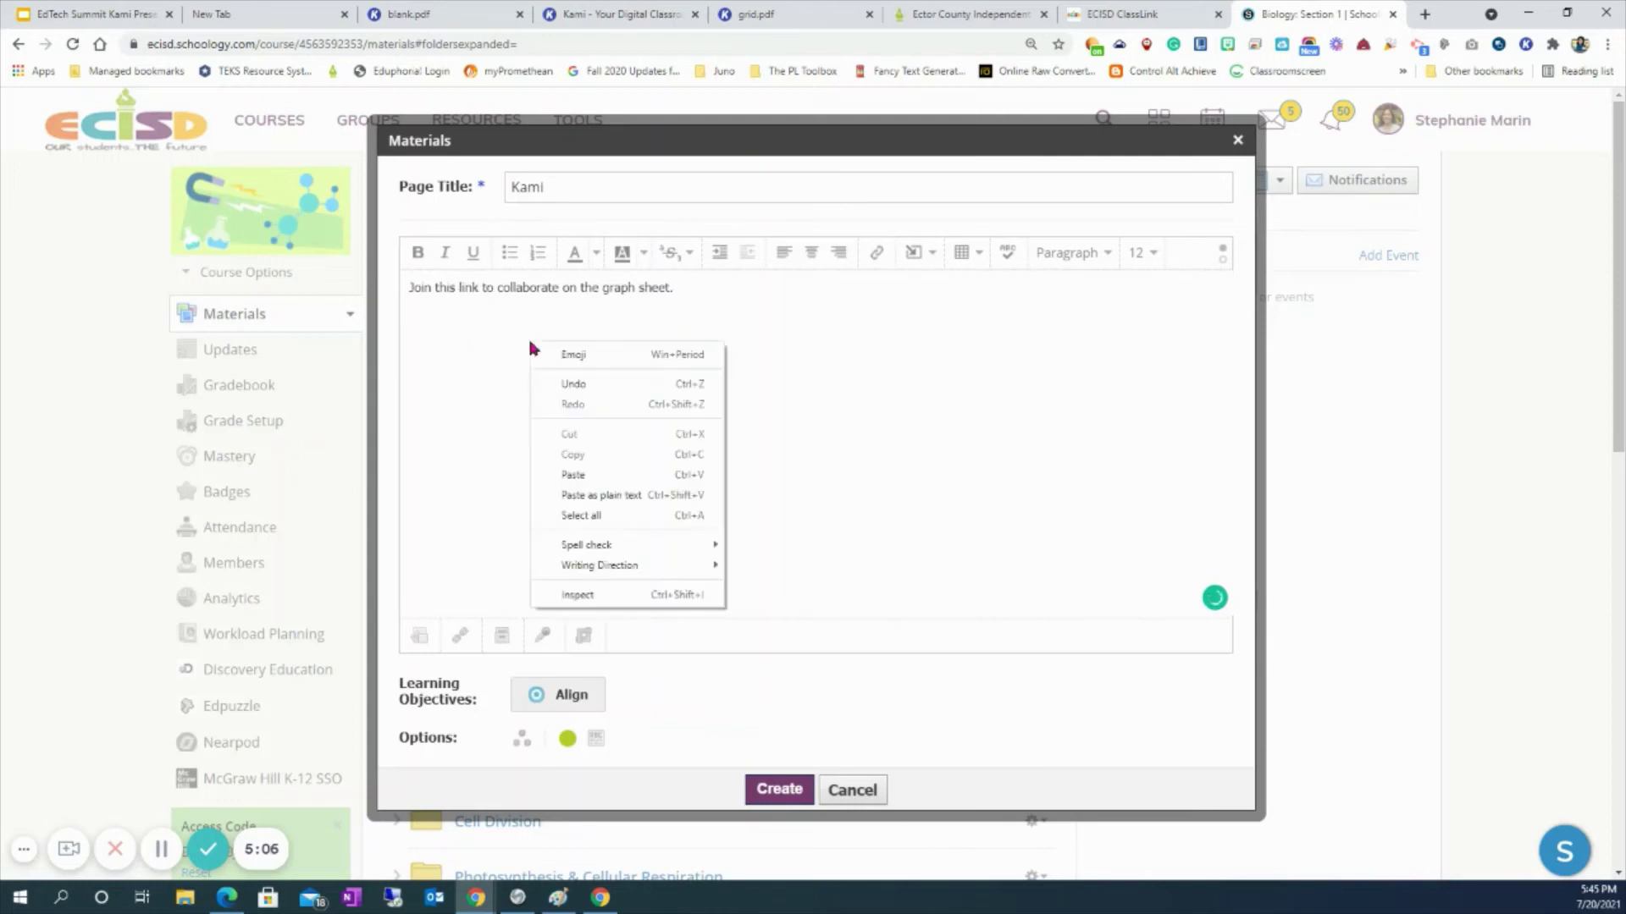
pyautogui.click(605, 466)
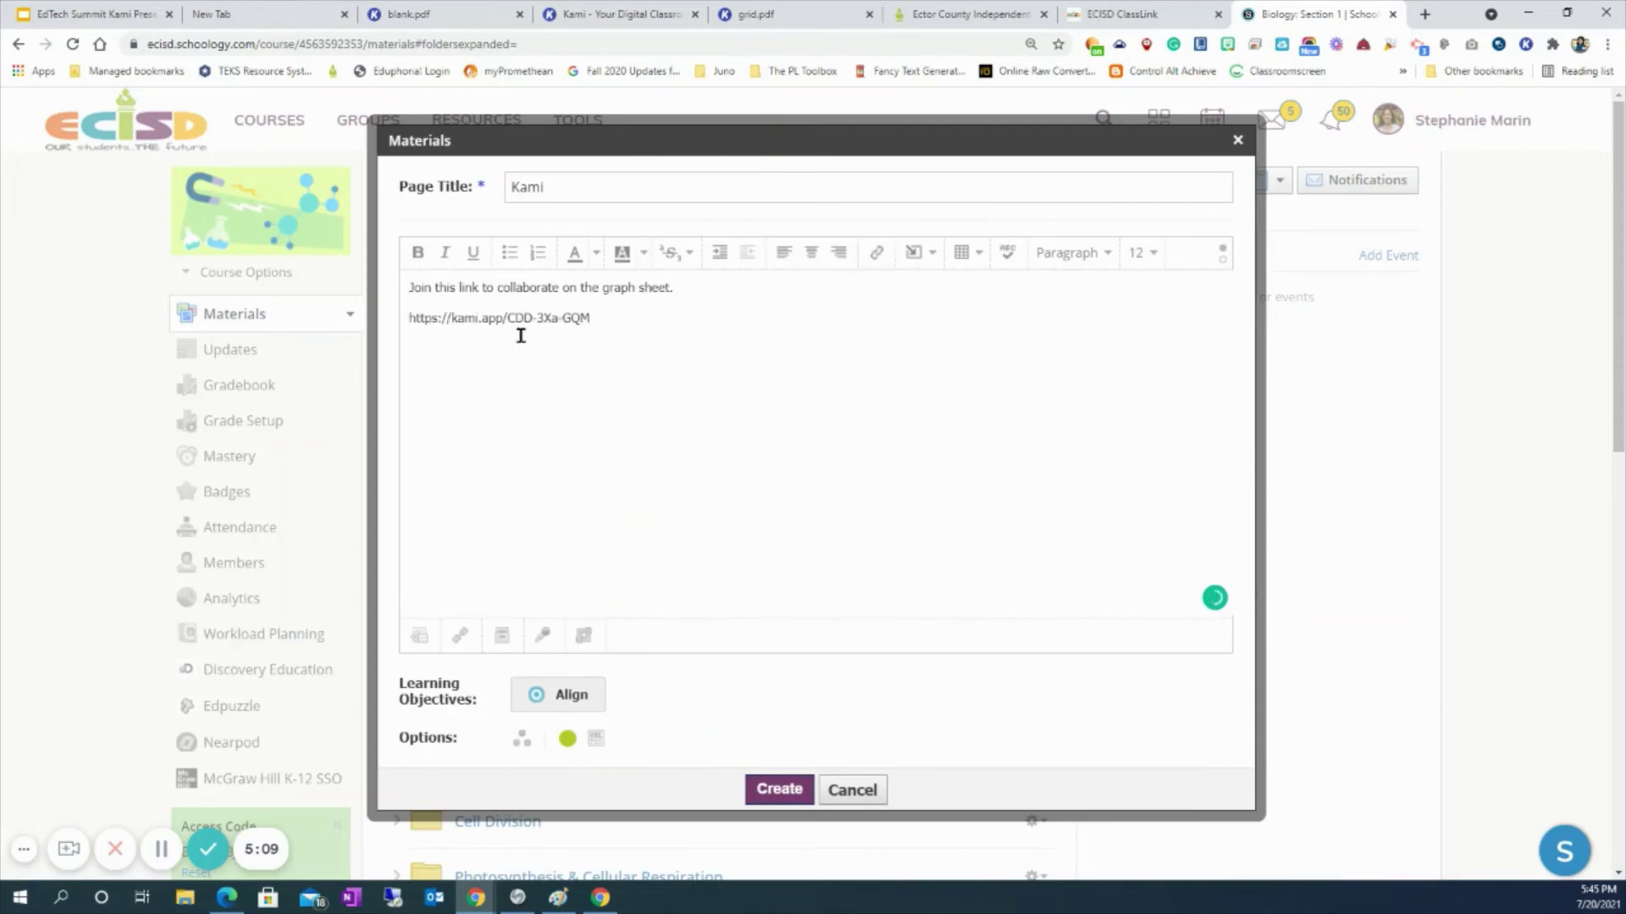
pyautogui.moveTo(456, 289); pyautogui.dragTo(480, 289)
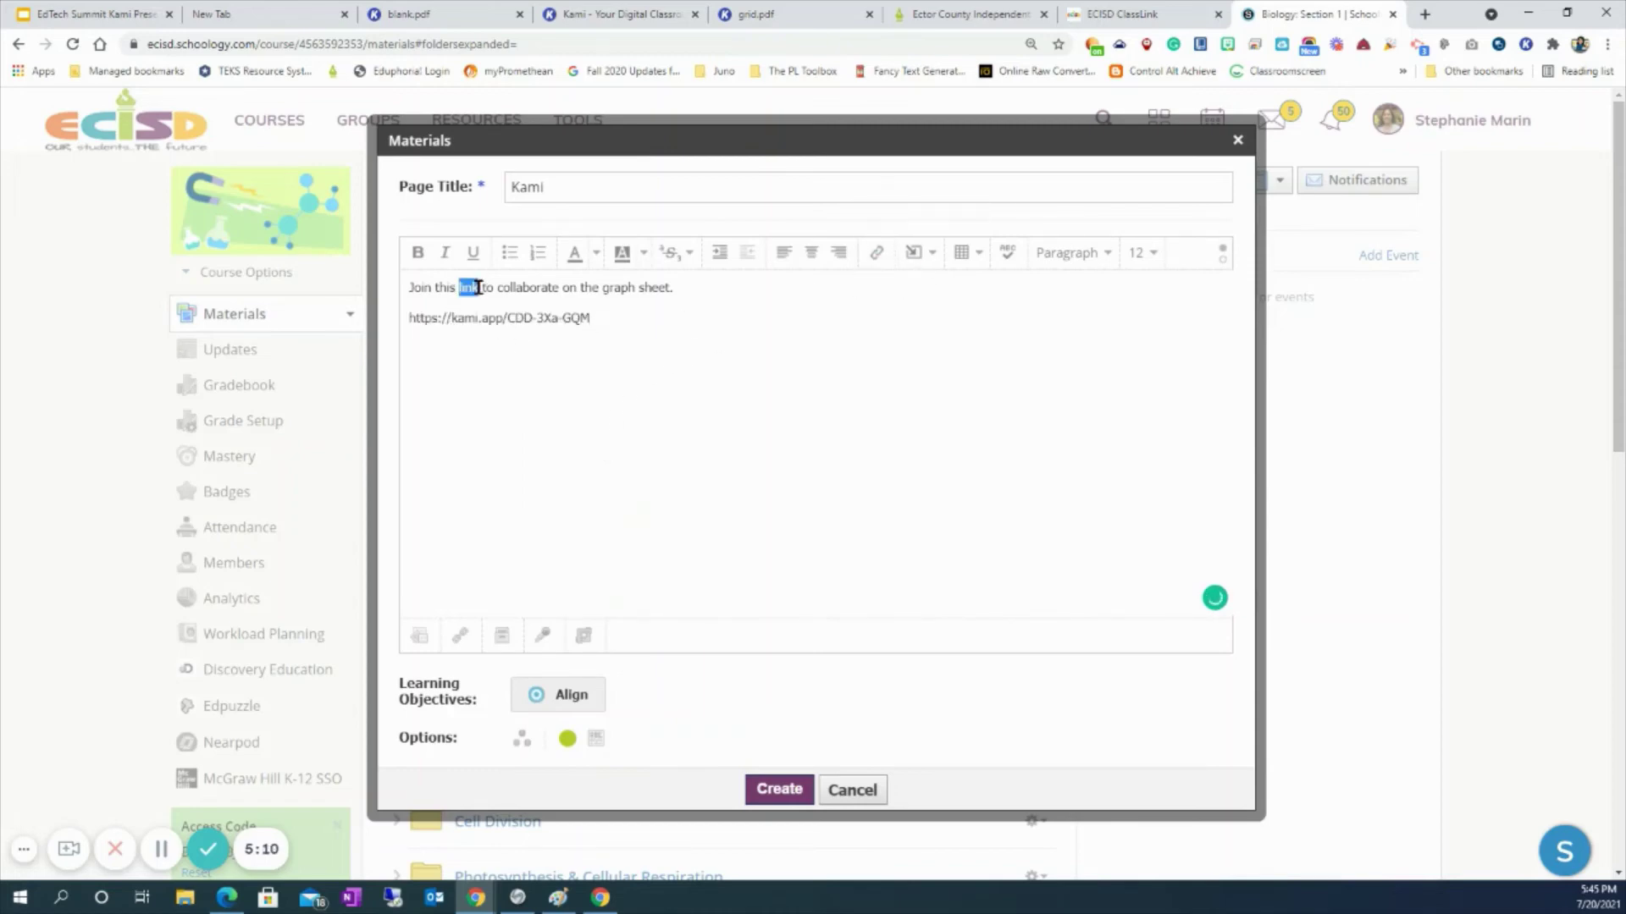
pyautogui.click(874, 252)
pyautogui.rightClick(789, 320)
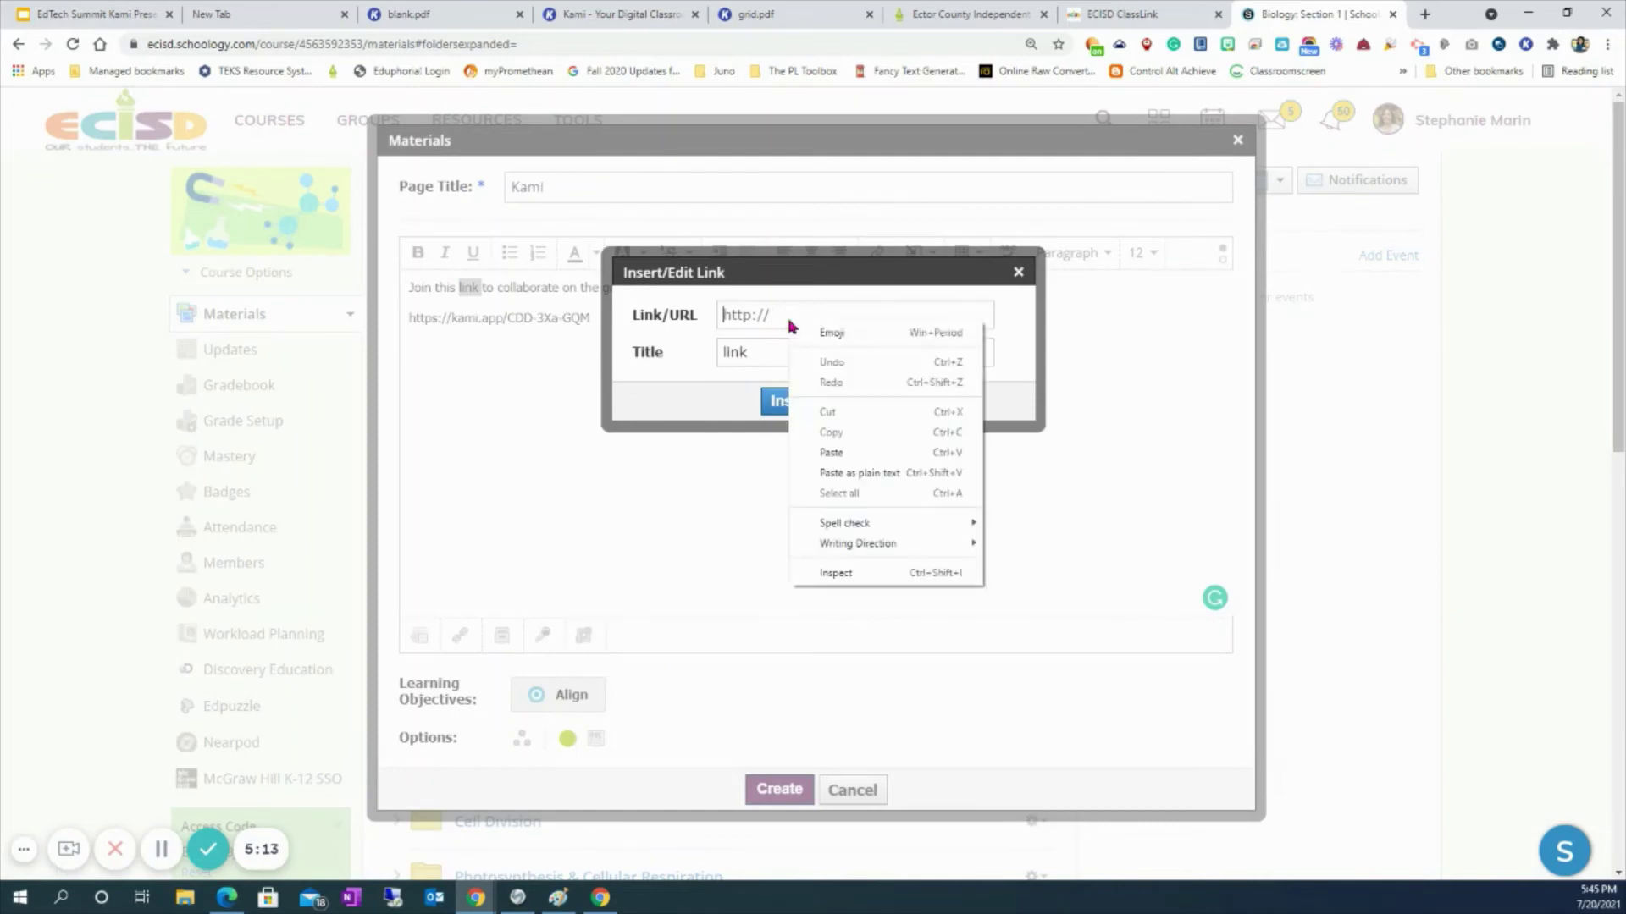
pyautogui.click(833, 455)
pyautogui.click(789, 400)
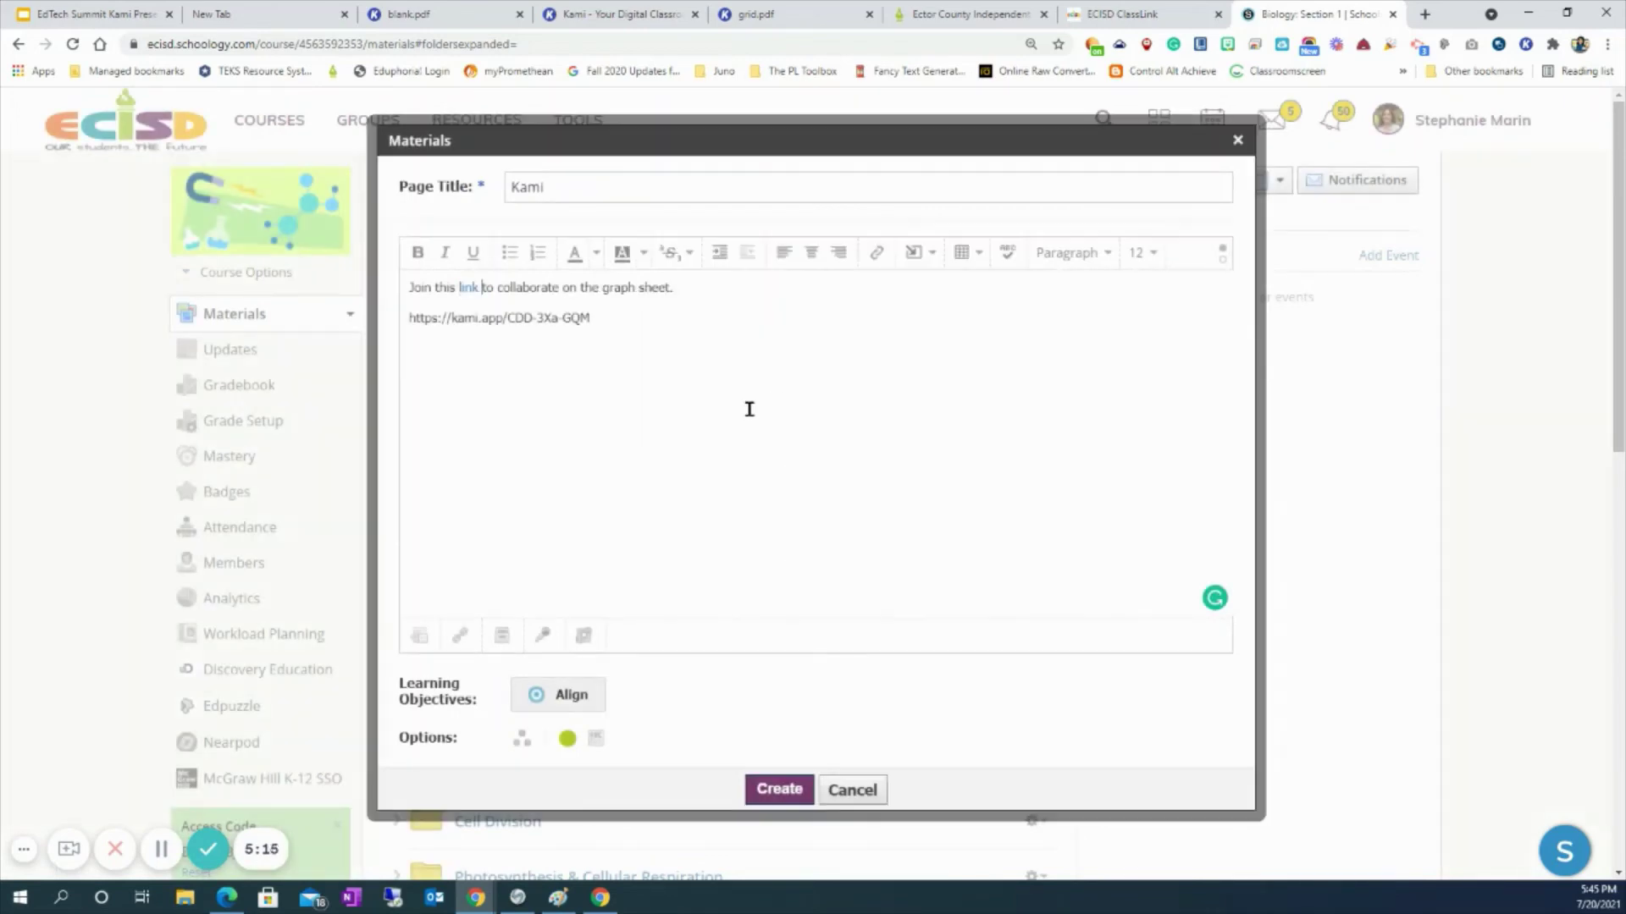
pyautogui.click(770, 789)
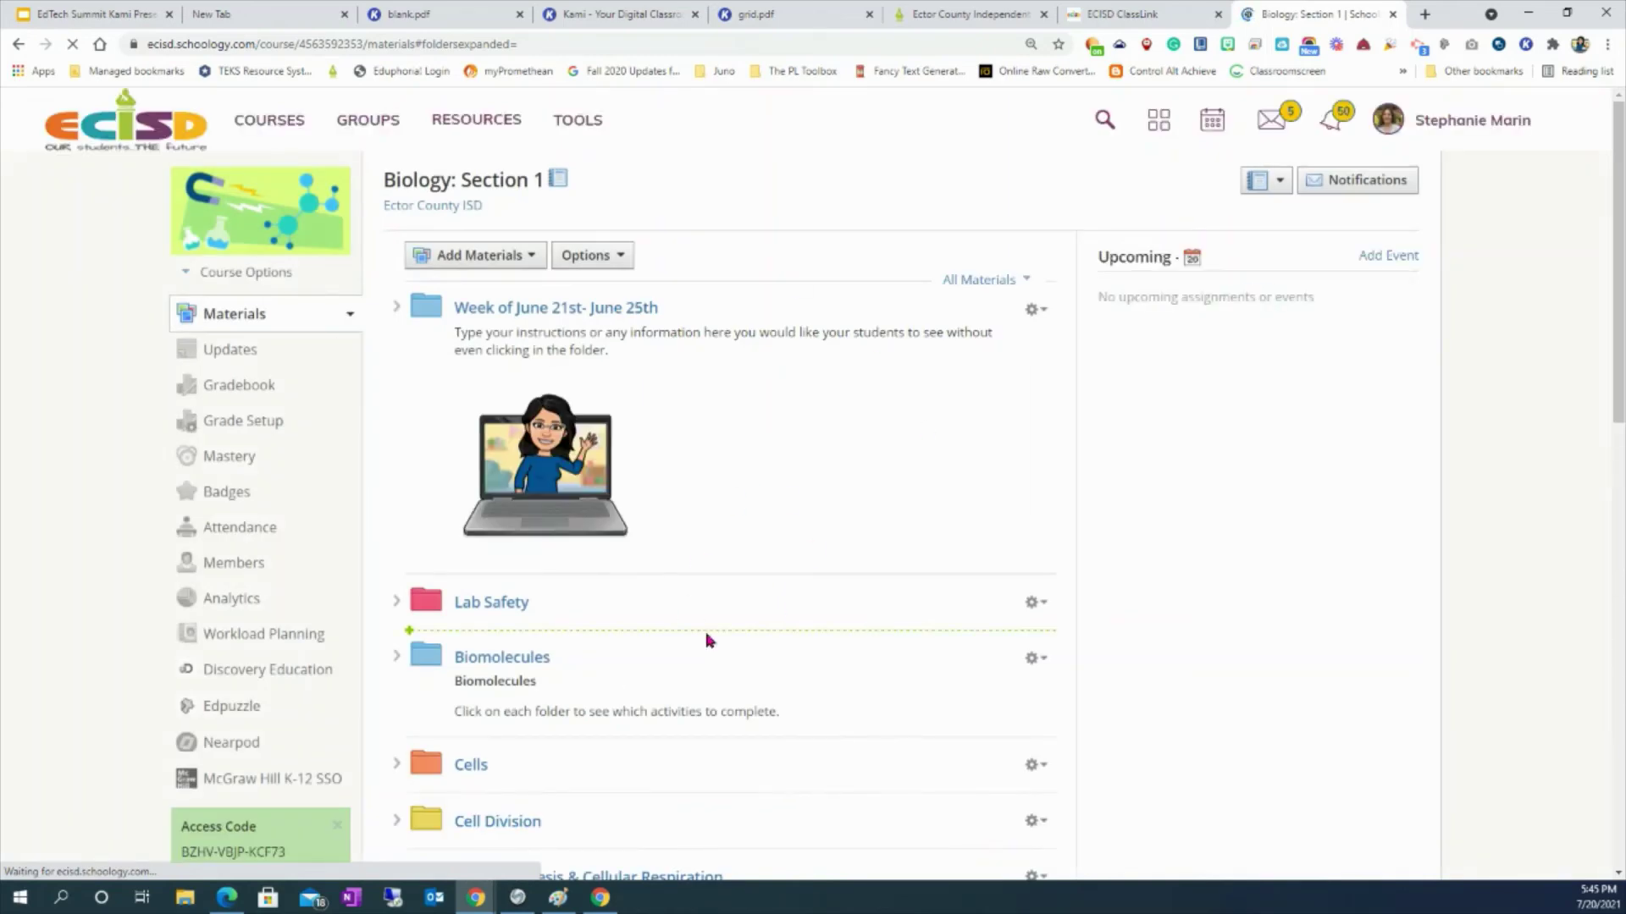
pyautogui.scroll(-8, 699, 626)
pyautogui.scroll(-3, 692, 613)
# - Open the Kami grid.pdf item and pin a comment near the top of the grid page
pyautogui.click(480, 706)
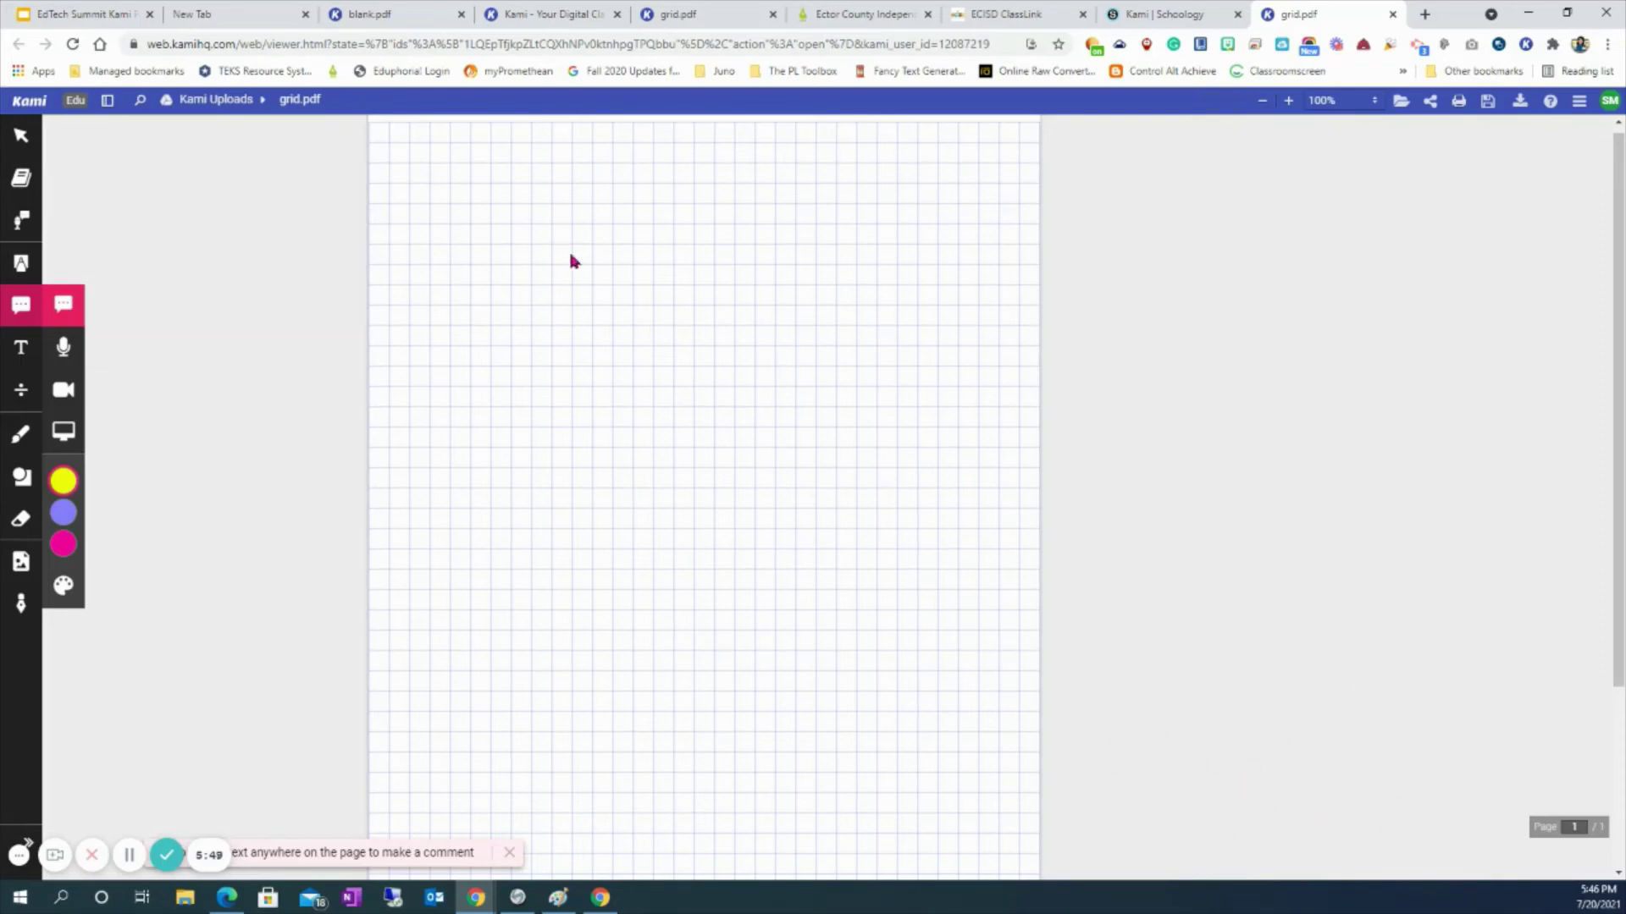
pyautogui.click(675, 394)
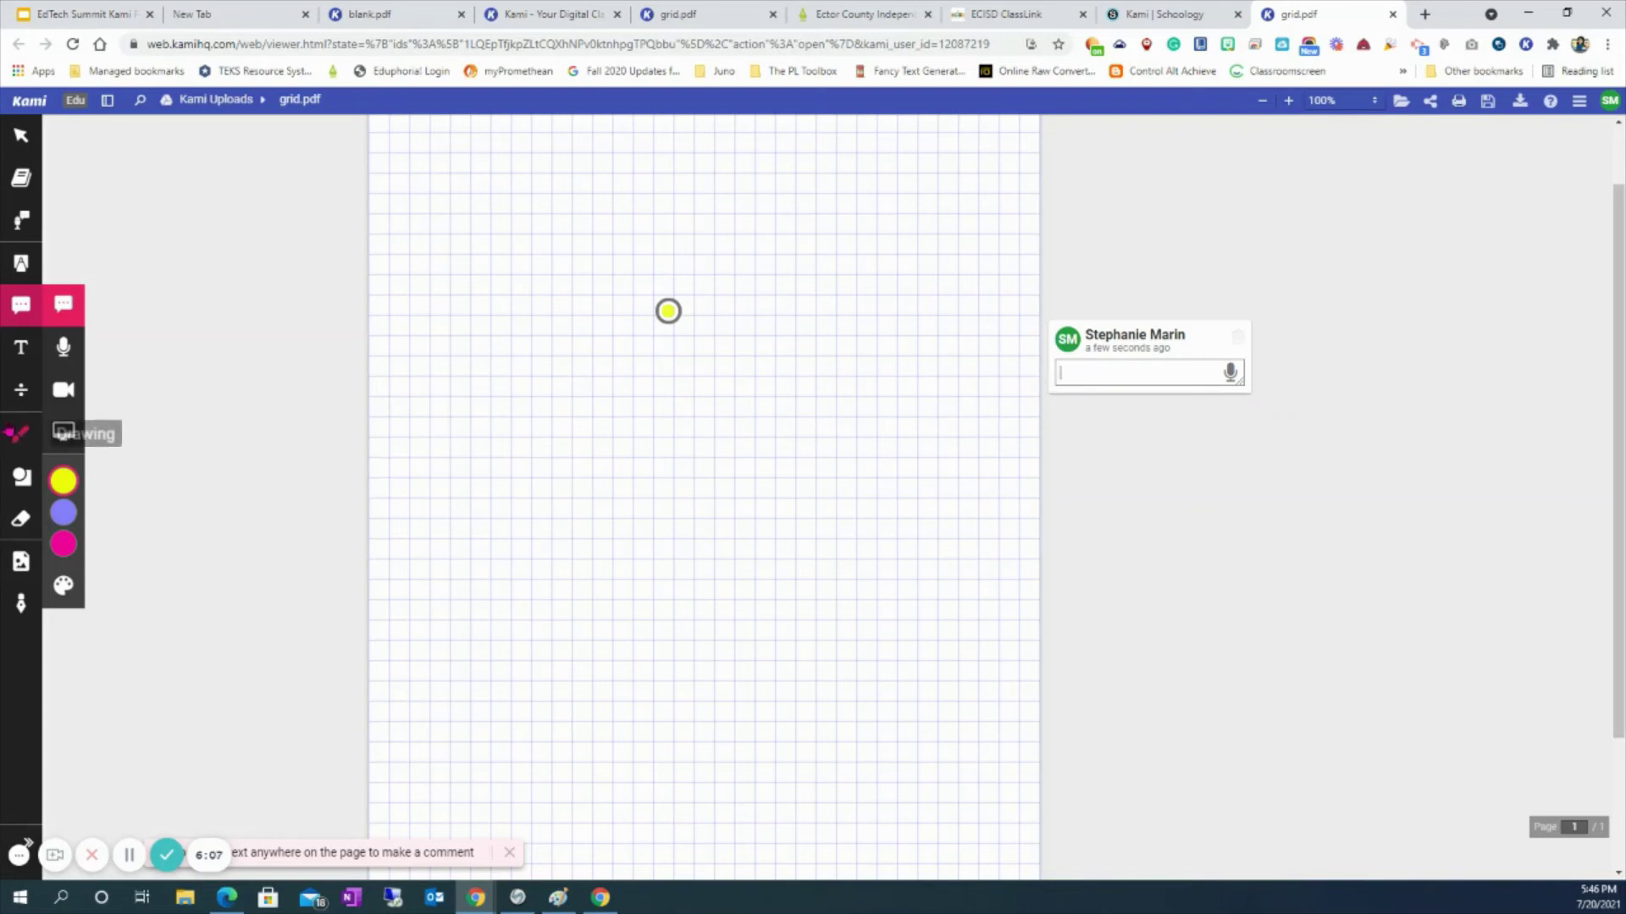
pyautogui.click(21, 434)
# - Draw a large rectangle on the upper grid, then sketch and erase a purple freehand line inside it
pyautogui.click(21, 477)
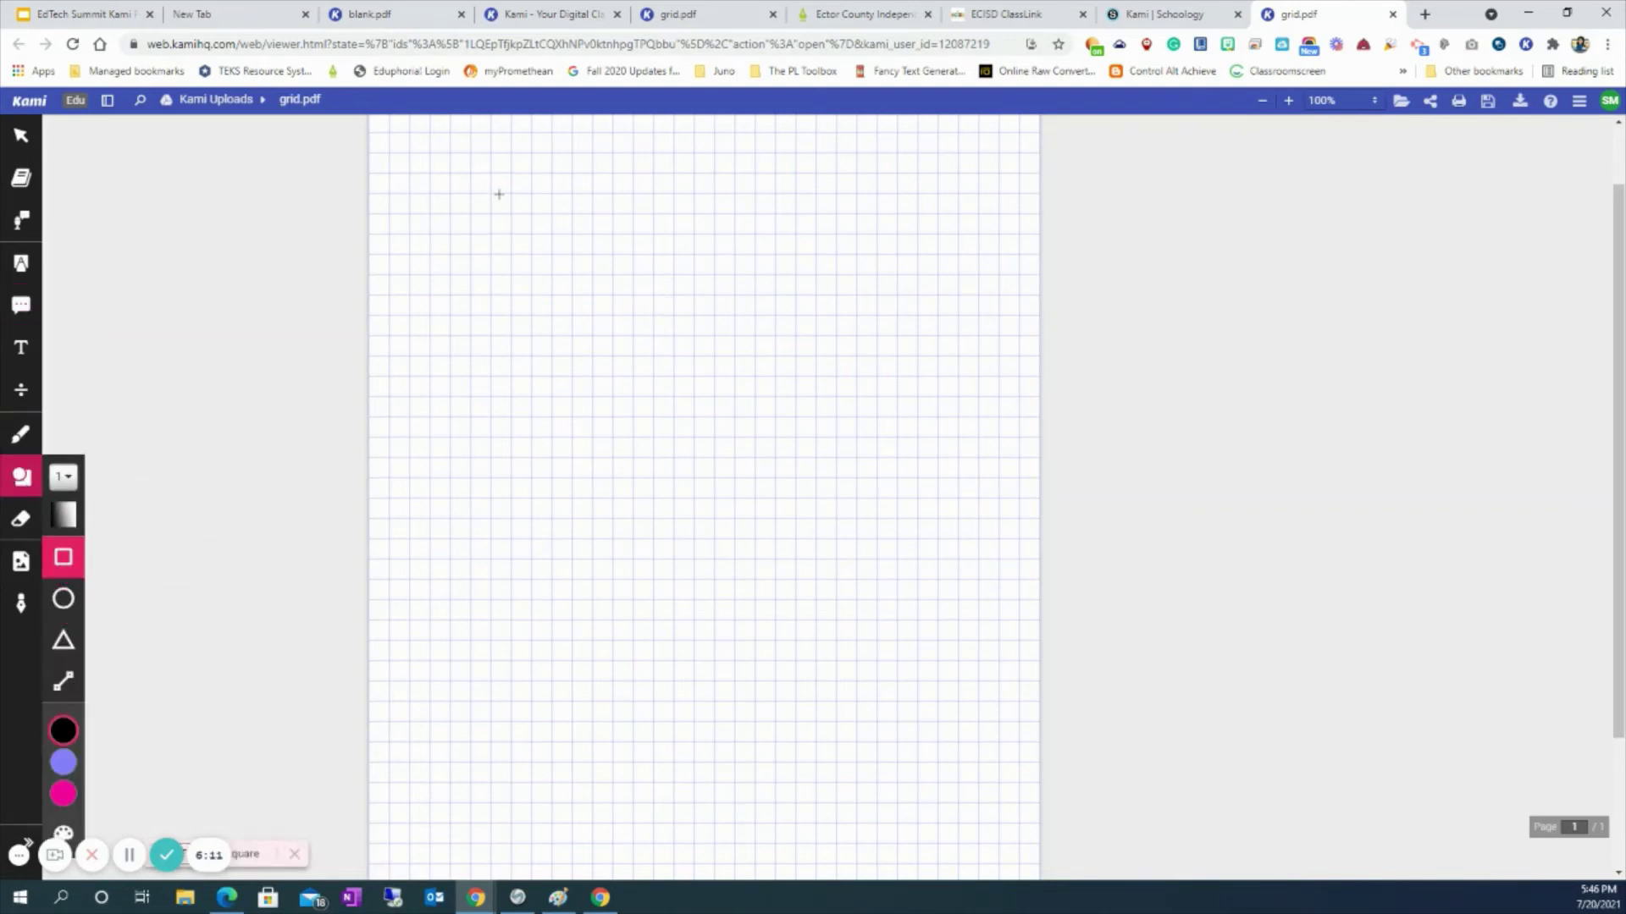
pyautogui.moveTo(470, 172); pyautogui.dragTo(981, 586)
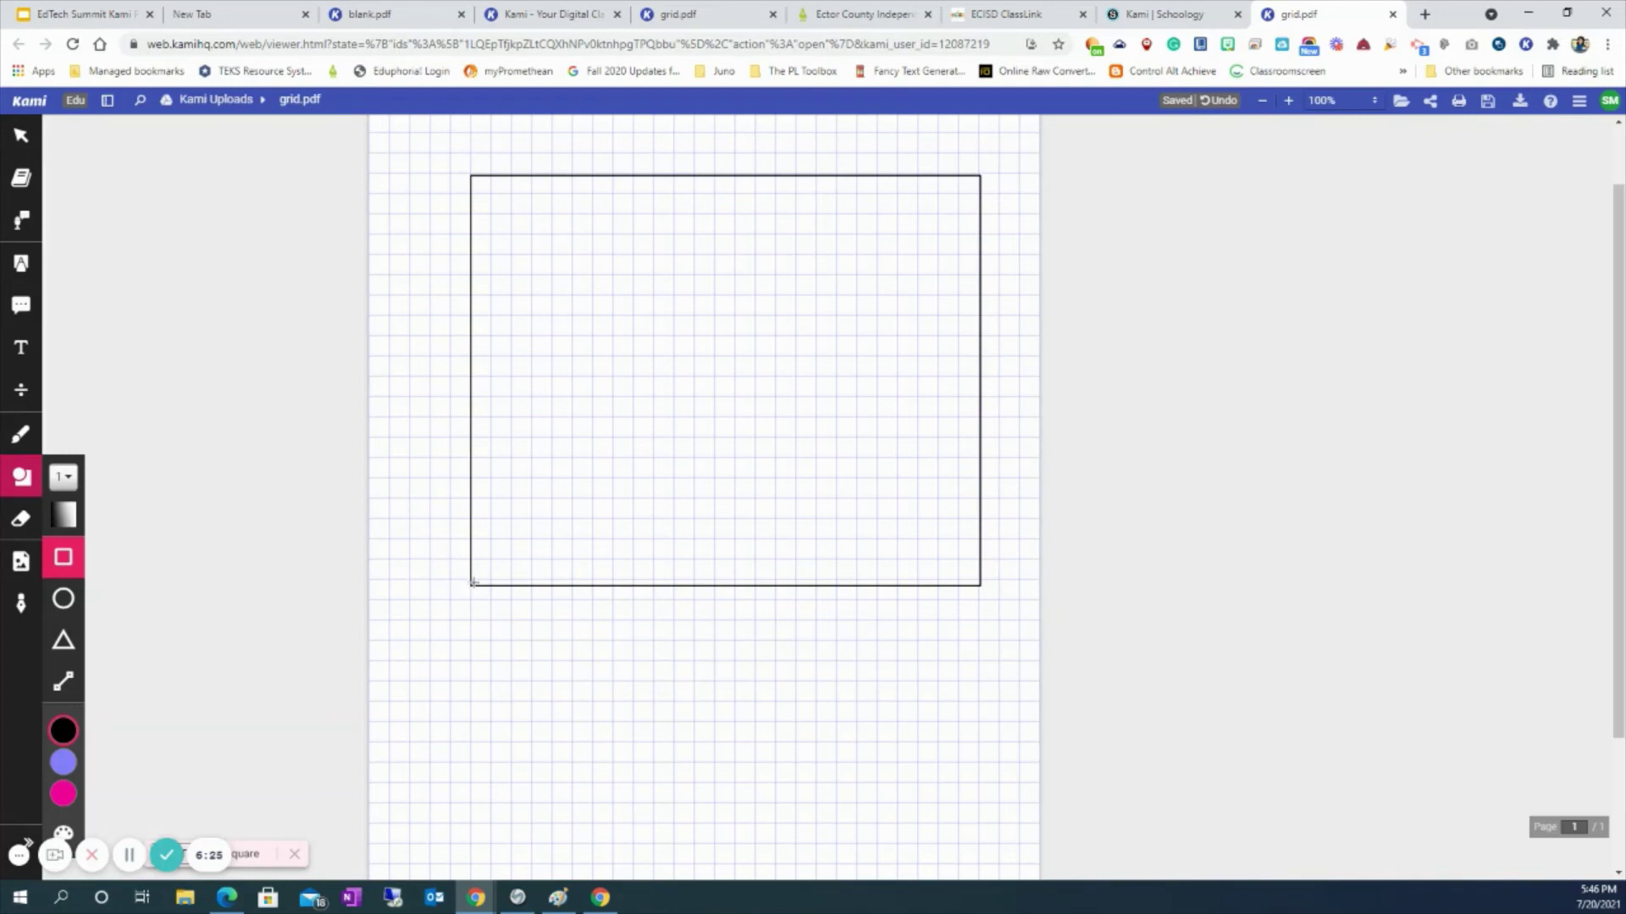
pyautogui.click(21, 434)
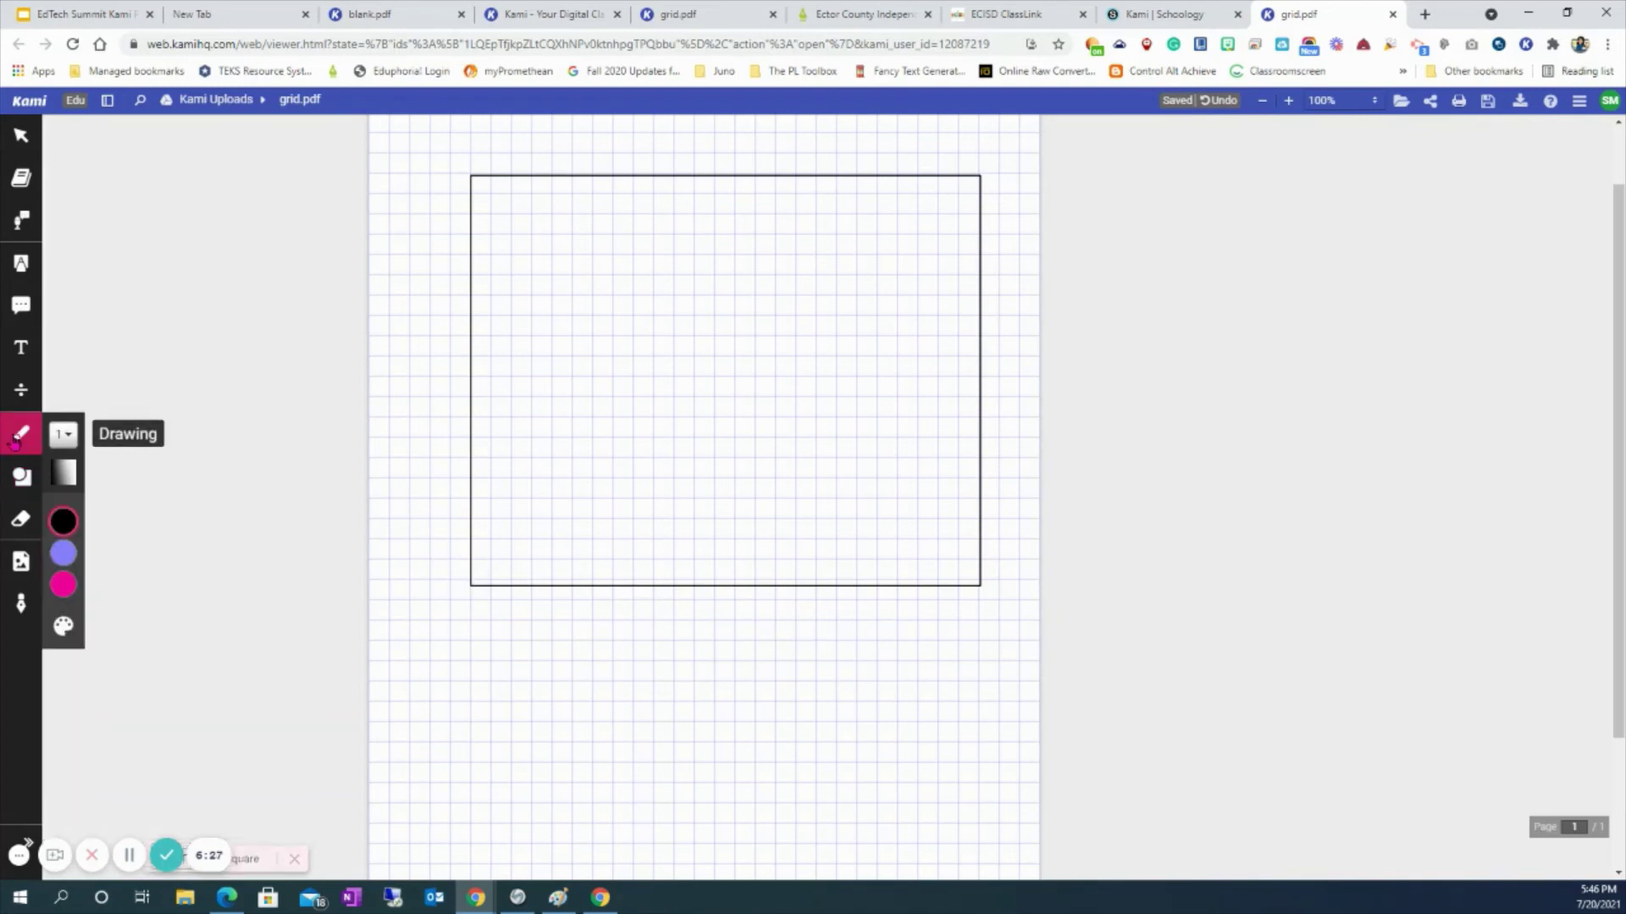
pyautogui.click(70, 562)
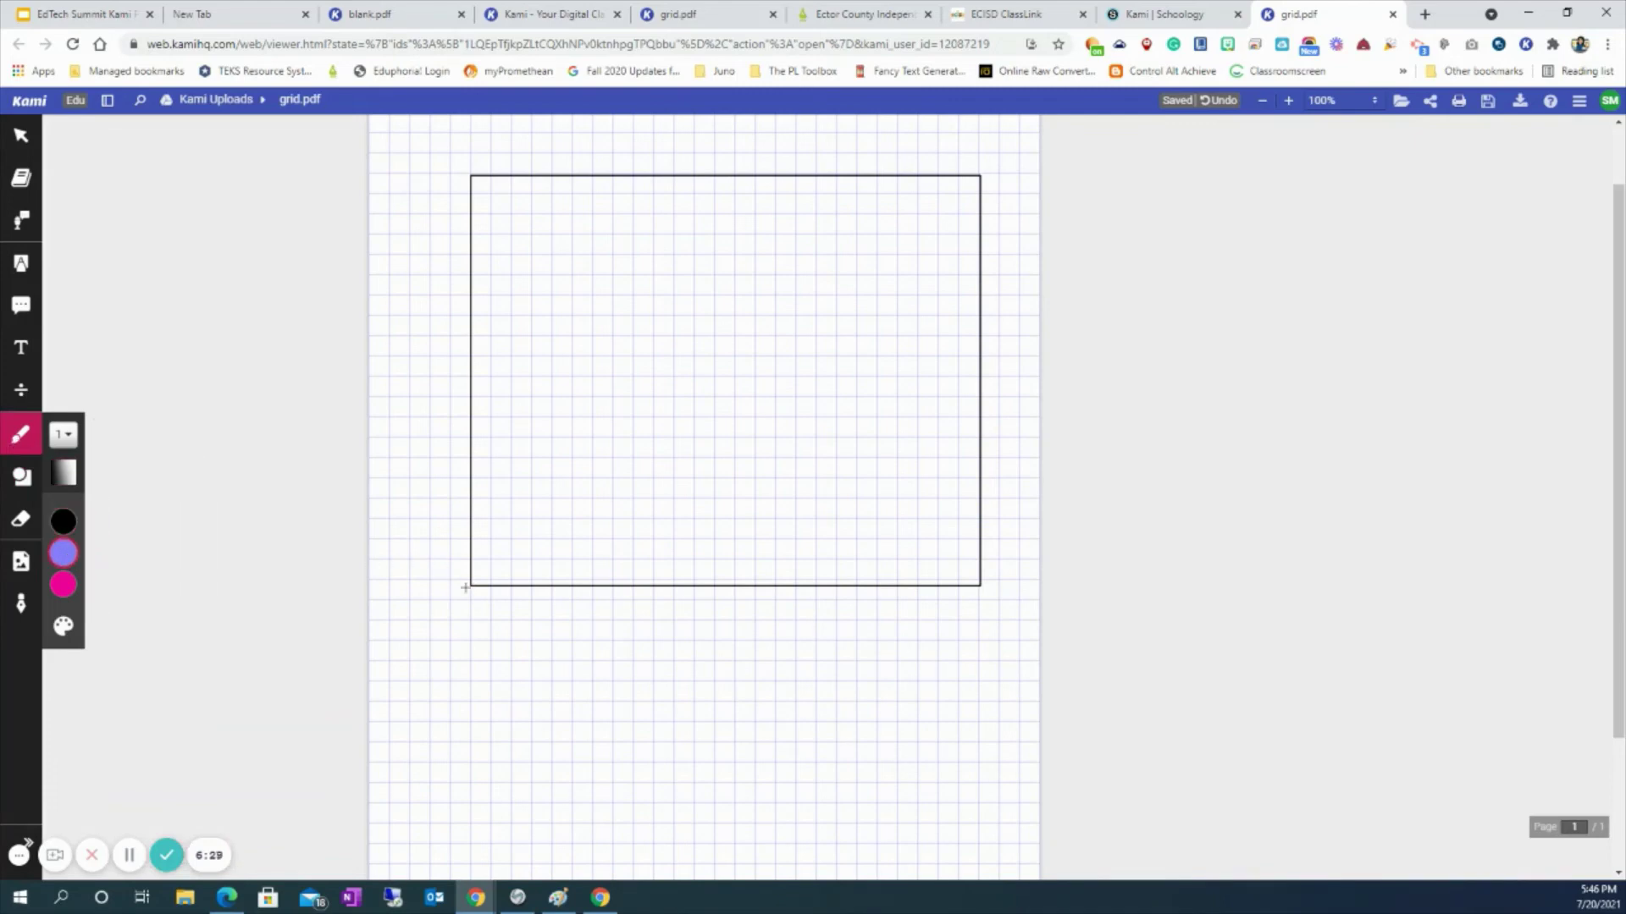
pyautogui.moveTo(476, 584)
pyautogui.mouseDown()
pyautogui.moveTo(646, 503)
pyautogui.moveTo(903, 312)
pyautogui.mouseUp()
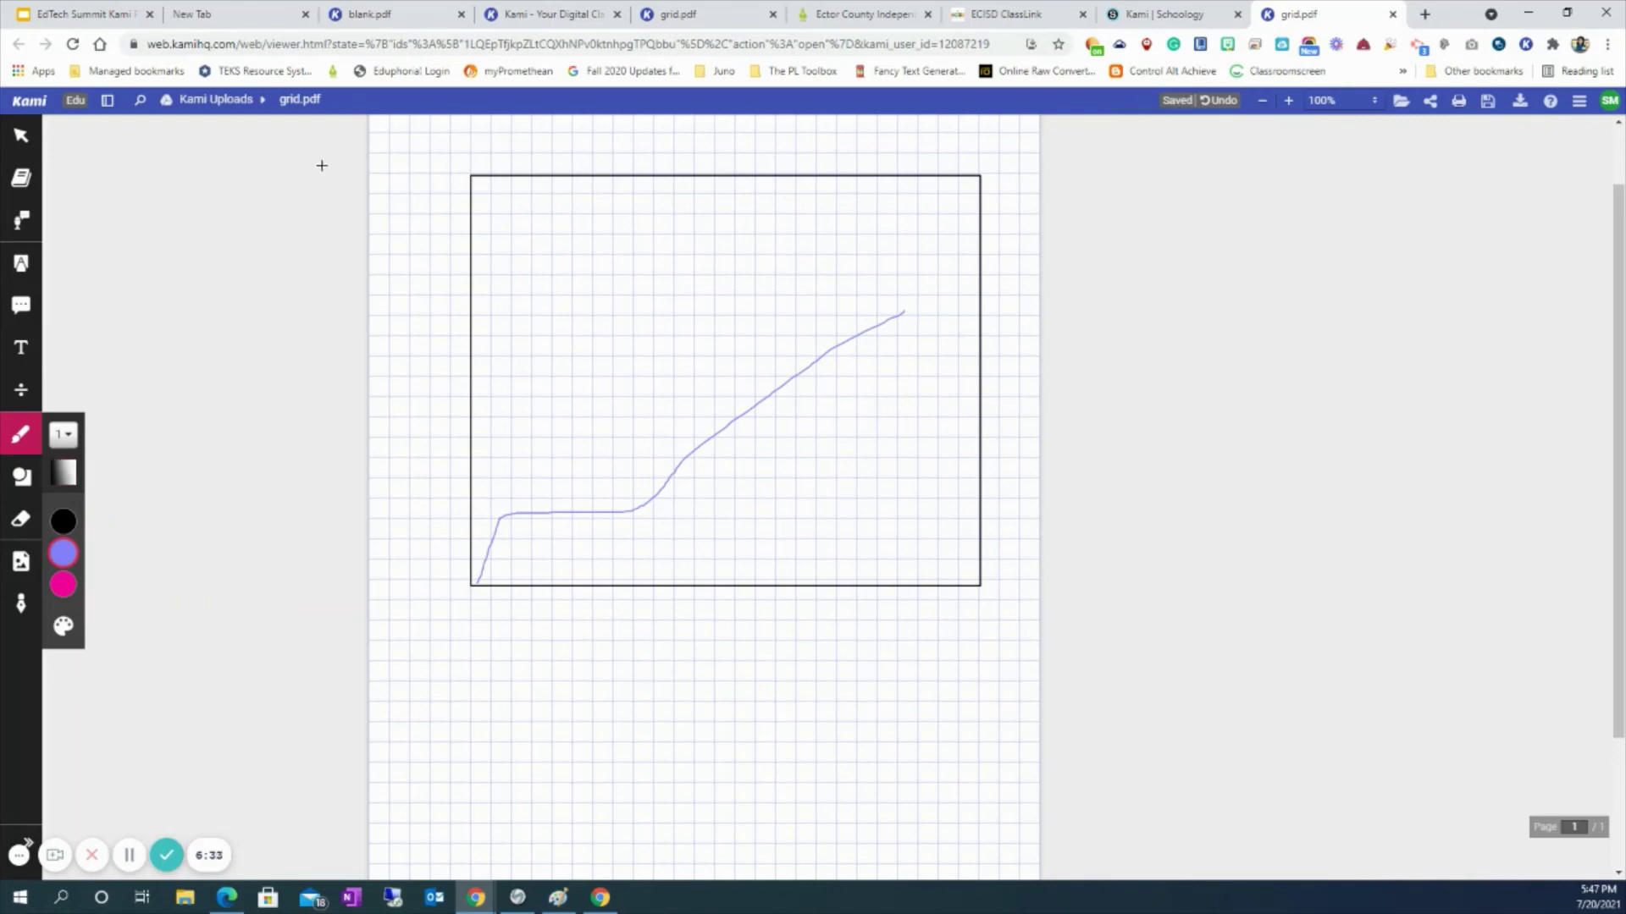
pyautogui.click(62, 524)
pyautogui.click(573, 511)
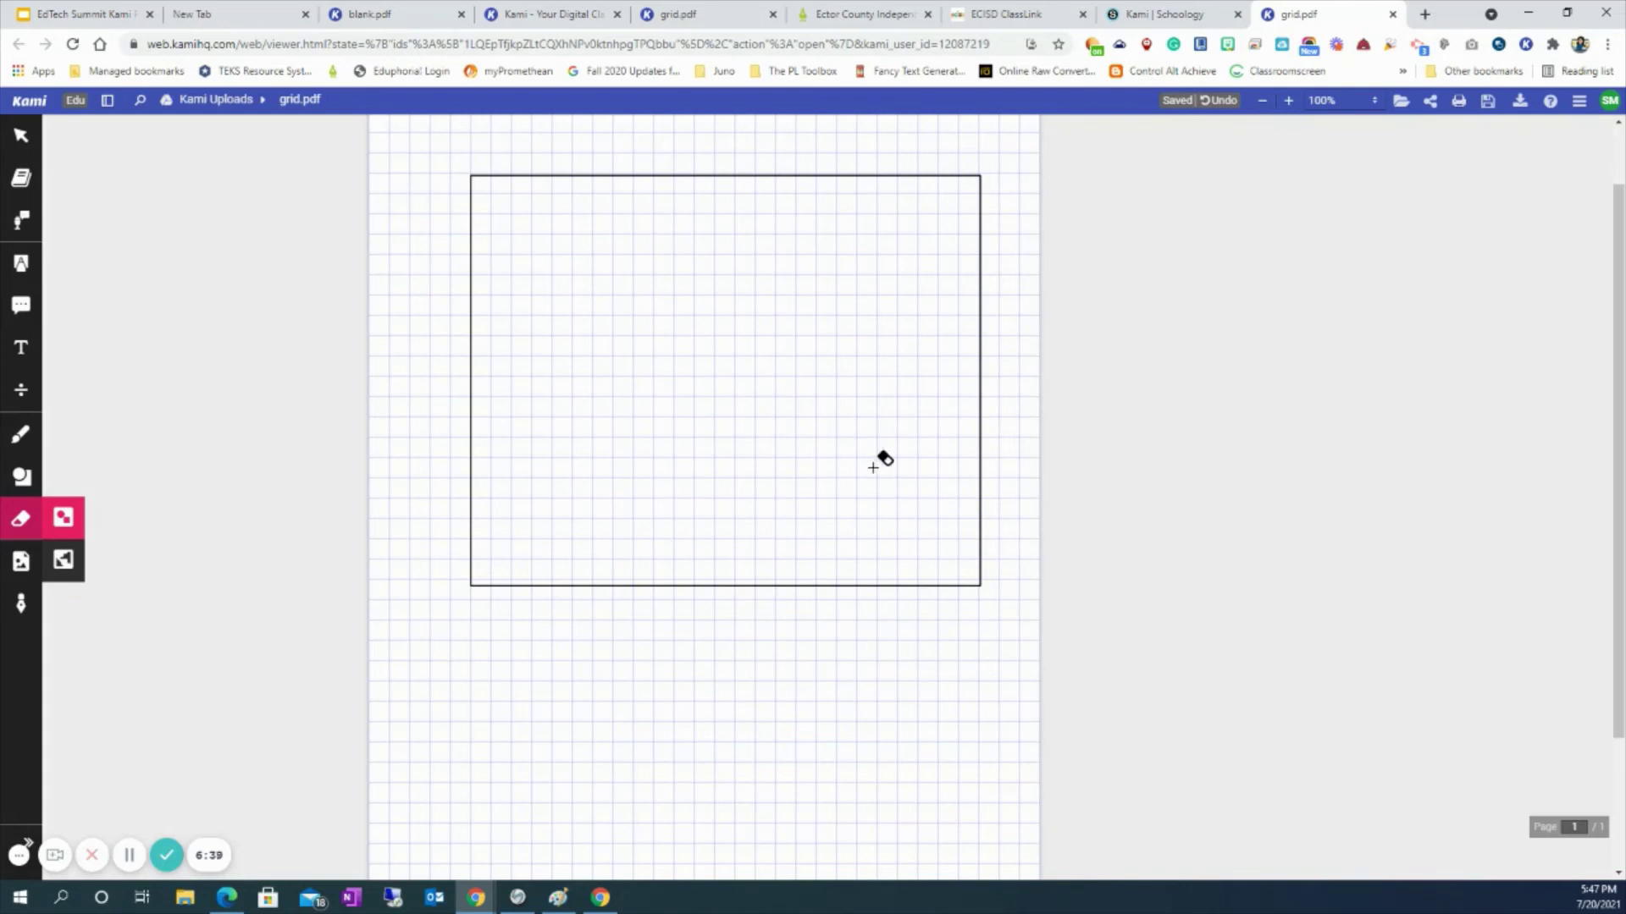
pyautogui.click(21, 136)
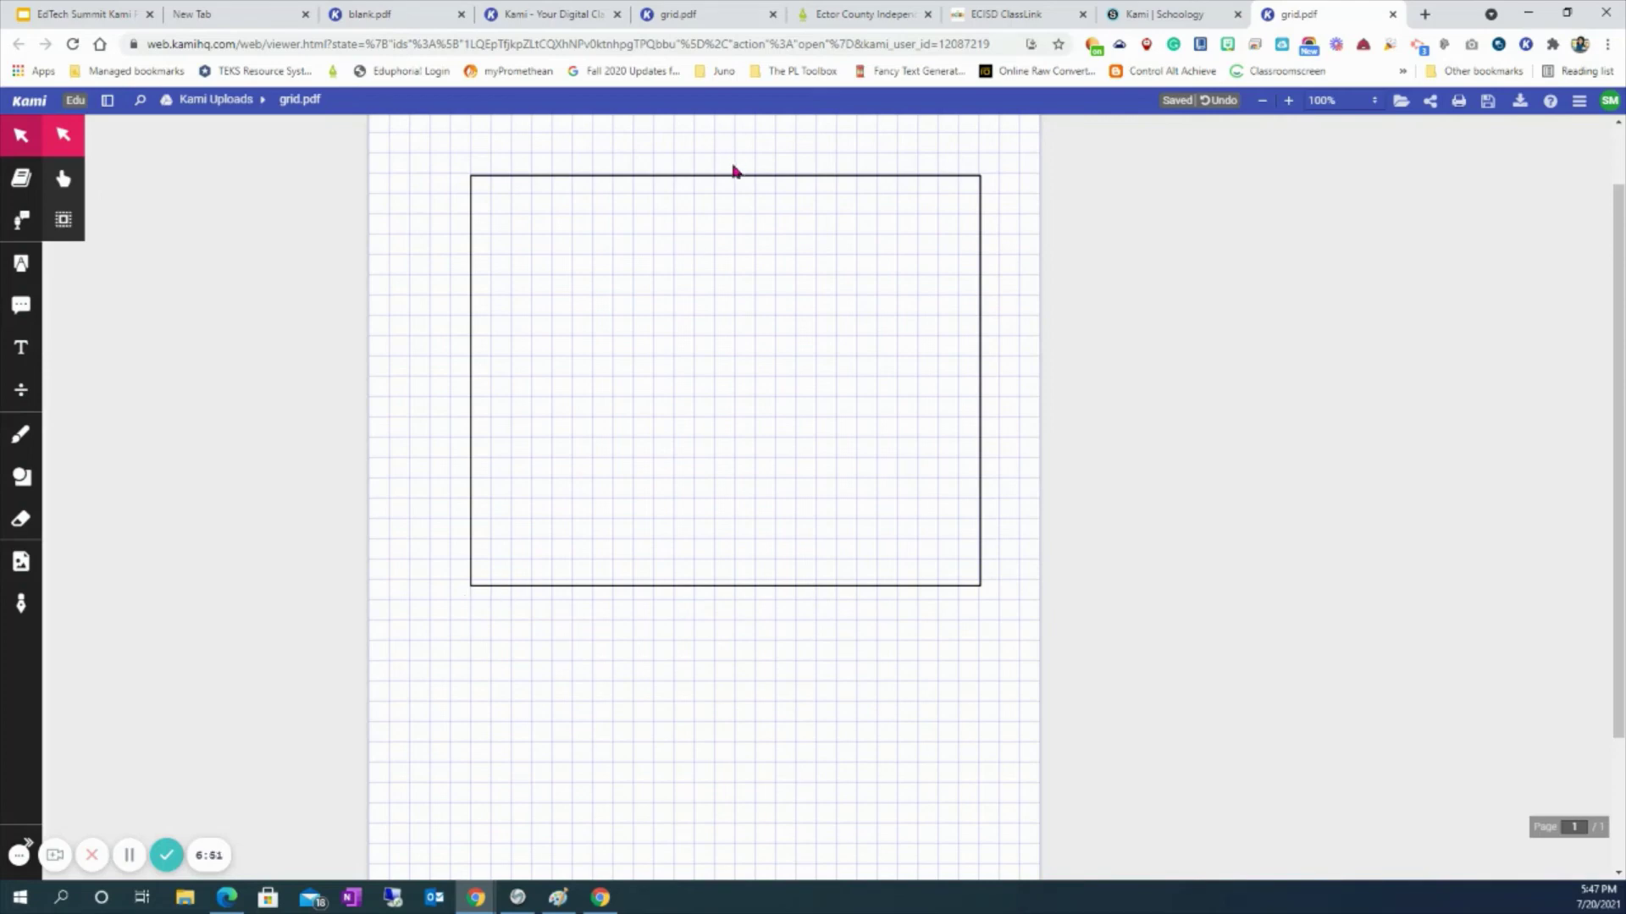
pyautogui.click(22, 518)
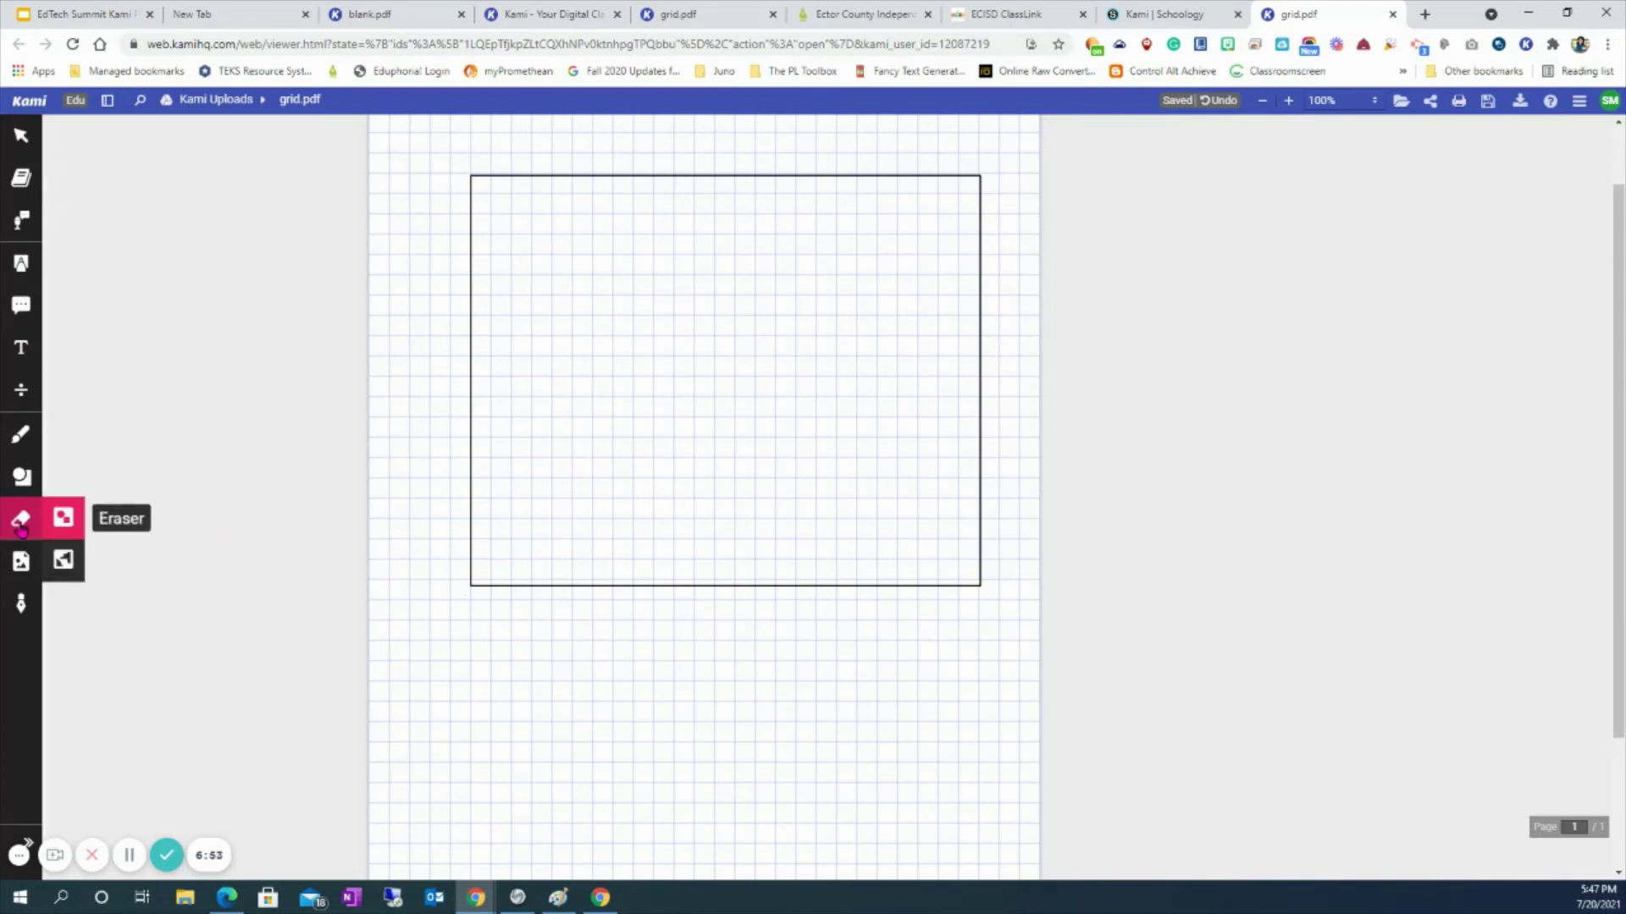
pyautogui.click(63, 560)
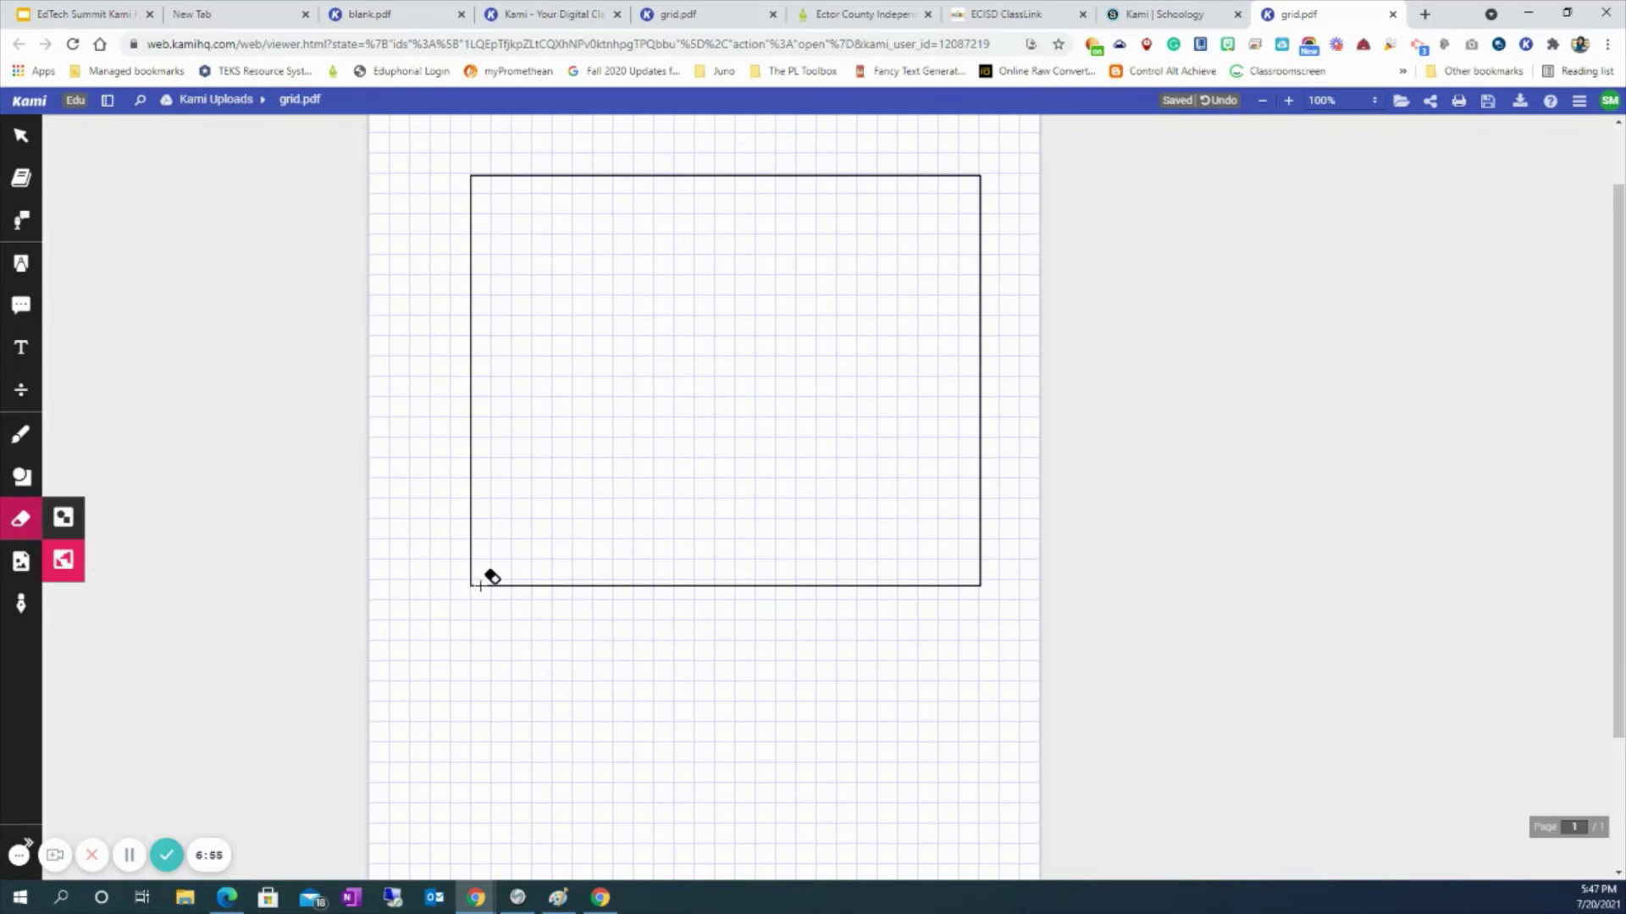
pyautogui.click(64, 518)
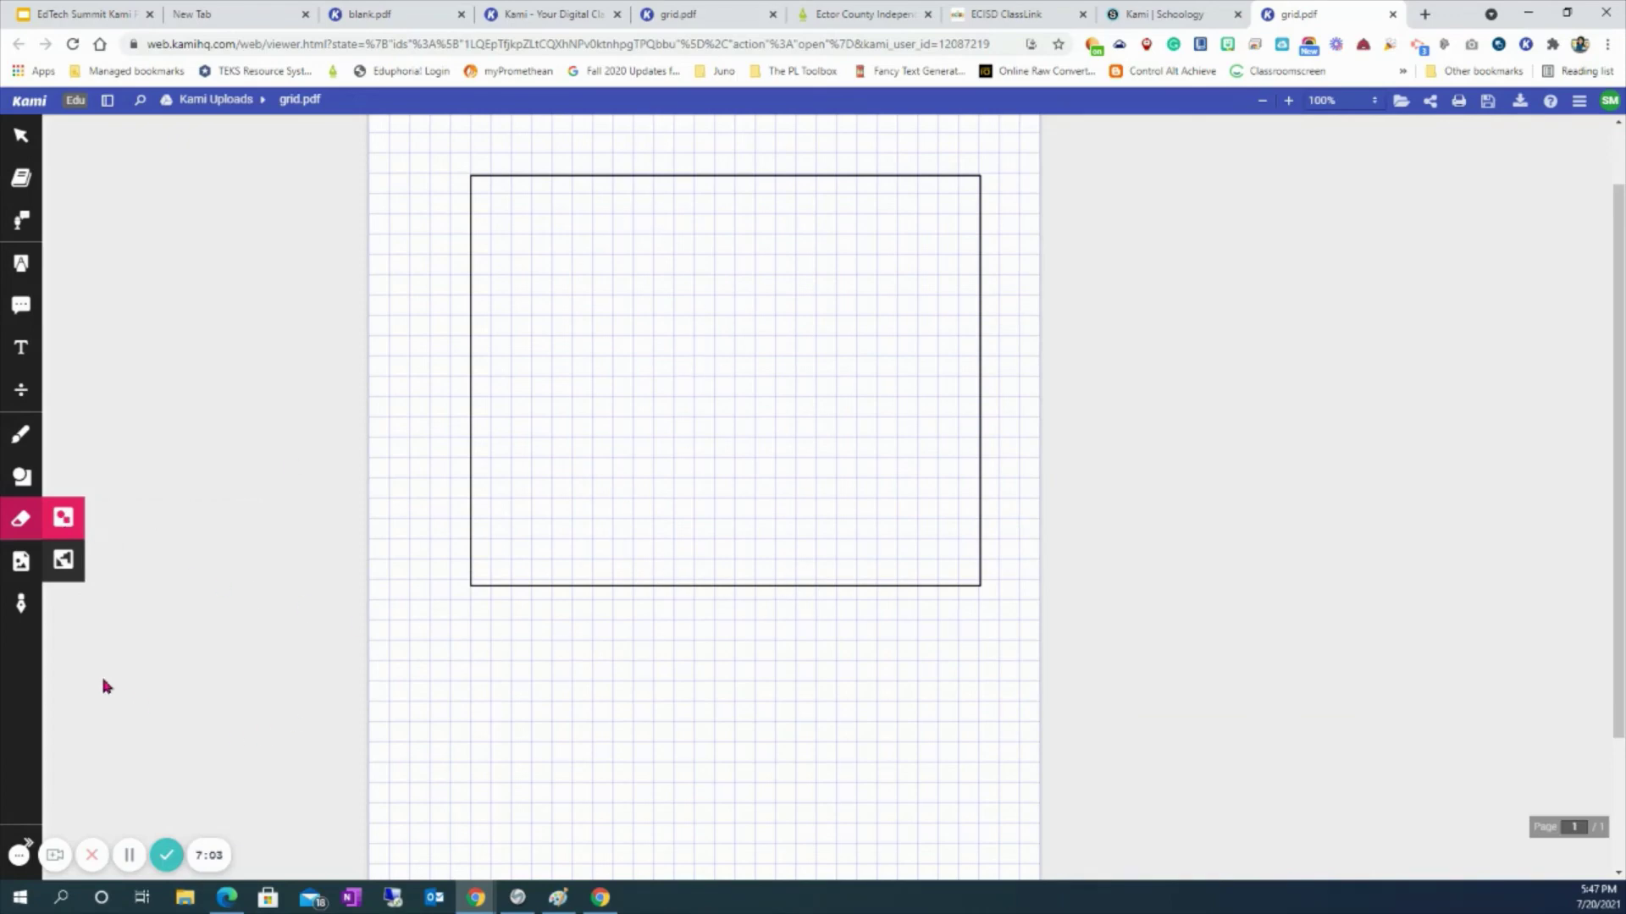
# - Search Google Images for 'united states' and add the detailed US map to the page
pyautogui.click(21, 561)
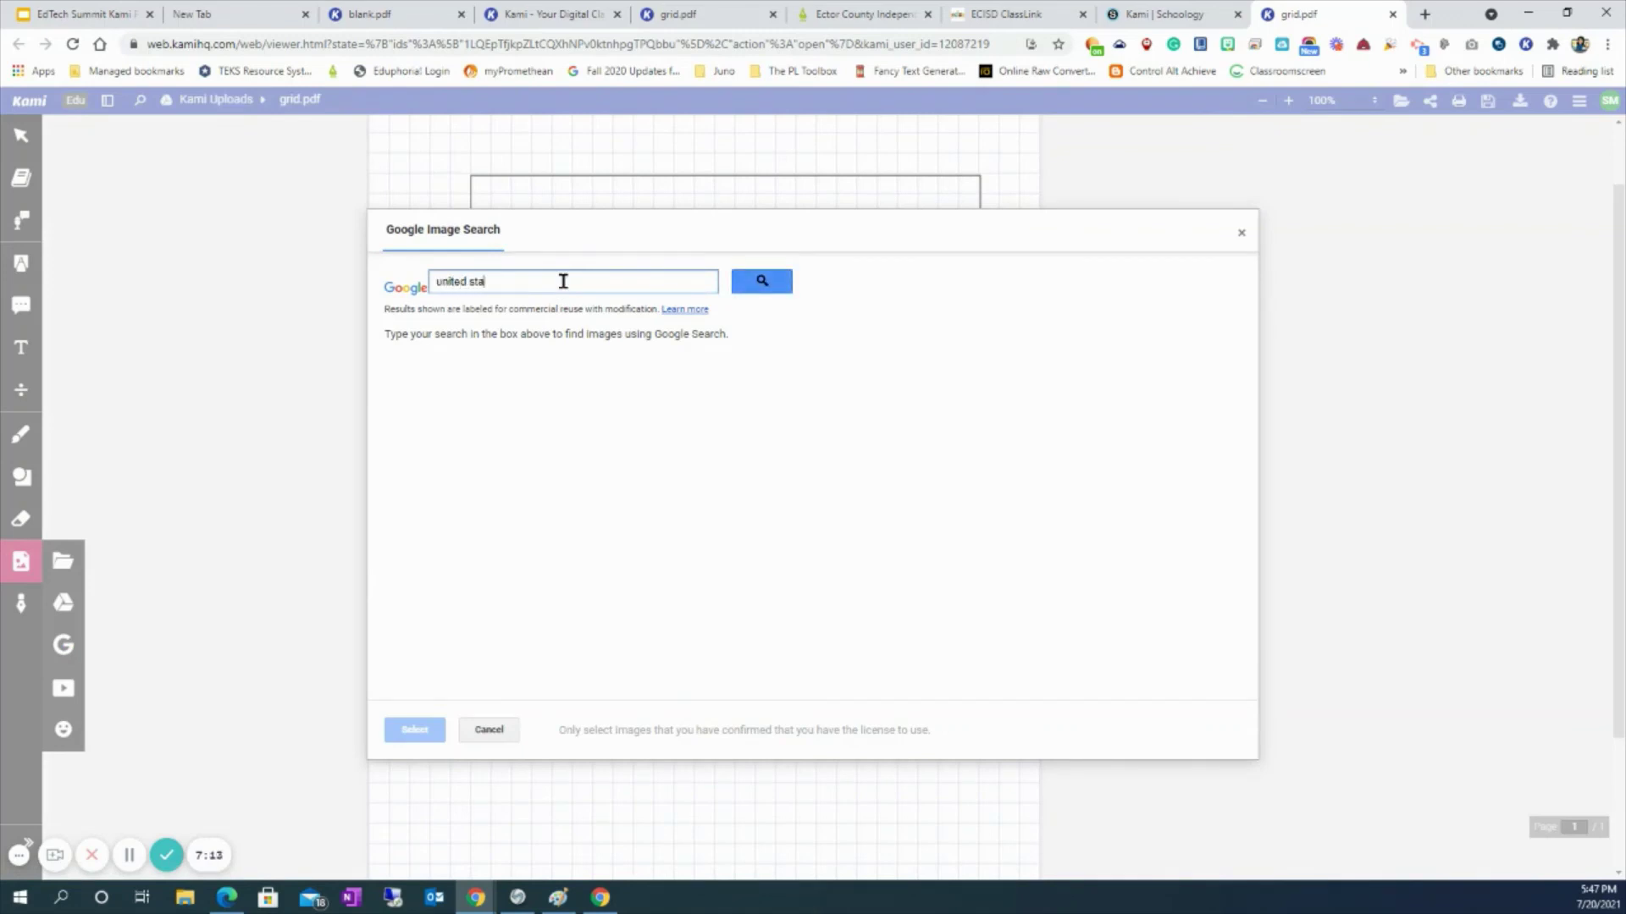
pyautogui.write('ted states')
pyautogui.press('Return')
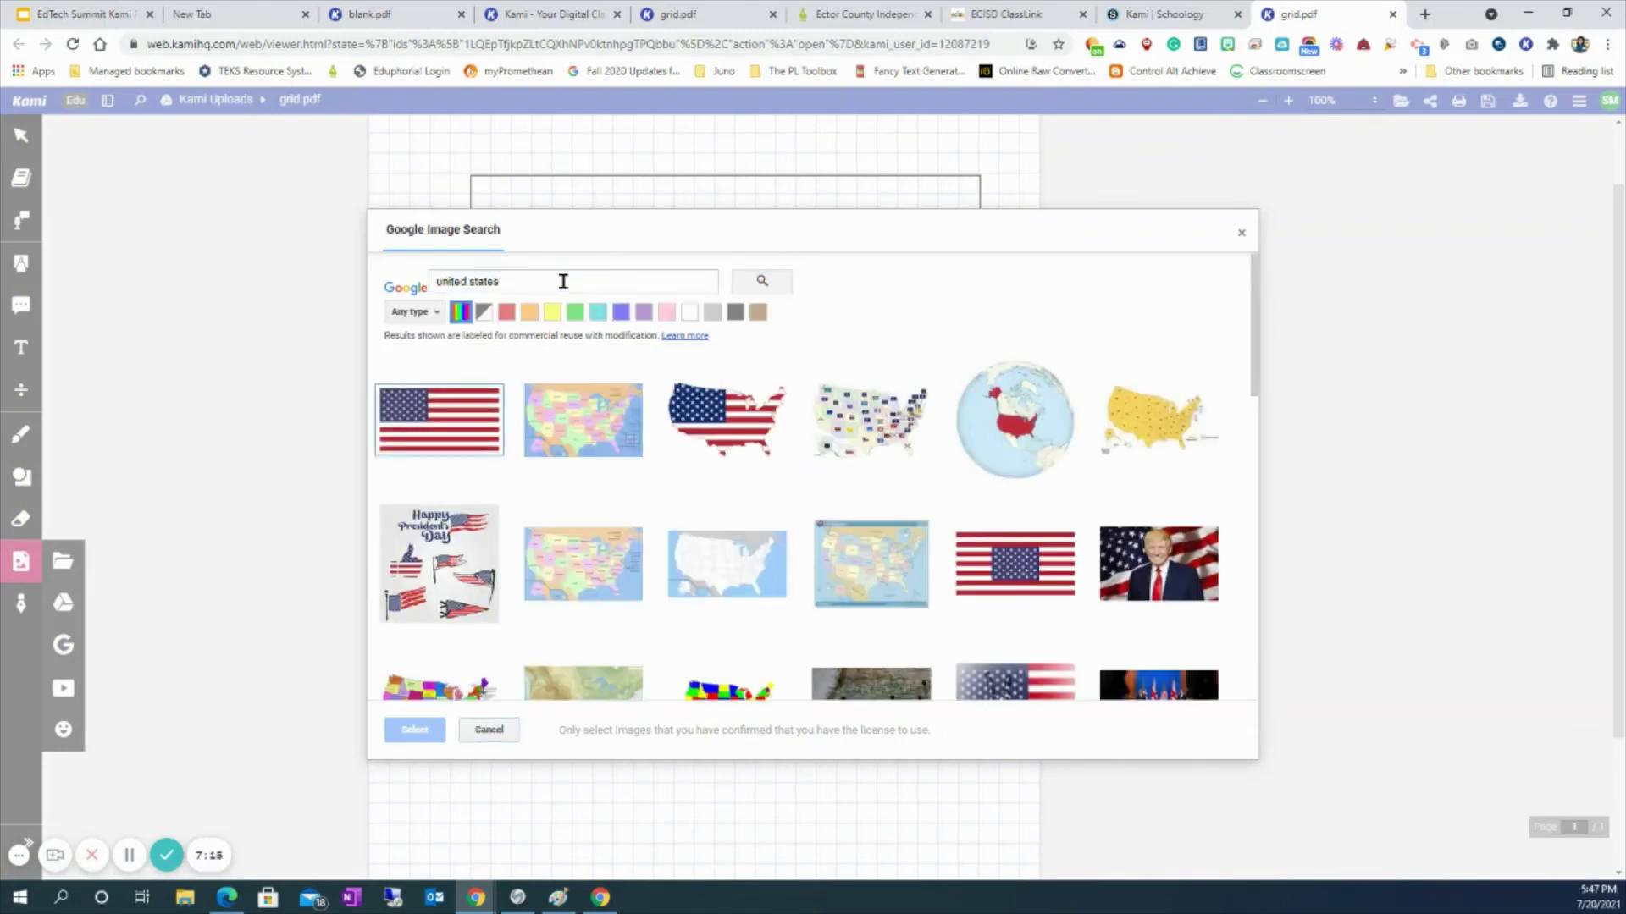
pyautogui.scroll(-2, 964, 449)
pyautogui.scroll(-2, 999, 461)
pyautogui.click(1178, 515)
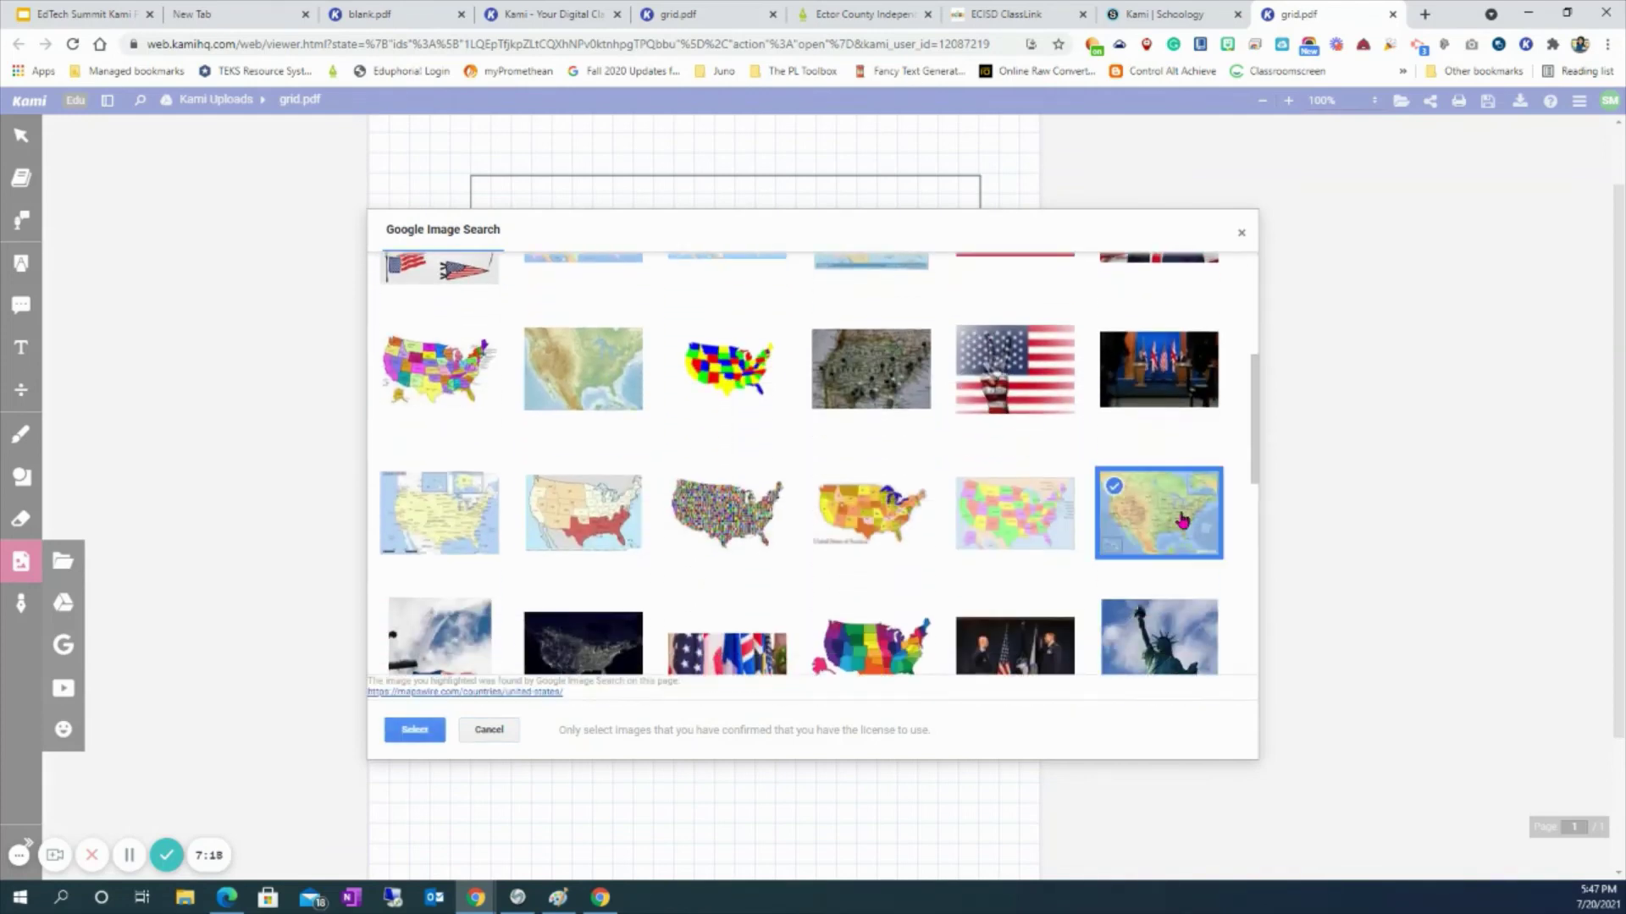
pyautogui.click(415, 730)
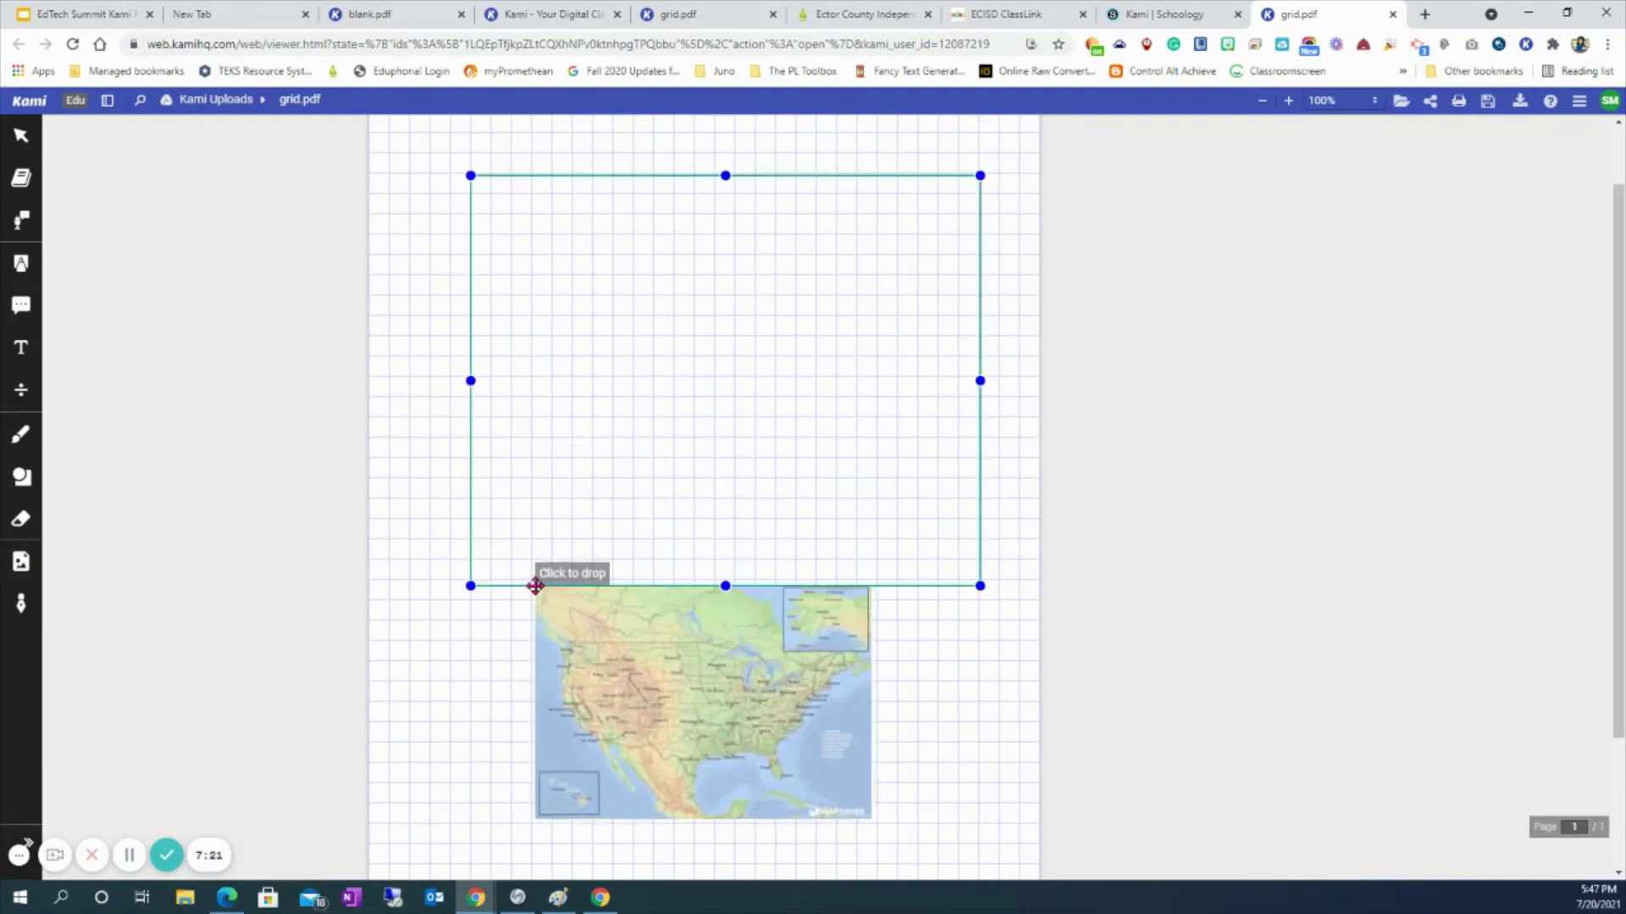
# - Drop the US map over the lower half of the box, enlarge it slightly and nudge it left
pyautogui.click(526, 413)
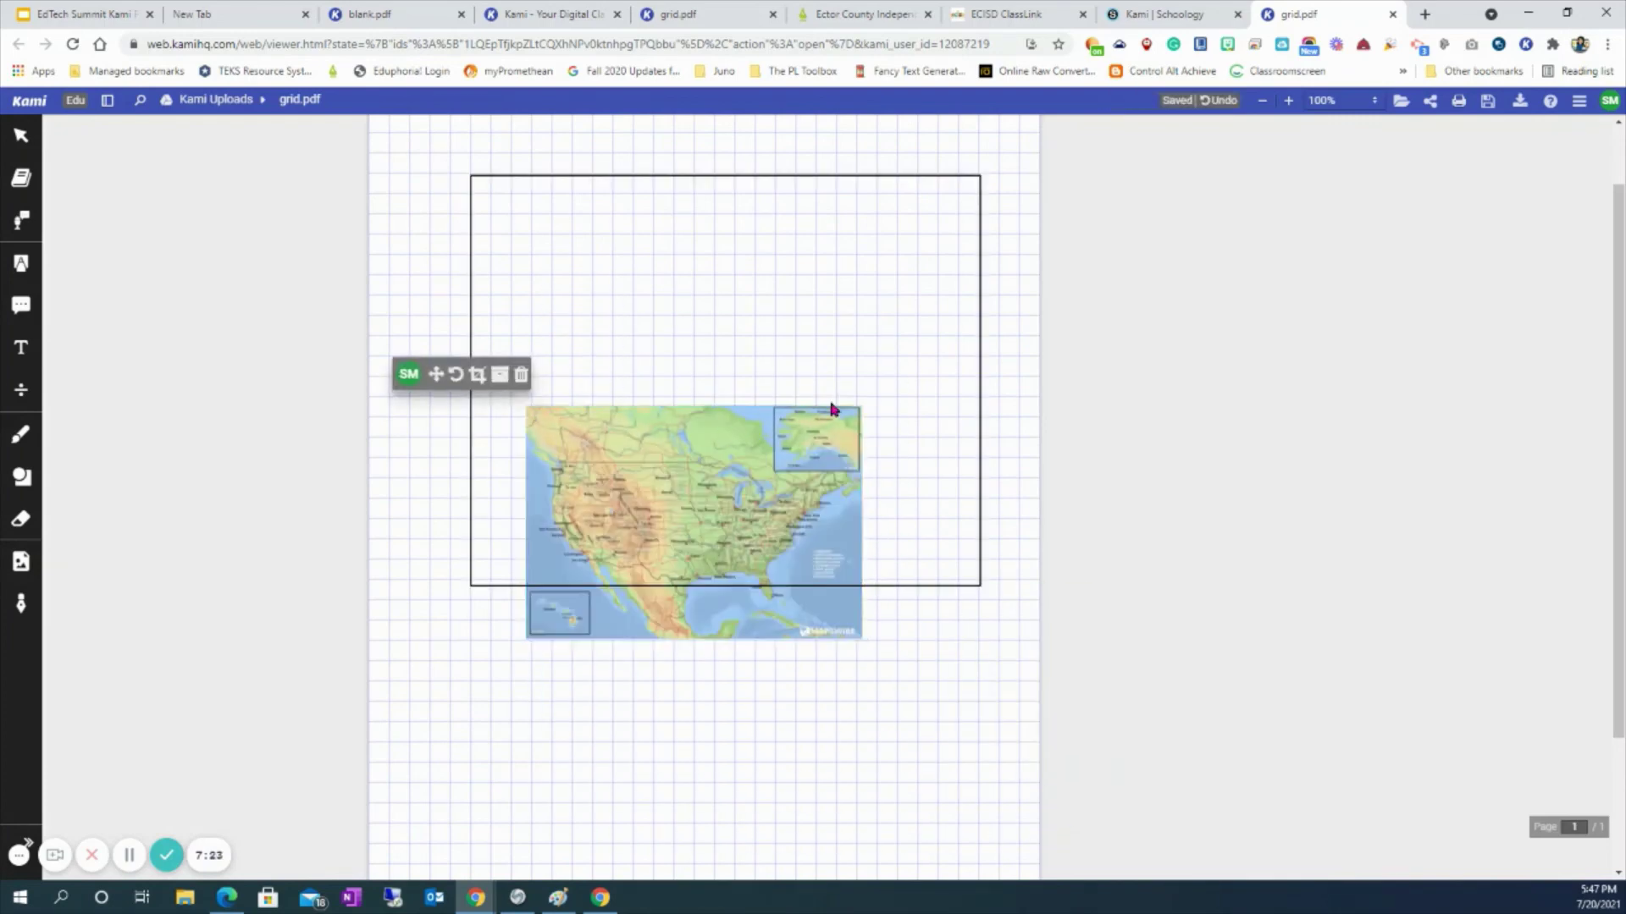
pyautogui.click(872, 458)
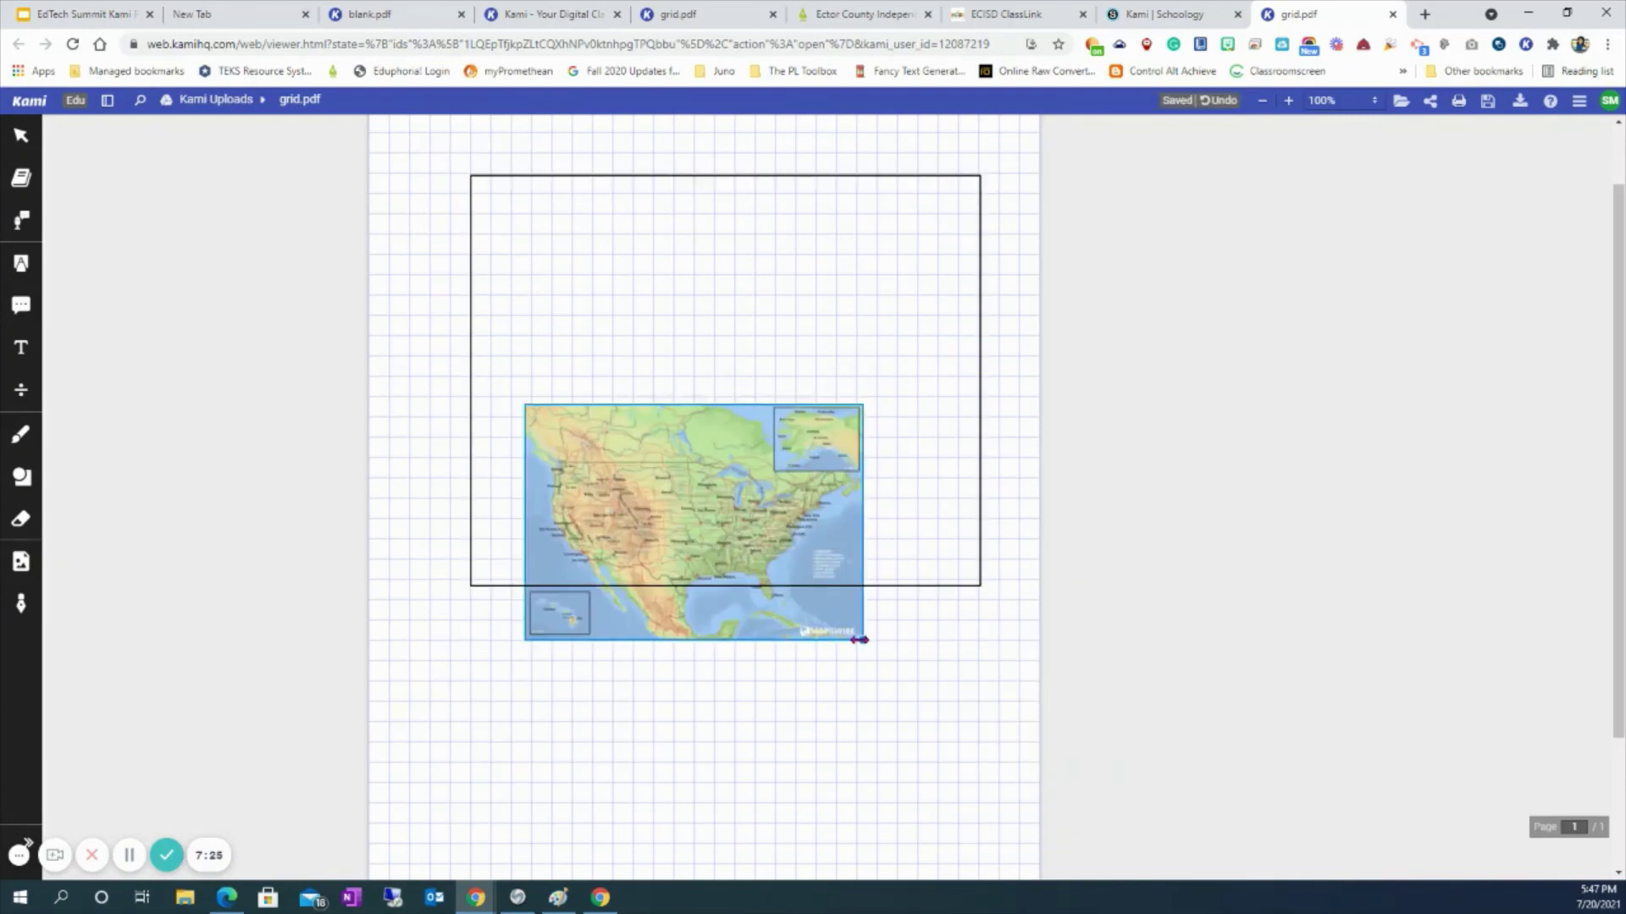
pyautogui.moveTo(860, 638); pyautogui.dragTo(1075, 804)
pyautogui.moveTo(812, 701); pyautogui.dragTo(727, 697)
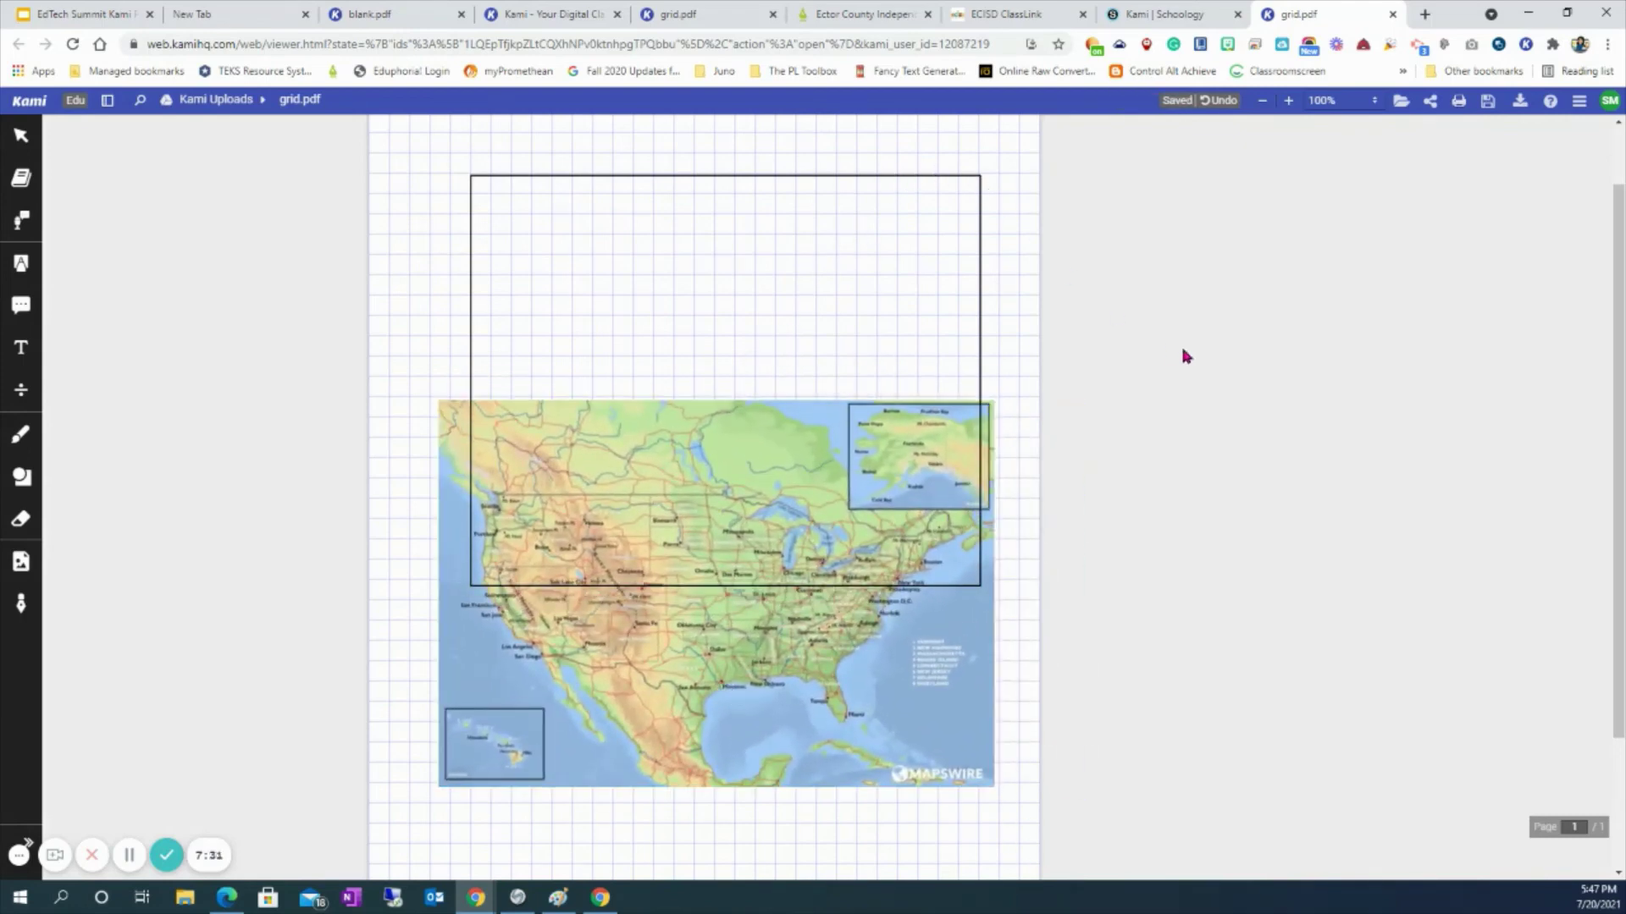
pyautogui.scroll(1, 1181, 343)
# - Delete the empty rectangle outline and move the map up into the page's upper half
pyautogui.click(977, 250)
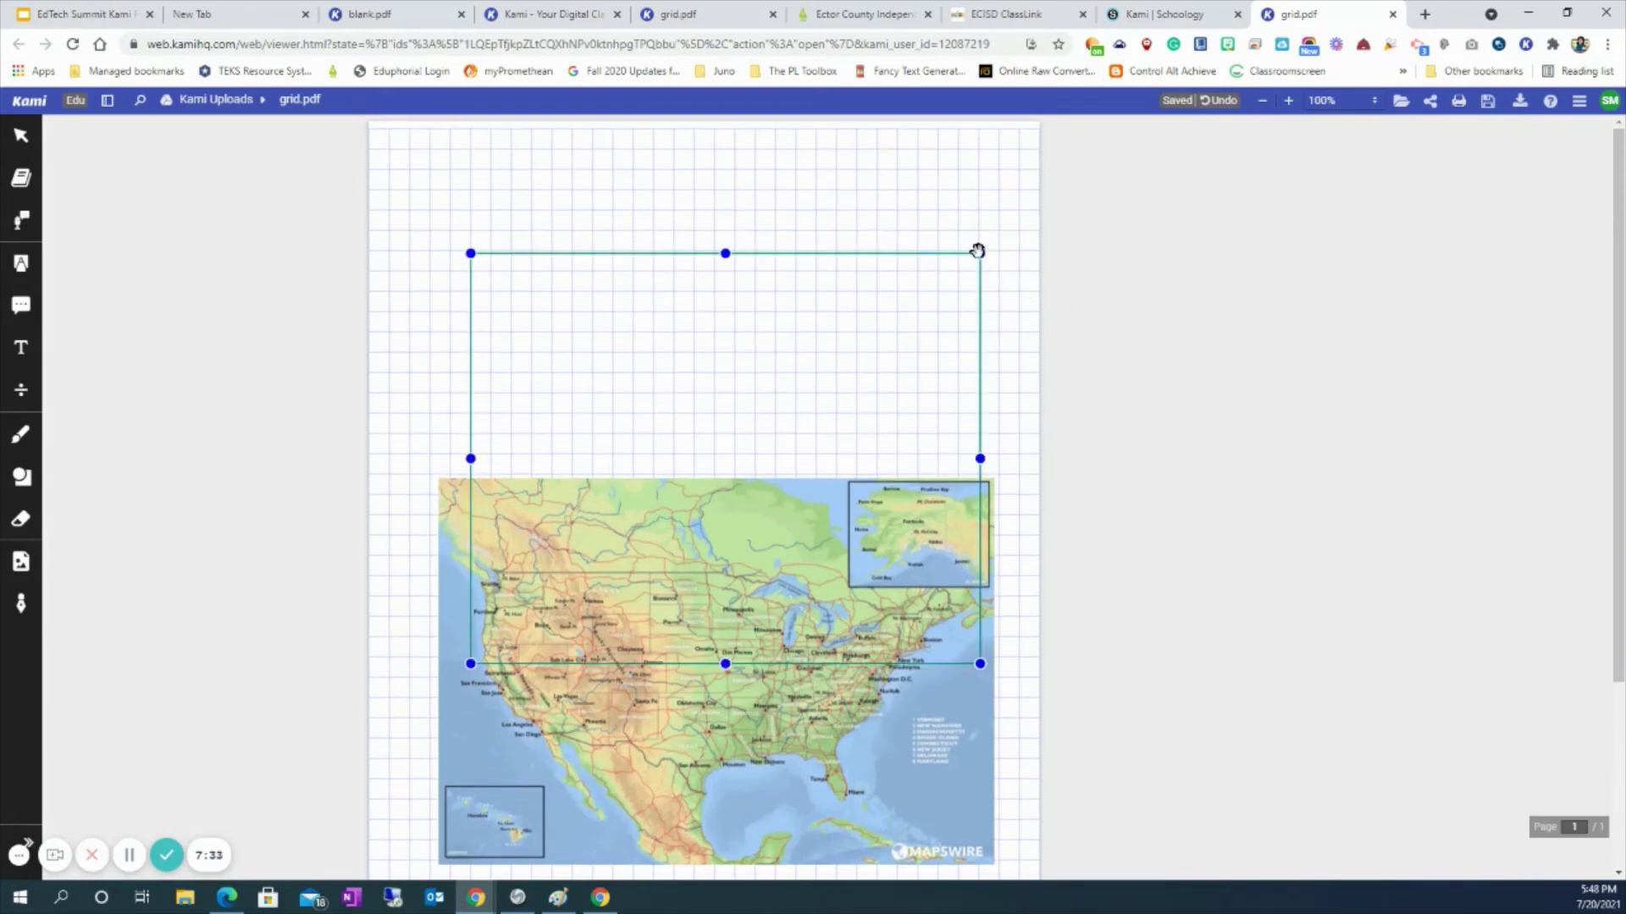
pyautogui.press('Delete')
pyautogui.moveTo(799, 657); pyautogui.dragTo(770, 429)
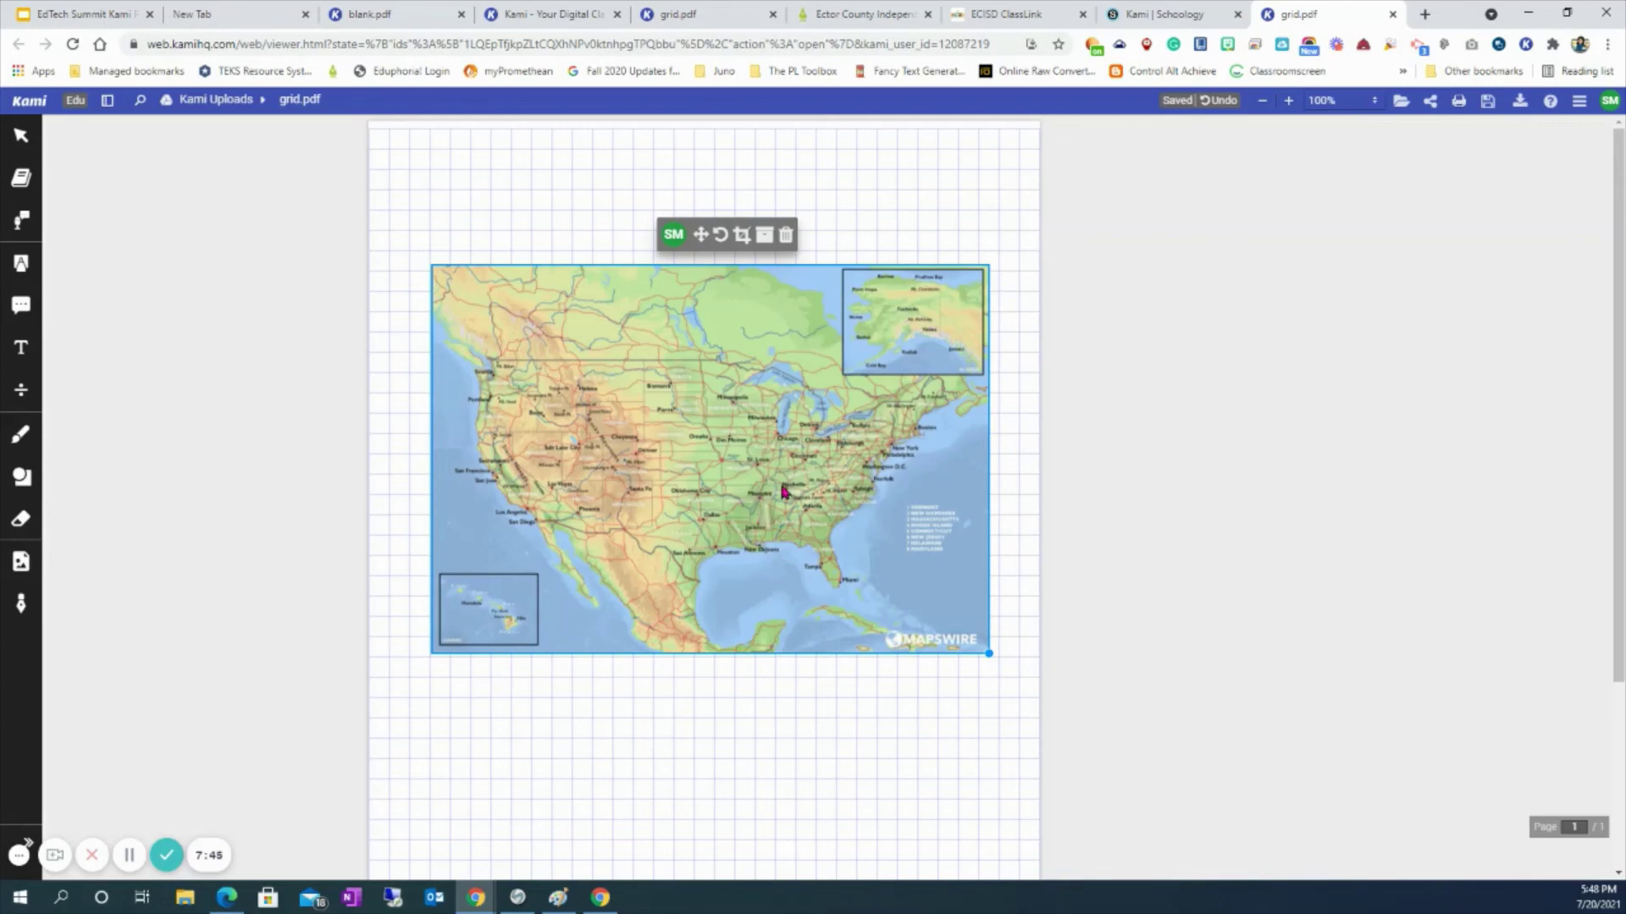
pyautogui.click(654, 573)
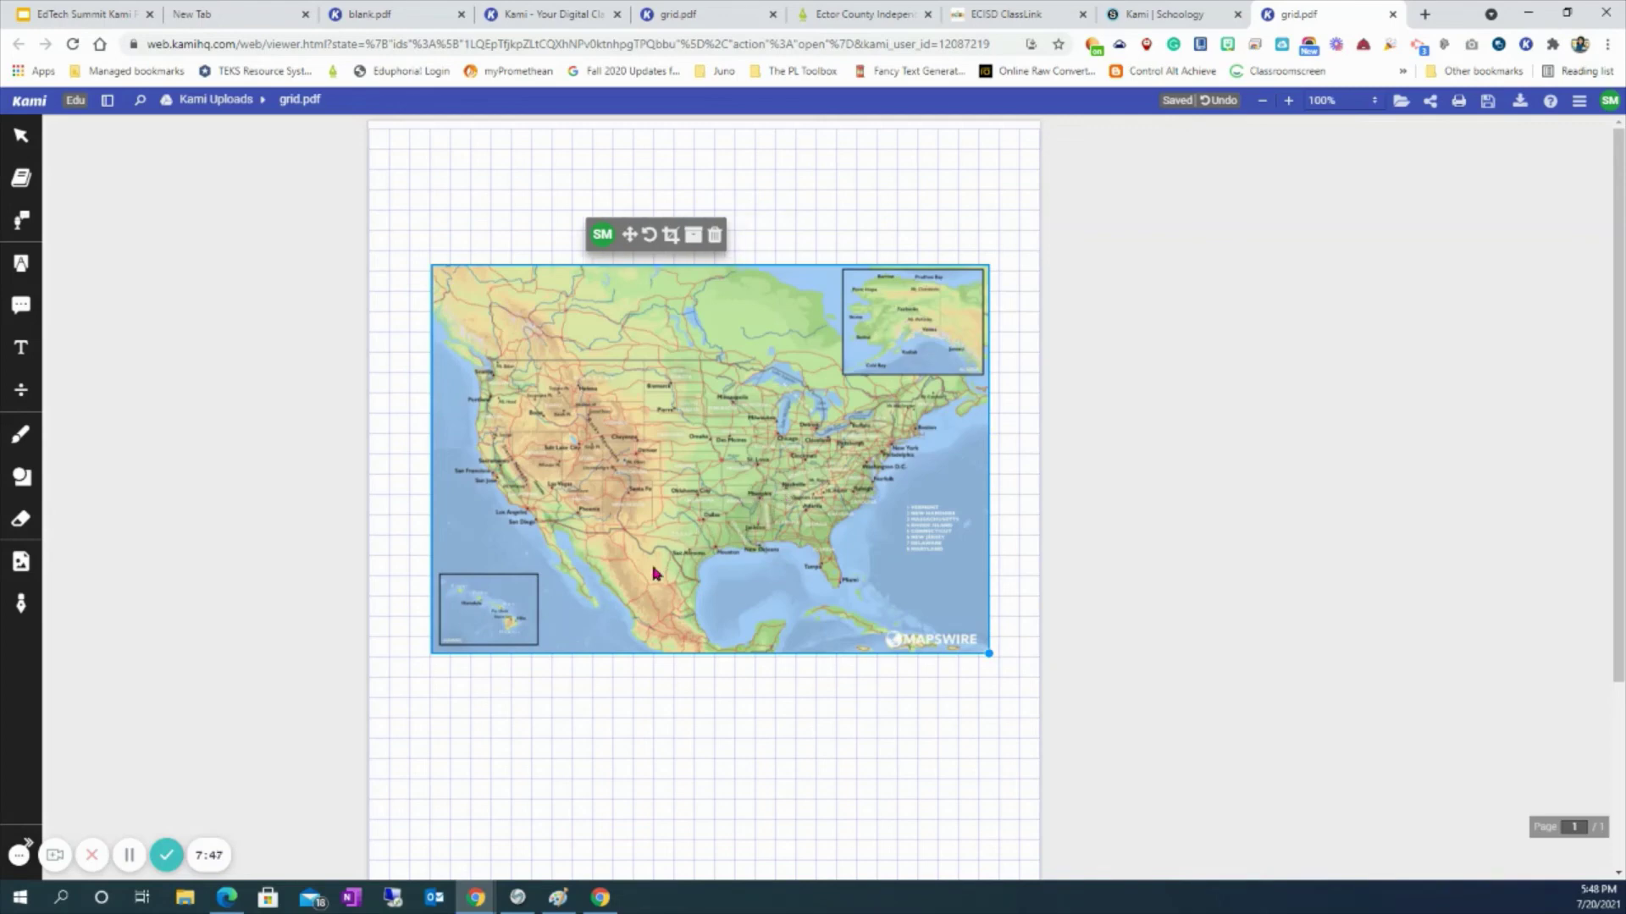
pyautogui.click(1335, 126)
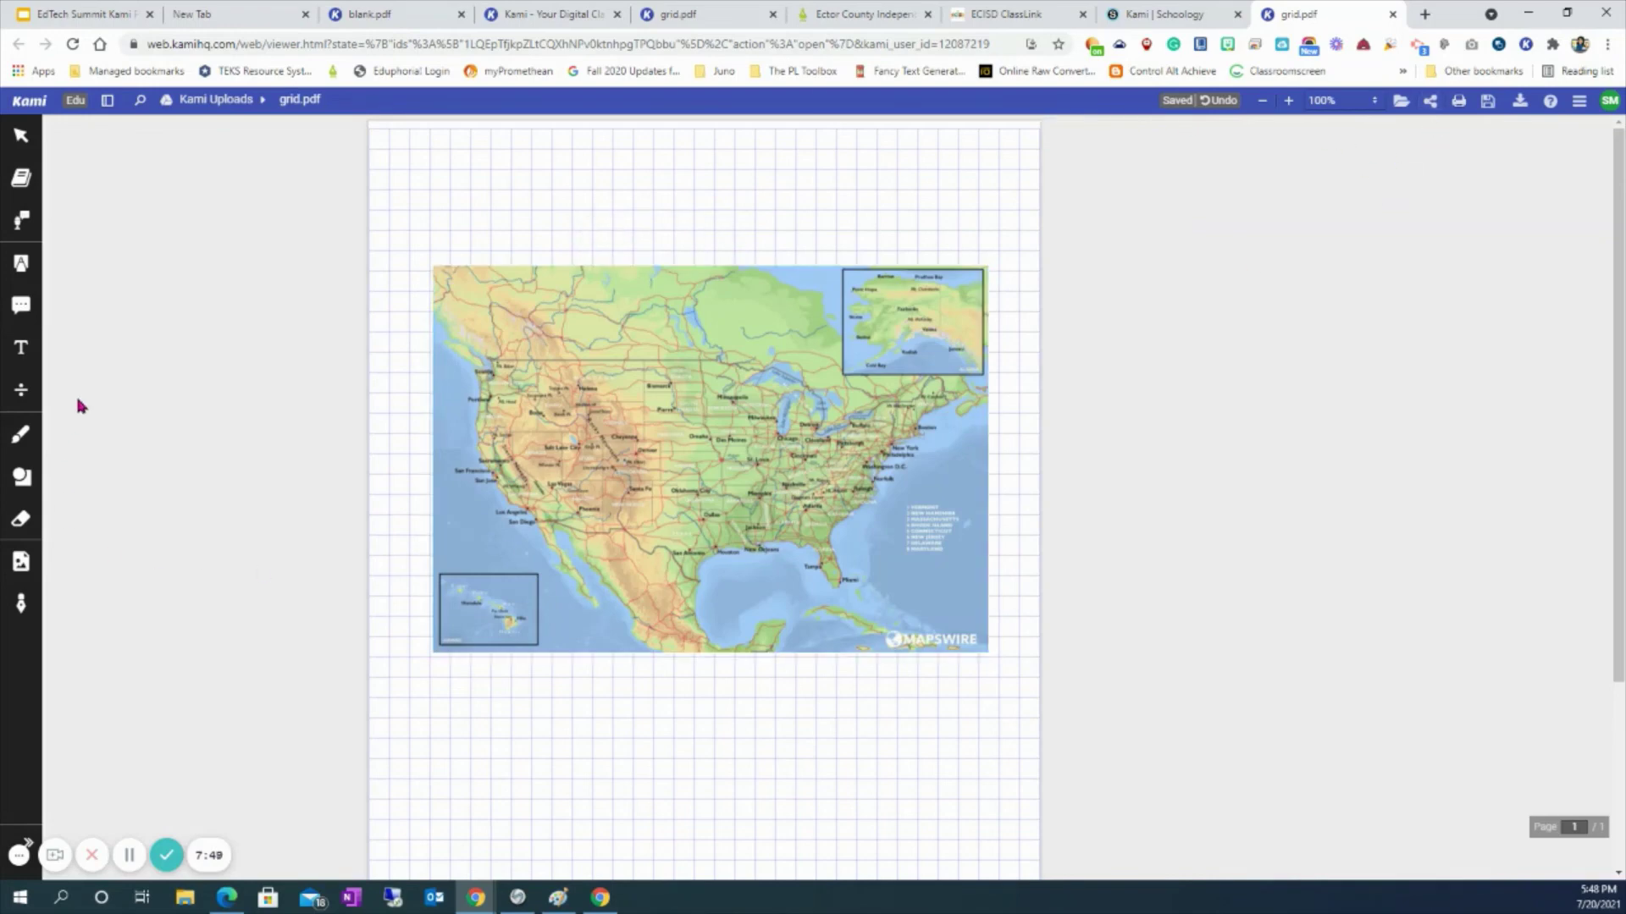
# - Record an 11-second voice comment pinned near San Francisco on the map
pyautogui.click(22, 356)
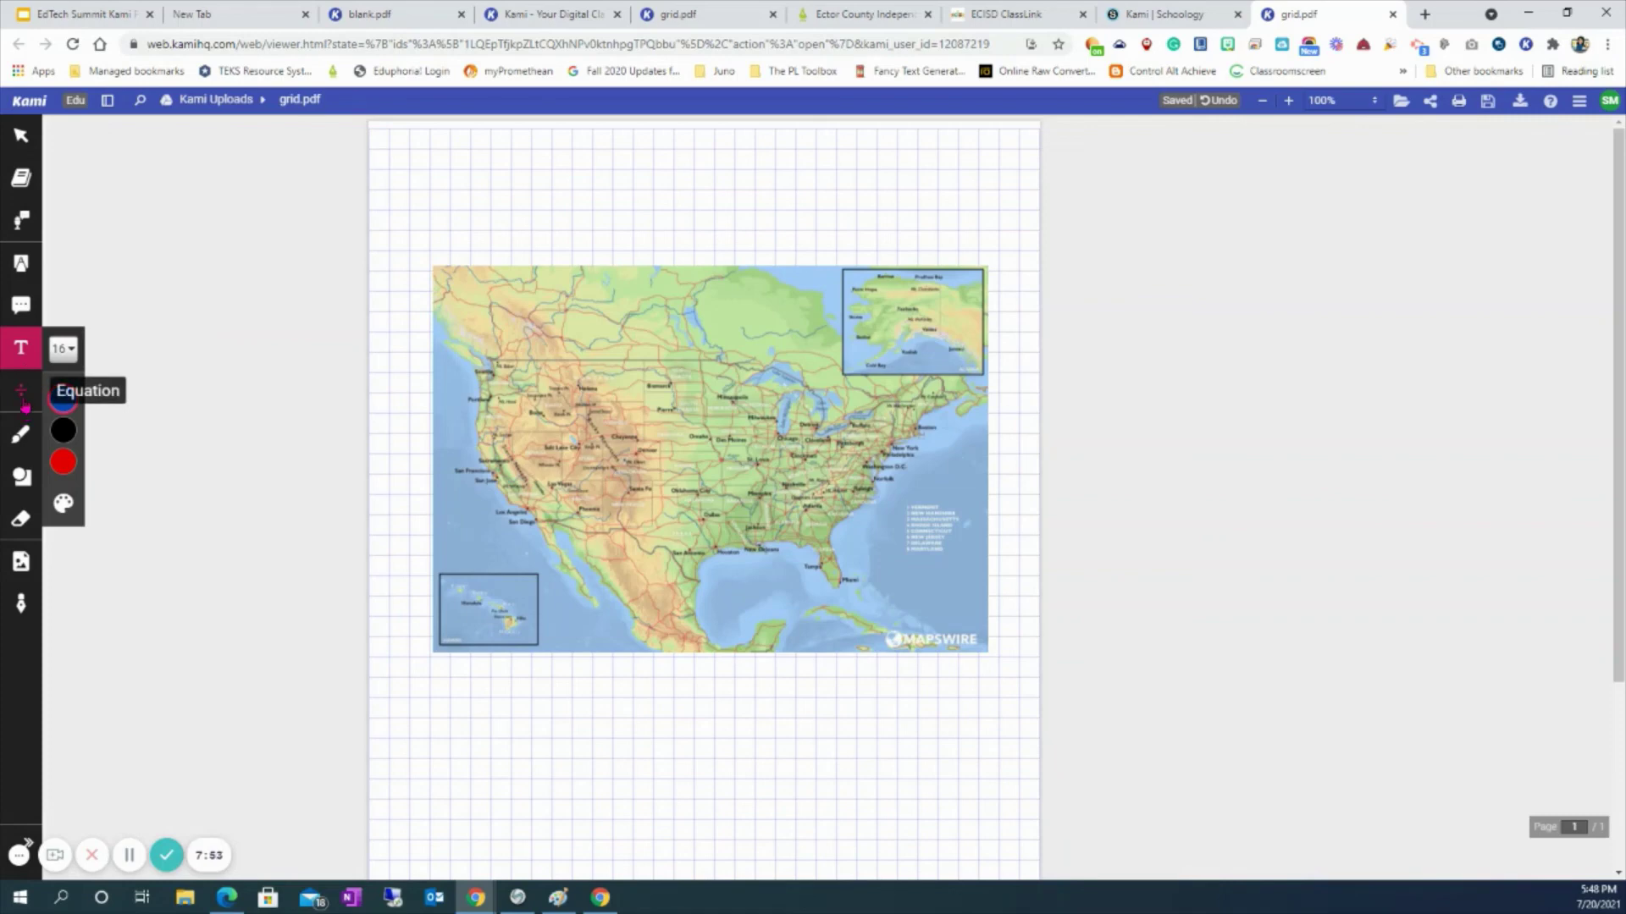
pyautogui.click(21, 305)
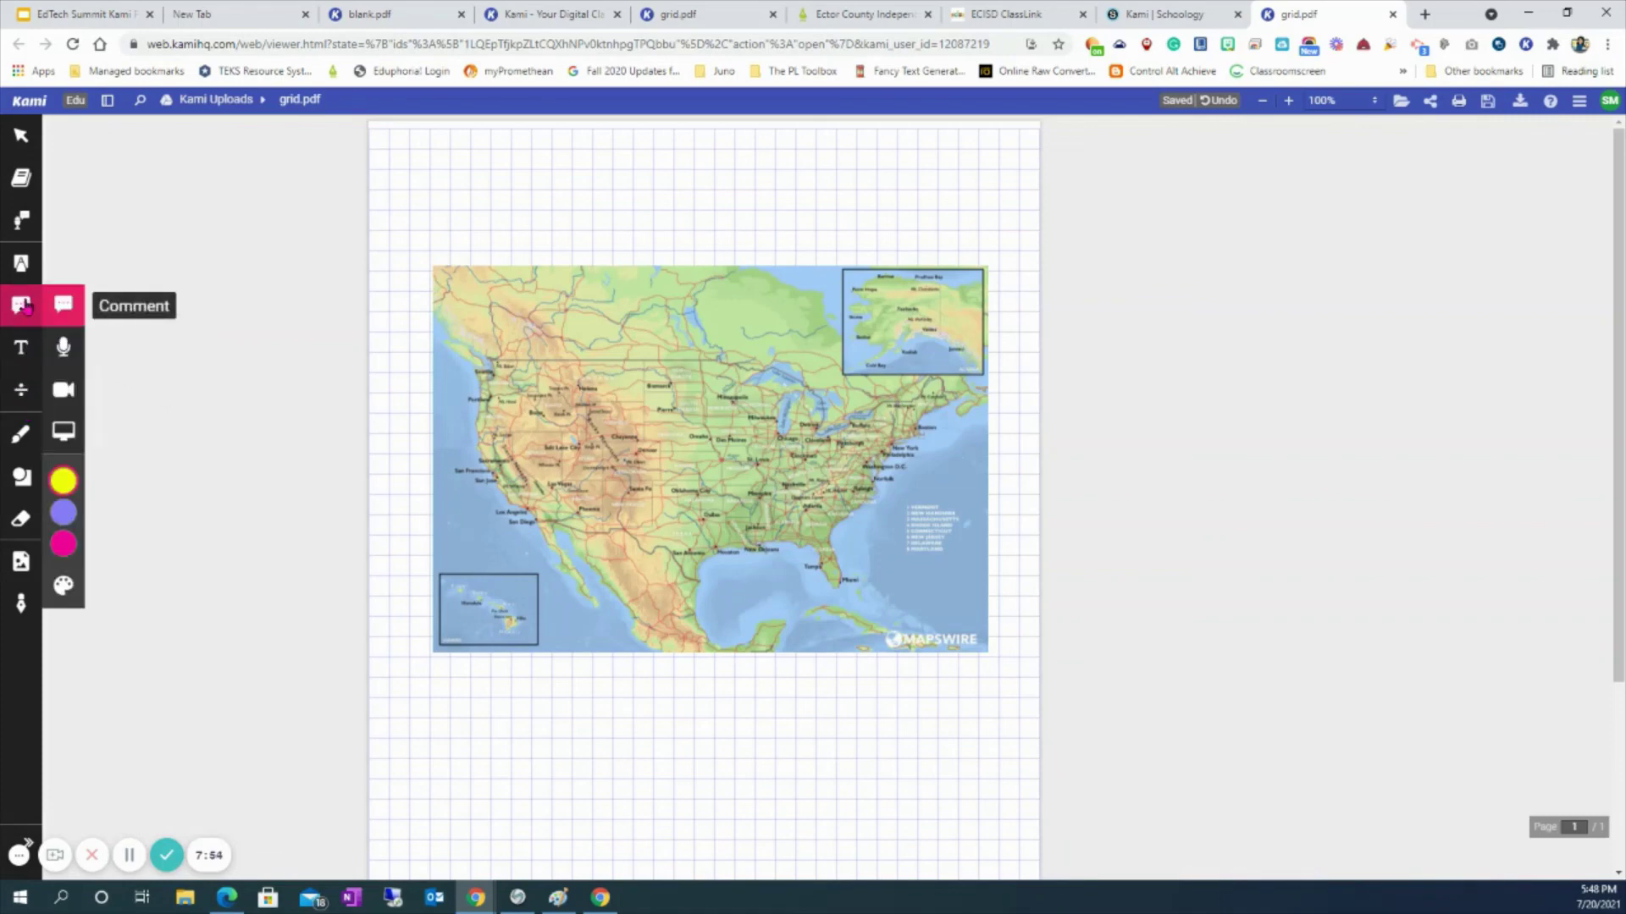
pyautogui.click(64, 356)
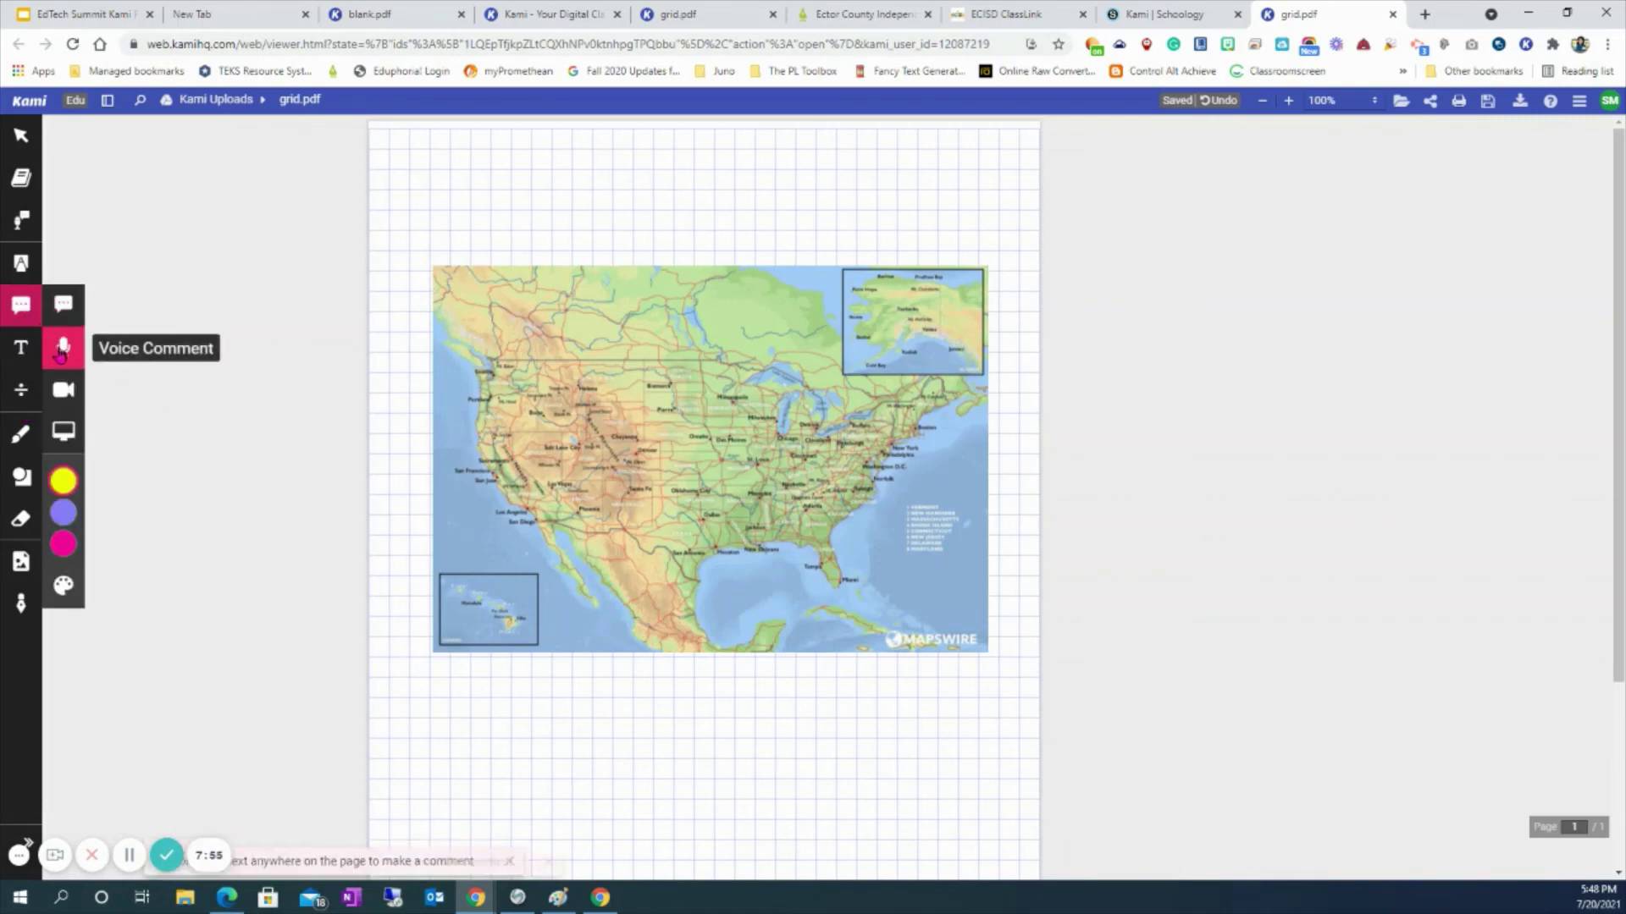
pyautogui.click(490, 489)
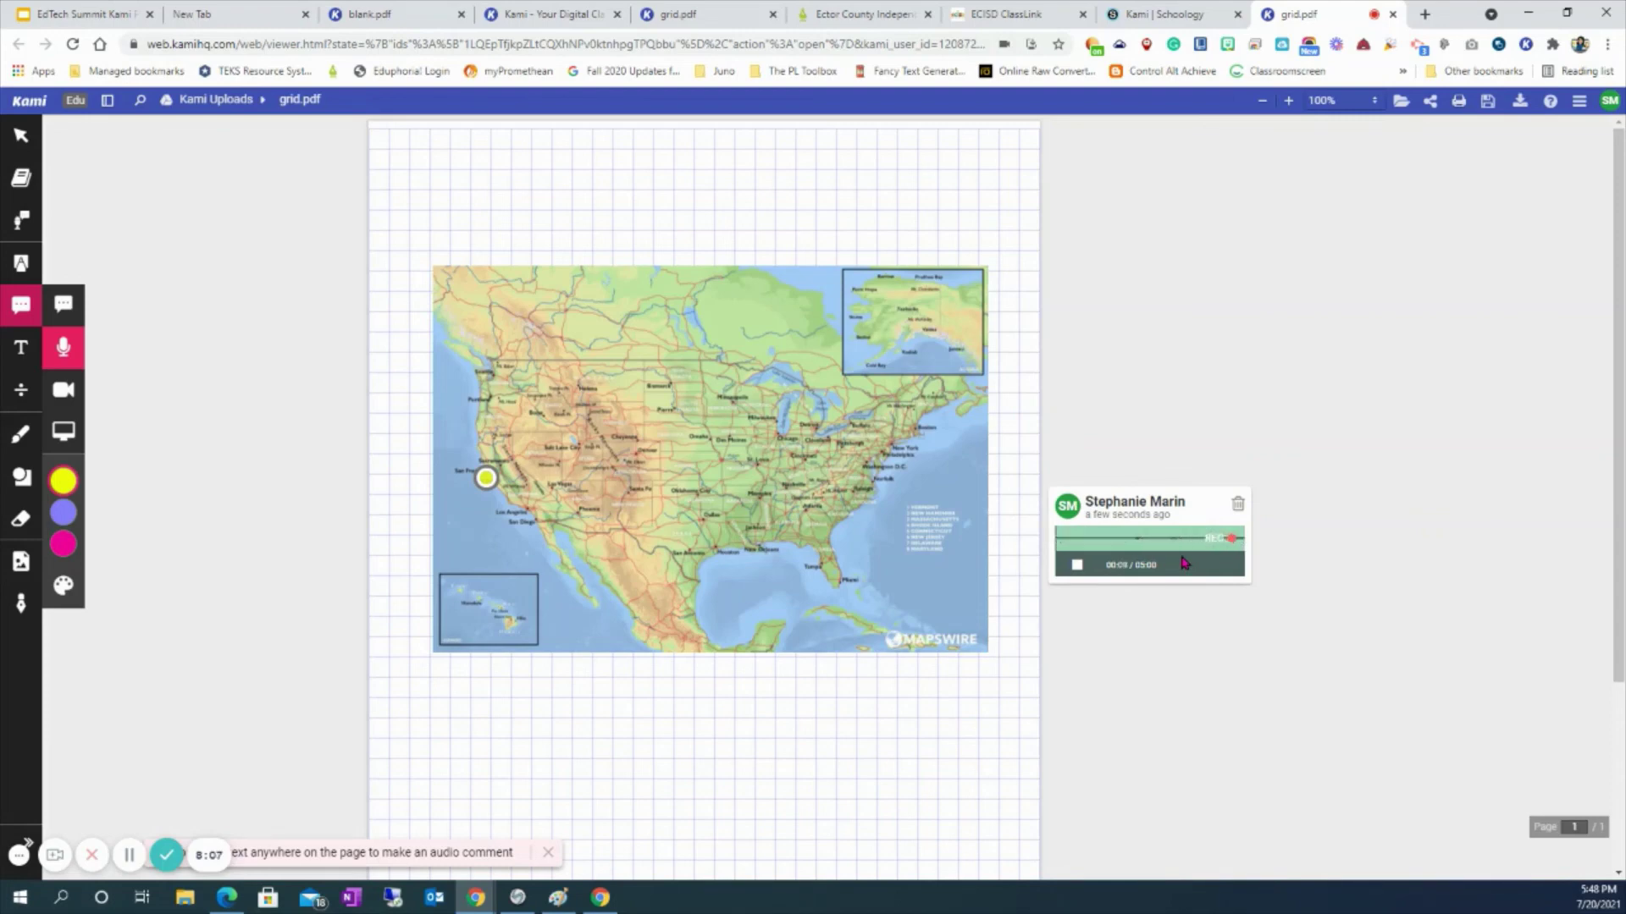
pyautogui.click(1077, 564)
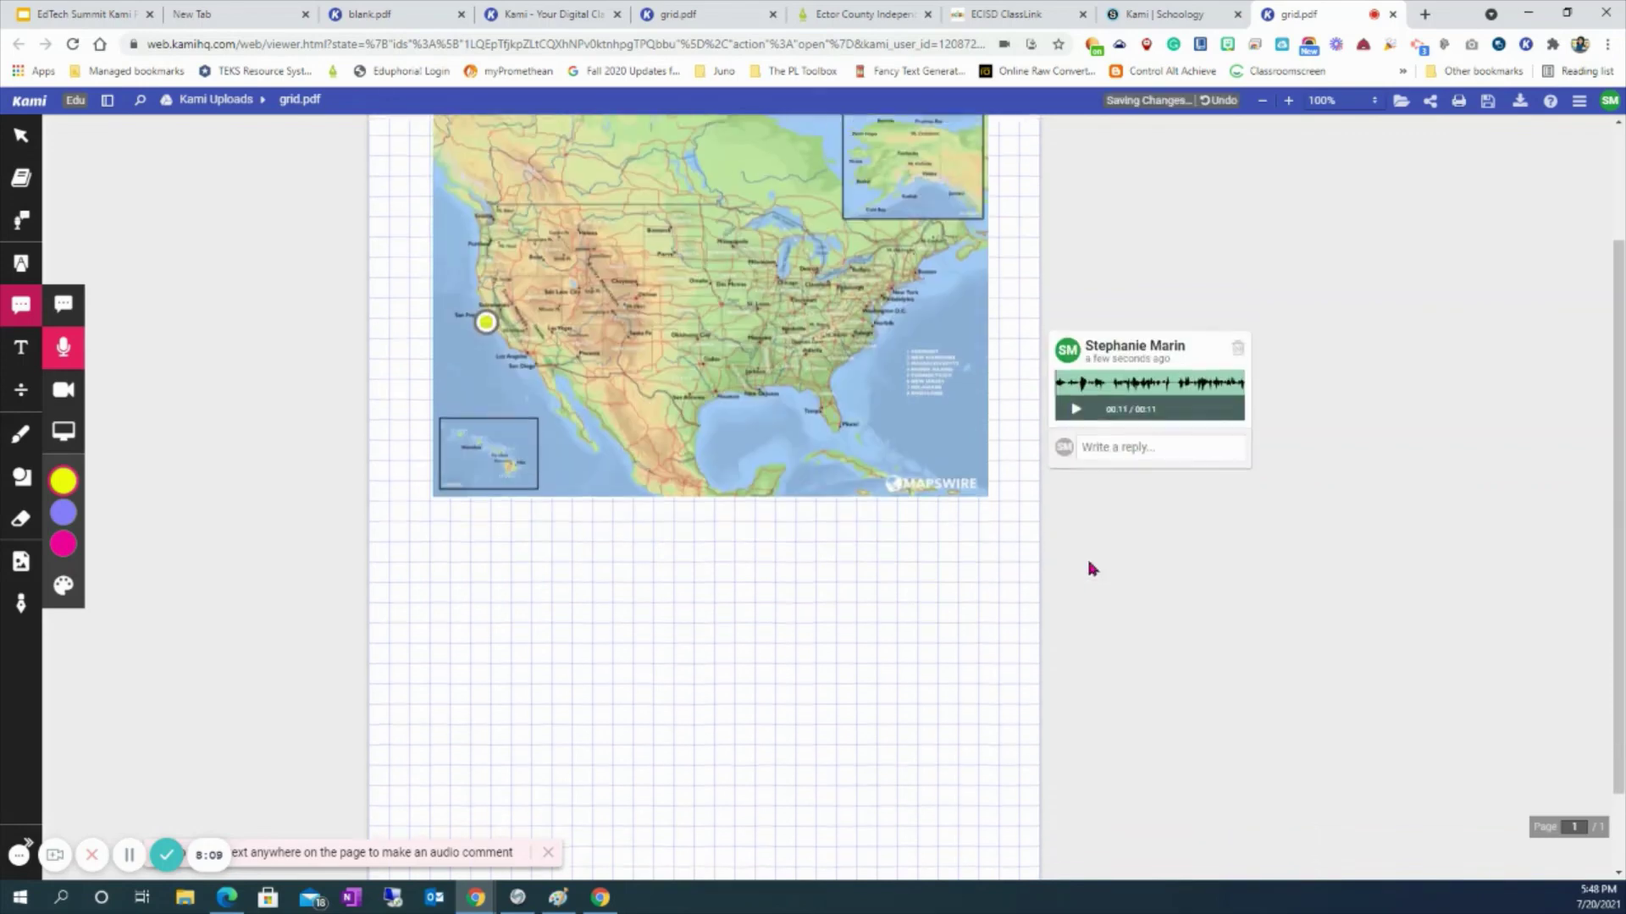
# - Colour the voice comment marker purple and leave the map deselected
pyautogui.click(485, 313)
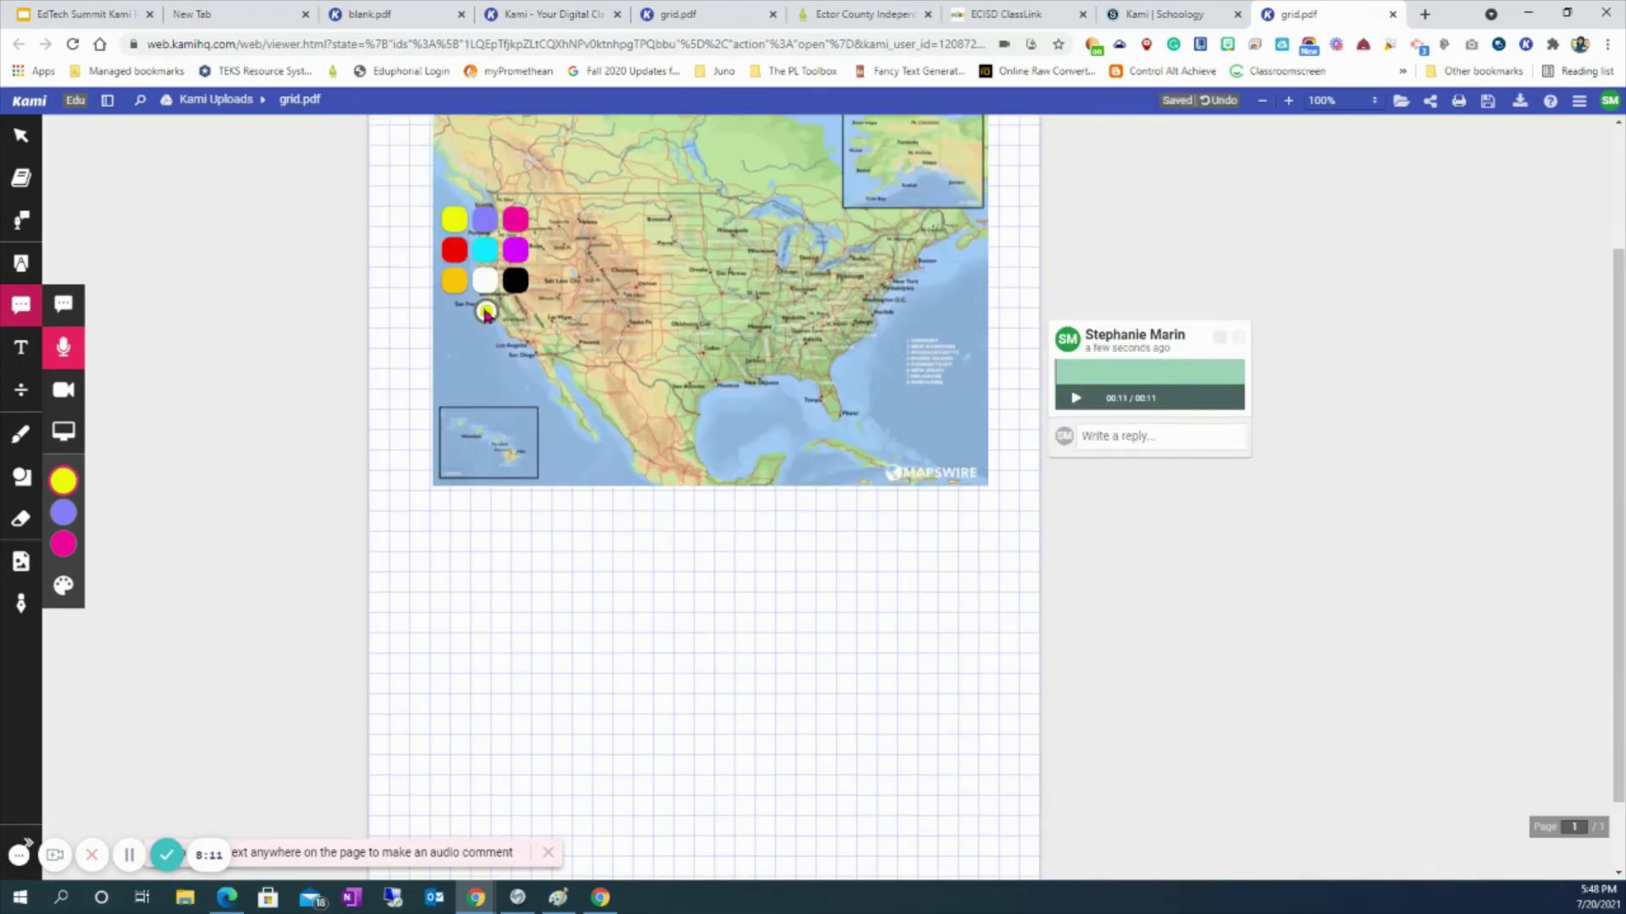
pyautogui.click(514, 250)
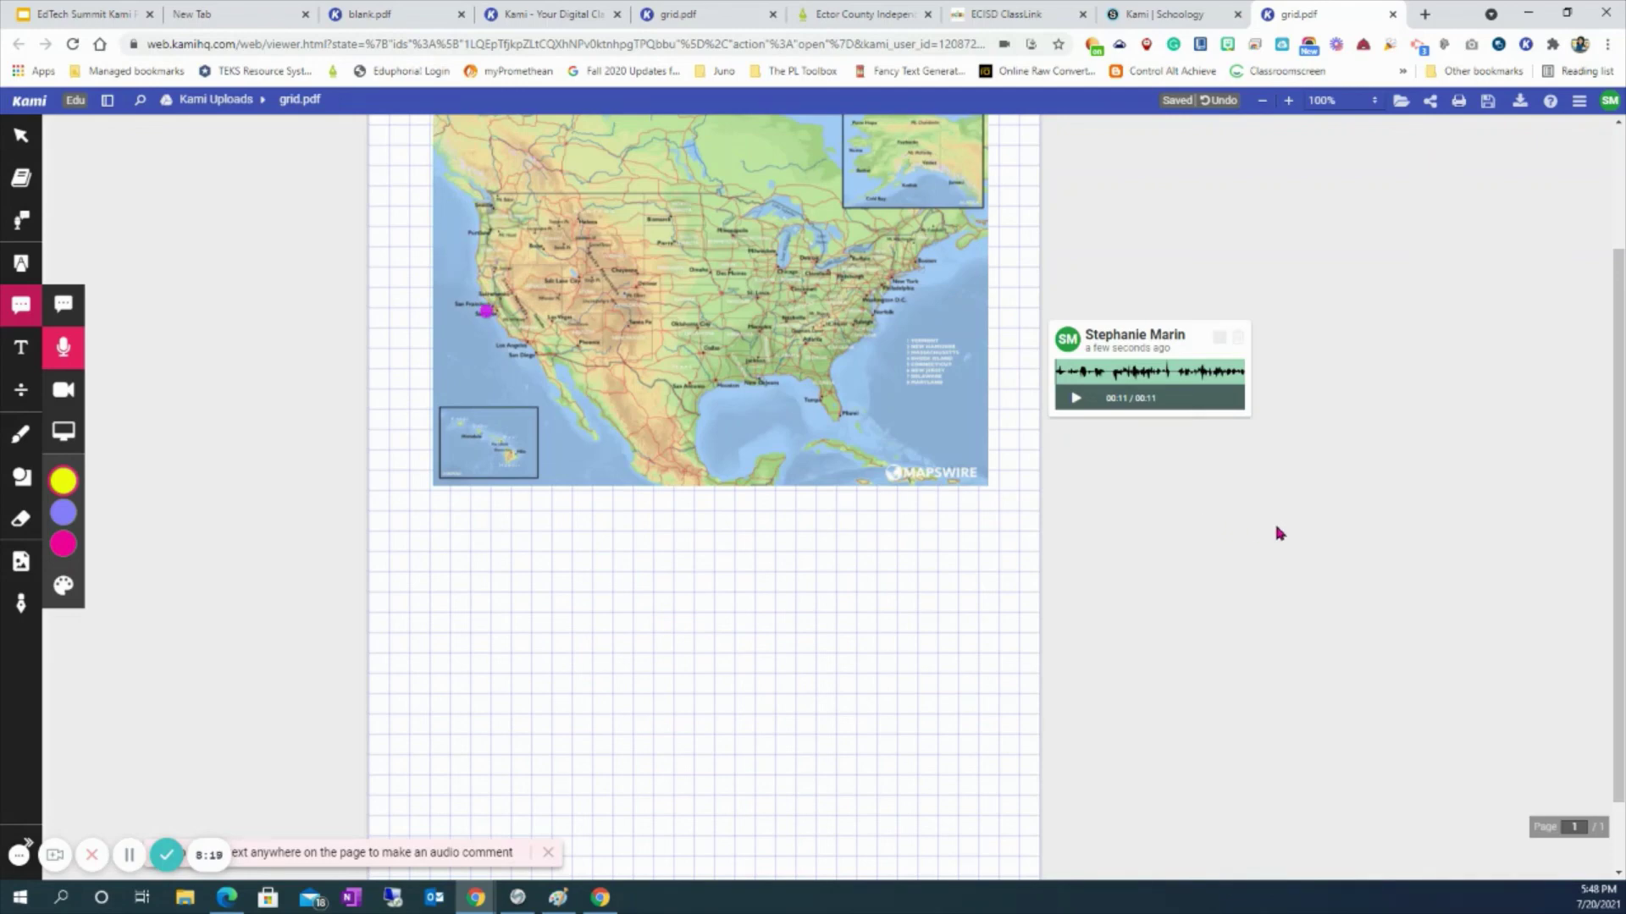
pyautogui.scroll(2, 728, 518)
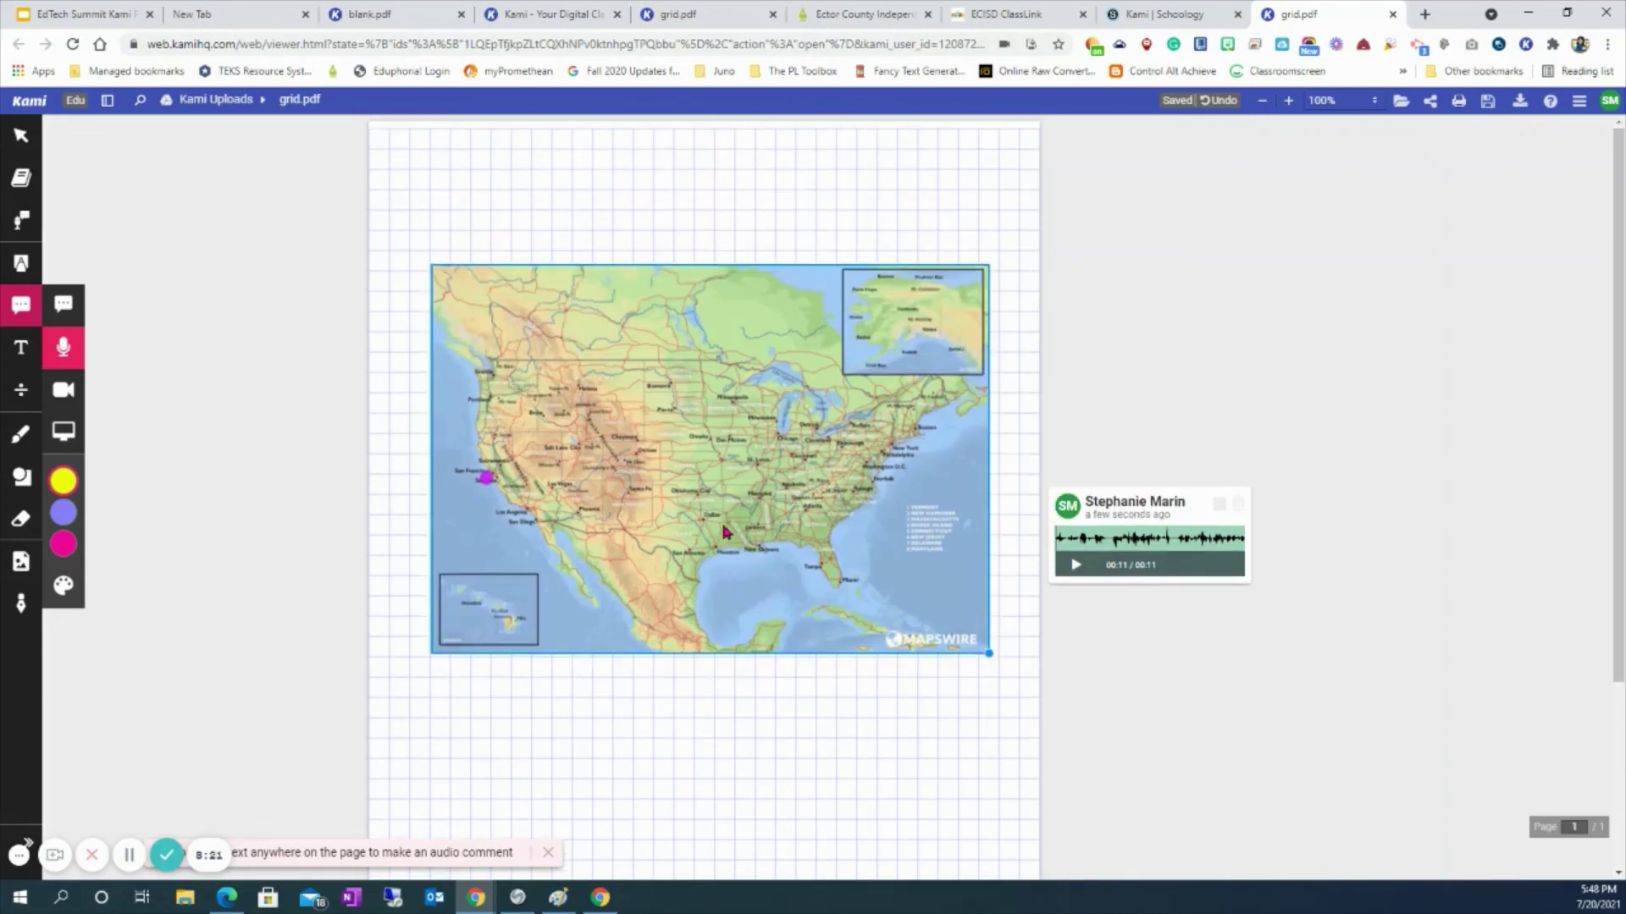
pyautogui.click(740, 534)
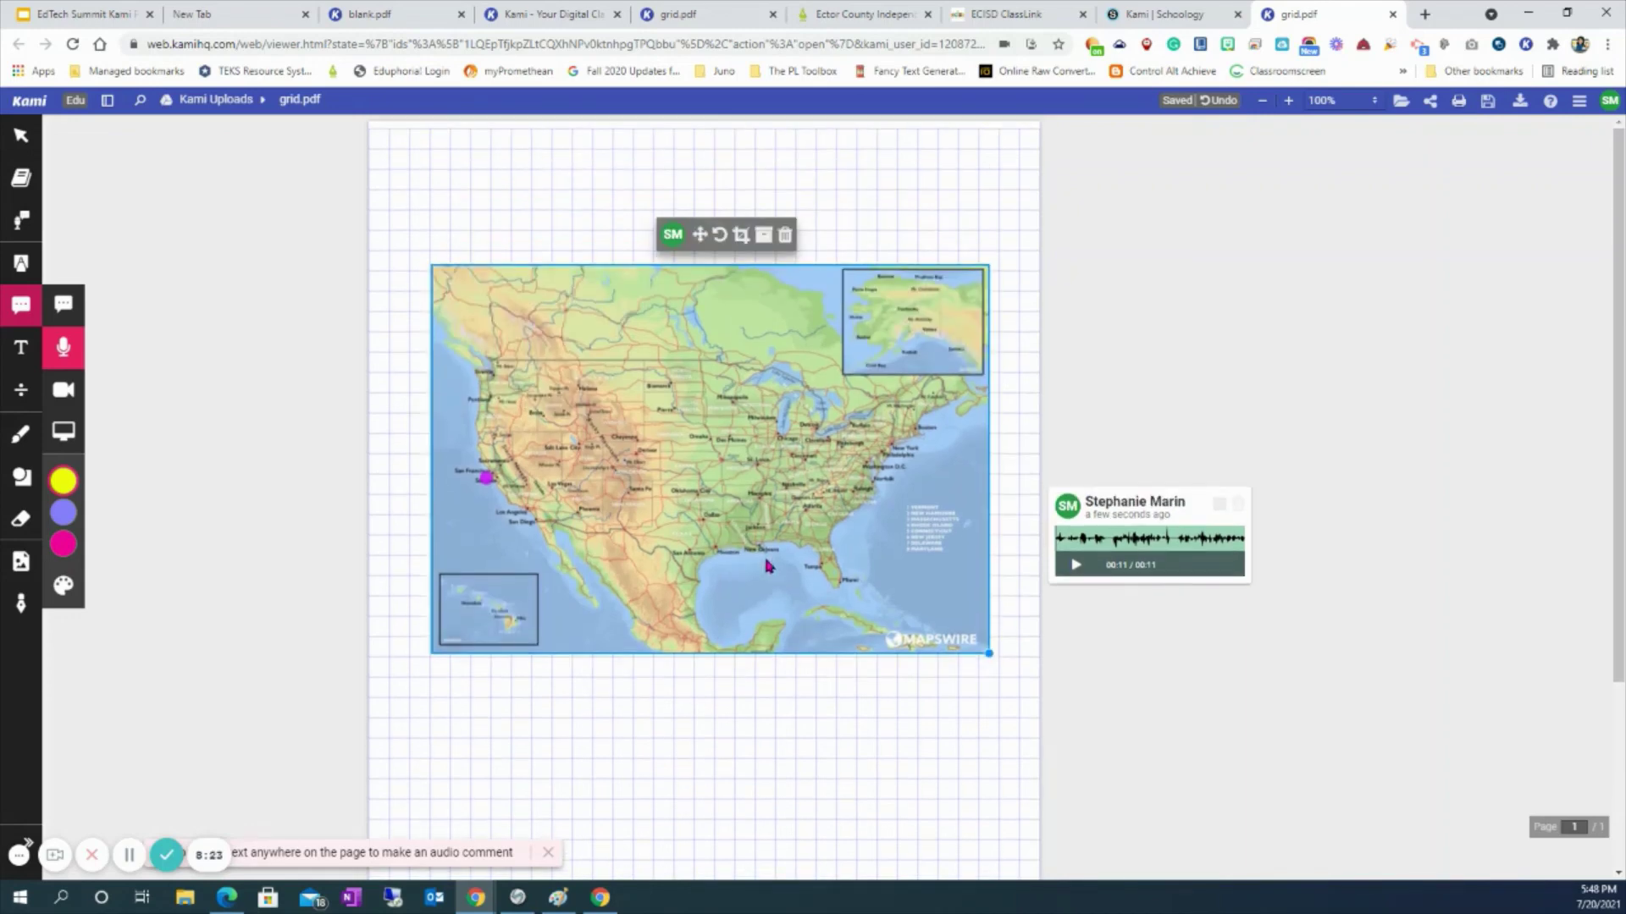
pyautogui.click(724, 208)
pyautogui.click(701, 315)
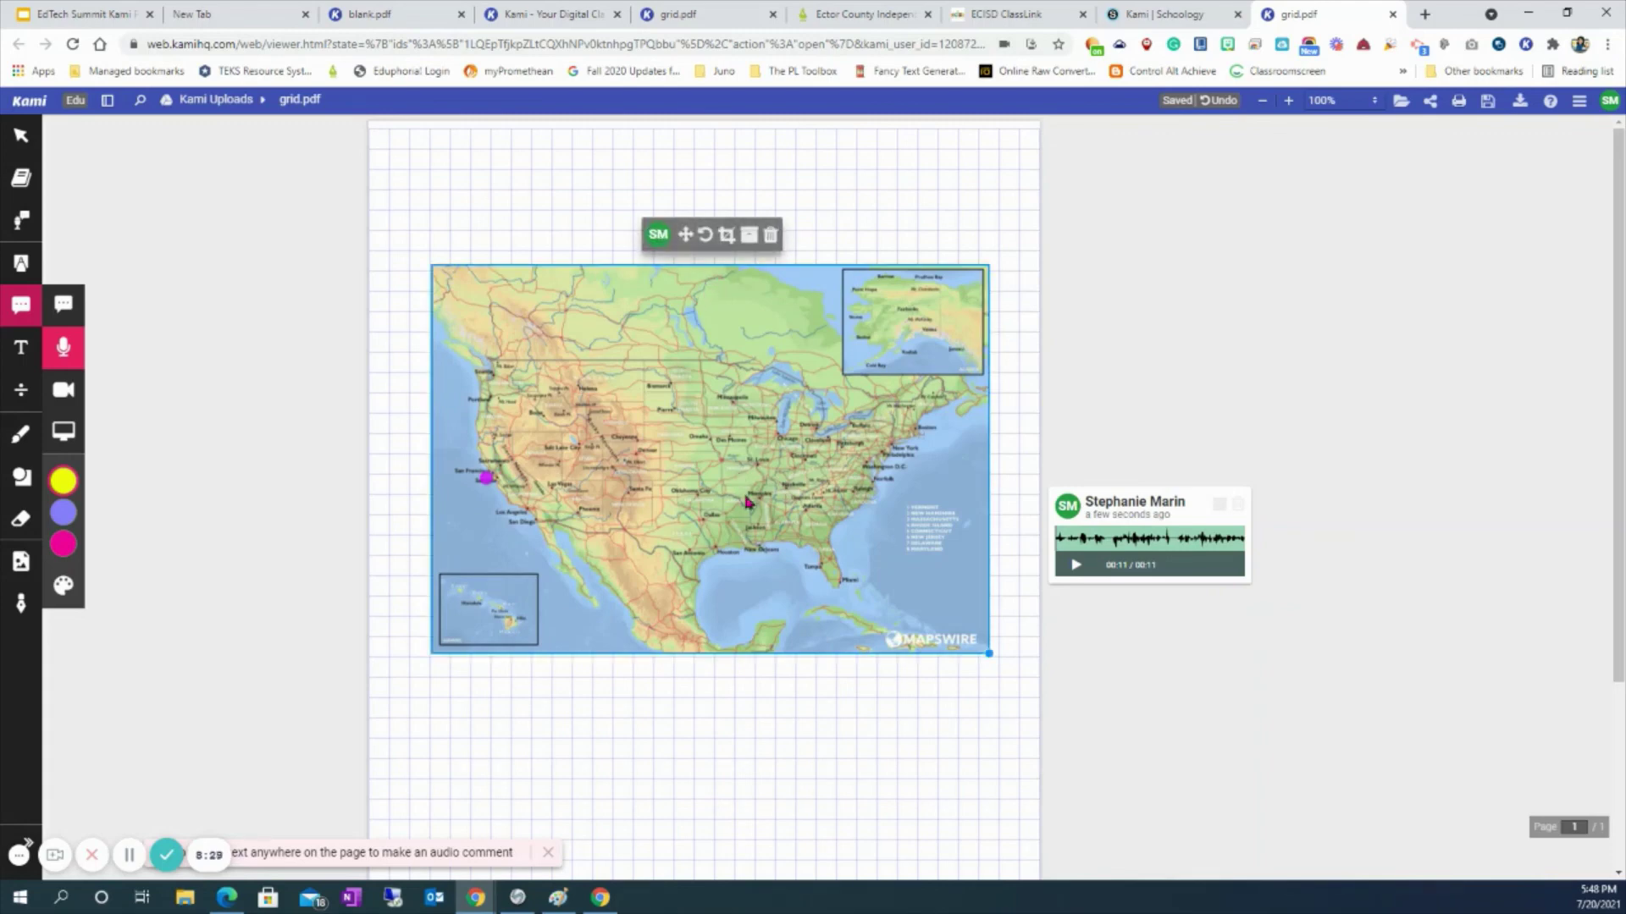
pyautogui.click(708, 676)
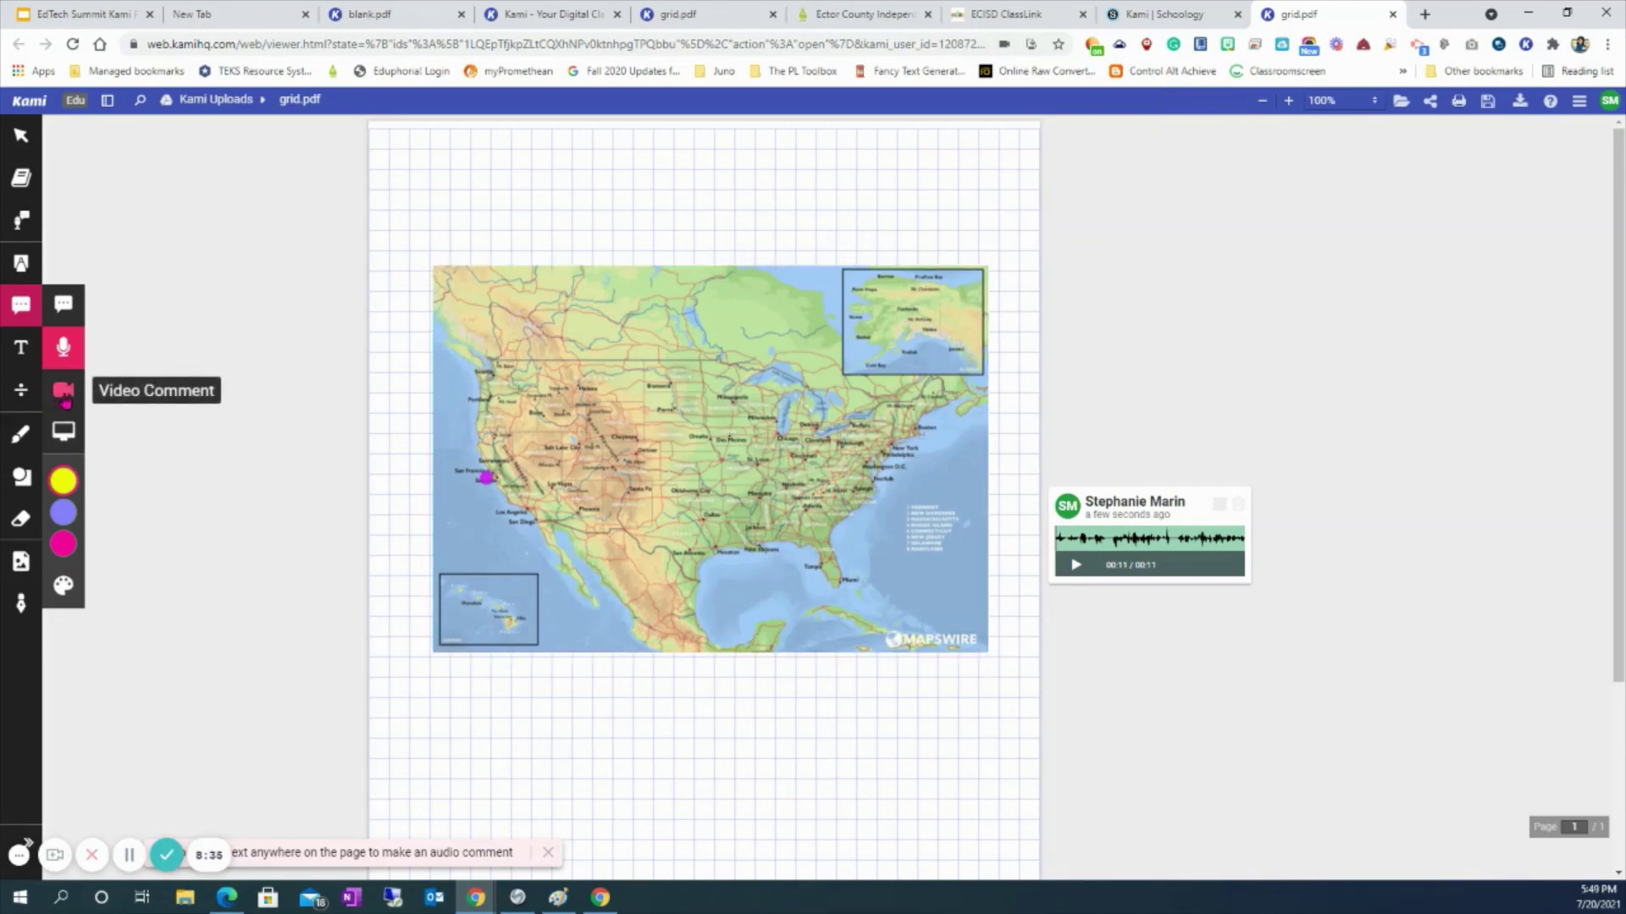
pyautogui.click(564, 388)
pyautogui.click(718, 566)
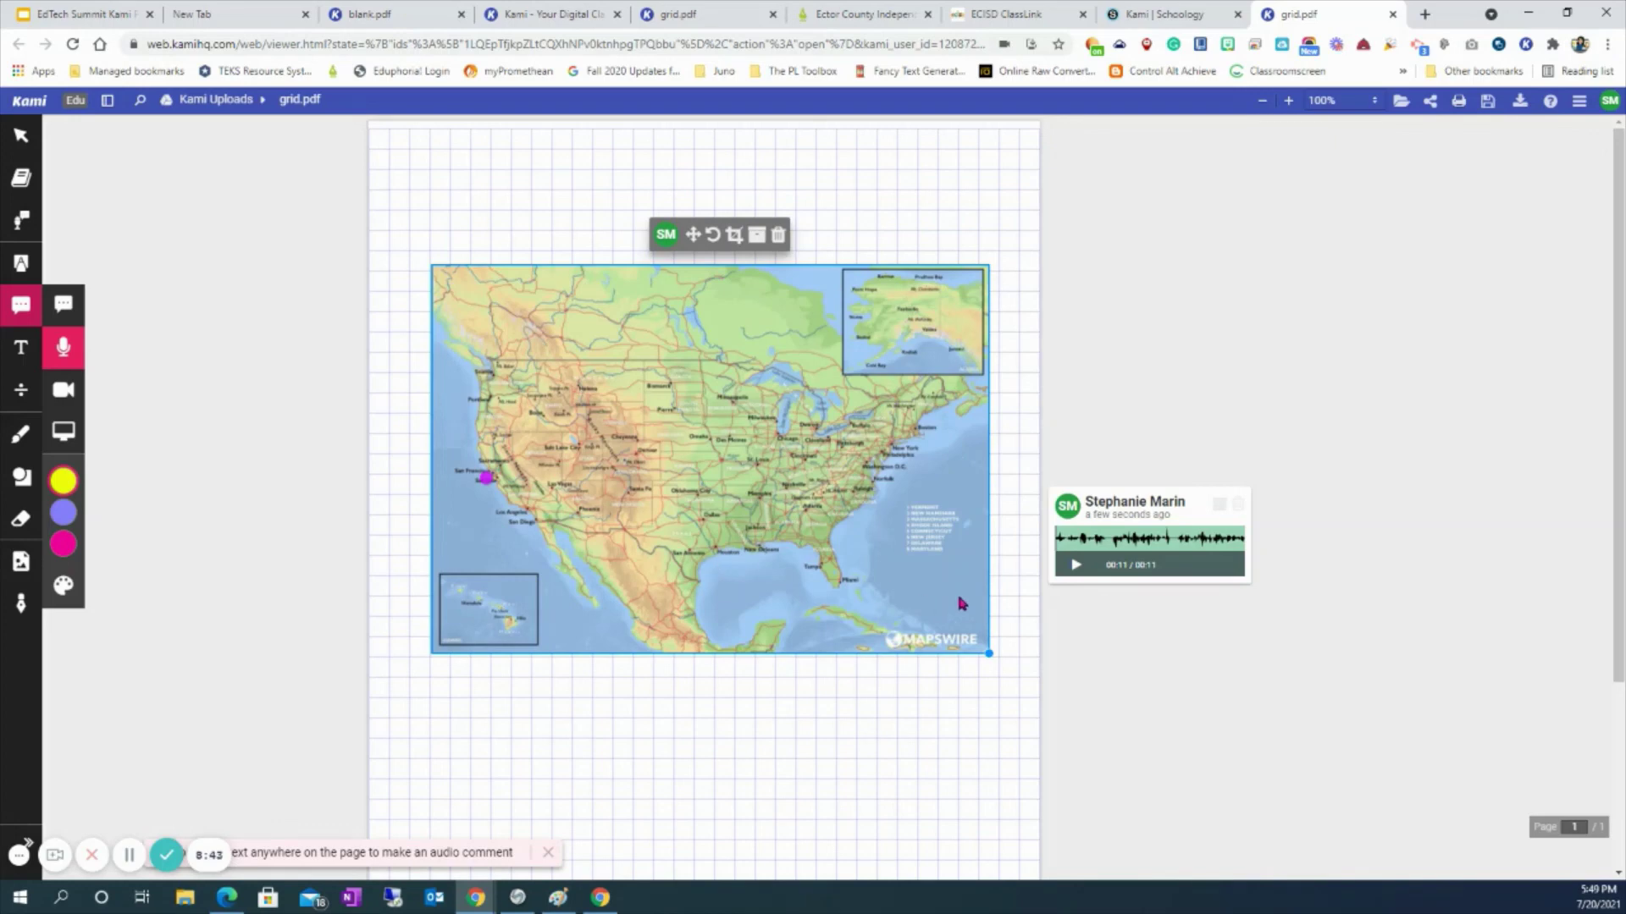
pyautogui.click(1069, 512)
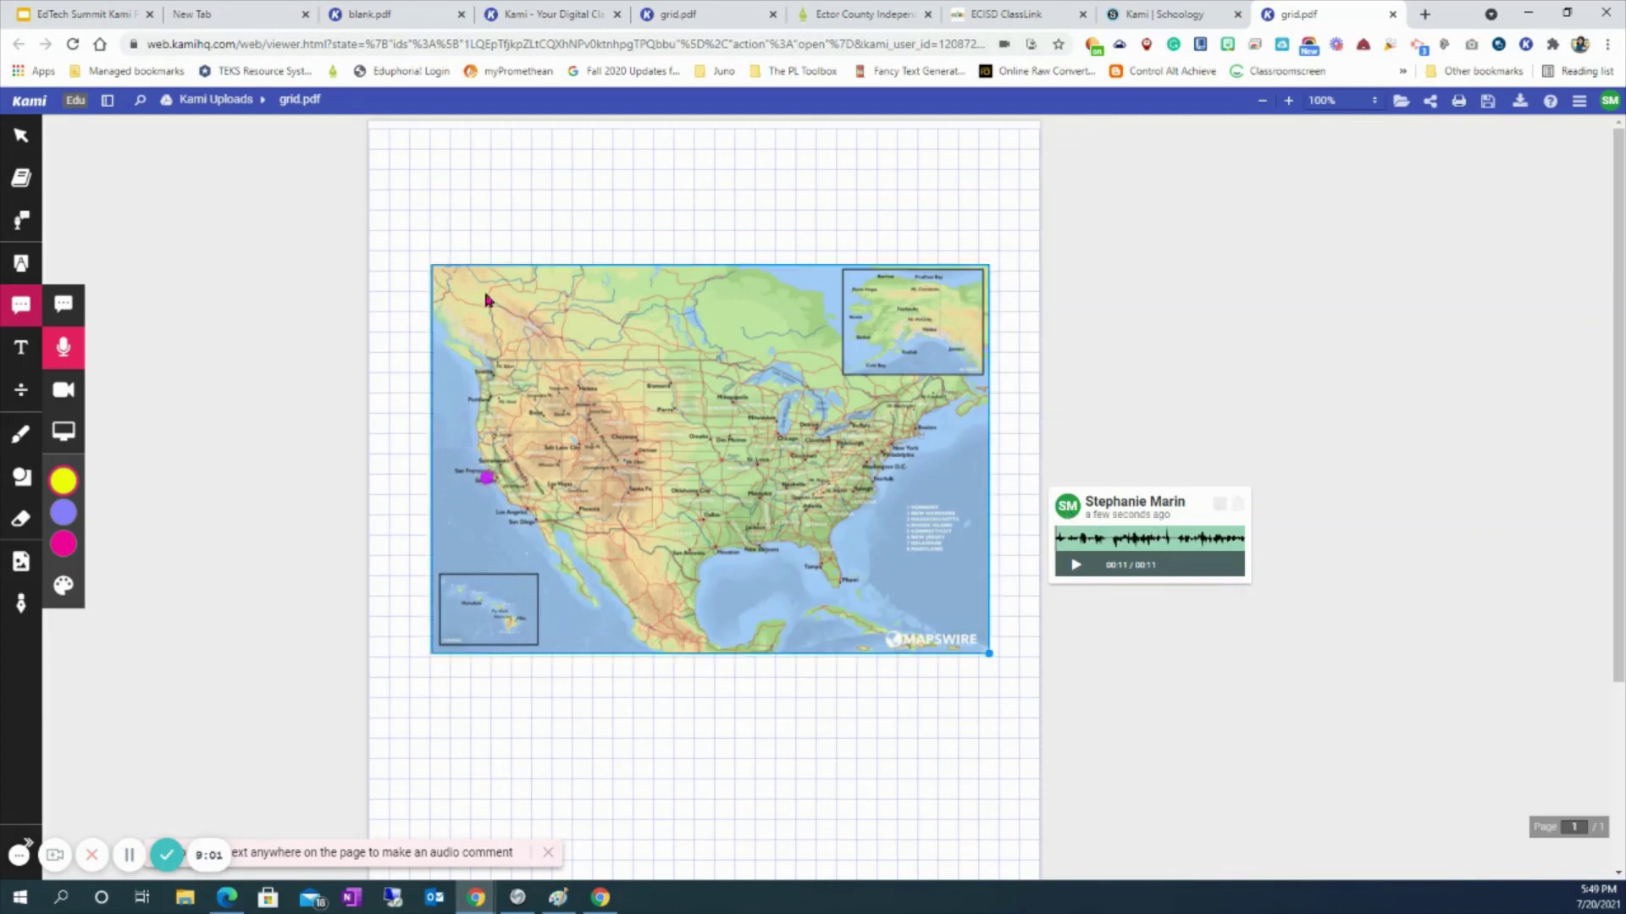
# - Change grid.pdf's link access from Restricted to Anyone with the link as Editor, confirming the Drive share settings
pyautogui.click(1430, 101)
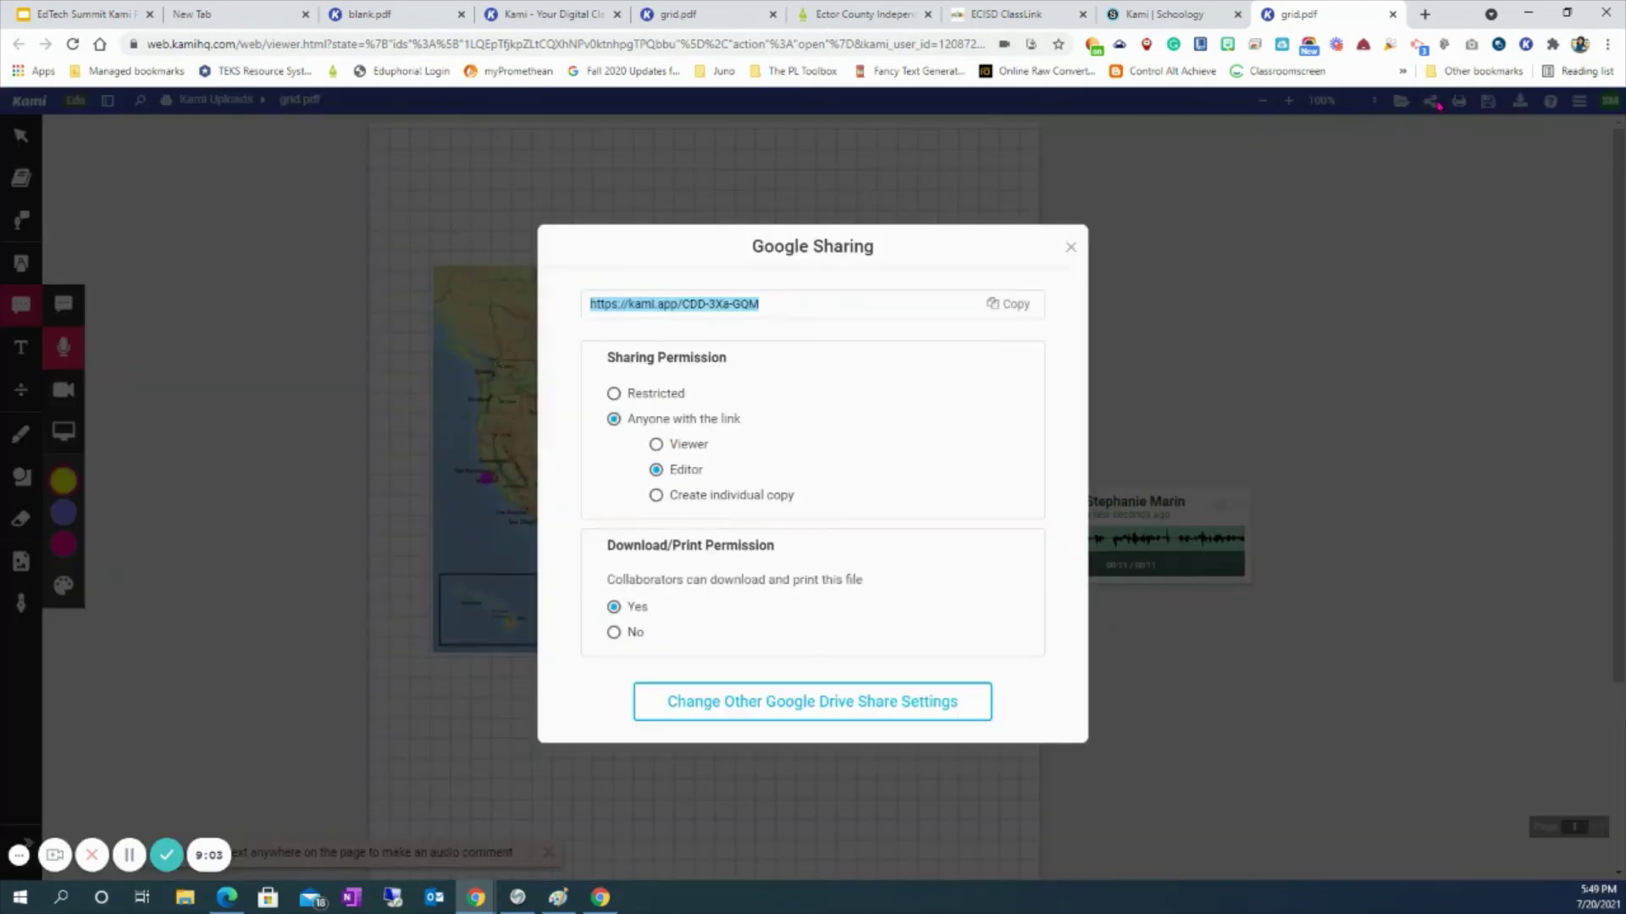
pyautogui.click(614, 394)
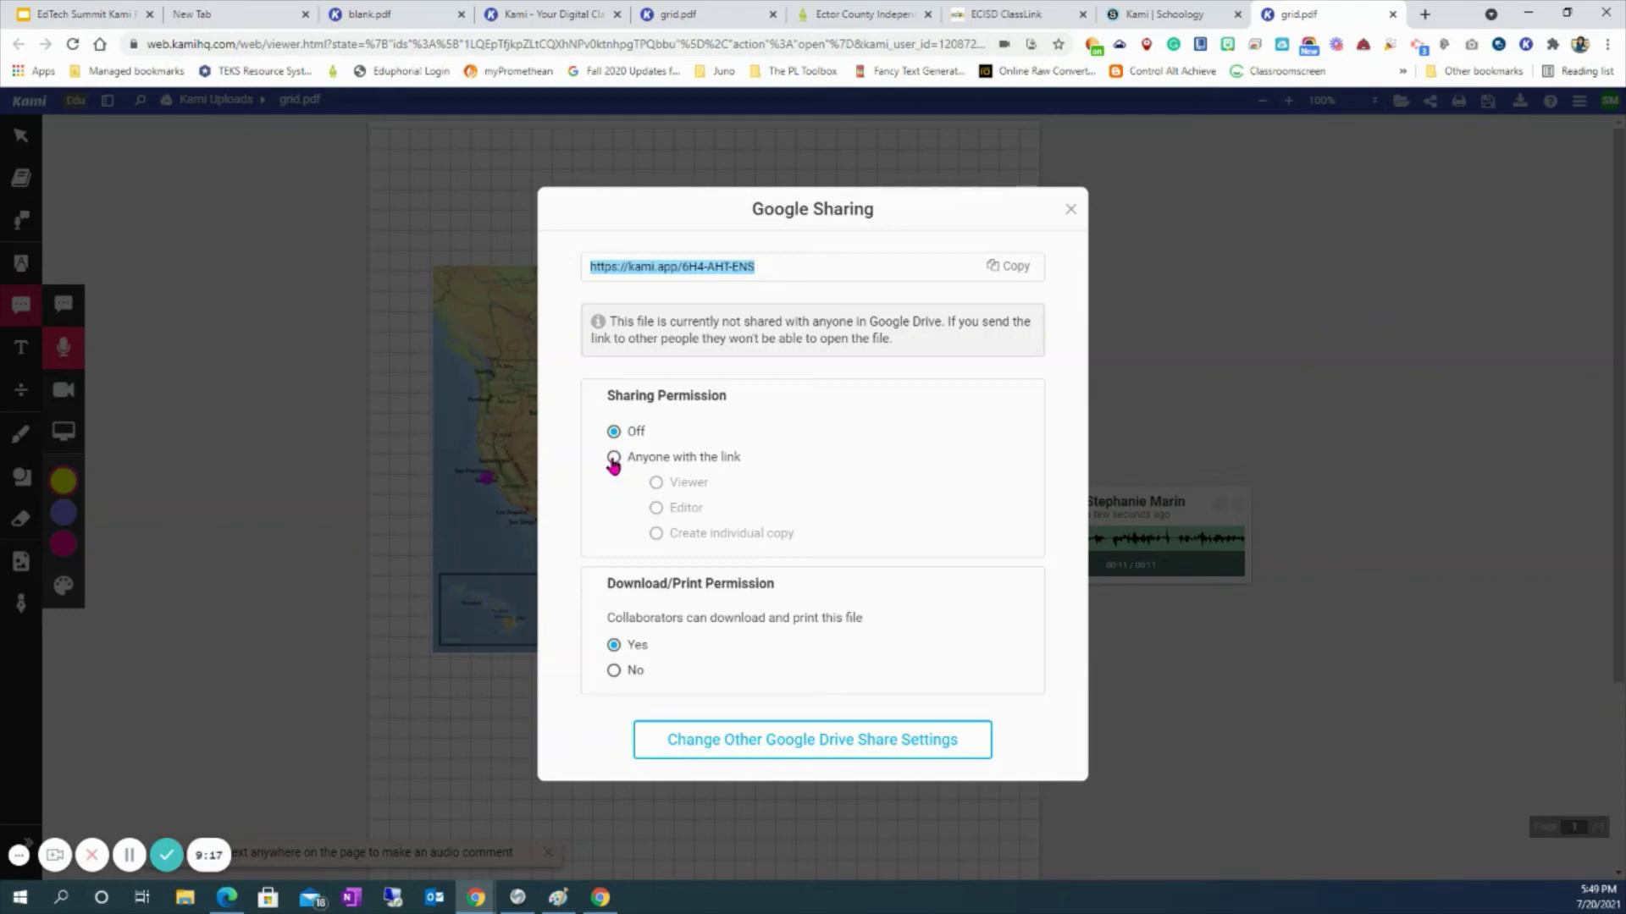
pyautogui.click(613, 458)
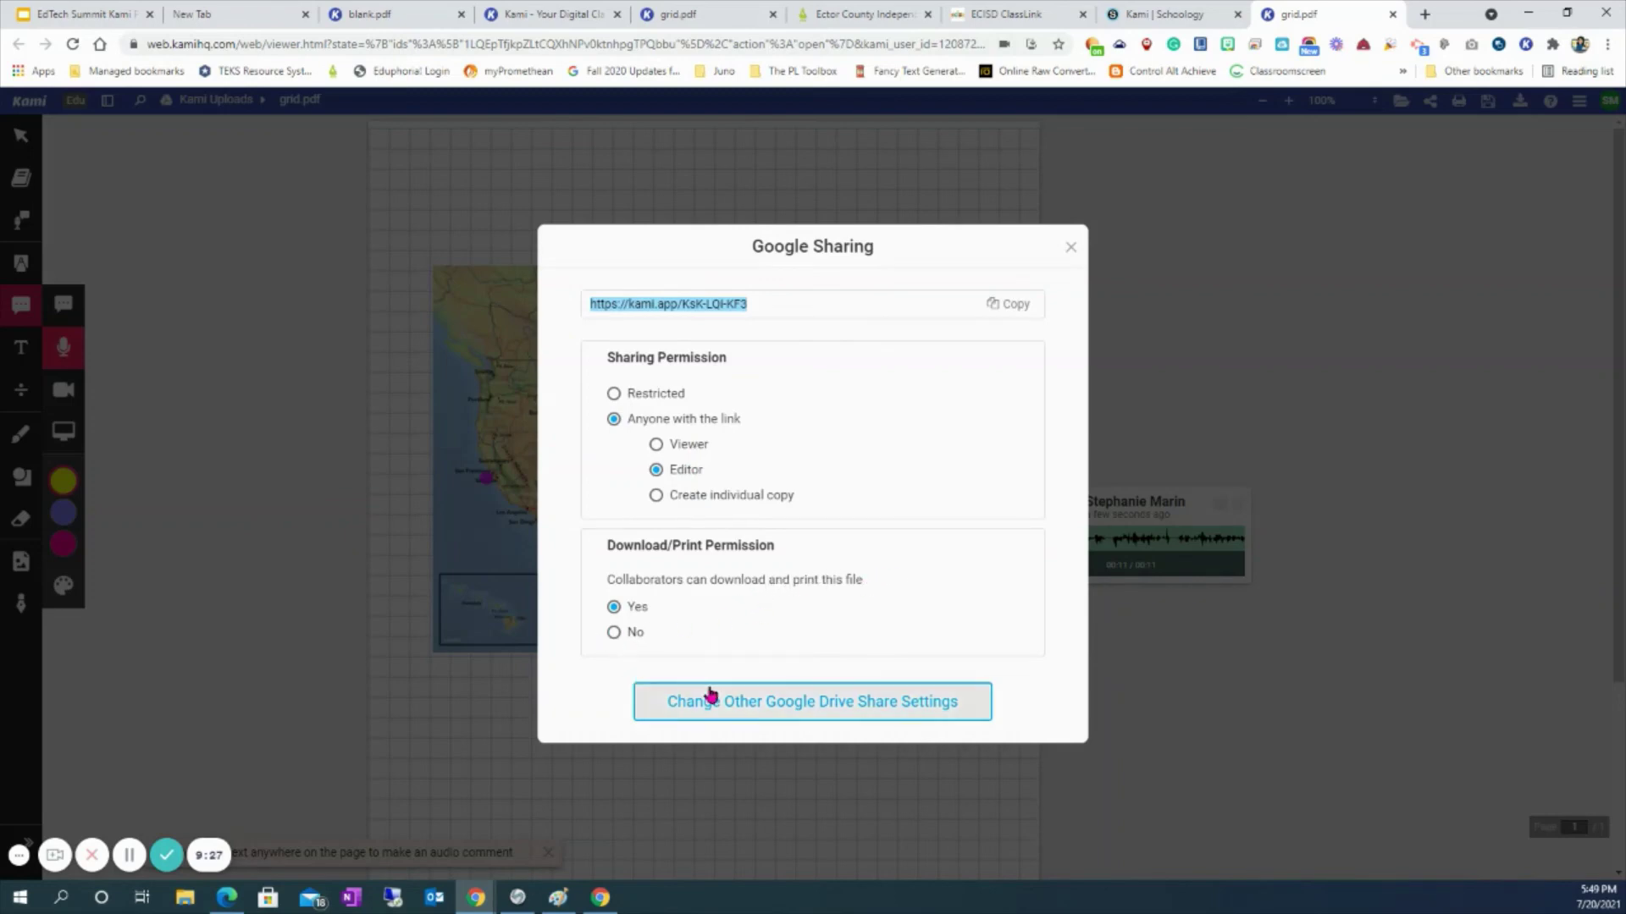
pyautogui.click(773, 709)
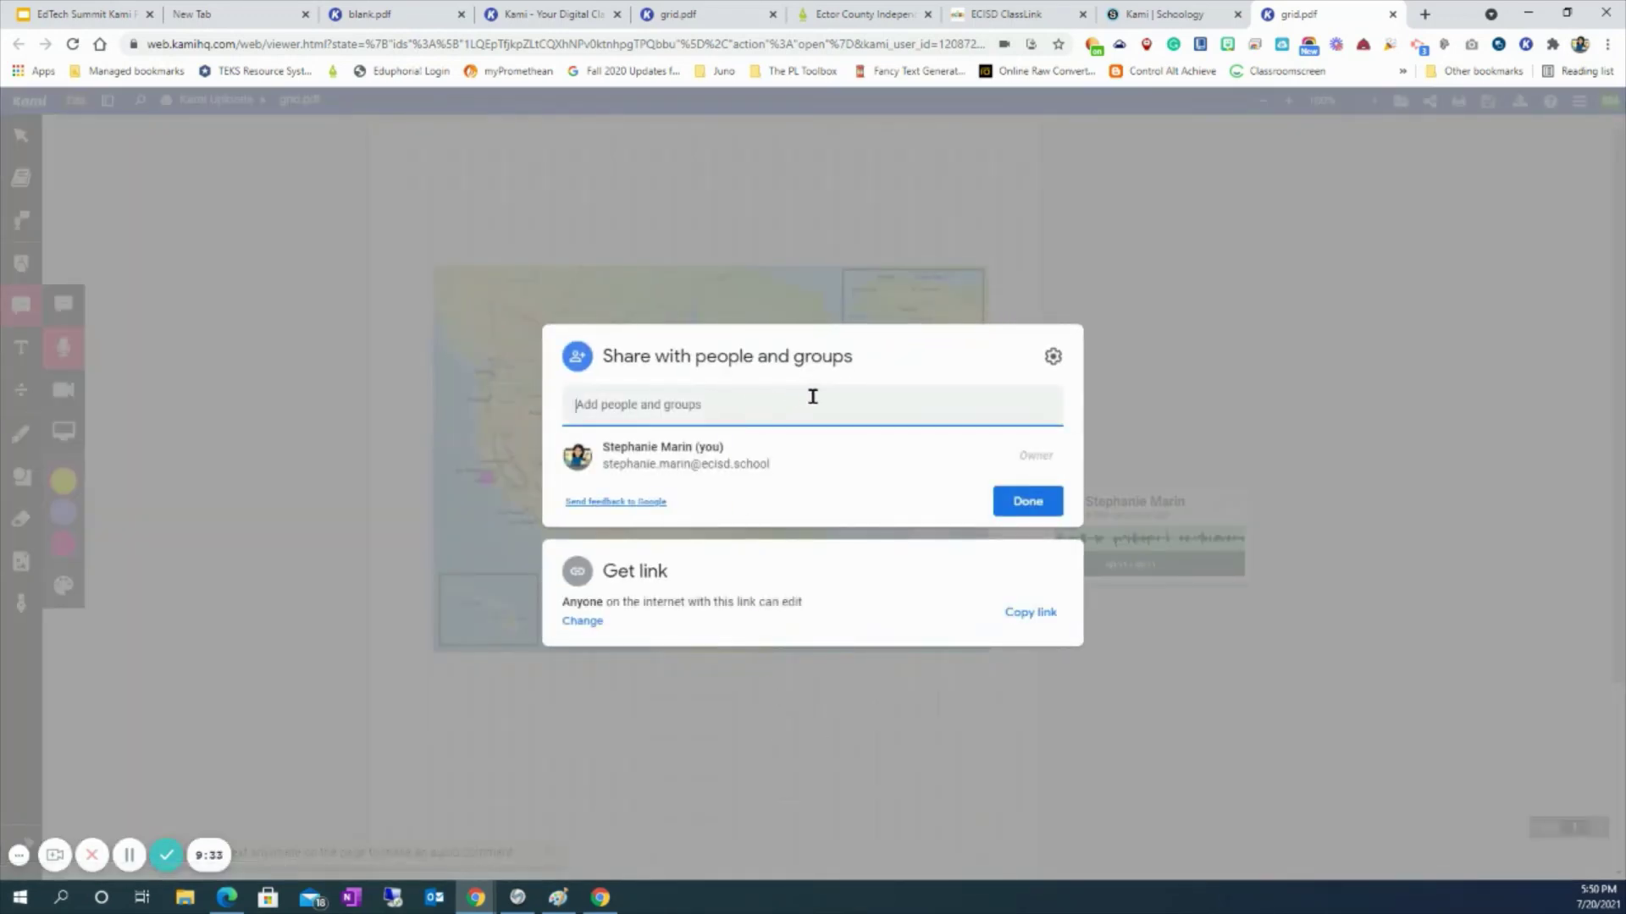
pyautogui.click(1029, 505)
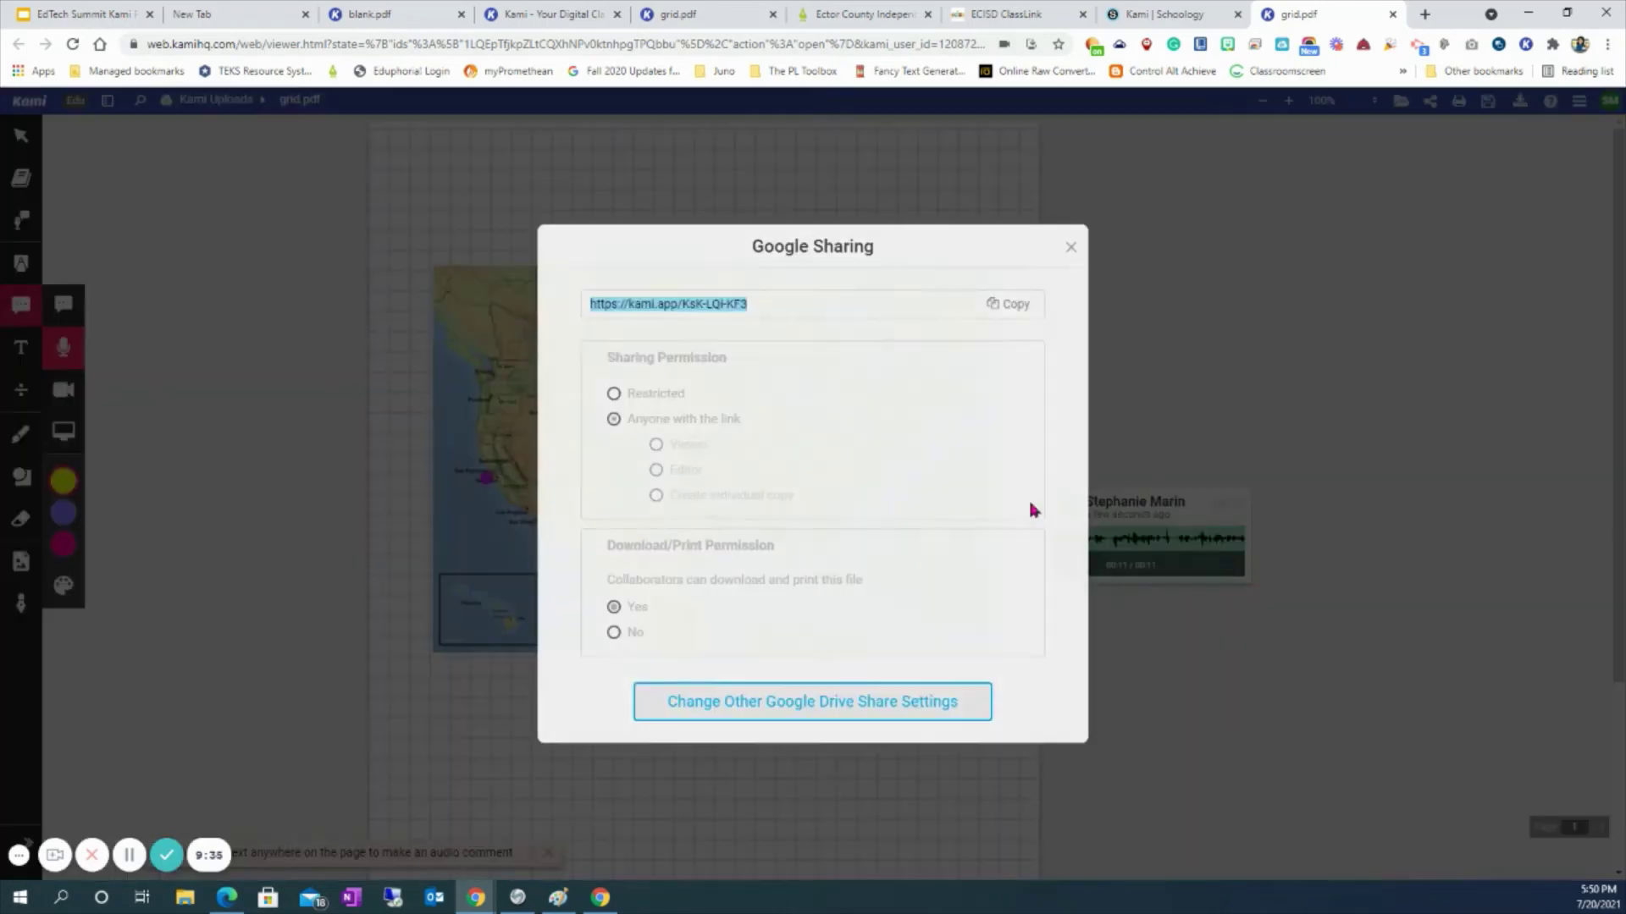
# - Close the Google Sharing dialog and select the US map image on grid.pdf
pyautogui.click(1070, 247)
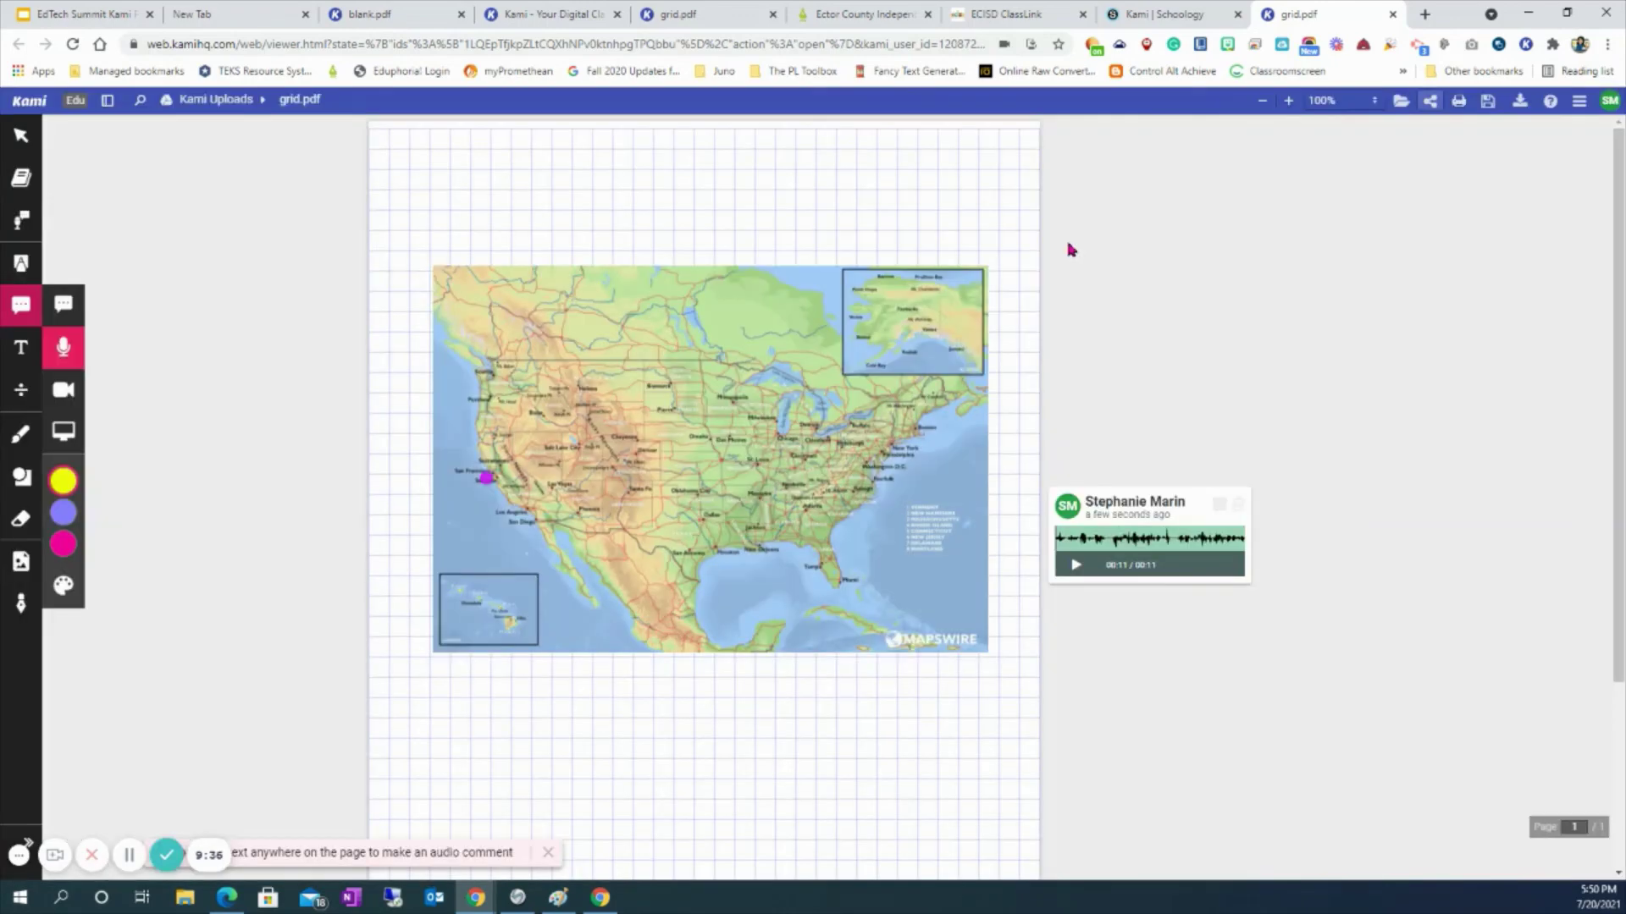
pyautogui.click(690, 365)
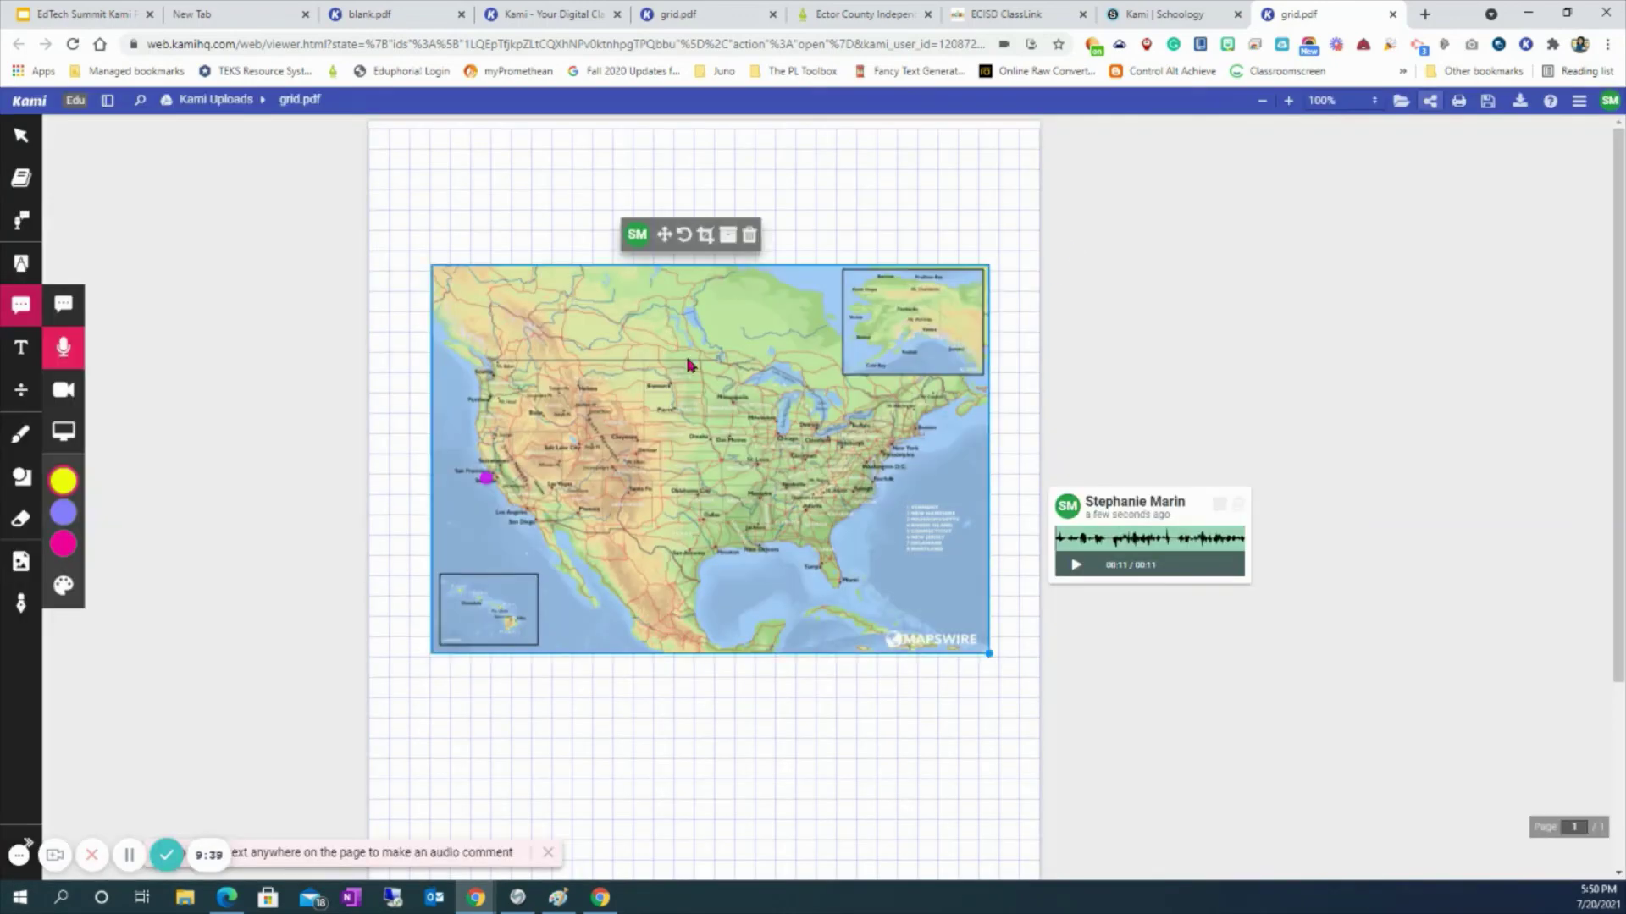